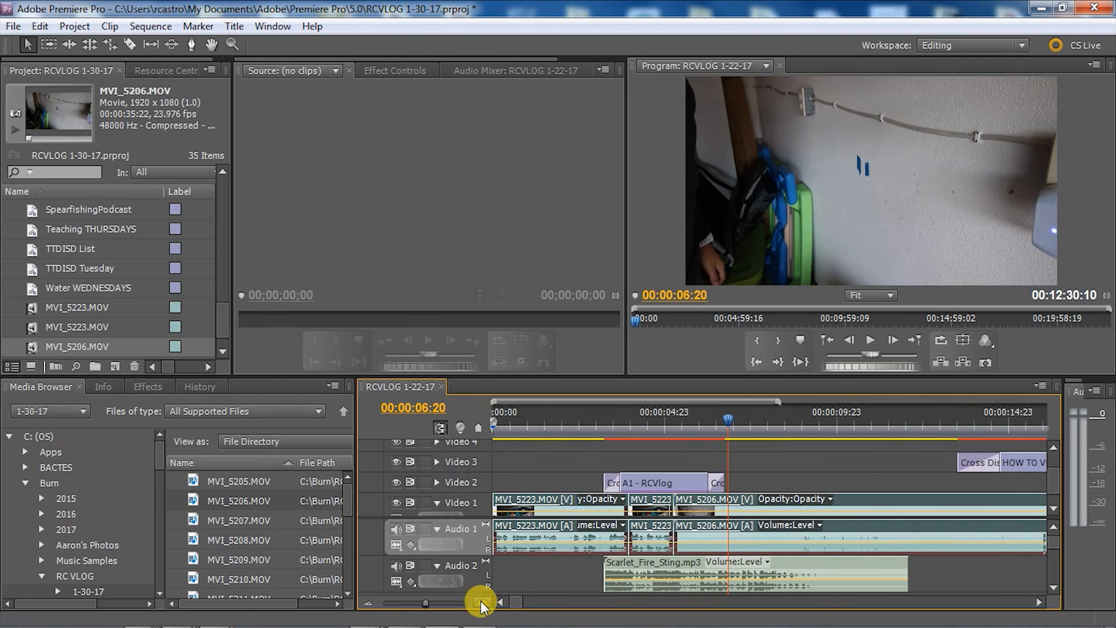
Step: Move the A1 - RCVlog title and Scarlet_Fire_Sting.mp3 to the start of the MVI_5206 clip, and play back the opening
drag(640, 481, 709, 483)
drag(691, 569, 762, 568)
key(Home)
key(space)
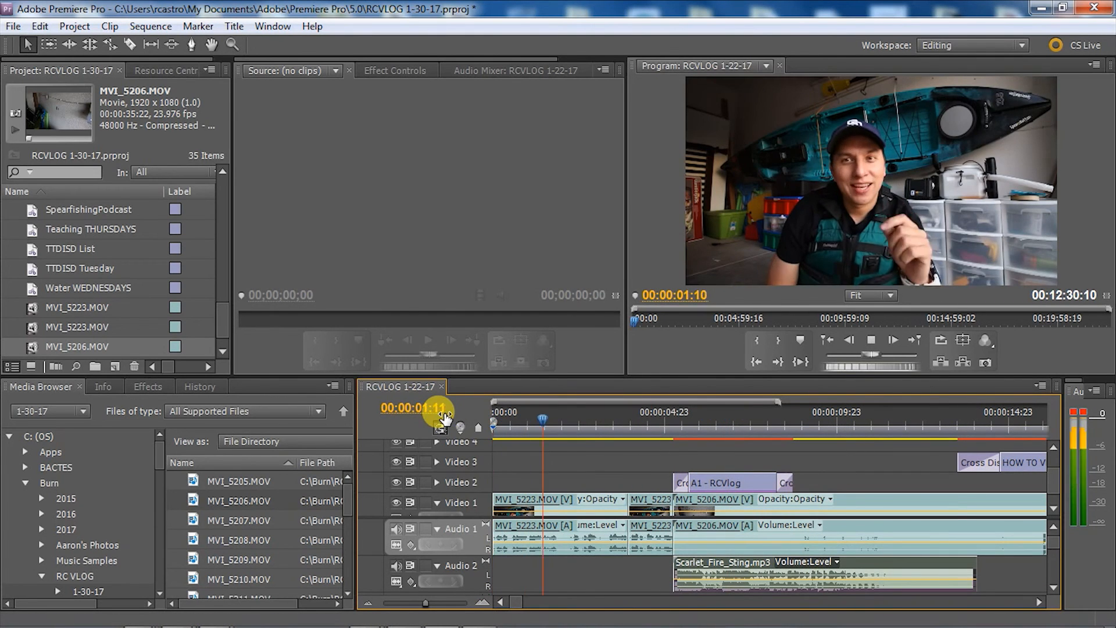
key(space)
click(709, 482)
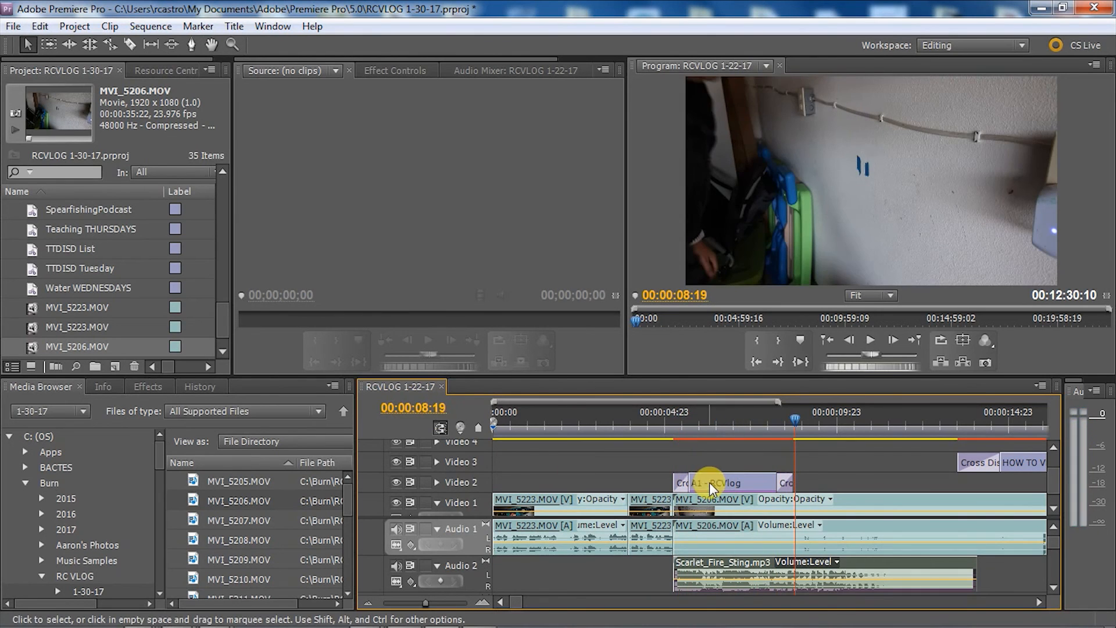
click(662, 410)
key(space)
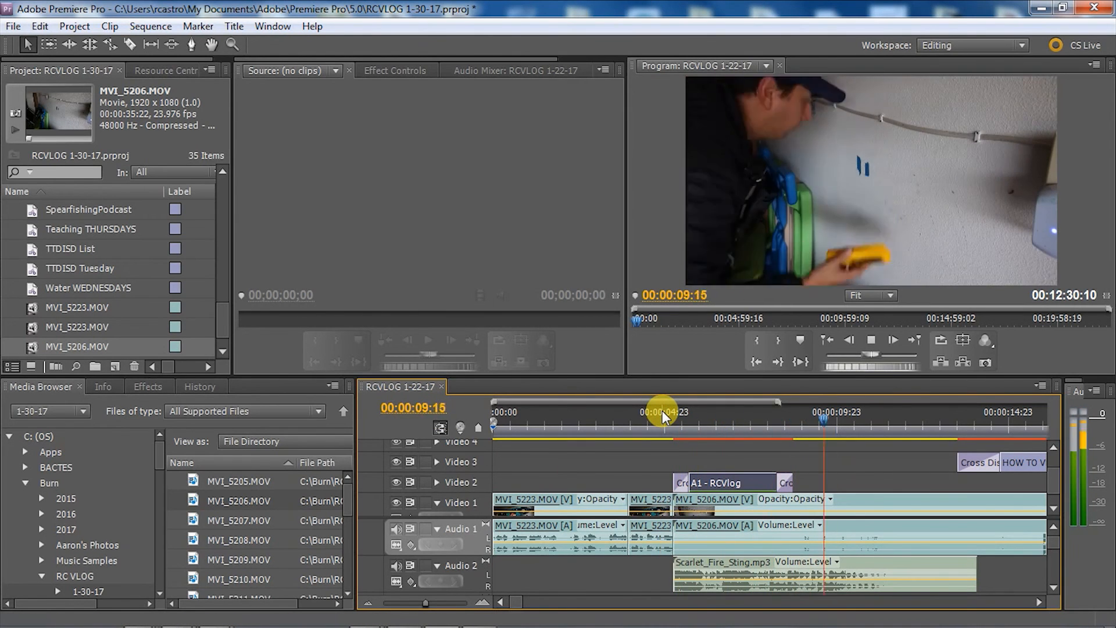
key(space)
Step: Change the vlog number title's text to RCV120 and shorten the title on Video 3
double_click(1019, 463)
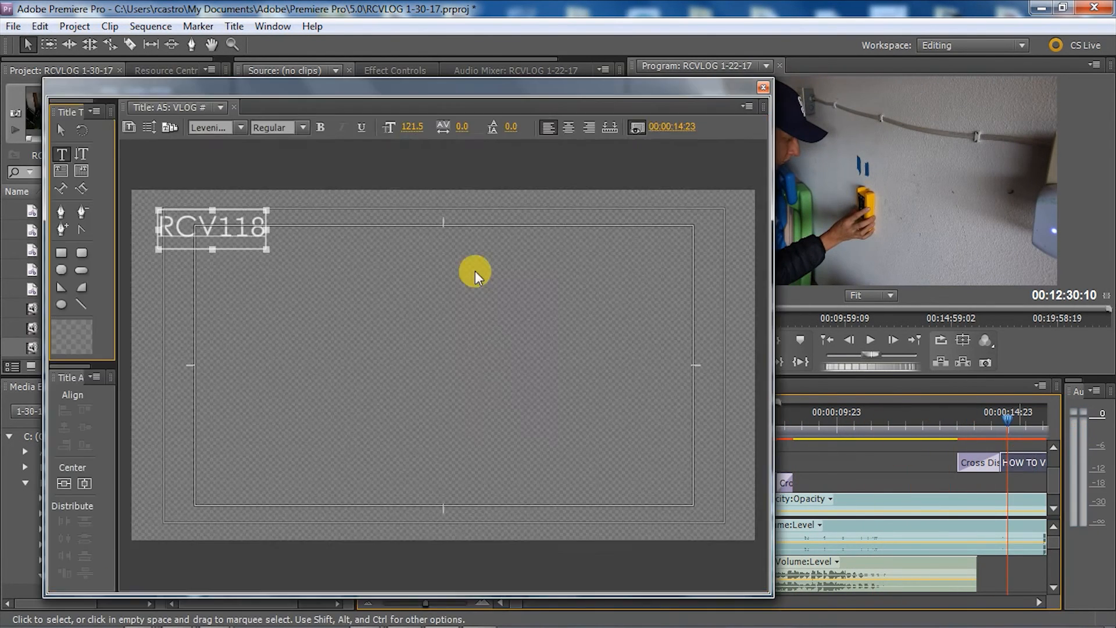
click(763, 88)
scroll(569, 436, down, 3)
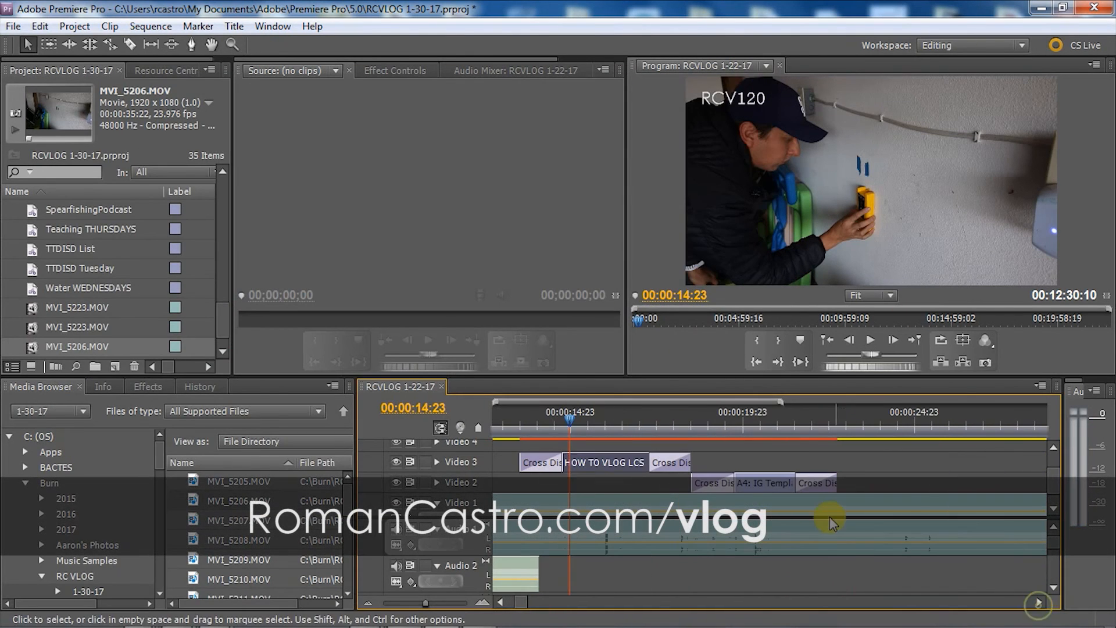
key(space)
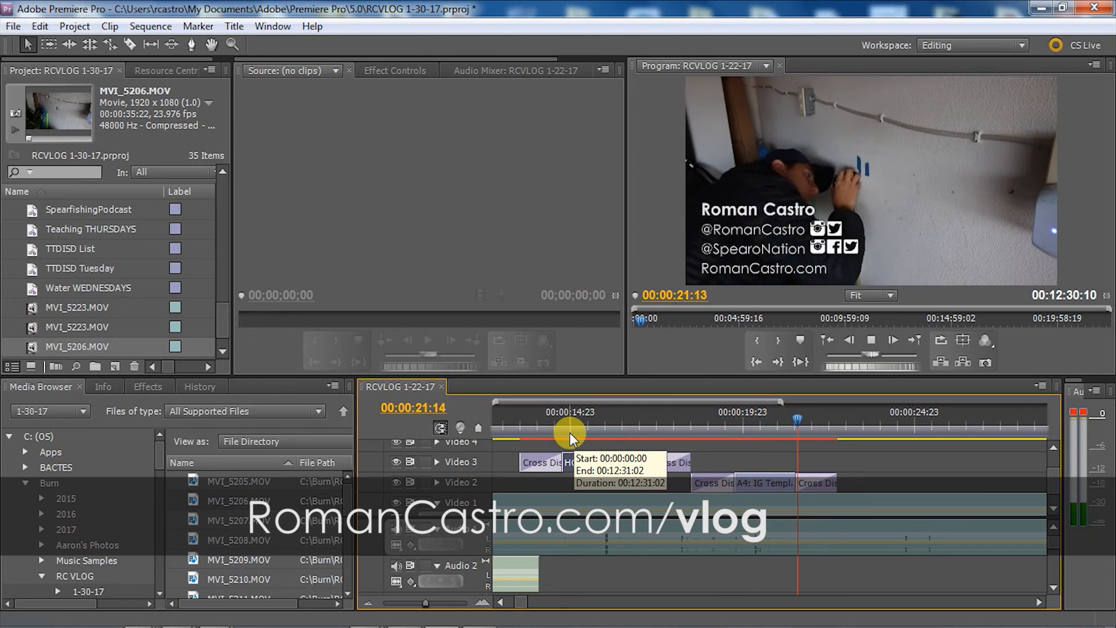
click(607, 431)
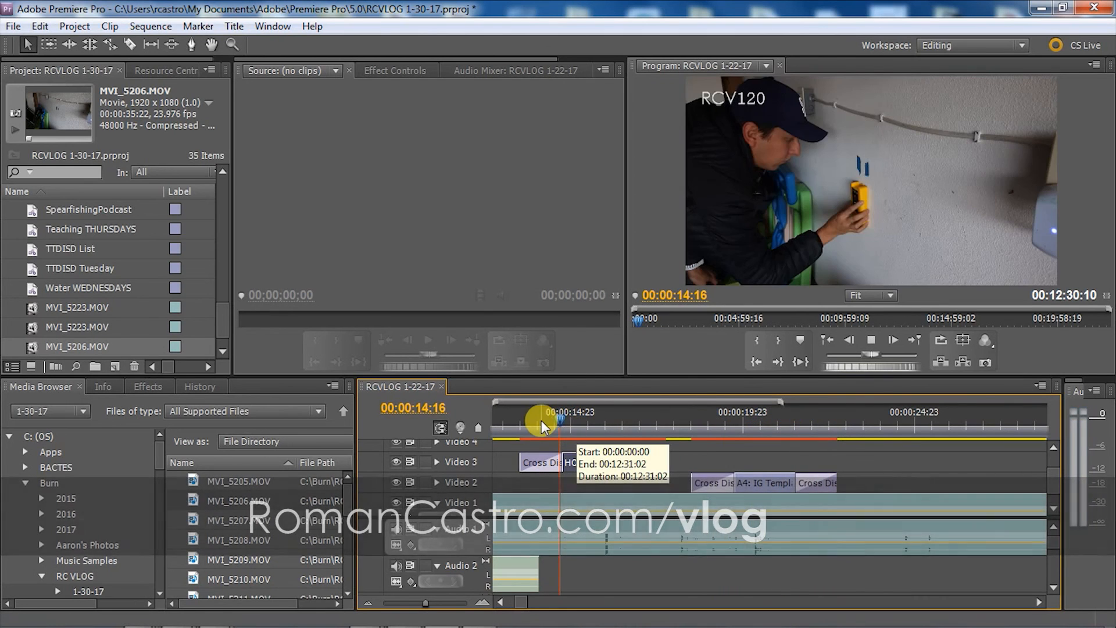
Step: Cut the MVI_5206 section between 00:00:16:02 and 00:00:18:08 out of the sequence and close the gap
key(c)
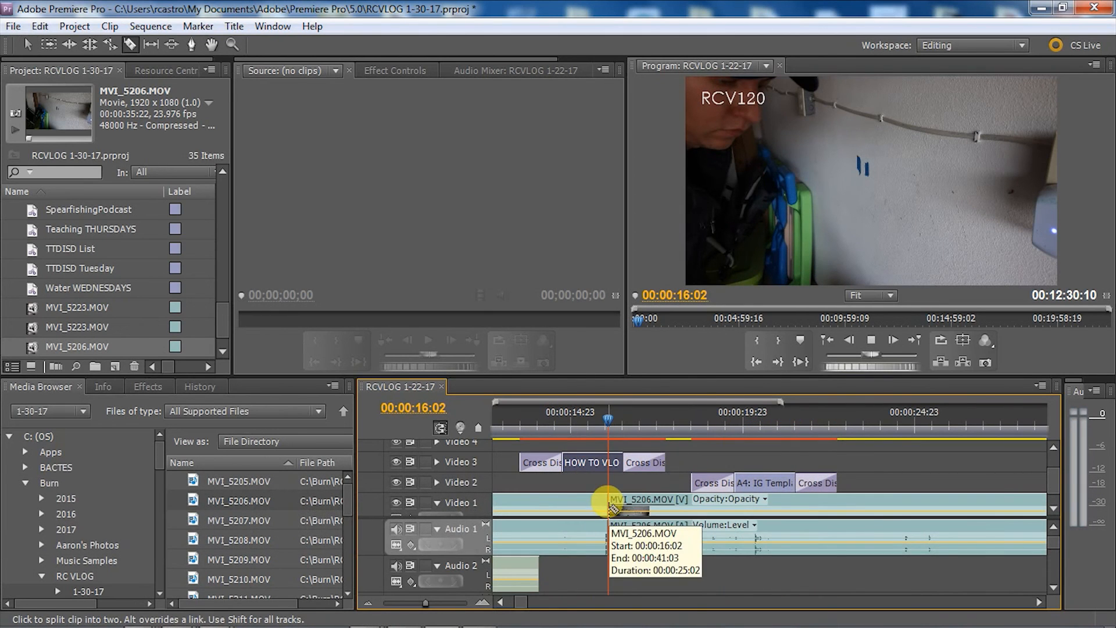
key(space)
right_click(673, 504)
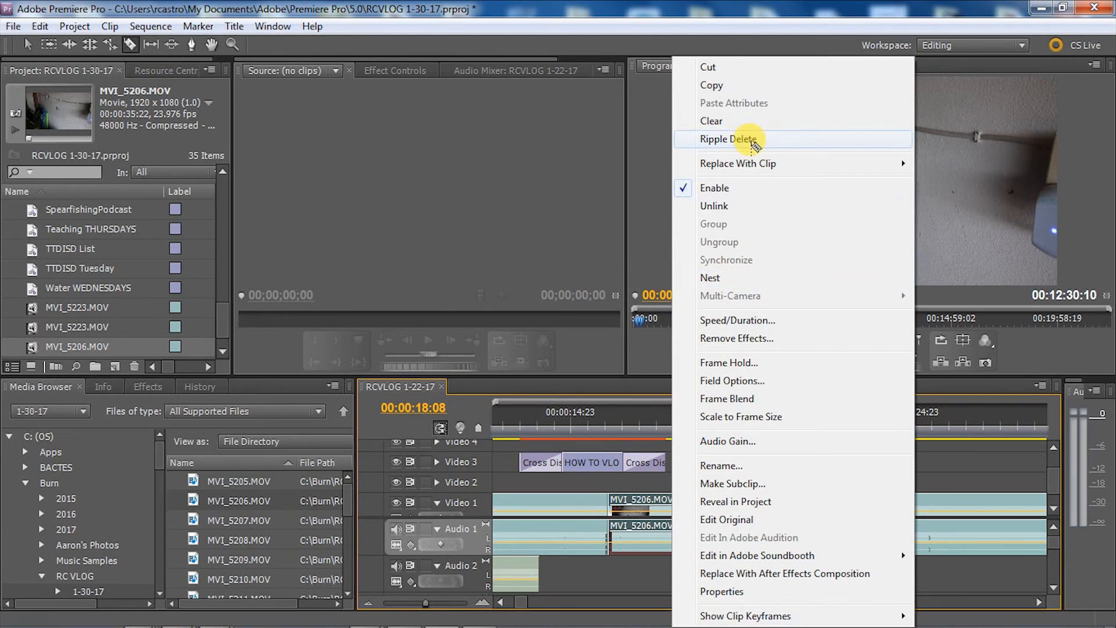
click(724, 123)
key(v)
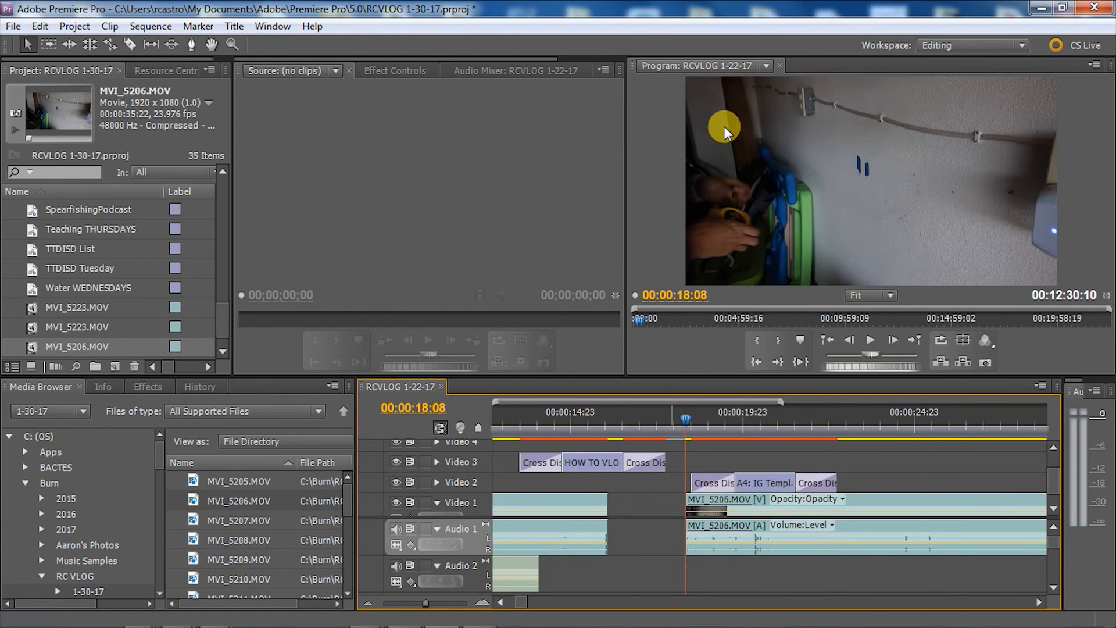
double_click(713, 501)
drag(879, 490, 797, 505)
click(598, 423)
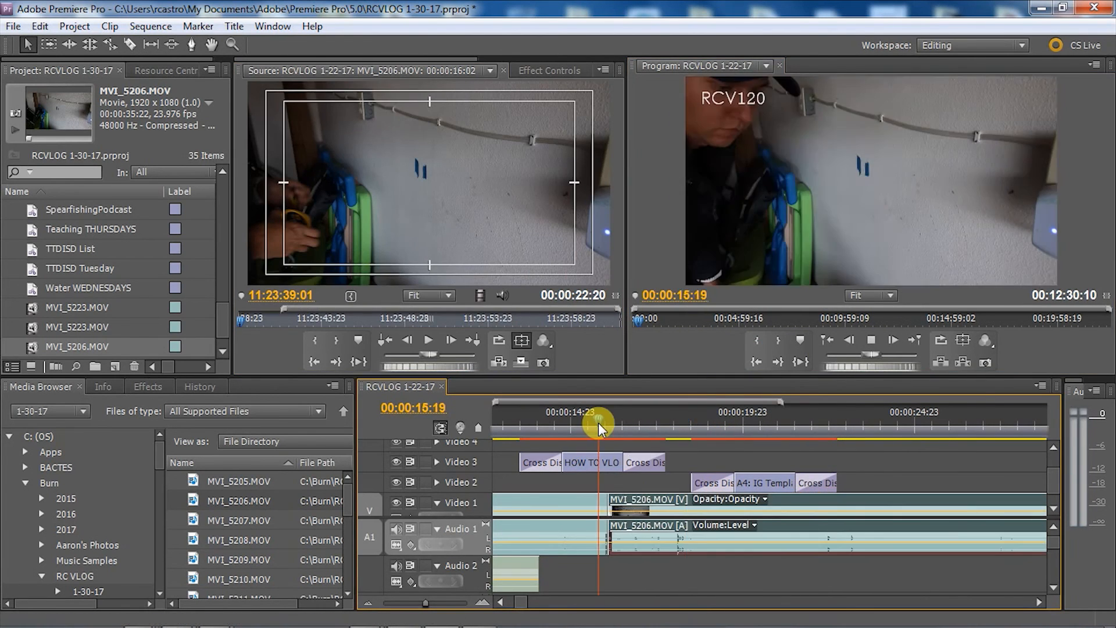
Step: Split MVI_5206 at 00:00:21:02 and play through the remaining footage of the clip
key(space)
key(space)
key(c)
click(780, 507)
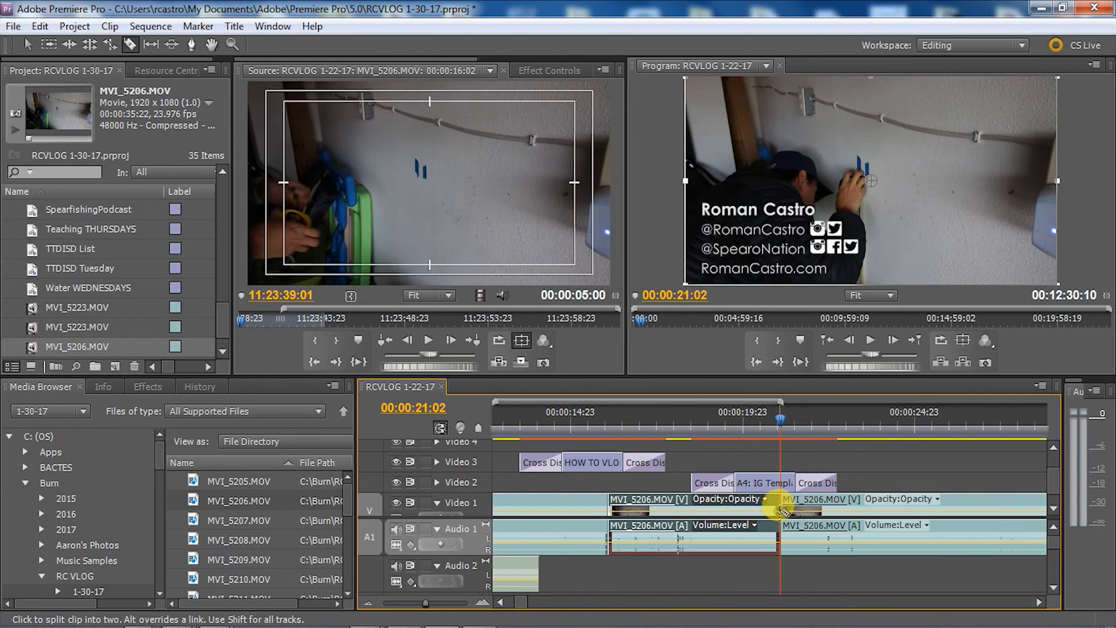
key(space)
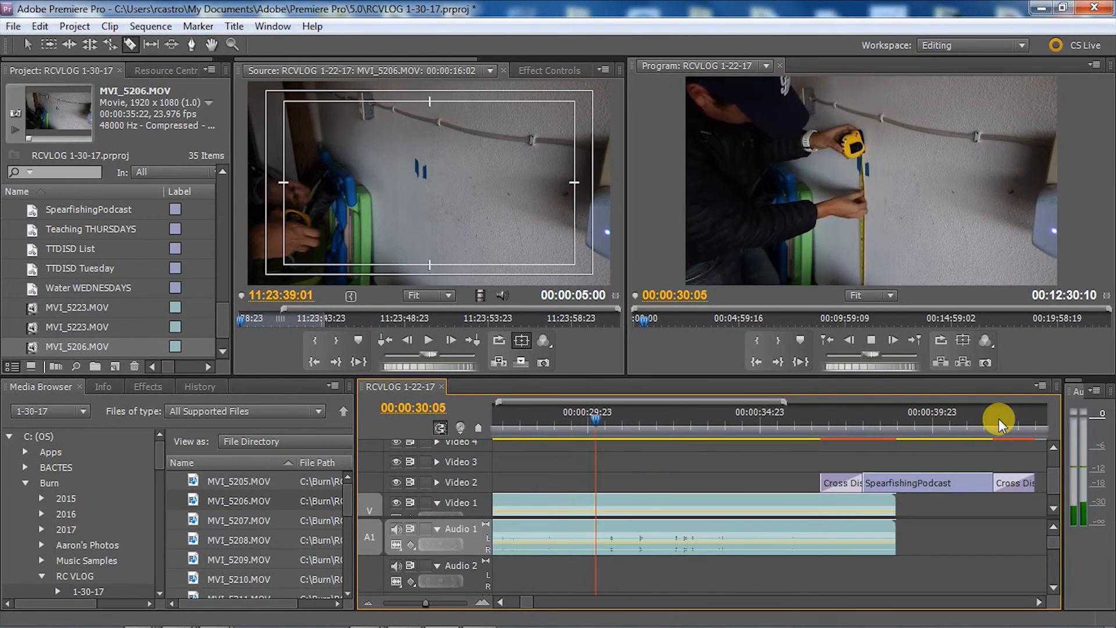
key(space)
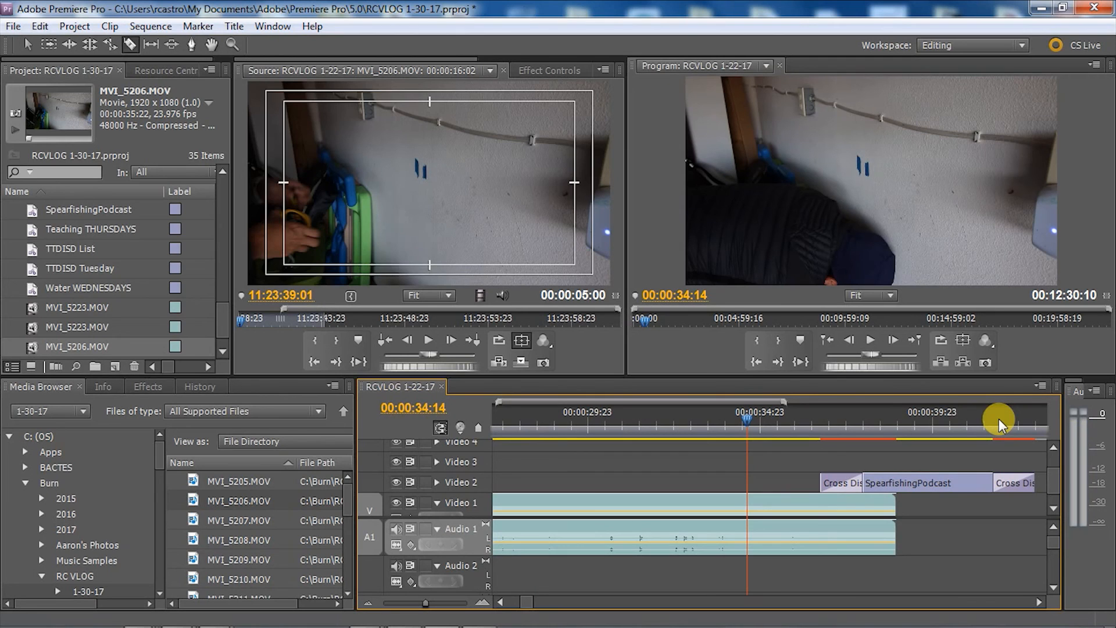
key(space)
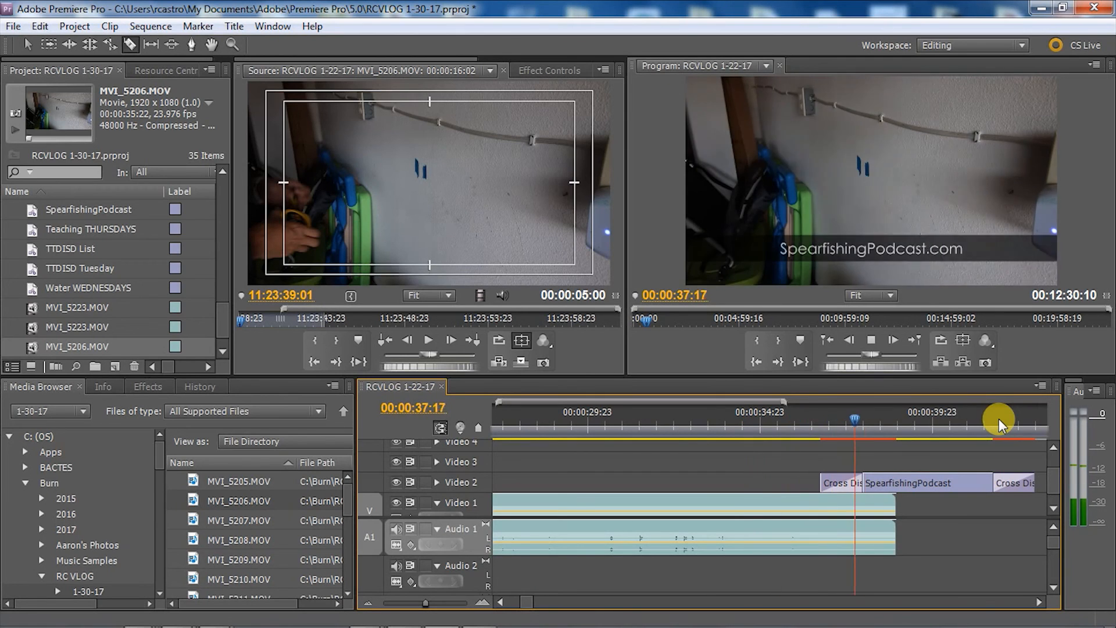
Step: Clear the MVI_5206 section after 00:00:21:02 and the SpearfishingPodcast title from the timeline
right_click(872, 485)
click(859, 121)
right_click(889, 482)
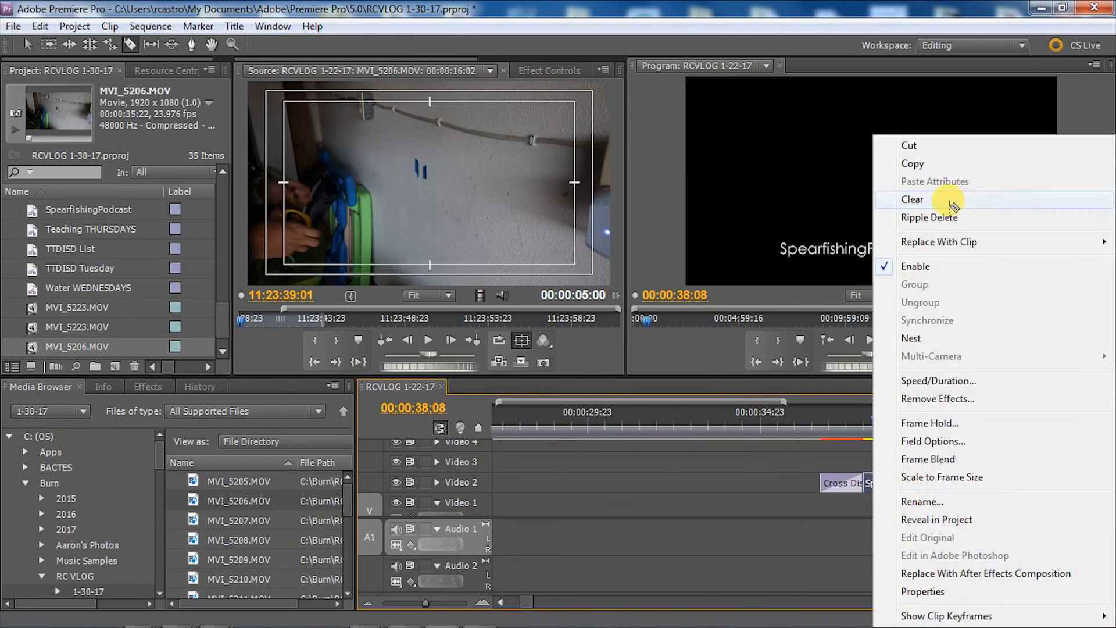
click(857, 121)
Step: Place MVI_5207.MOV from the media browser directly after MVI_5206 and start playback just before the join
click(498, 601)
drag(192, 514, 639, 524)
click(605, 416)
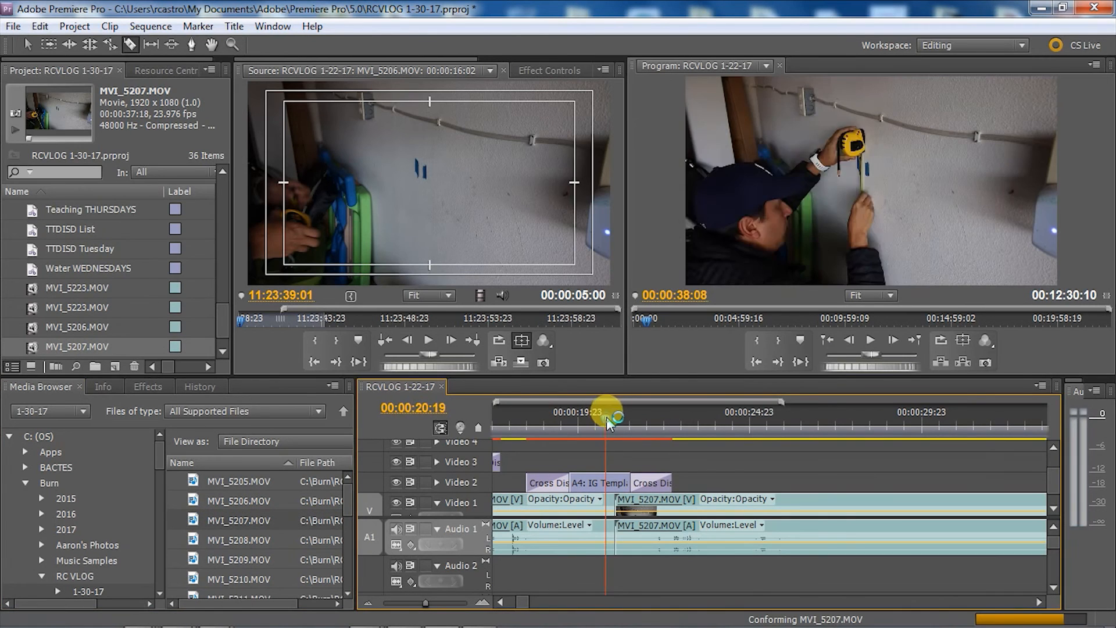
Step: Split MVI_5207 at 00:00:41:20 and ripple delete the section before the split
key(space)
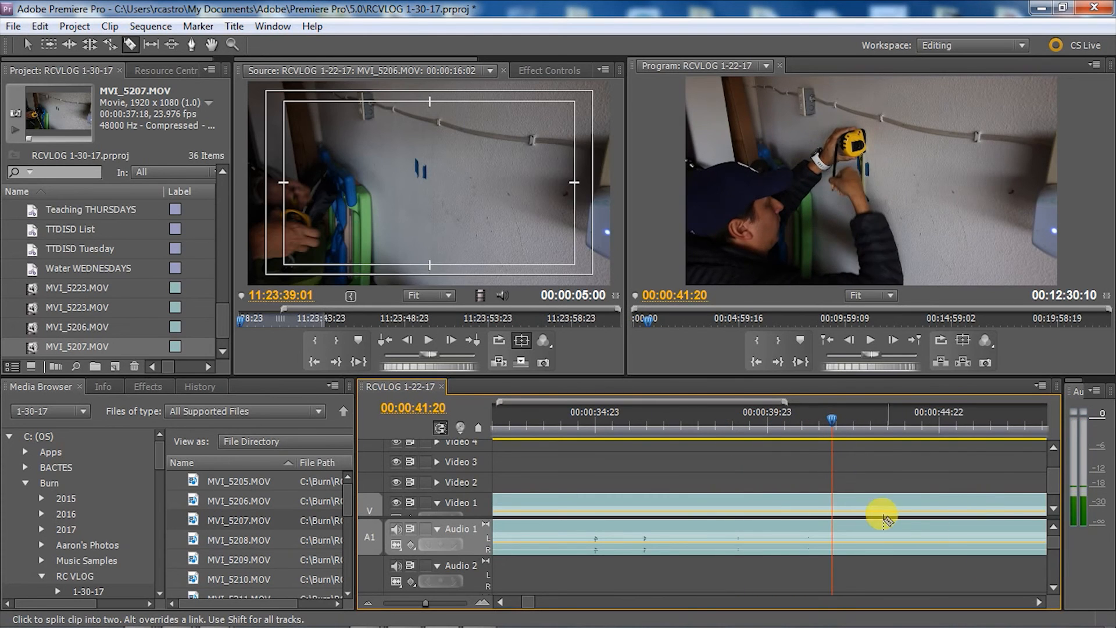
right_click(825, 501)
click(854, 132)
click(368, 602)
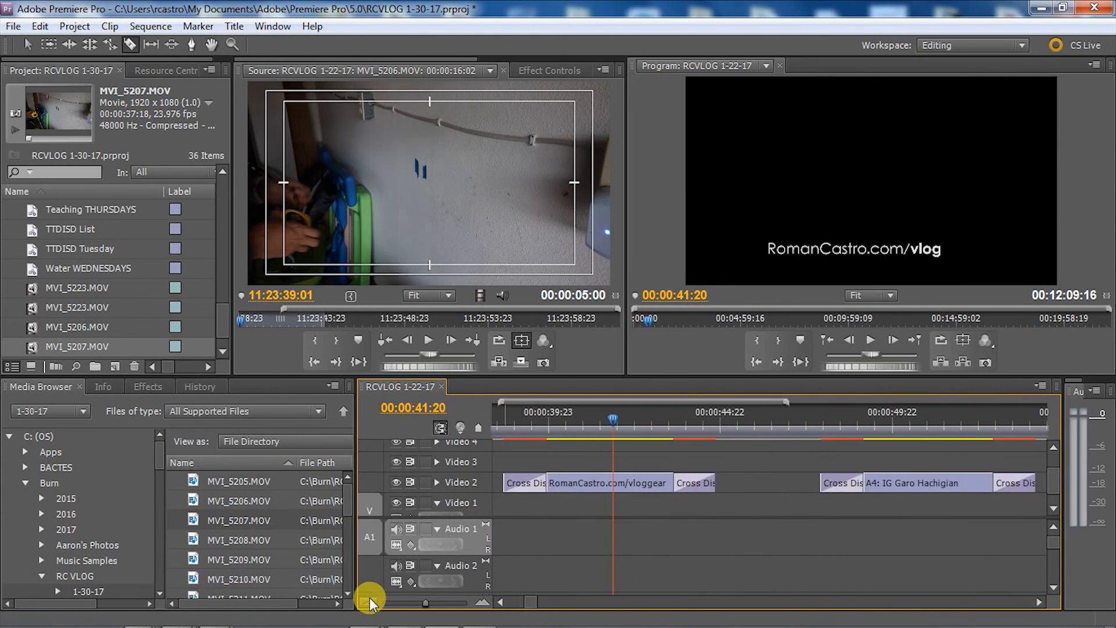
drag(530, 602, 505, 601)
Step: Play across the join into MVI_5207 and split the clip at 00:00:24:05
click(824, 418)
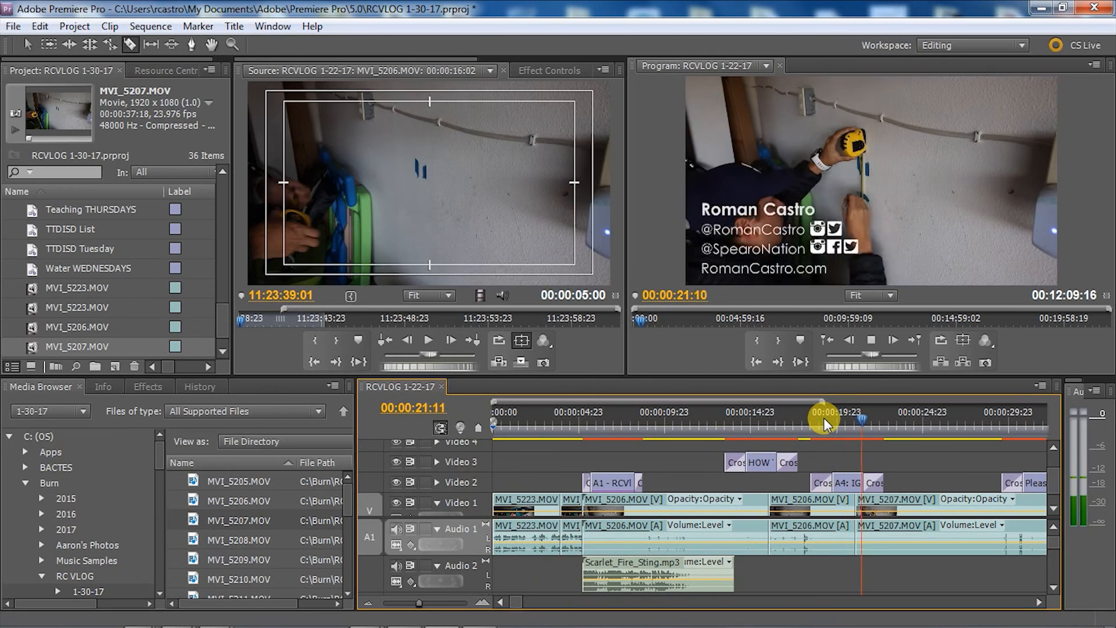
key(space)
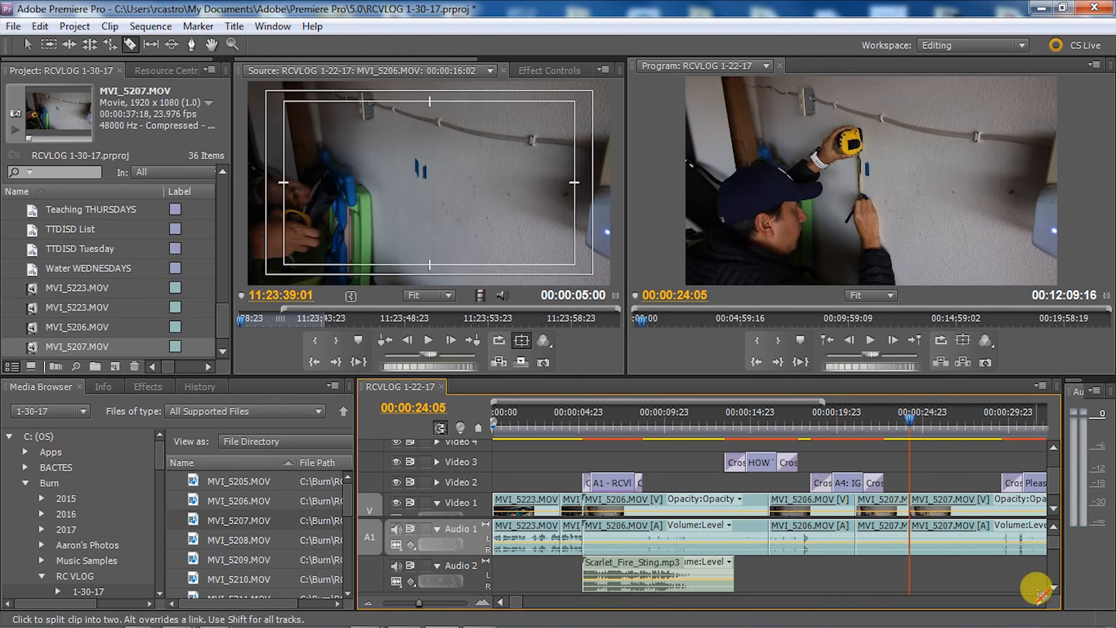
drag(1018, 421, 975, 423)
Step: Try ripple deleting the rest of MVI_5207 and placing MVI_5208.MOV after it, and undo both edits
right_click(834, 501)
click(871, 136)
drag(197, 549, 769, 516)
key(ctrl+z)
key(ctrl+z)
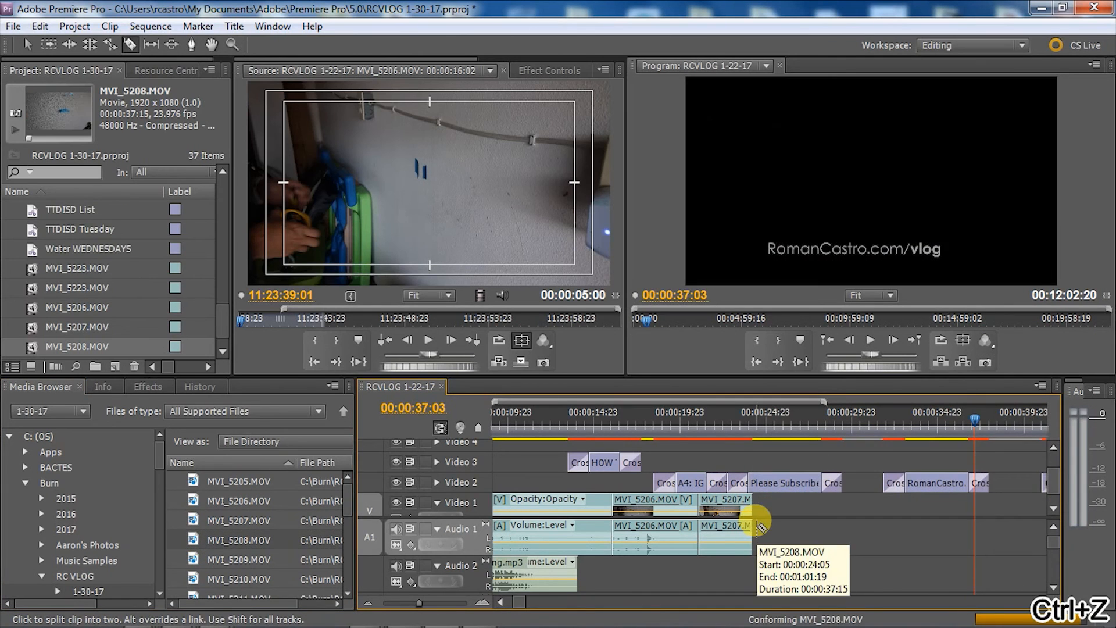
Step: Clear the rest of MVI_5207 after 00:00:24:05 without shifting the titles, and place MVI_5208.MOV at that point
right_click(800, 514)
click(276, 523)
drag(198, 543, 756, 503)
Step: Play MVI_5208, split it at 00:00:30:15 and ripple delete the section before the split
click(749, 410)
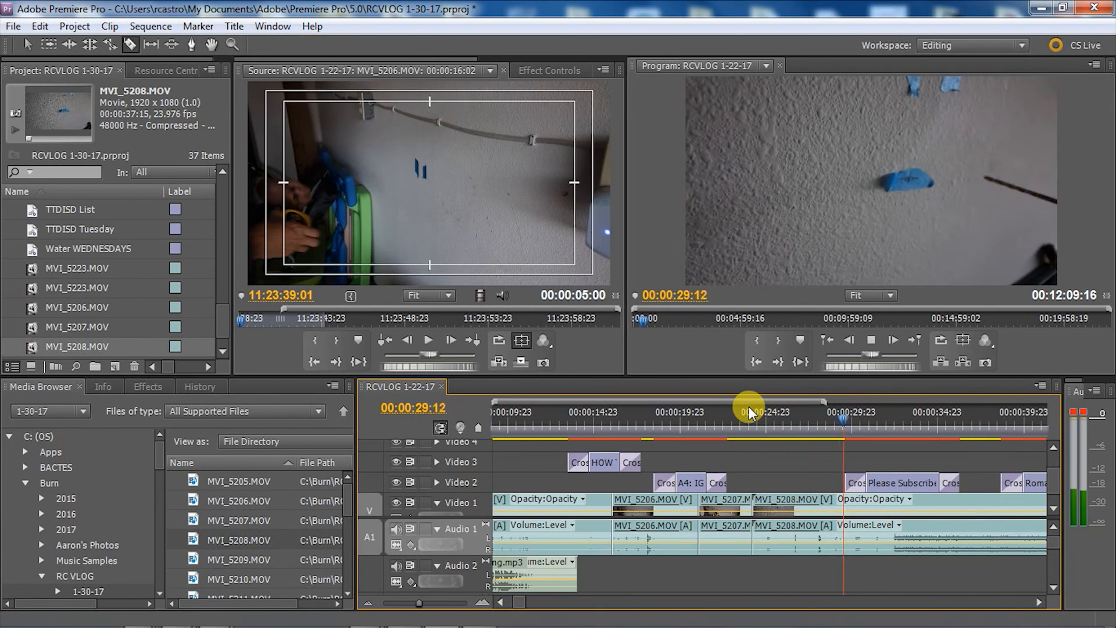
right_click(869, 535)
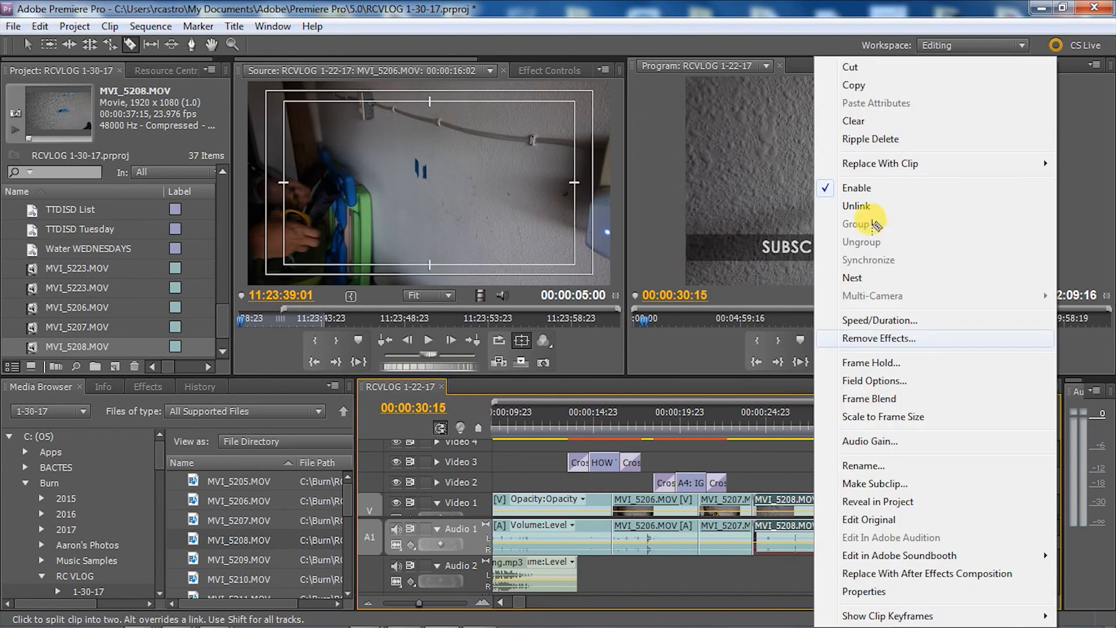
click(872, 138)
Step: Split MVI_5208 at 00:00:39:14, set the speed of the section before the split to 300%, and play it
click(679, 423)
key(space)
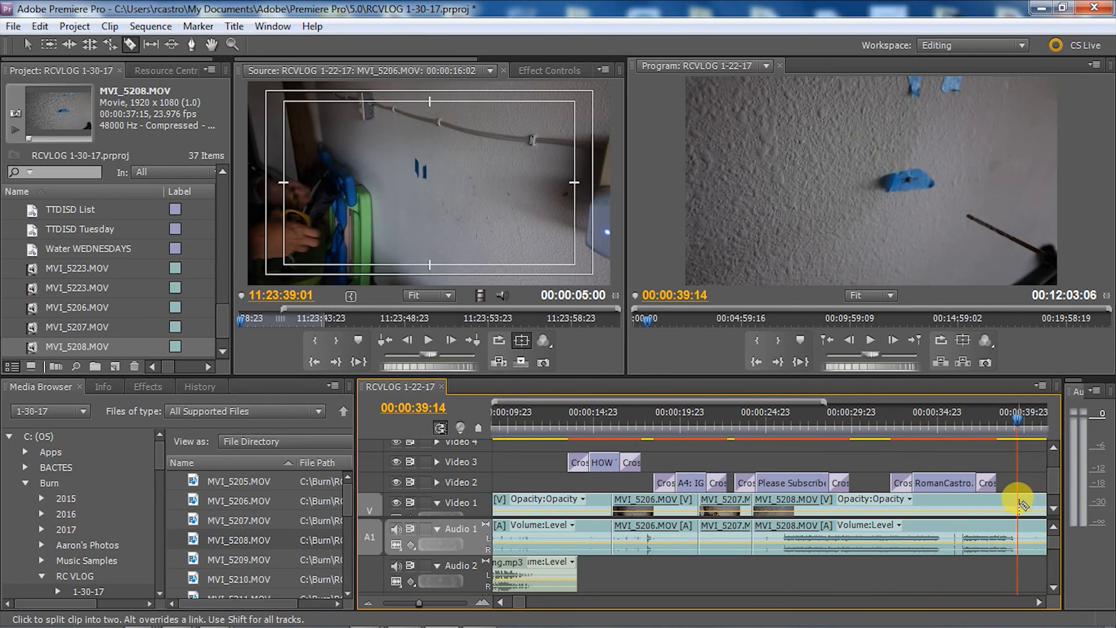
scroll(1040, 601, down, 3)
right_click(675, 515)
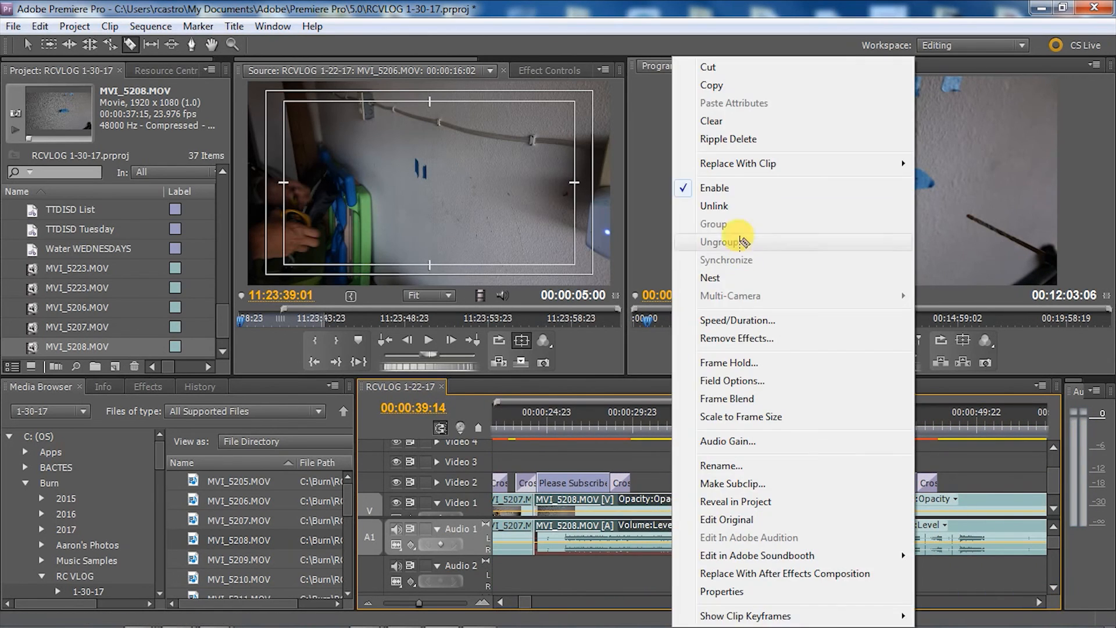
click(736, 319)
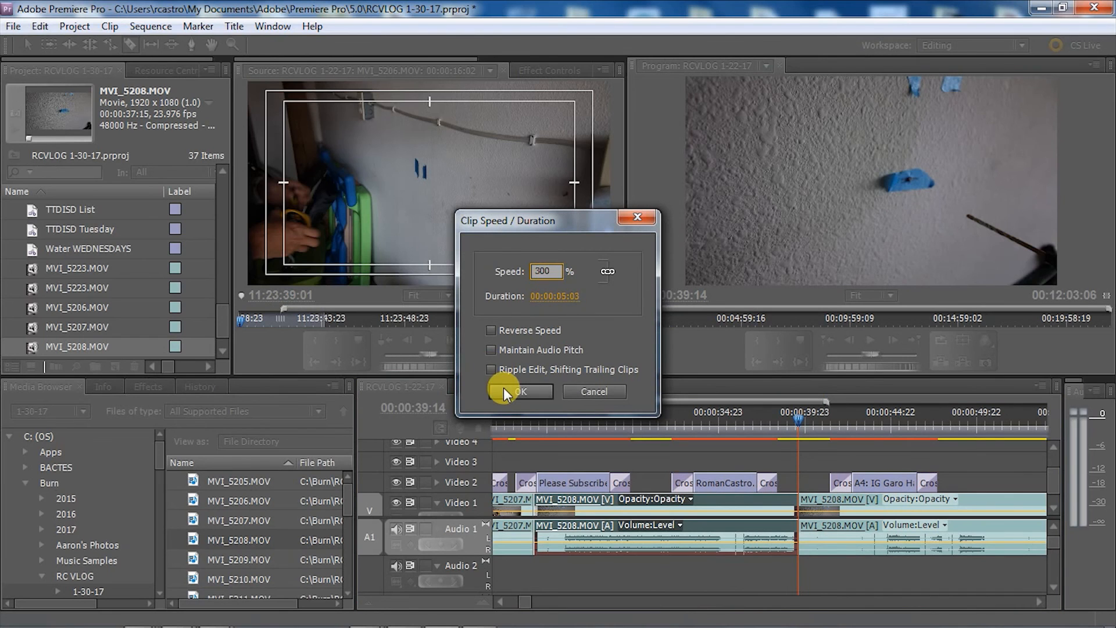
click(519, 391)
click(526, 411)
key(space)
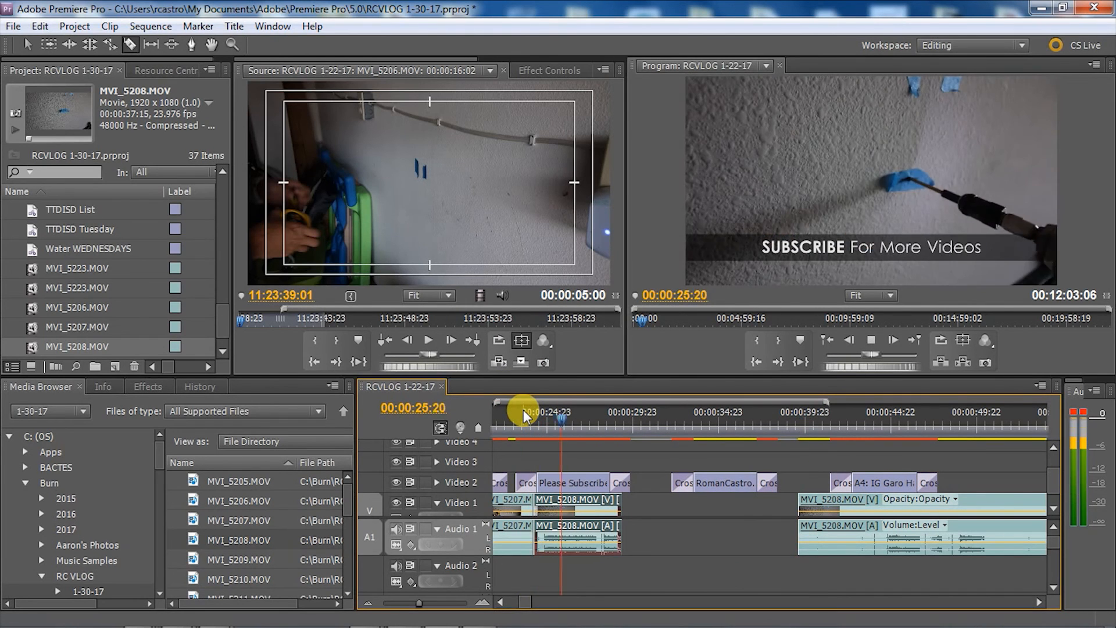
Step: Set the volume level of the sped-up MVI_5208 section to -10 dB and play it back
right_click(540, 543)
key(Escape)
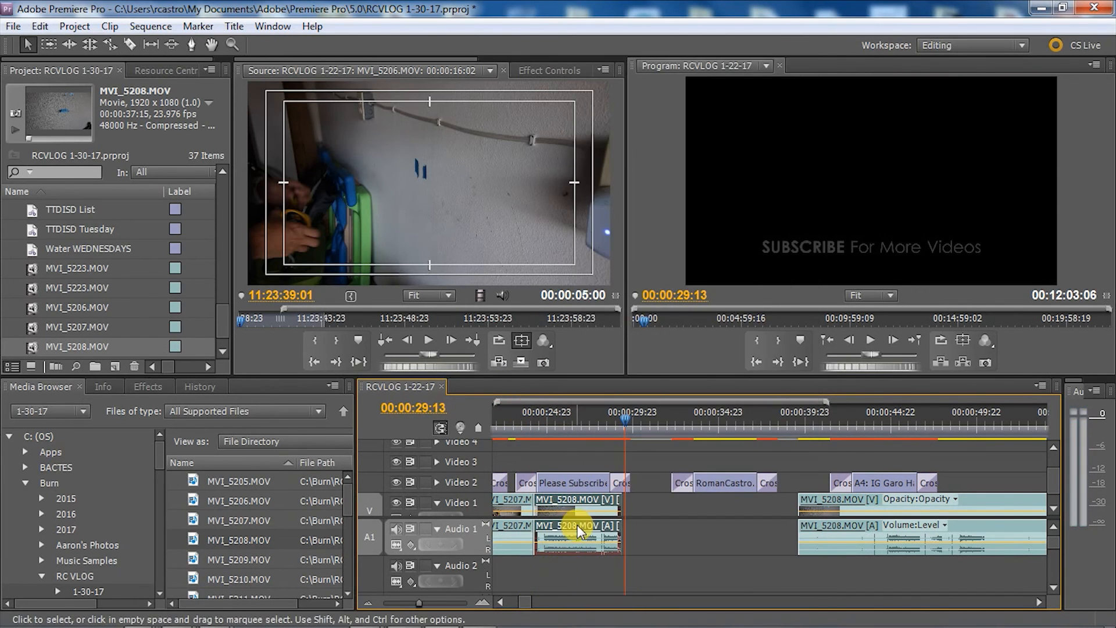
key(shift+5)
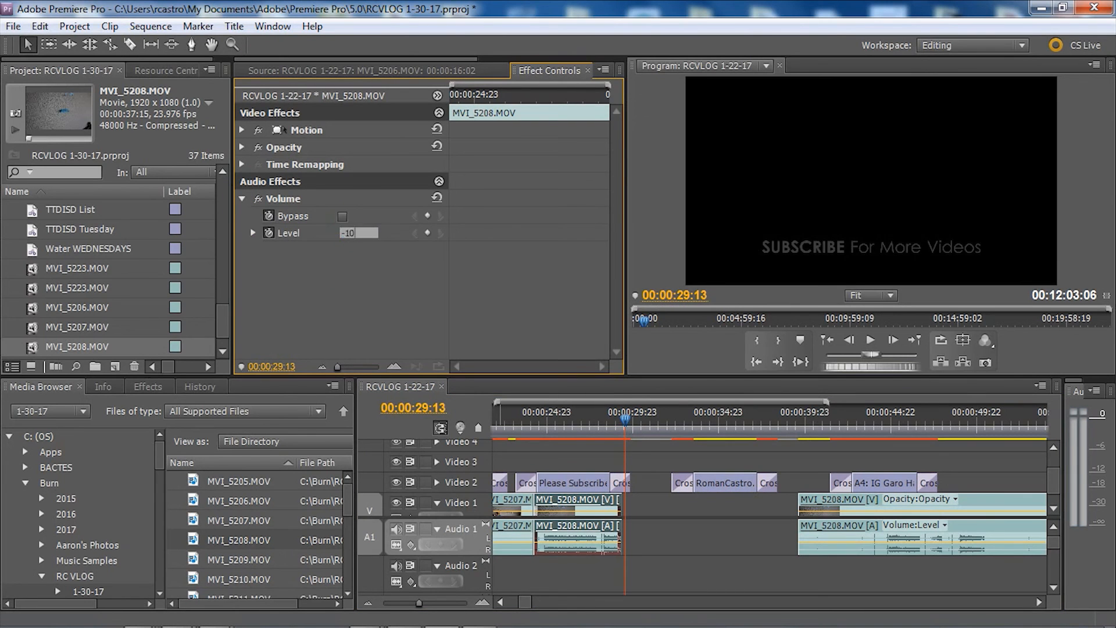
click(529, 422)
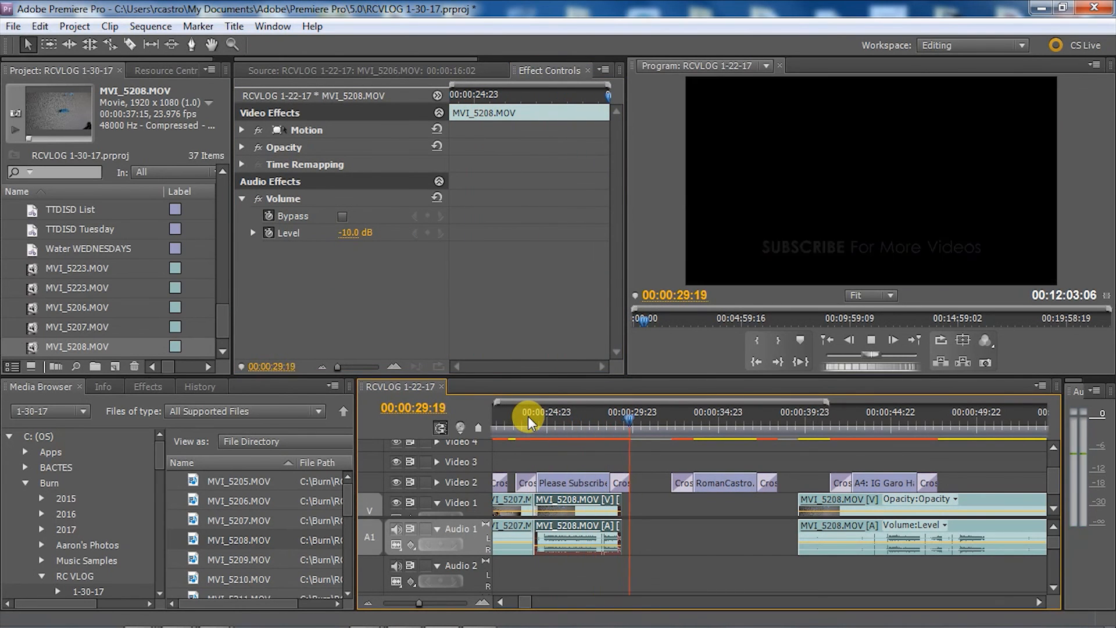
Step: Move the remaining MVI_5208 section against the sped-up one to review it, and delete it together with the A4: IG title above it
drag(832, 504, 652, 517)
drag(607, 413, 854, 414)
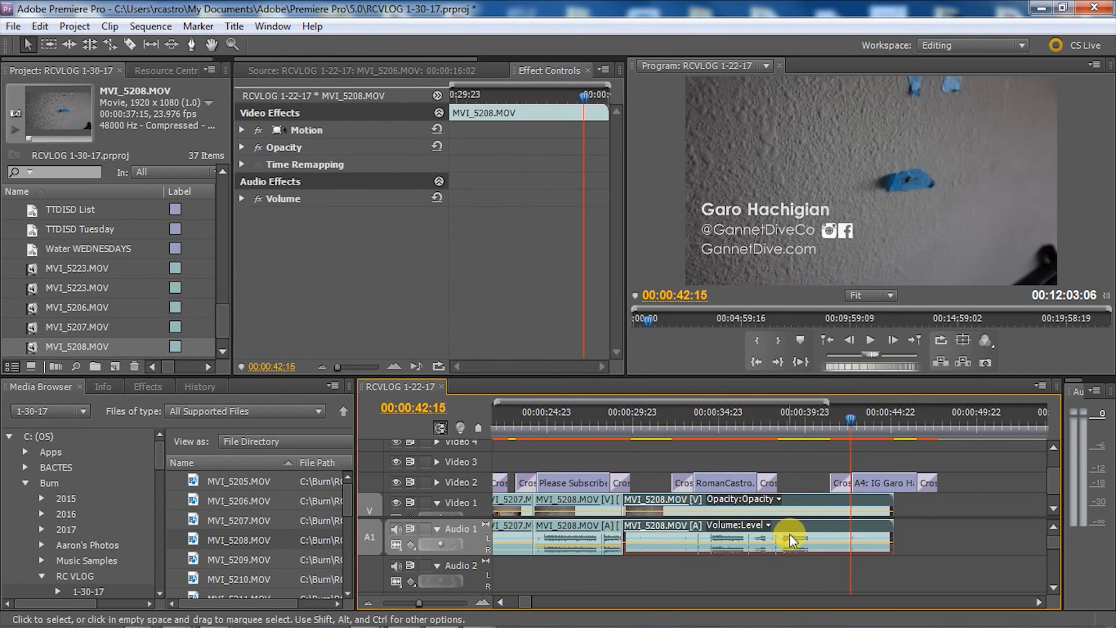
right_click(790, 506)
click(844, 139)
key(ctrl+z)
key(ctrl+shift+z)
click(866, 481)
key(Delete)
Step: Place MVI_5209.MOV directly after the sped-up MVI_5208 section and play through it
drag(238, 559, 630, 504)
click(624, 420)
key(space)
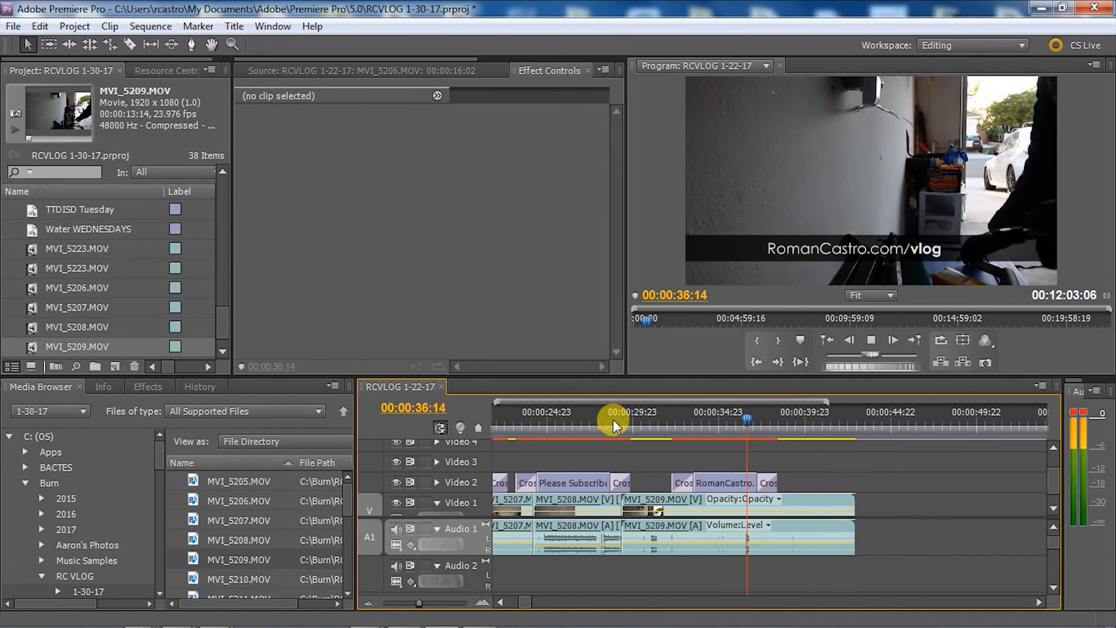
Step: Undo the MVI_5209 placement, put MVI_5210.MOV in its spot after MVI_5208, and play through it
key(ctrl+z)
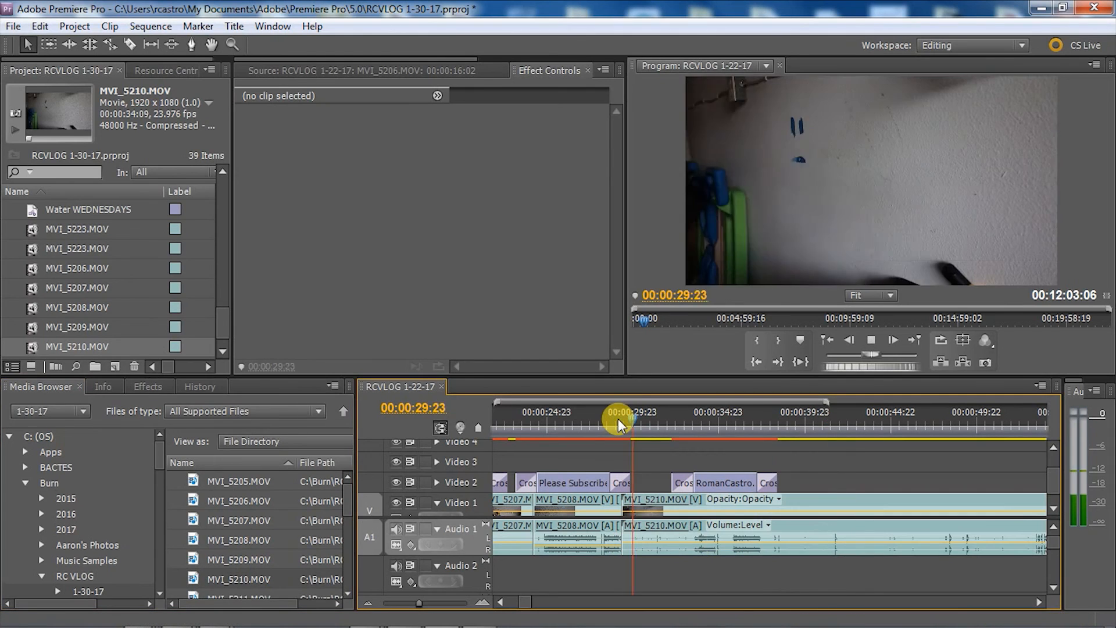
key(space)
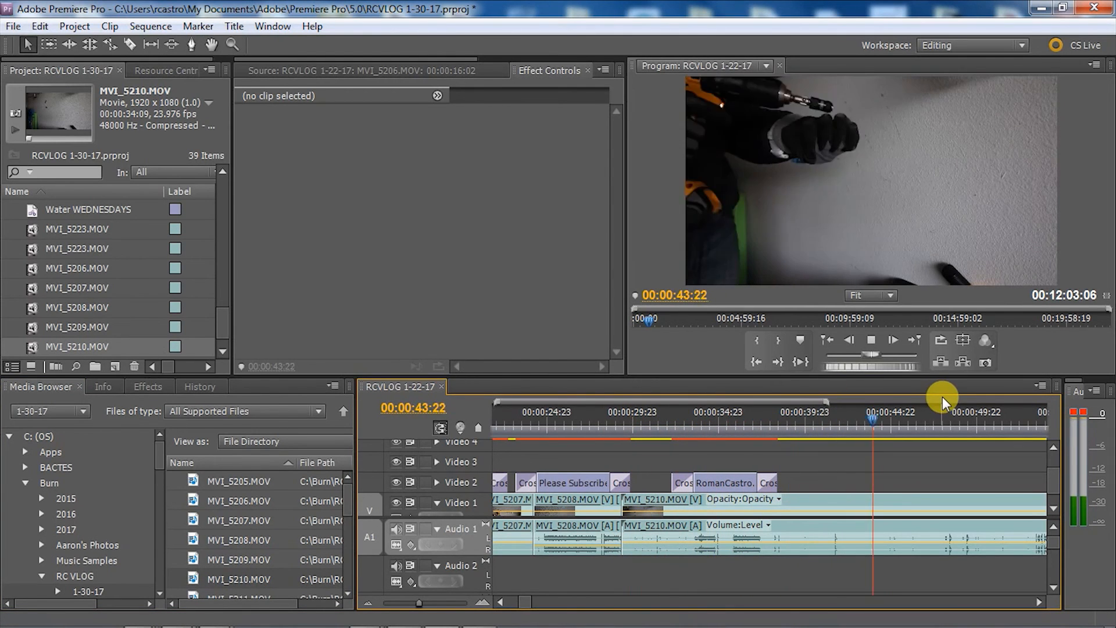
Step: Split MVI_5210 where the usable footage begins and ripple delete the section before the cut
key(space)
key(Left)
key(Left)
key(Left)
key(Left)
key(Left)
key(Left)
key(Left)
key(Left)
key(Left)
key(Left)
key(Left)
key(c)
click(511, 500)
right_click(502, 502)
click(610, 140)
Step: Move the remaining MVI_5210 section directly after MVI_5208 and shift the RomanCastro.com title on Video 2 later
scroll(698, 509, up, 5)
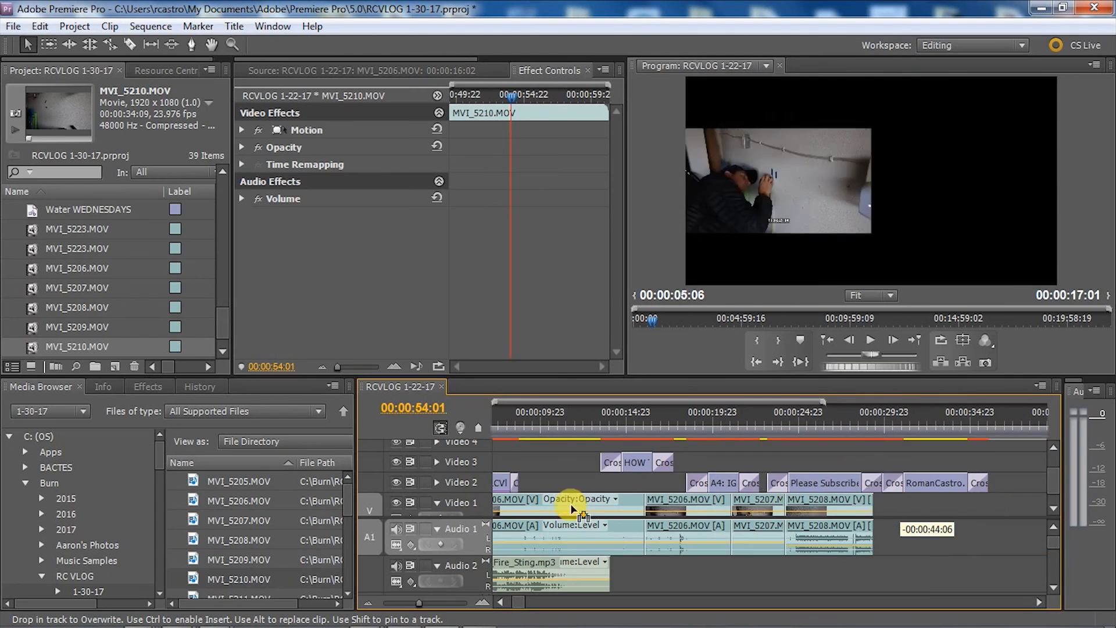
drag(927, 517, 996, 482)
Step: Split MVI_5210 at 00:00:32:21 and delete everything after the cut
click(835, 419)
key(space)
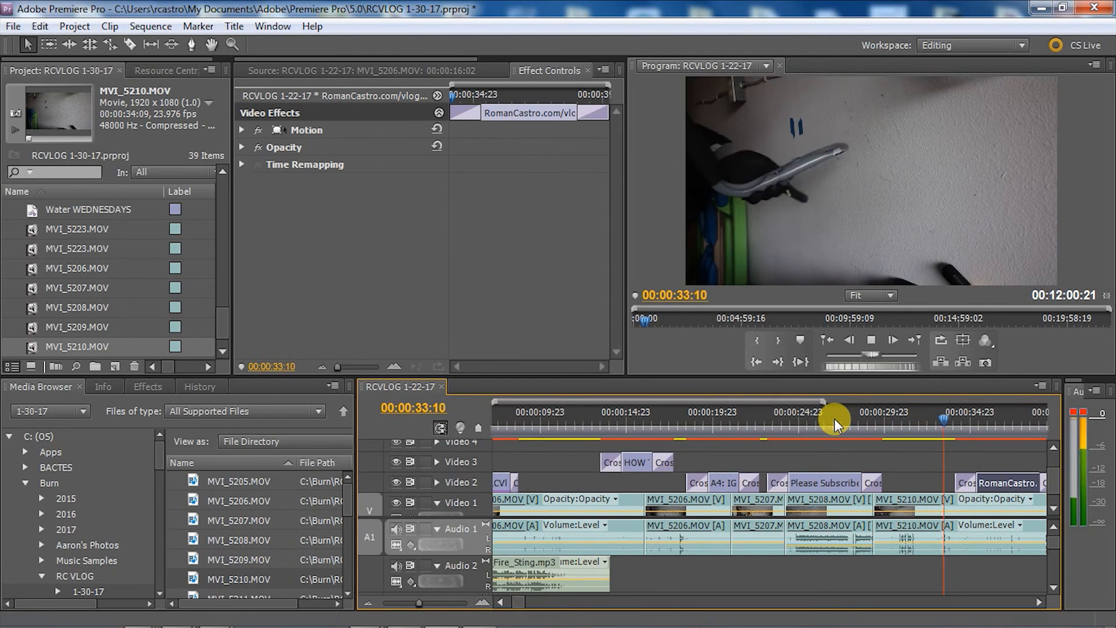
mouse_move(945, 419)
mouse_down()
mouse_move(904, 415)
mouse_move(934, 416)
mouse_up()
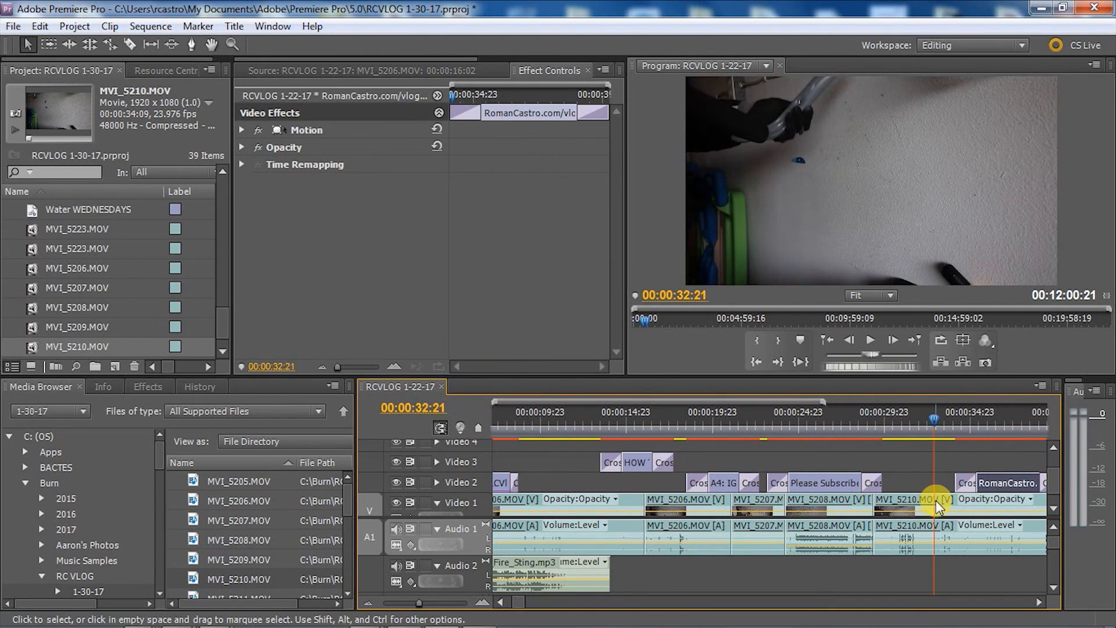
key(c)
key(space)
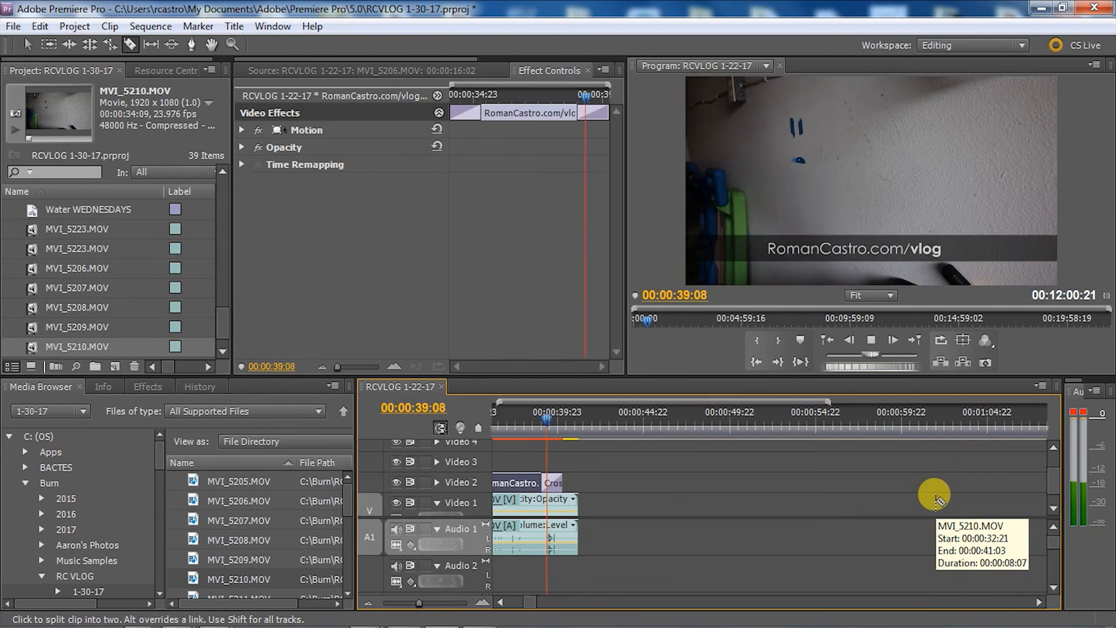
key(space)
key(v)
scroll(760, 586, up, 5)
click(709, 528)
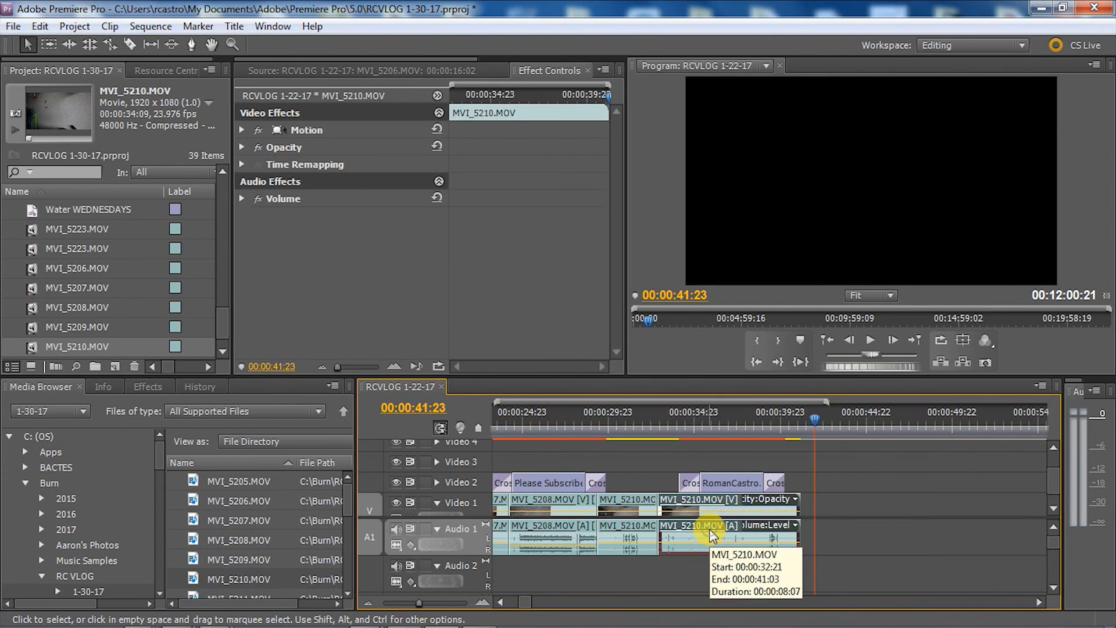
key(Delete)
Step: Place MVI_5211.MOV directly after the trimmed MVI_5210 and play through the join
scroll(344, 588, down, 4)
drag(238, 520, 660, 525)
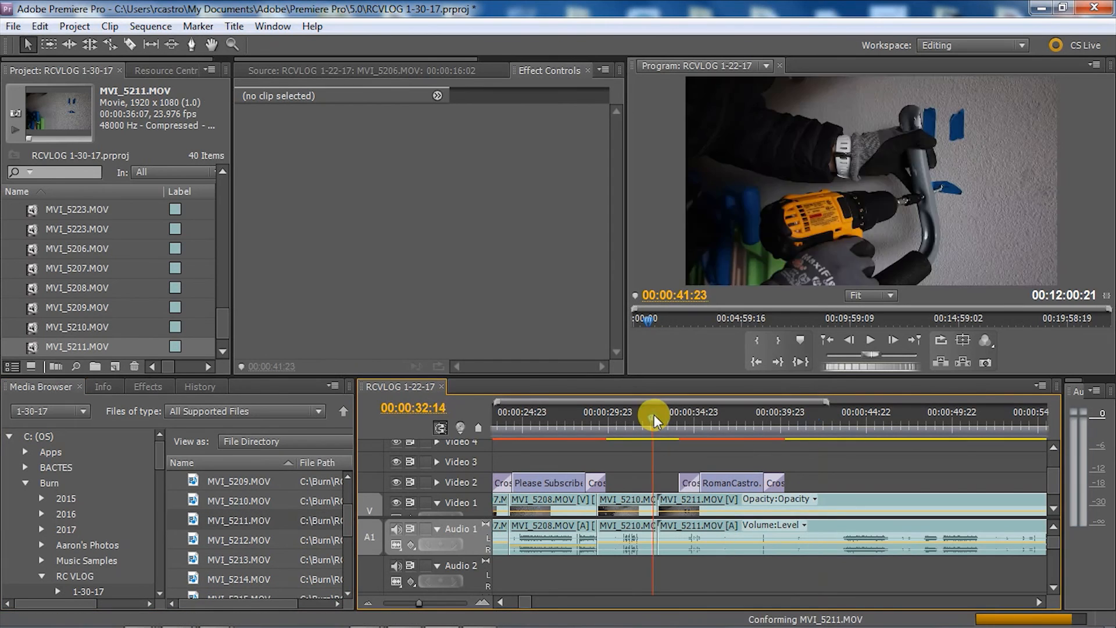
click(654, 415)
key(space)
click(615, 418)
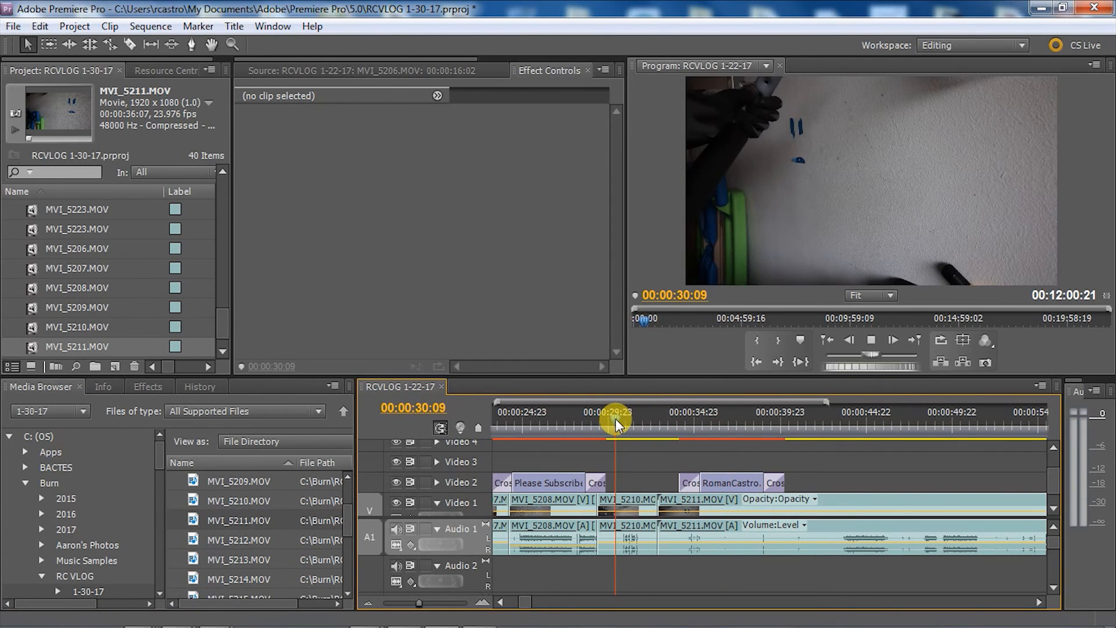
Step: Split MVI_5211 at 00:00:41:11, clear the part before the cut, and move the remaining section against MVI_5210
click(797, 417)
mouse_move(796, 417)
mouse_down()
mouse_move(815, 419)
mouse_move(805, 419)
mouse_up()
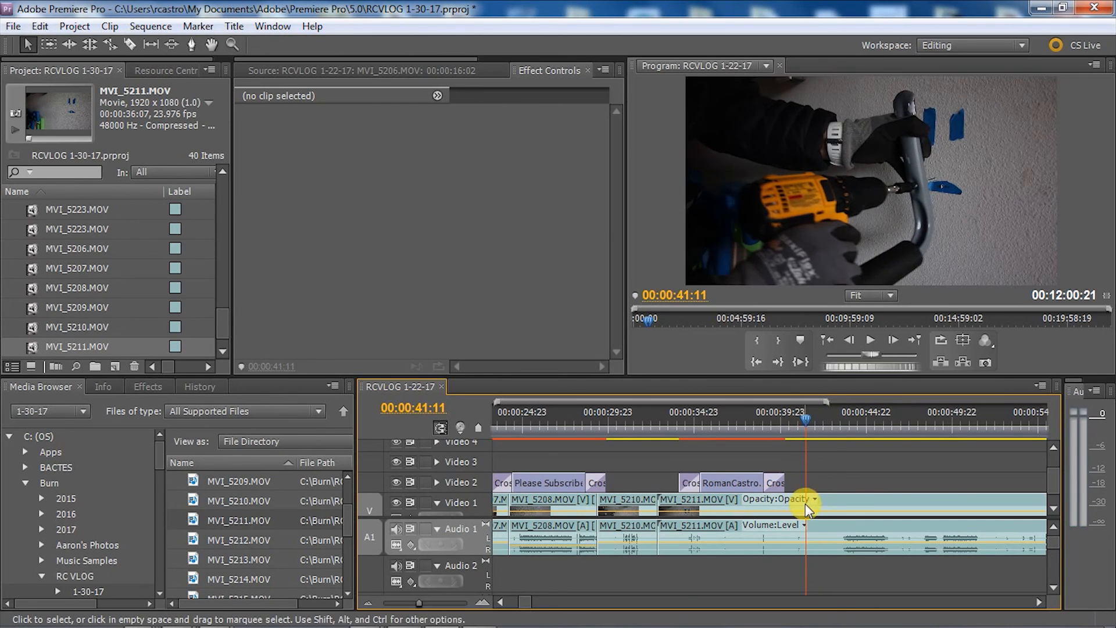
right_click(756, 505)
click(814, 122)
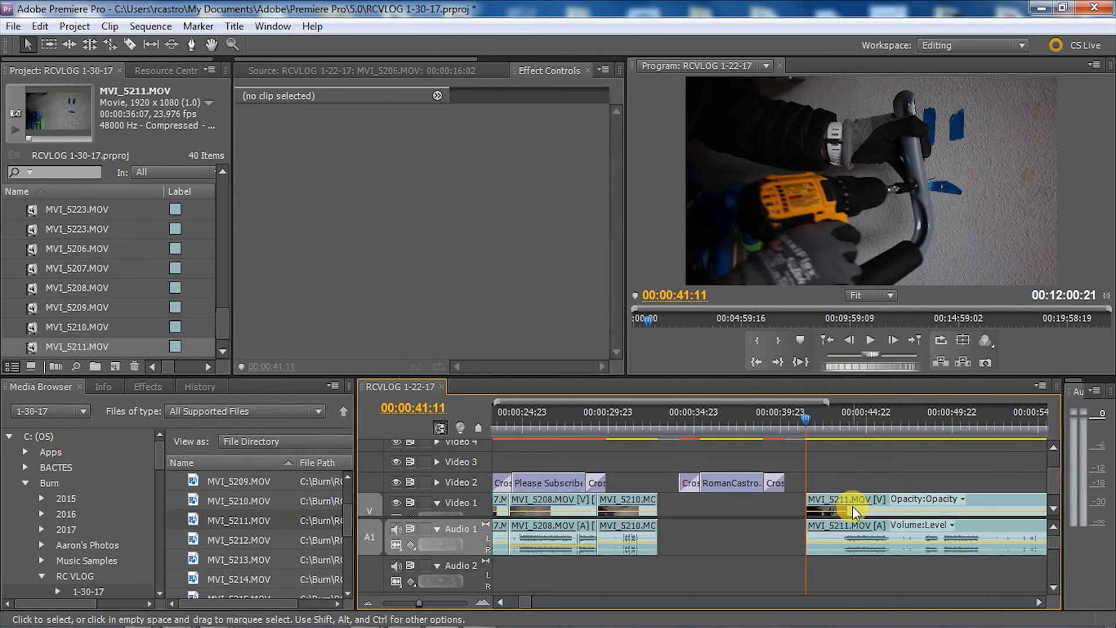
drag(868, 495, 720, 503)
Step: Set the volume level of the MVI_5211 section to -10 dB and play it back
click(648, 421)
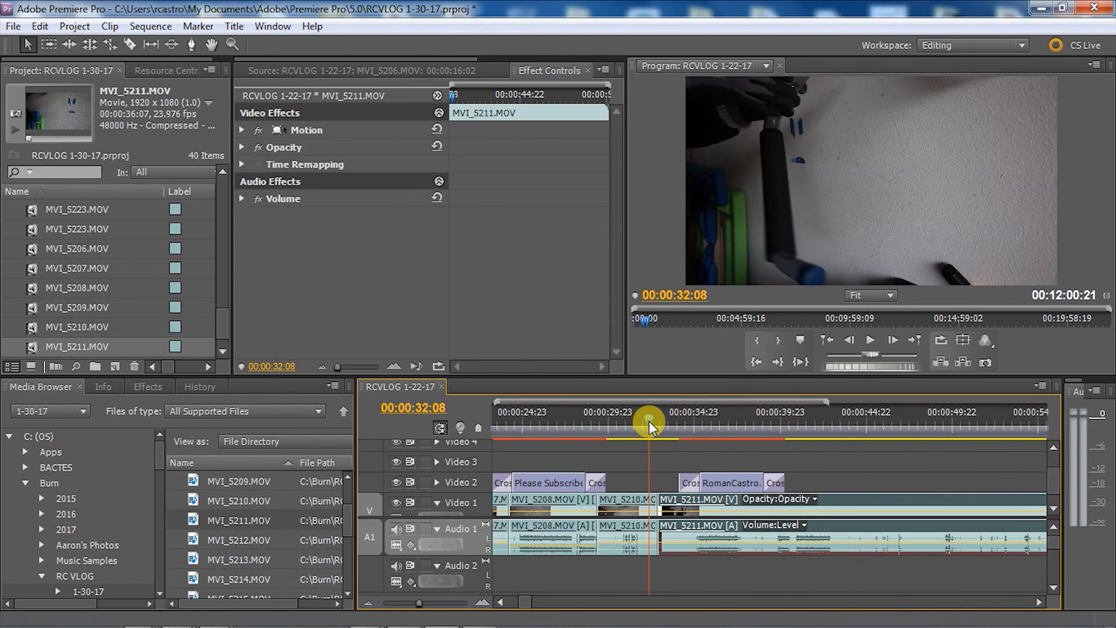
key(space)
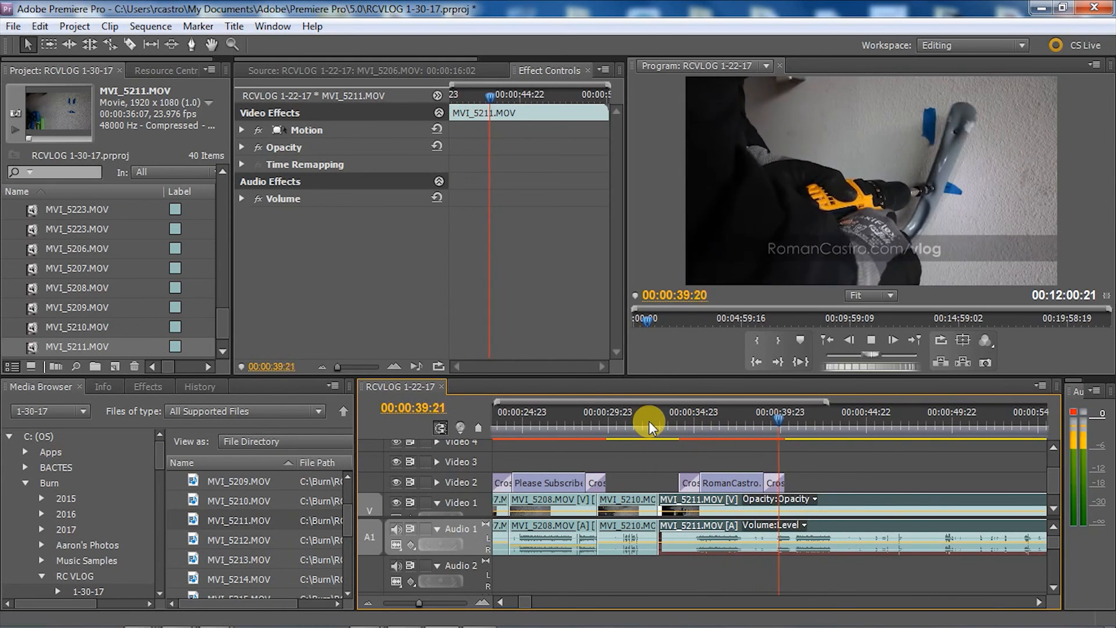
click(672, 419)
click(649, 420)
key(space)
click(658, 420)
click(340, 138)
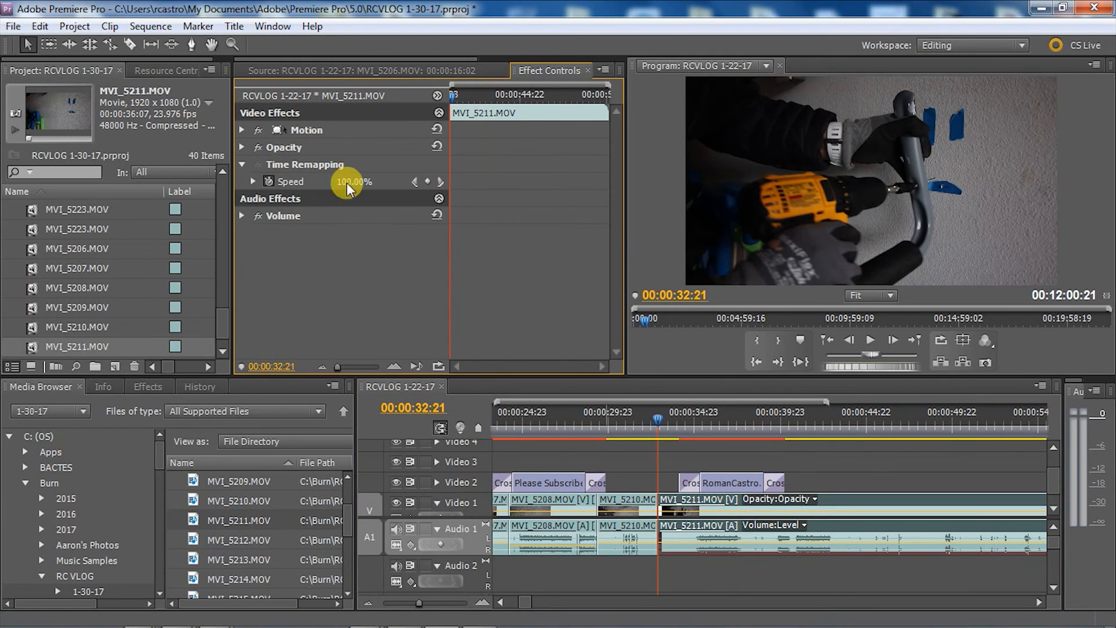
click(653, 418)
key(space)
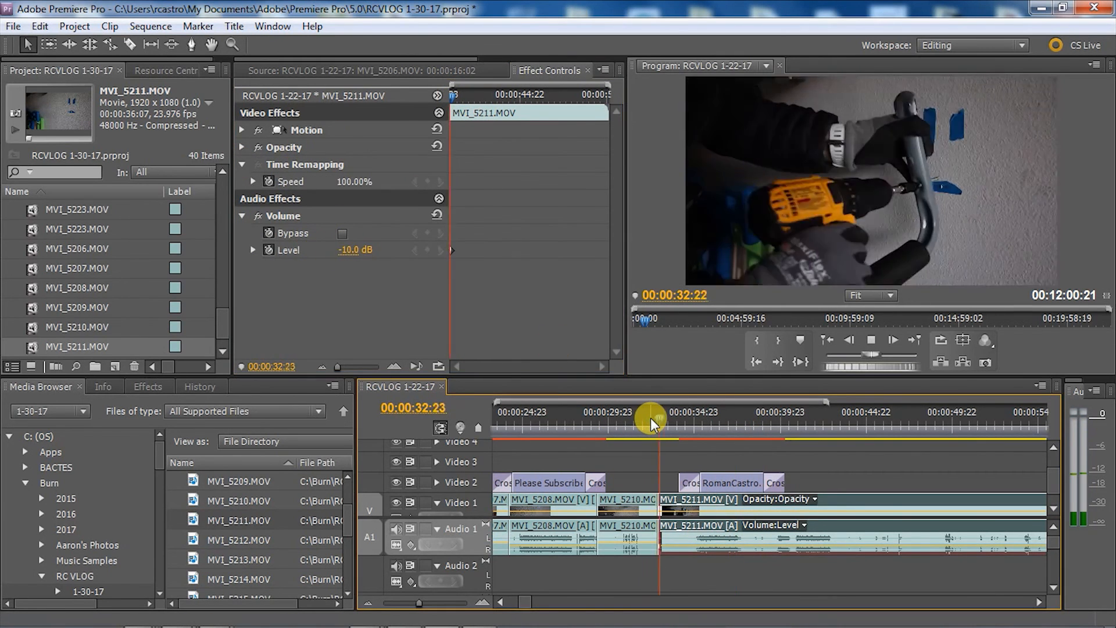
Step: Split MVI_5211 at about 00:00:38 and at 00:00:40:17, and ripple delete the section between the cuts
key(space)
key(c)
click(748, 506)
drag(872, 410, 917, 420)
drag(999, 422, 735, 456)
mouse_move(601, 427)
mouse_down()
mouse_move(593, 416)
mouse_move(621, 425)
mouse_up()
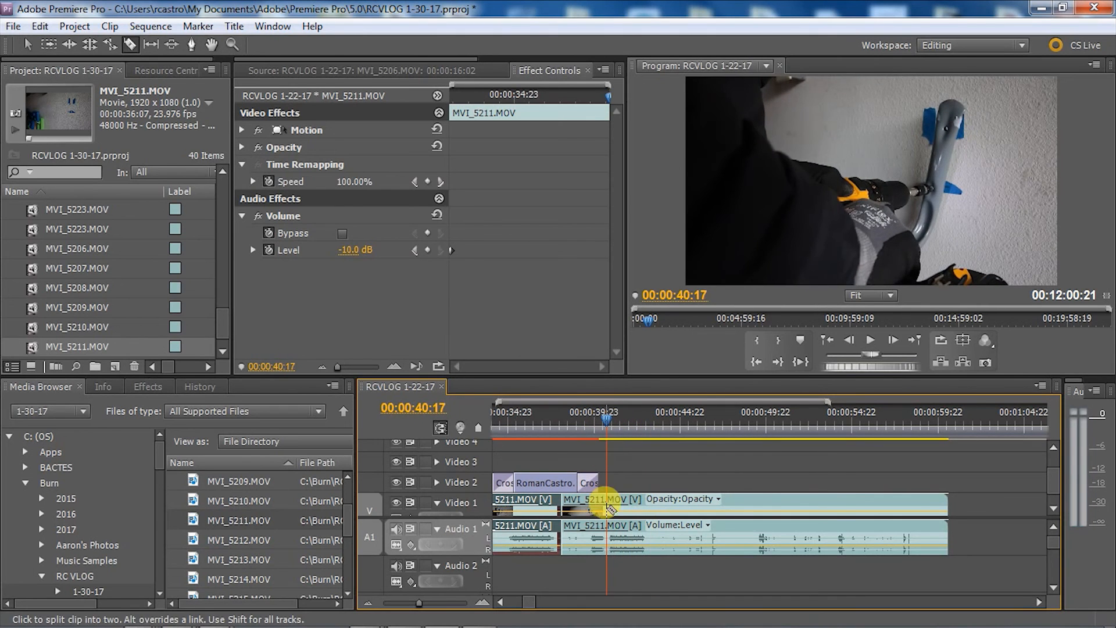
right_click(607, 507)
click(654, 137)
Step: Split MVI_5211 at about 00:00:41 and at 00:00:55:02, and ripple delete the footage in between
click(552, 410)
key(space)
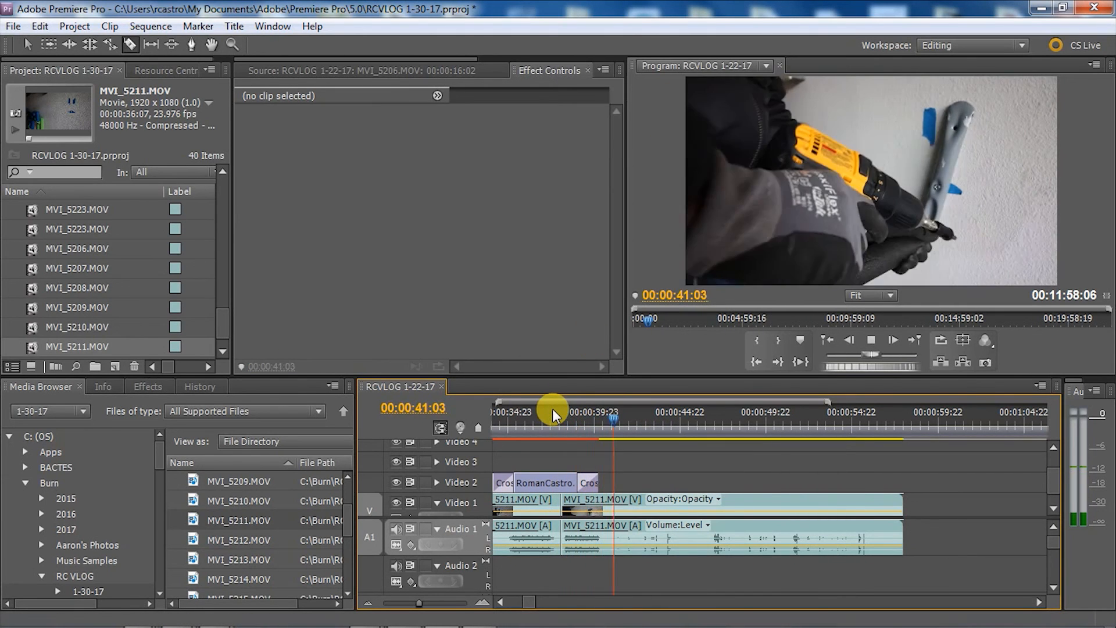
click(614, 494)
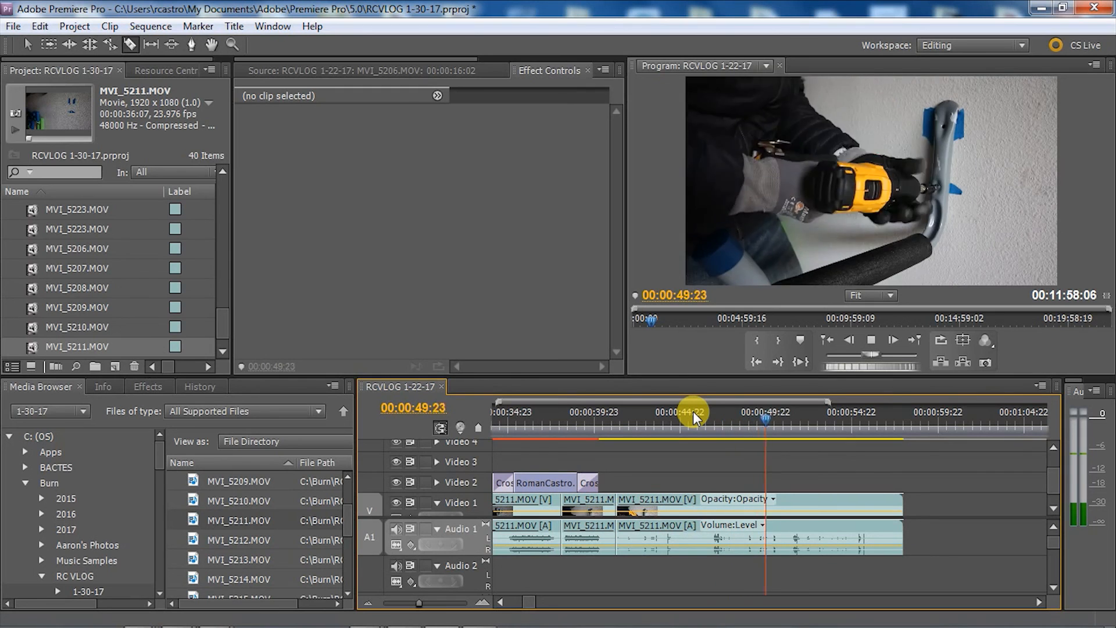
click(852, 417)
key(space)
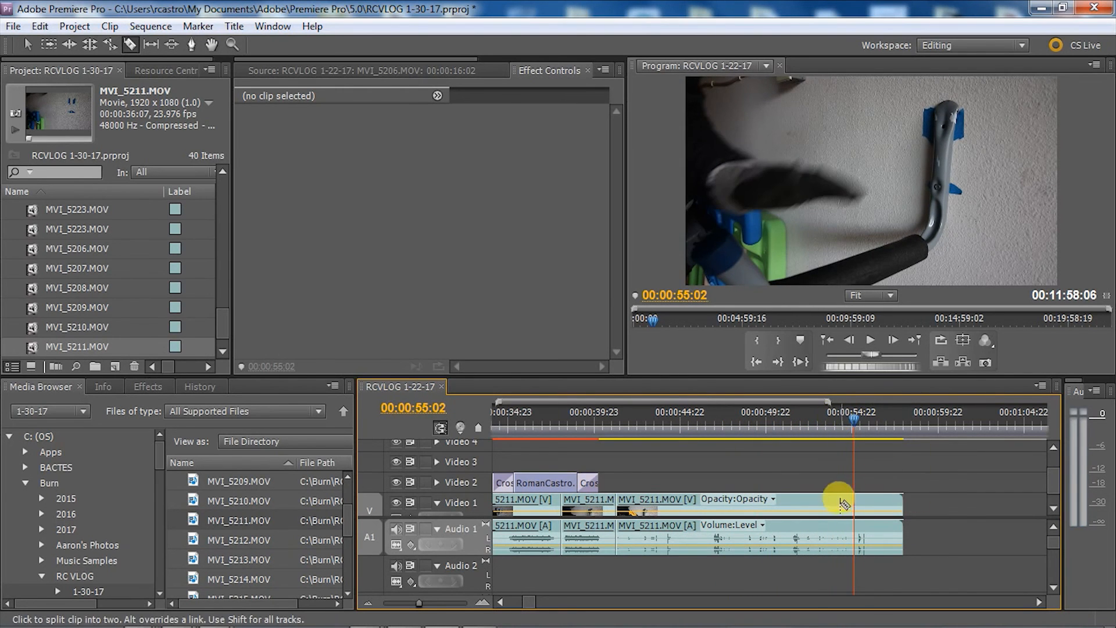
right_click(864, 497)
click(889, 139)
Step: Split the last MVI_5211 section about a second after its start and remove its leftover tail
drag(767, 417, 636, 424)
right_click(651, 503)
click(691, 137)
Step: Place MVI_5212.MOV after the last MVI_5211 section, and ripple delete its part before a split at 00:01:00:04
drag(239, 540, 639, 503)
drag(632, 421, 928, 413)
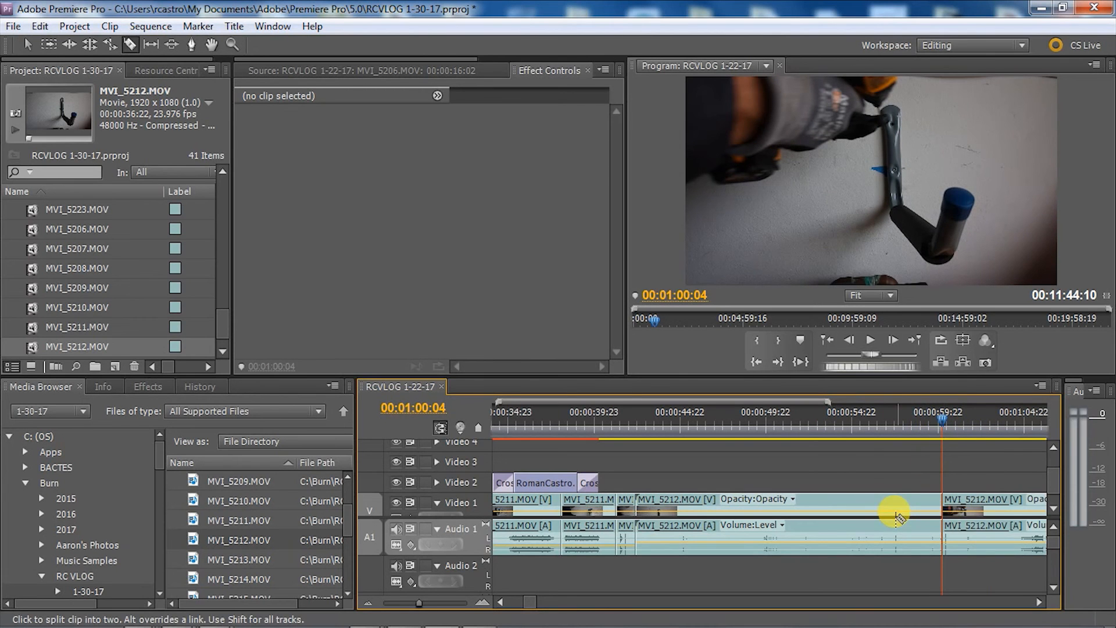
right_click(900, 517)
click(893, 309)
click(630, 415)
key(space)
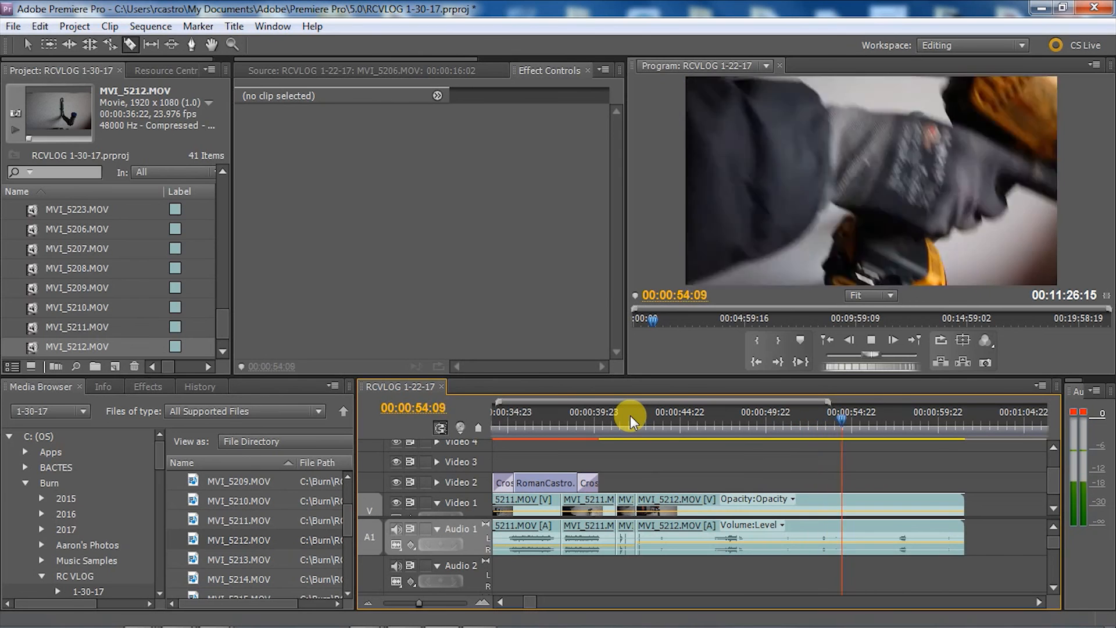
Step: Clear the remaining MVI_5212 section, put MVI_5213.MOV in its spot, and play through it
right_click(741, 494)
click(807, 119)
drag(278, 498, 672, 503)
click(630, 412)
key(space)
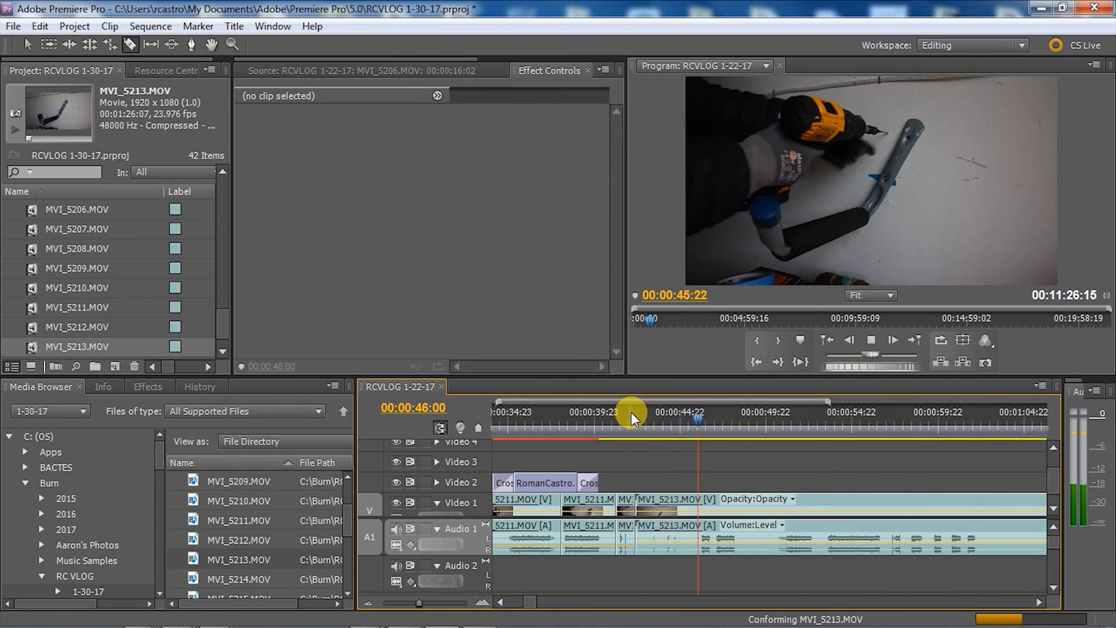
Step: Split MVI_5213 at 00:00:50:18 and ripple delete the part before the cut
key(space)
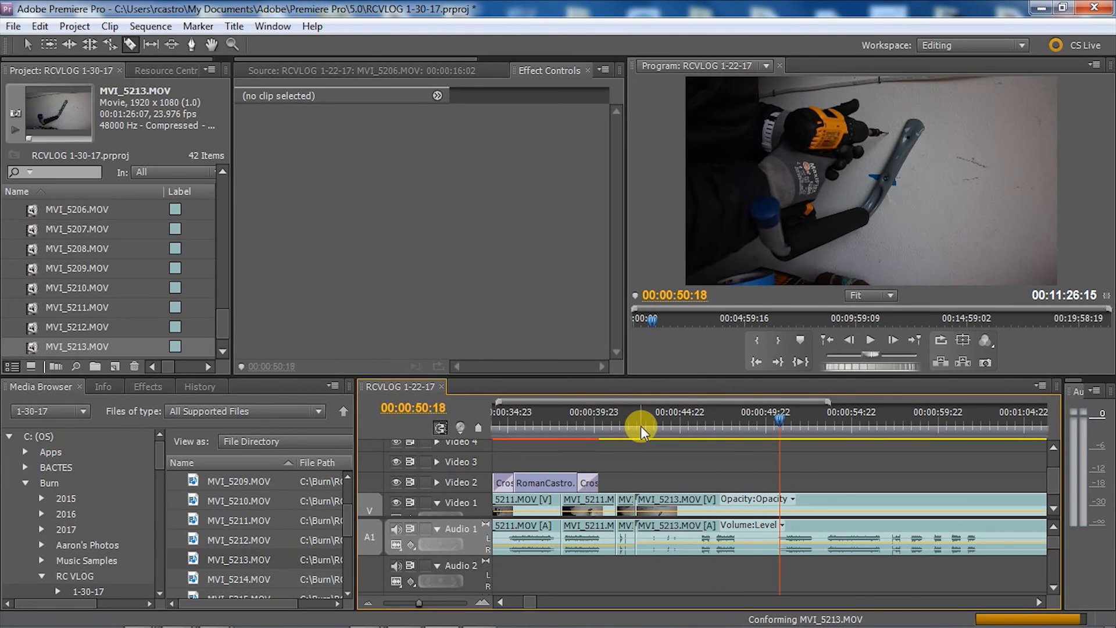
right_click(775, 498)
click(636, 421)
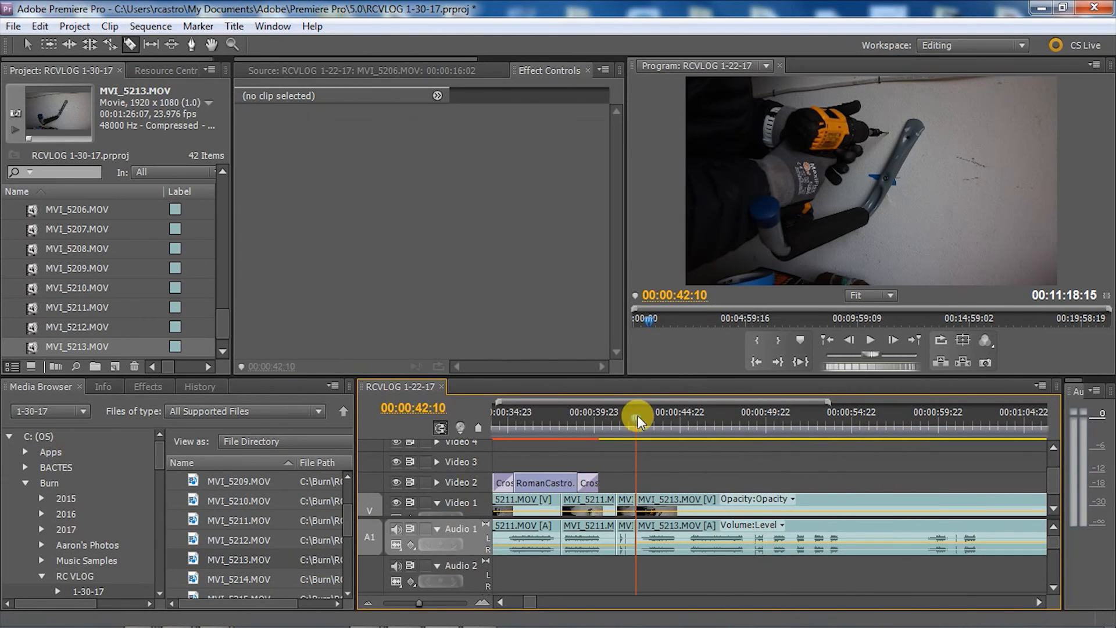
Step: Set the volume level of the MVI_5213 section to -10 dB and play it back
key(v)
click(674, 525)
click(348, 233)
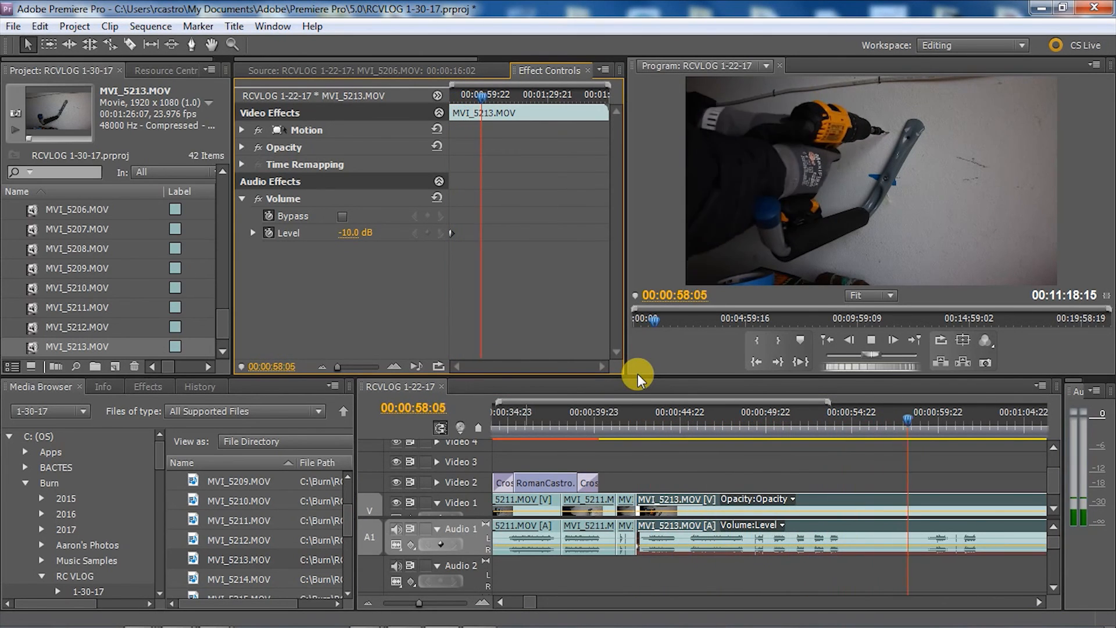
Step: Split MVI_5213 at about 00:00:45 and at 00:01:12:15, and ripple delete the section between the cuts
scroll(530, 568, up, 3)
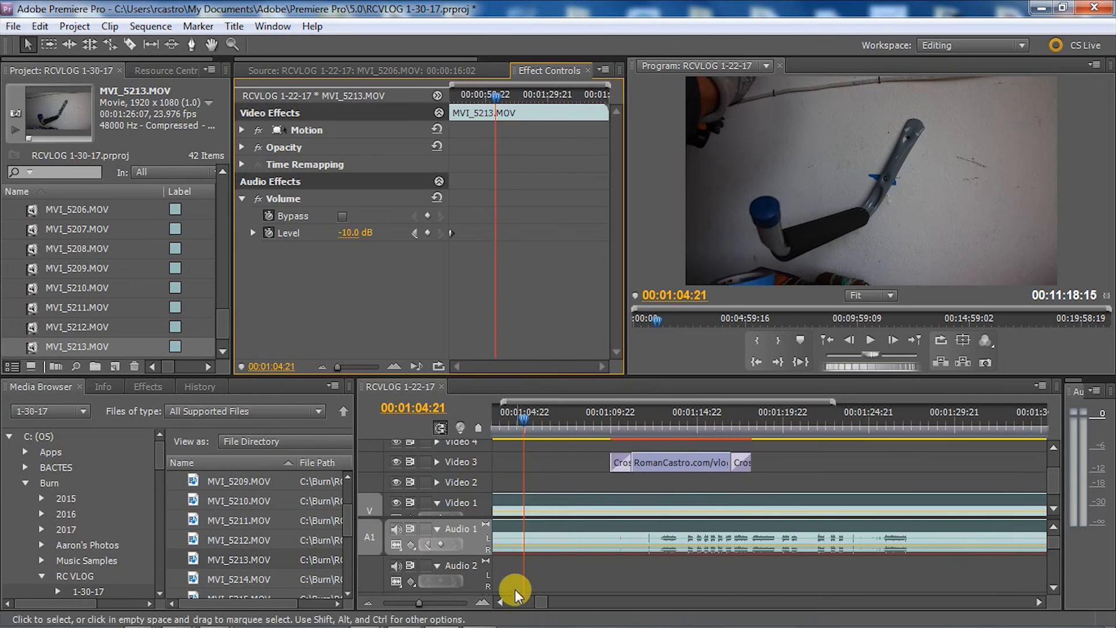
click(685, 418)
key(Left)
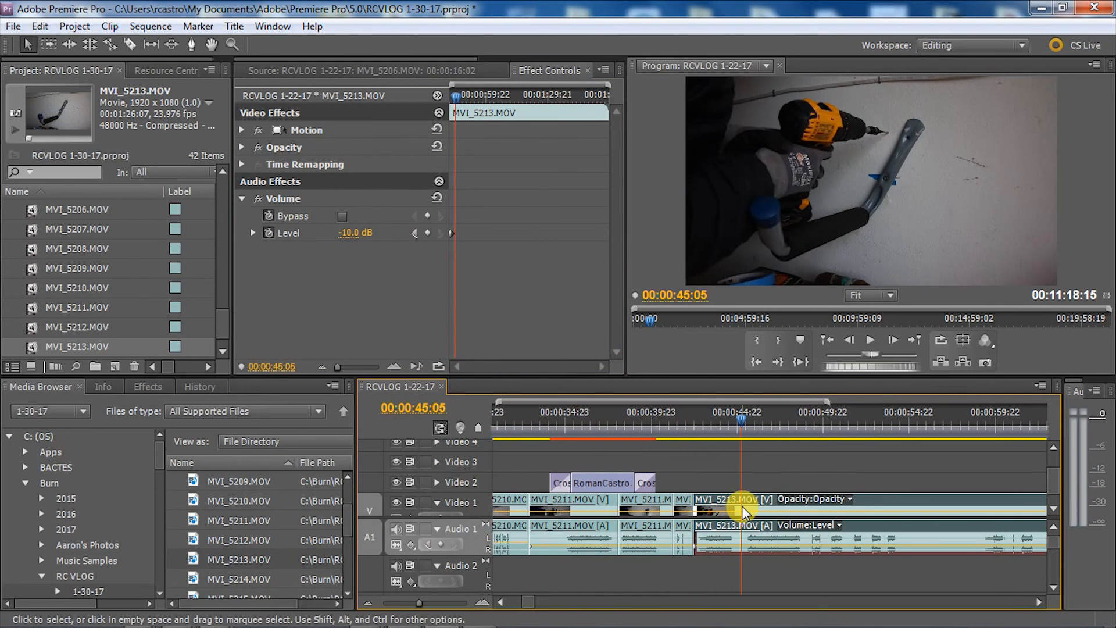
key(c)
click(734, 504)
drag(816, 410, 959, 443)
click(987, 500)
right_click(963, 500)
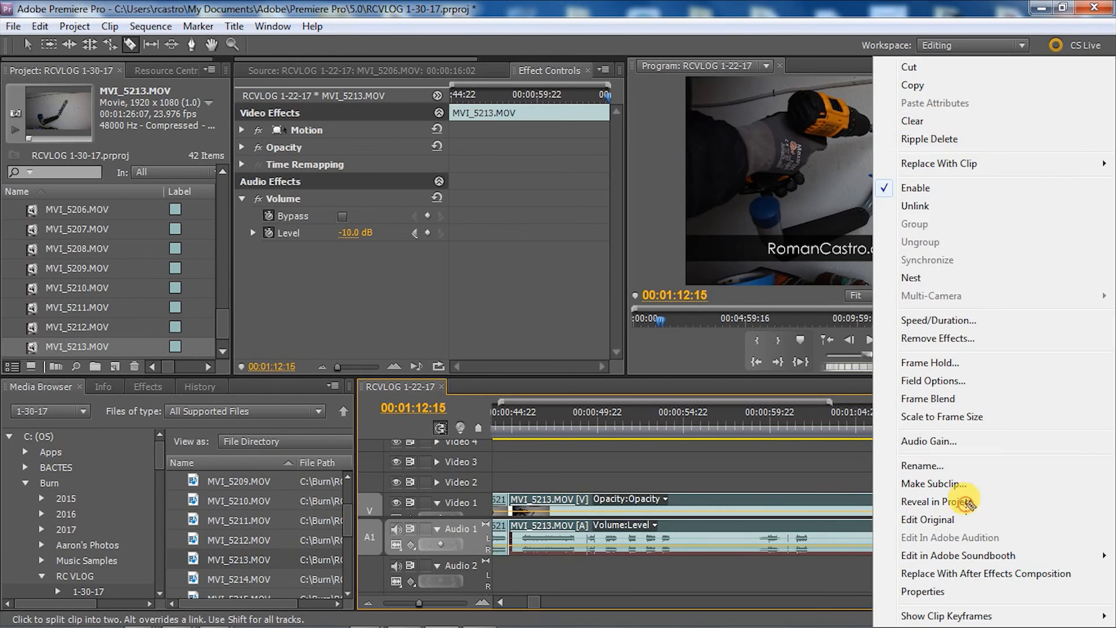
click(947, 141)
Step: Split the last MVI_5213 section at 00:01:12:06 and ripple delete the part before the cut
click(505, 416)
key(space)
scroll(504, 416, up, 3)
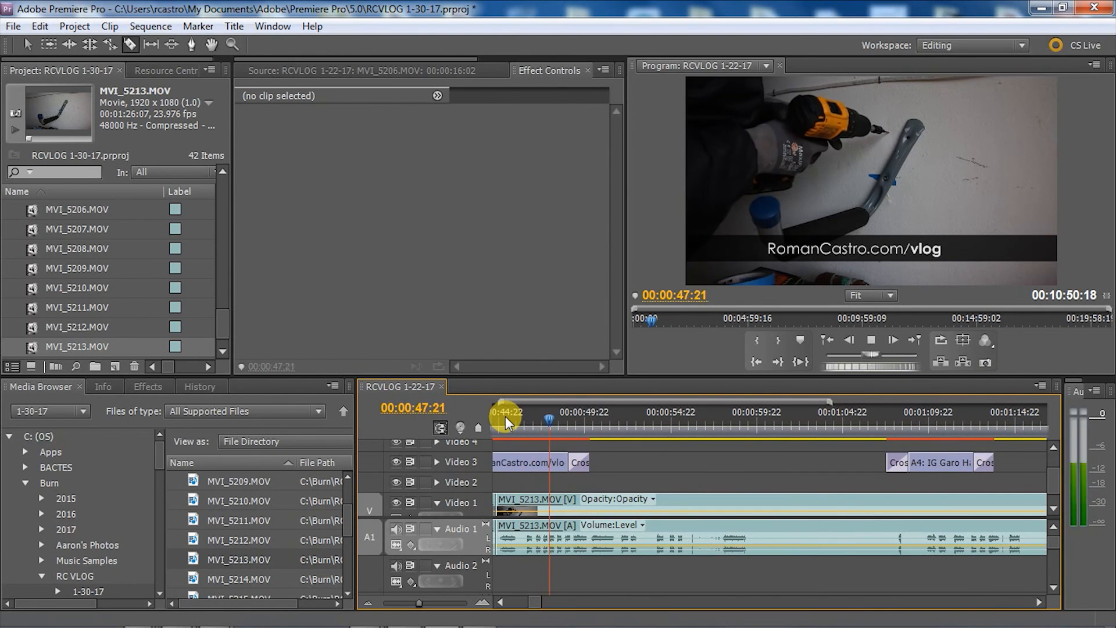
key(space)
drag(536, 603, 531, 602)
drag(908, 410, 806, 421)
click(814, 501)
right_click(808, 502)
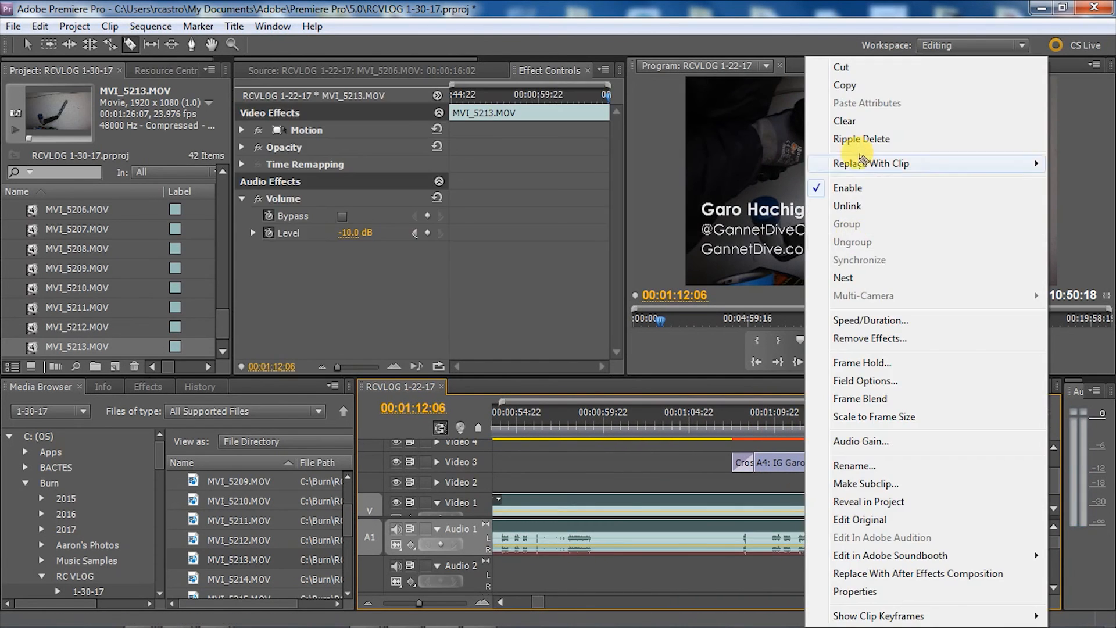
click(860, 140)
Step: Move the remaining MVI_5213 section directly after the previous one and play through the join
drag(539, 602, 531, 602)
key(v)
drag(1023, 501, 848, 501)
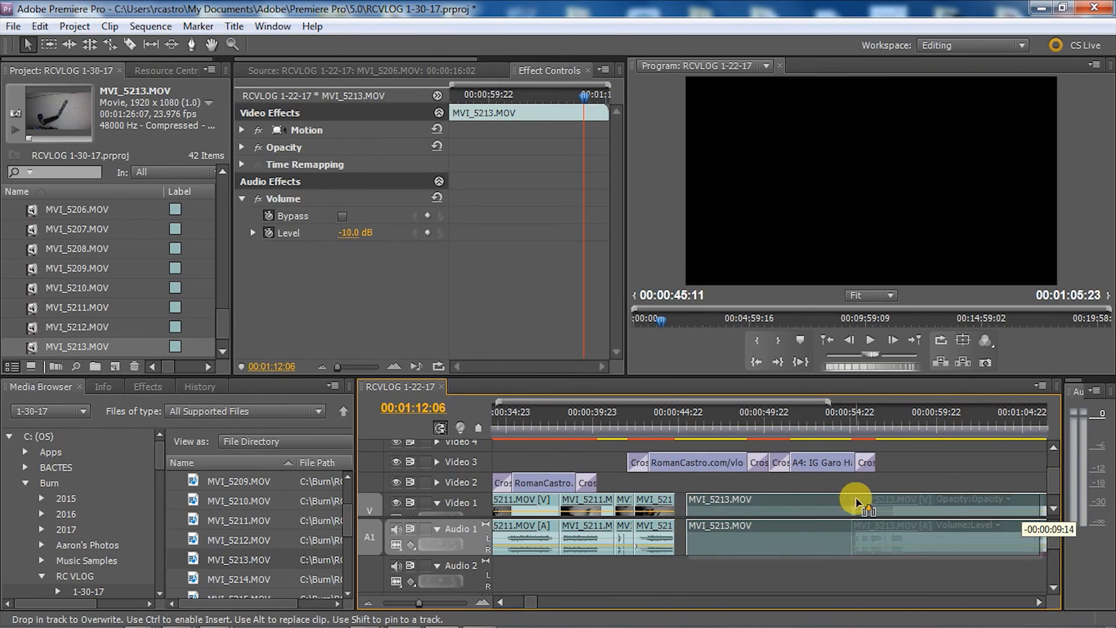
click(661, 419)
key(space)
Step: Split the last MVI_5213 section at 00:00:48:04 and clear the footage after the cut
key(space)
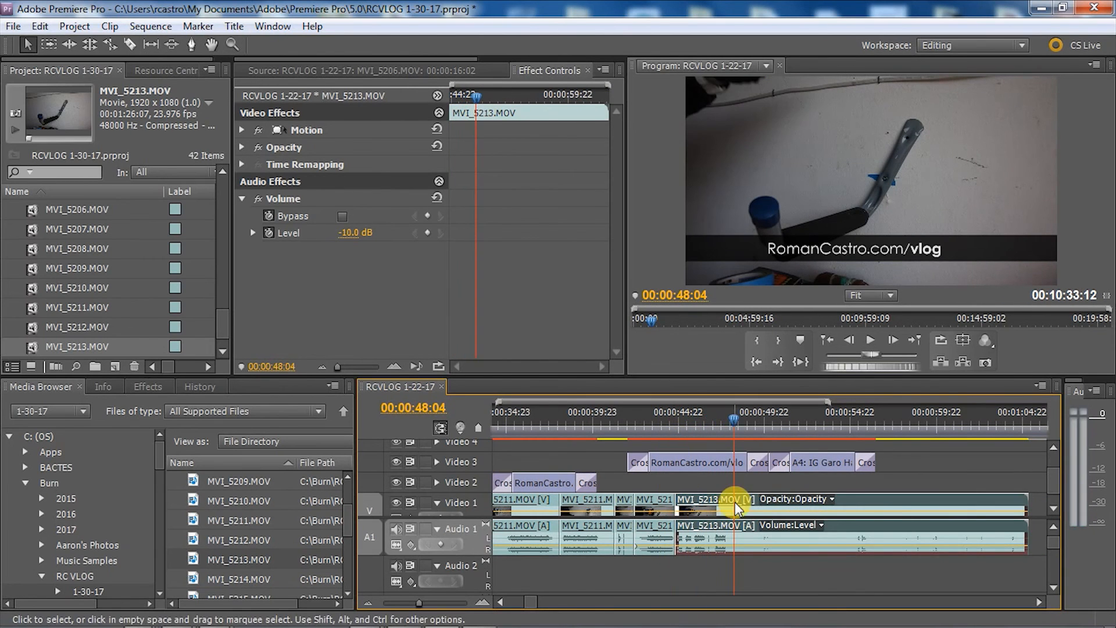
key(c)
click(733, 501)
click(1016, 418)
right_click(884, 528)
click(925, 126)
Step: Remove the A4: IG title from Video 3 and move the RomanCastro.com/vlog title to Video 2 at 00:00:52:15
drag(544, 417, 810, 415)
right_click(813, 460)
click(857, 198)
key(v)
drag(697, 462, 880, 491)
Step: Place MVI_5214.MOV directly after the last MVI_5213 section and play through it
drag(256, 611, 802, 528)
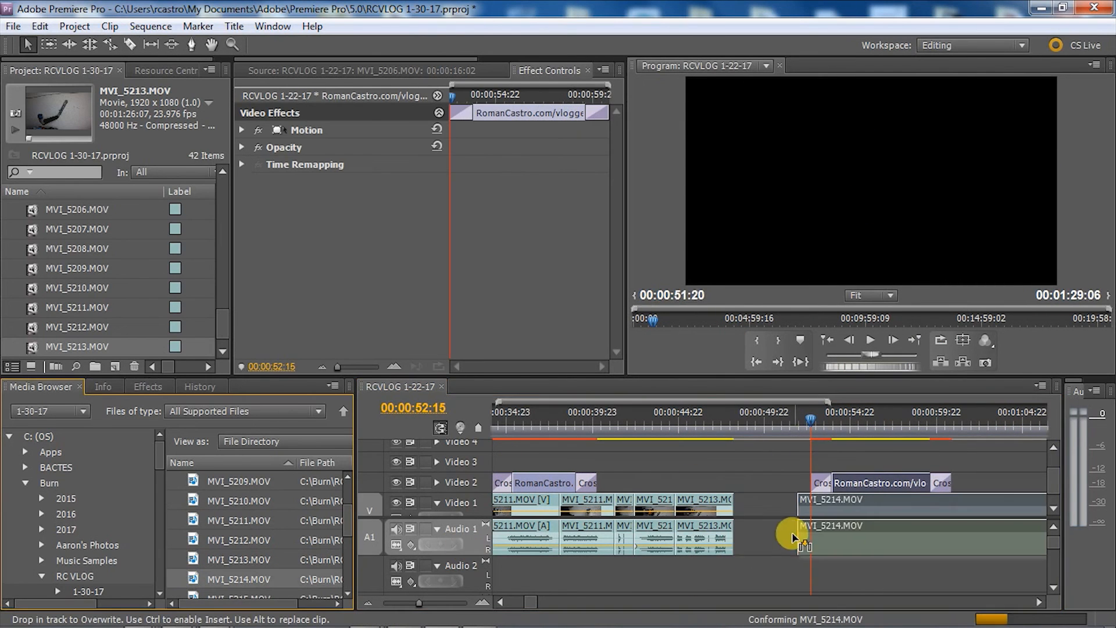
click(723, 415)
key(space)
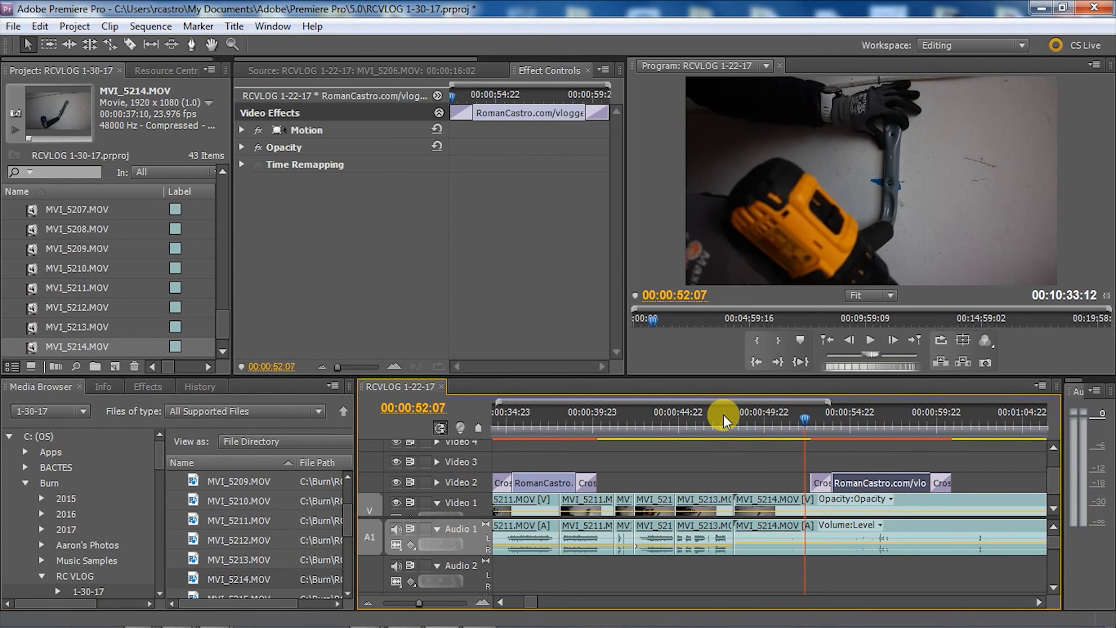
Step: Split MVI_5214 shortly after its start and ripple delete the opening part
key(space)
key(c)
click(773, 514)
right_click(750, 512)
click(956, 138)
Step: Split MVI_5214 soon after its new start and again further on, and ripple delete the footage between the cuts
click(762, 416)
click(766, 503)
drag(773, 415, 872, 415)
right_click(834, 505)
click(889, 139)
Step: Split the last MVI_5214 section at two points about six seconds apart, ripple delete the footage between them, and review the join
click(755, 410)
key(space)
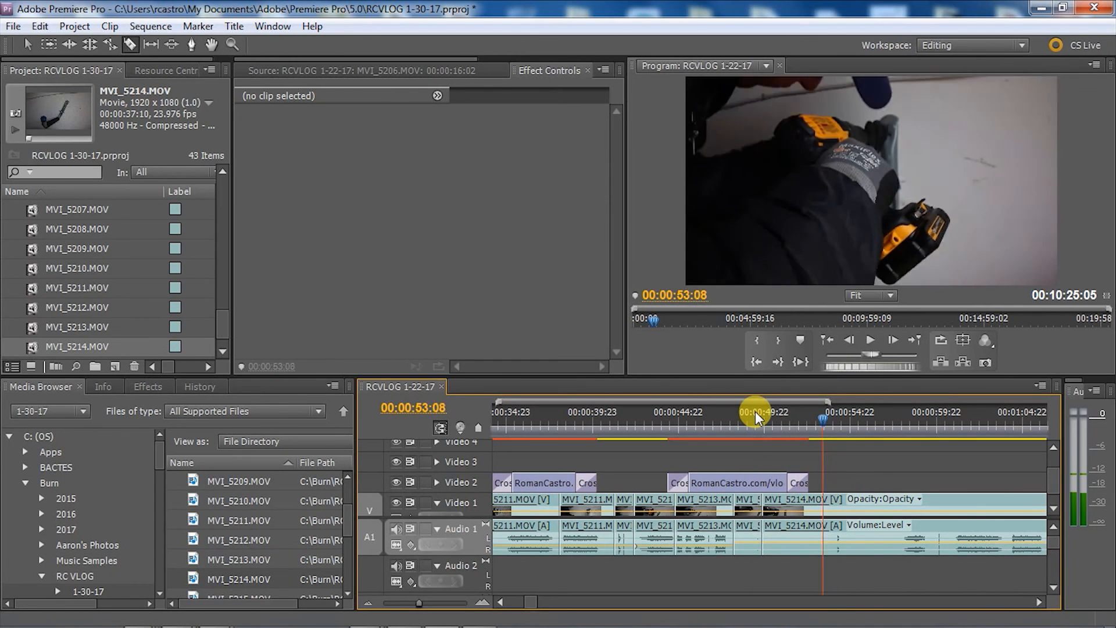
click(772, 413)
click(794, 501)
drag(841, 417, 881, 416)
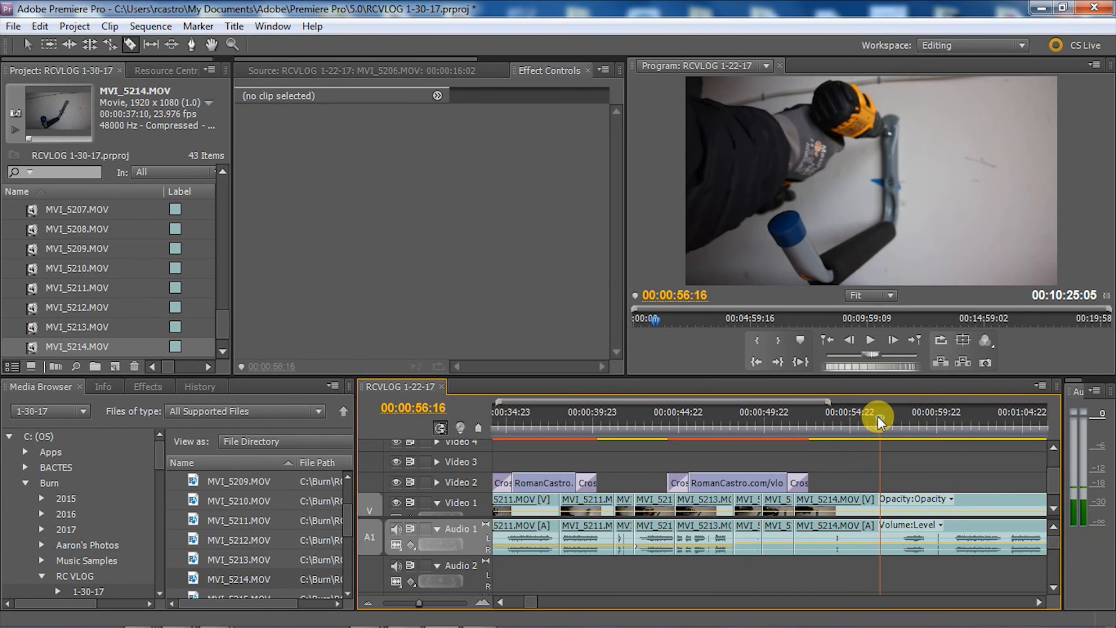
key(space)
click(898, 499)
right_click(872, 500)
click(878, 137)
click(782, 413)
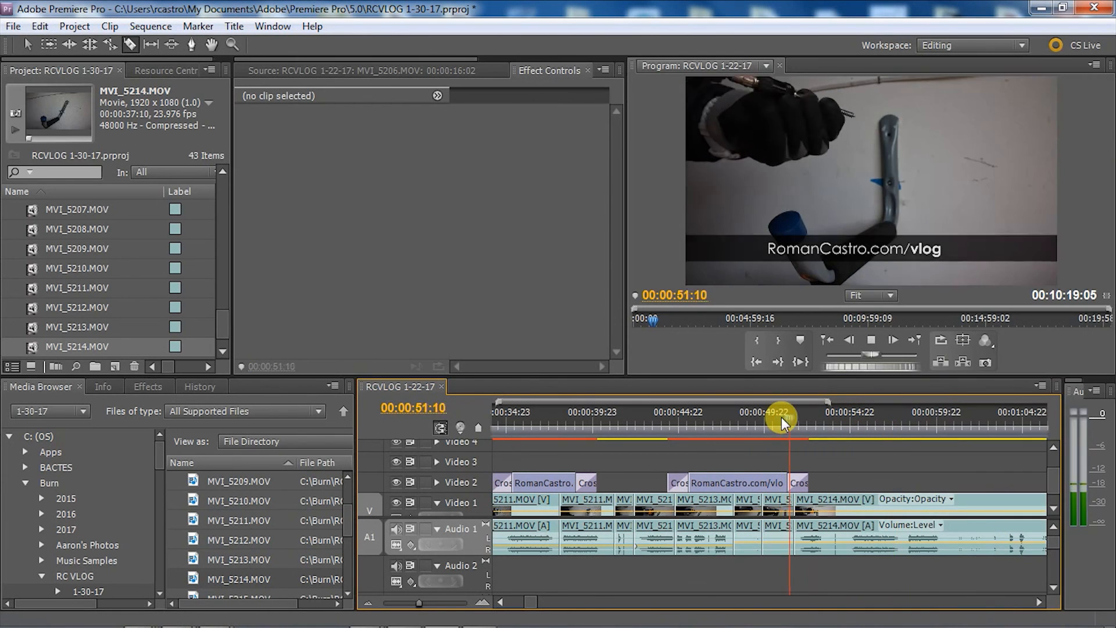
Step: Set the volume level of the last MVI_5214 section to -10.0 dB at its start and replay the transition into it
key(v)
click(867, 523)
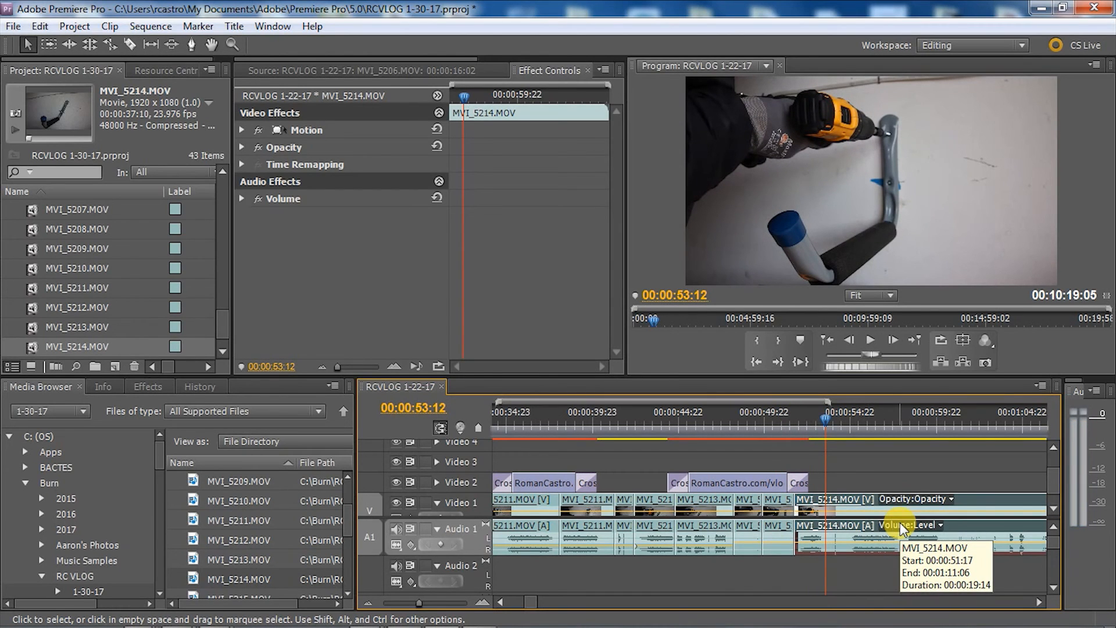
click(820, 417)
key(space)
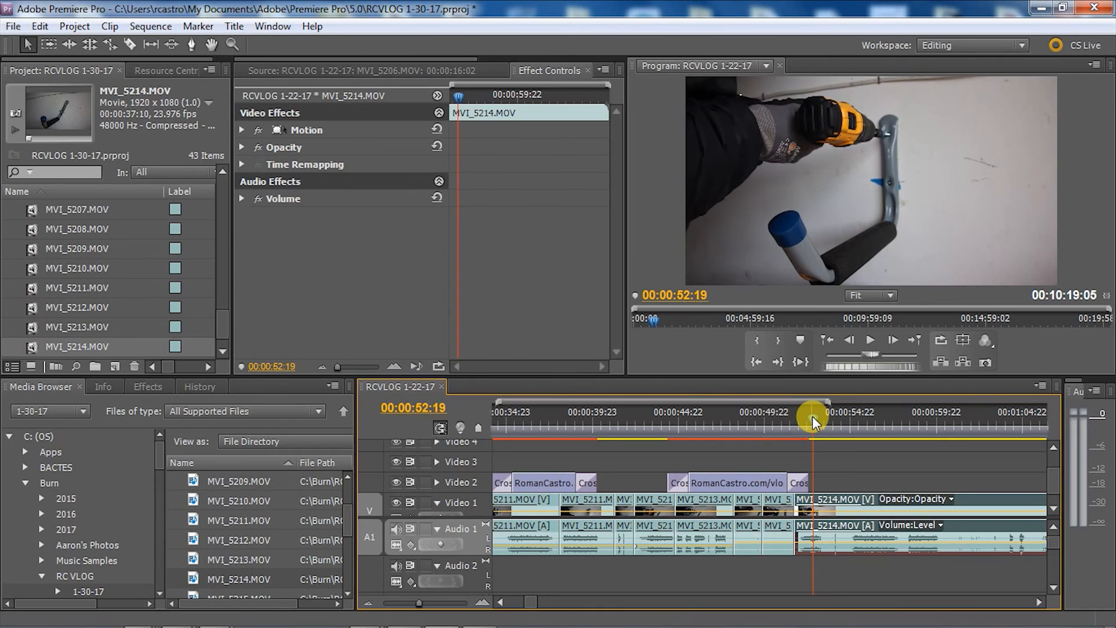
drag(478, 90, 426, 100)
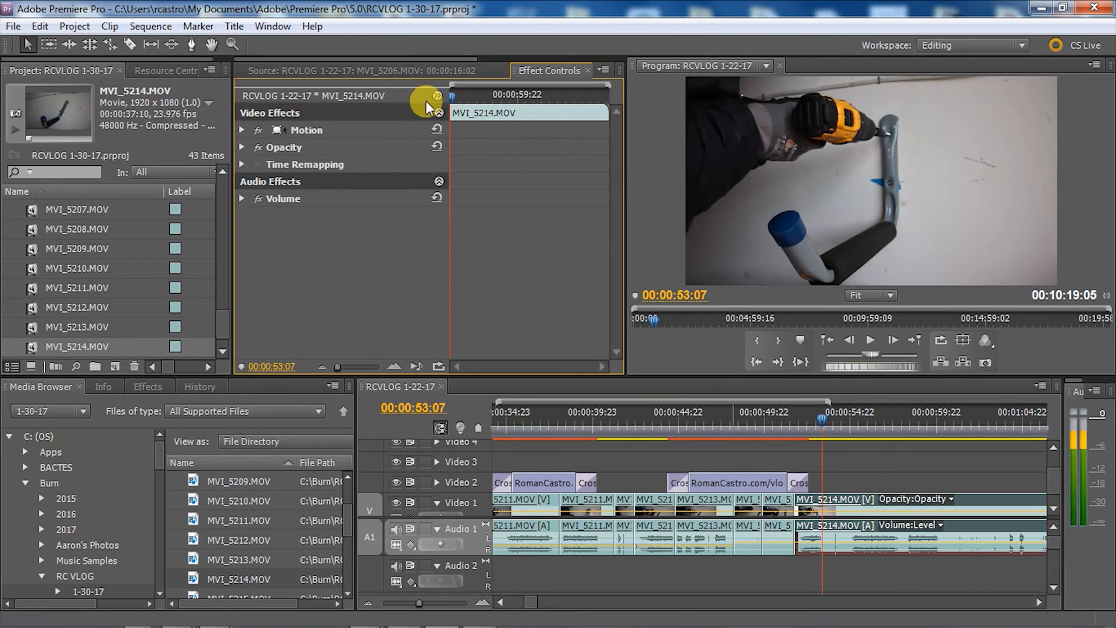
click(242, 199)
click(779, 417)
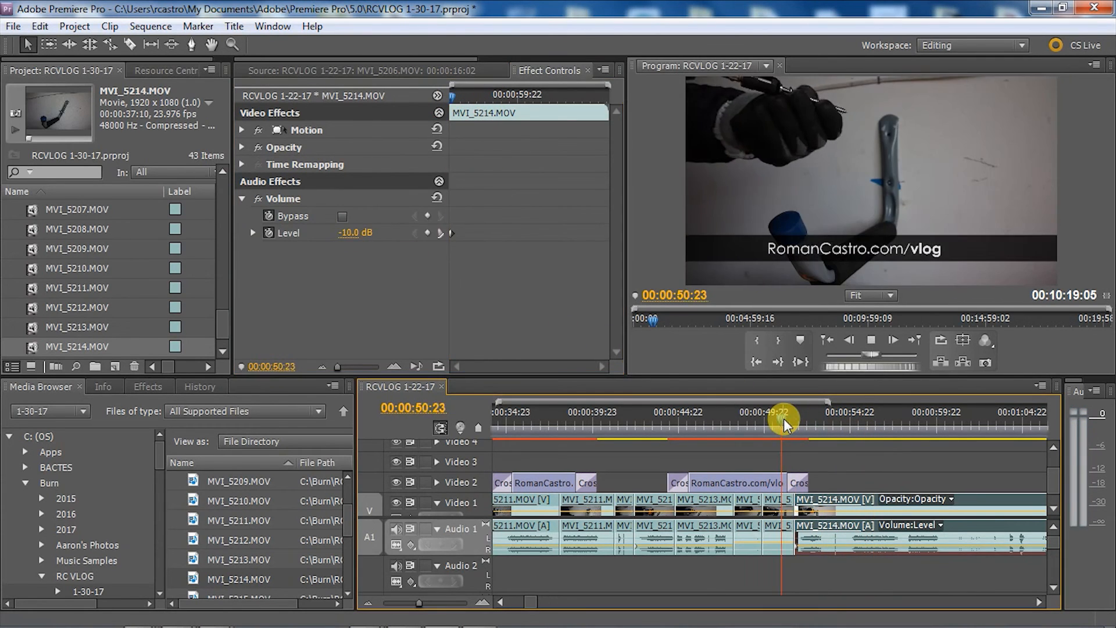
Step: Split the last MVI_5214 section about three seconds after its start and ripple delete the unwanted footage following the cut
click(892, 420)
drag(899, 420, 850, 416)
key(p)
right_click(847, 500)
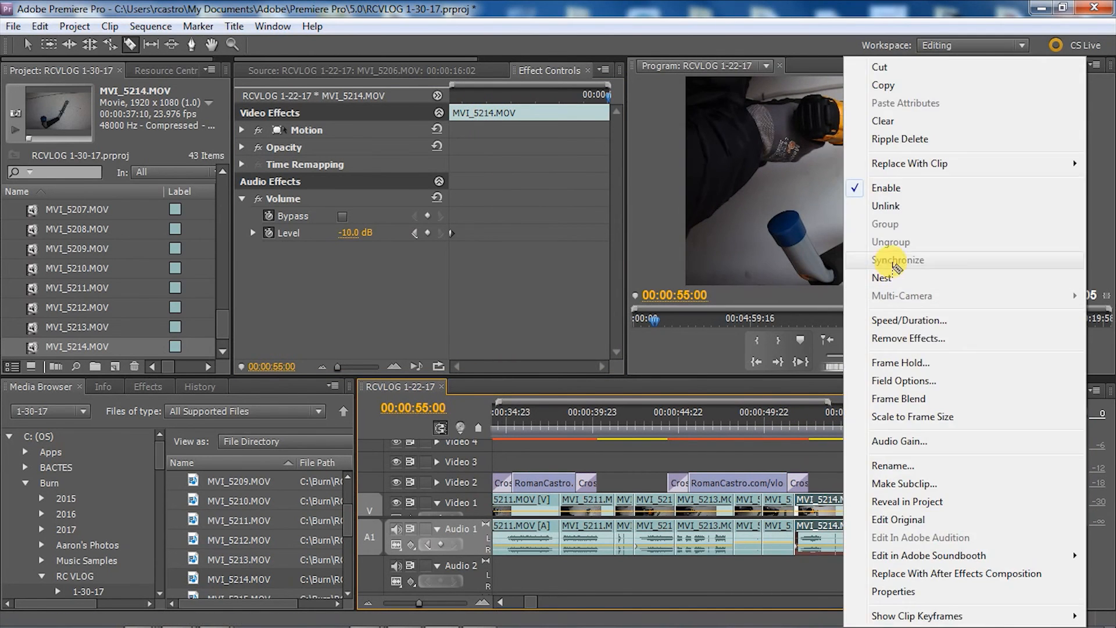
click(803, 424)
click(781, 421)
click(842, 420)
click(847, 501)
mouse_move(843, 418)
mouse_down()
mouse_move(1069, 409)
mouse_move(779, 413)
mouse_move(907, 410)
mouse_move(842, 418)
mouse_up()
right_click(837, 501)
click(842, 137)
Step: Ripple delete the remaining part of MVI_5214 from 00:00:56:16 onward
key(Up)
right_click(739, 503)
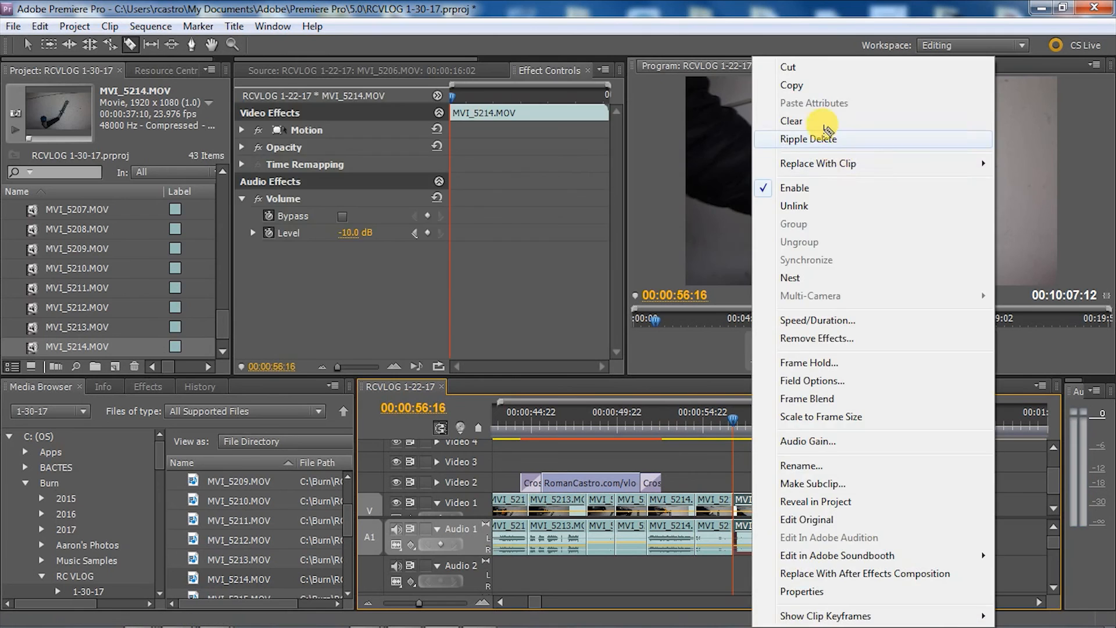
click(746, 138)
scroll(347, 581, down, 2)
drag(201, 518, 736, 487)
drag(732, 419, 804, 438)
key(ctrl+z)
Step: Place MVI_5216.MOV directly after the last MVI_5214 section, play through it, and ripple delete a stretch of unwanted footage
drag(238, 539, 616, 530)
click(598, 416)
key(space)
drag(711, 411, 889, 396)
right_click(889, 497)
click(892, 140)
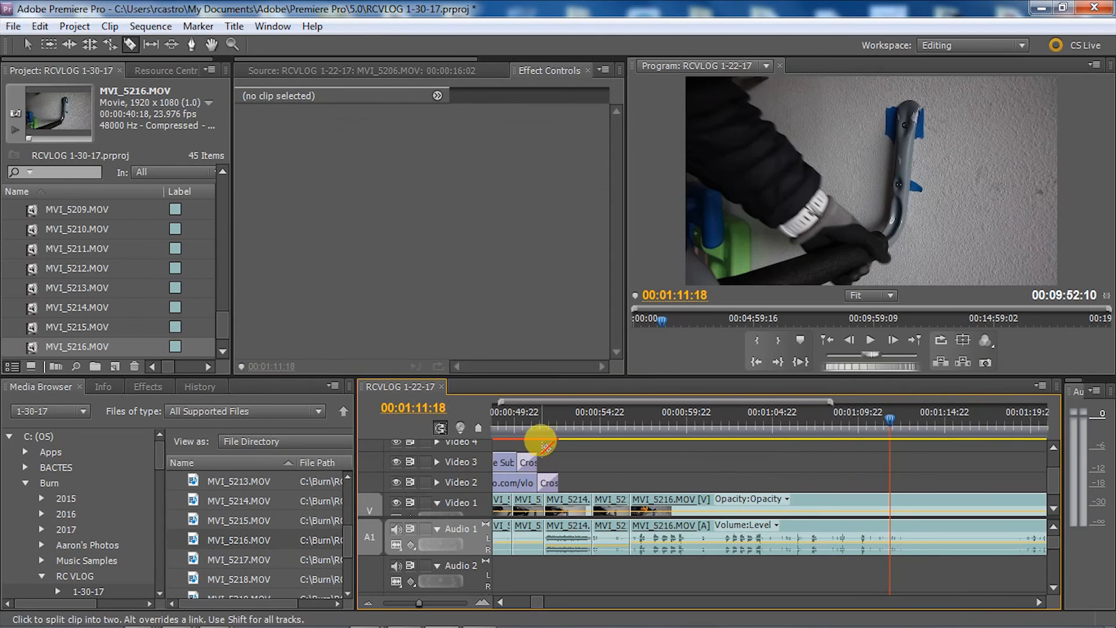
Step: Move the "AZ: Please Subscribe" title on Video 3 further along the sequence so it sits over MVI_5216
click(511, 412)
drag(503, 459, 891, 462)
click(943, 410)
Step: Select the MVI_5216 clip and show its Volume effect settings
drag(661, 419, 695, 411)
click(707, 521)
click(241, 198)
Step: Split MVI_5216 soon after its start and again further on, ripple delete the footage between the cuts, and review the join
key(c)
click(691, 506)
drag(1059, 411, 877, 411)
click(878, 503)
right_click(849, 503)
click(959, 137)
click(653, 411)
key(space)
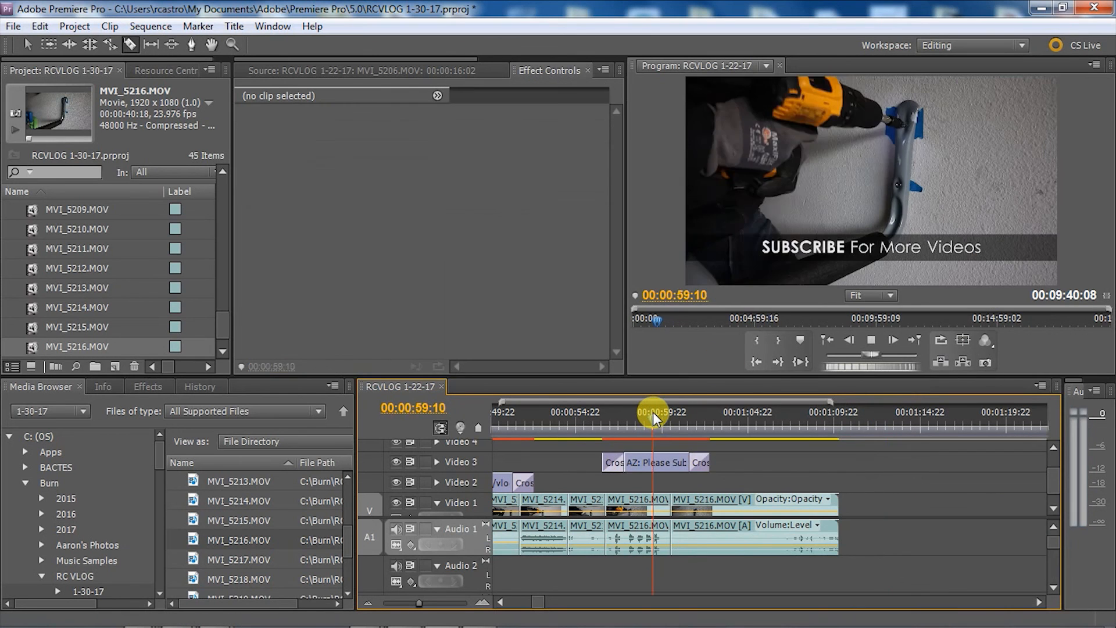
key(space)
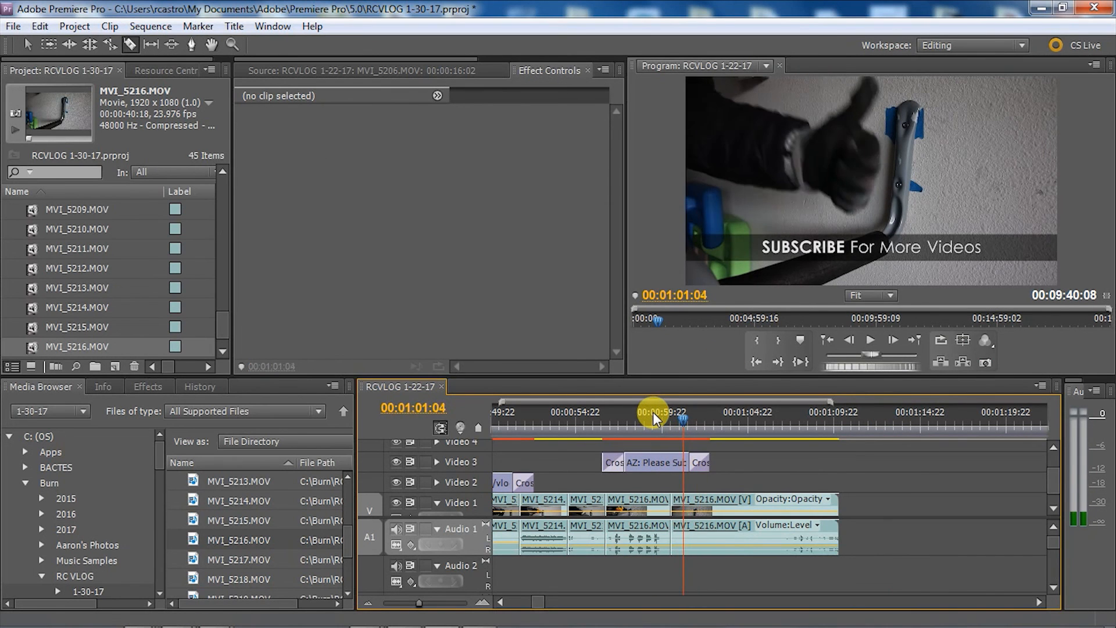
Step: Split the last MVI_5216 section shortly after its start, ripple delete that short opening part, and replay the join
click(689, 503)
right_click(686, 503)
click(946, 139)
click(666, 417)
key(space)
Step: Split the last MVI_5216 section again and ripple delete everything in the clip after the cut
click(698, 502)
click(815, 416)
right_click(746, 499)
click(782, 140)
Step: Place MVI_5217.MOV directly after the last MVI_5216 section and play it
drag(207, 559, 697, 523)
click(691, 420)
key(space)
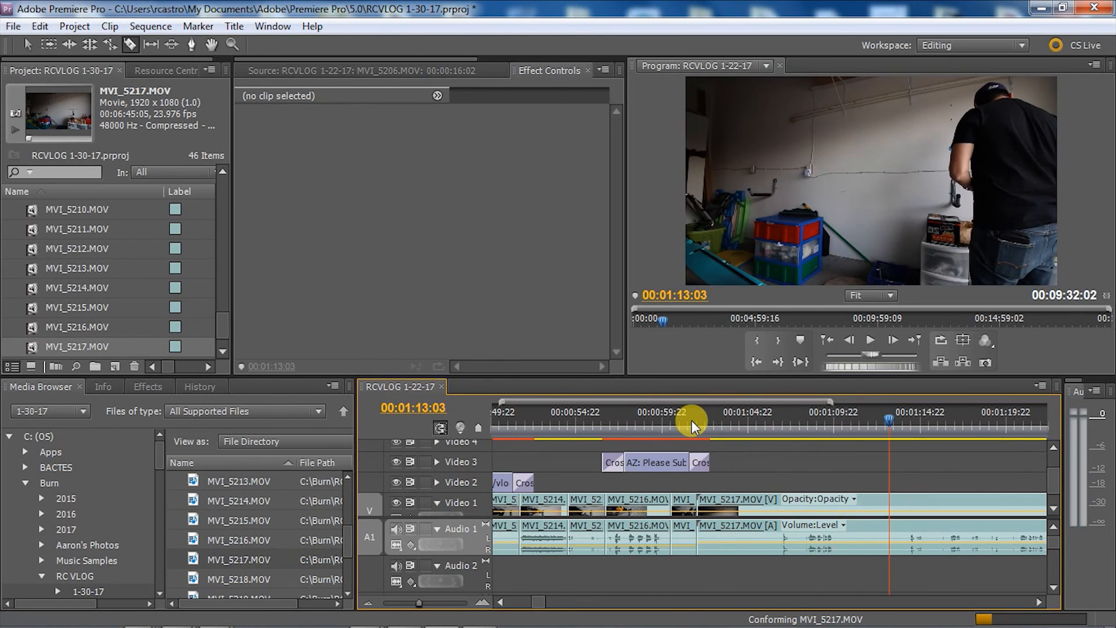
Step: Locate the end of the unwanted opening of MVI_5217, ripple delete about 18 seconds of it, and review the join
scroll(691, 419, down, 5)
click(734, 417)
drag(597, 413, 518, 415)
key(space)
key(space)
right_click(530, 500)
key(Escape)
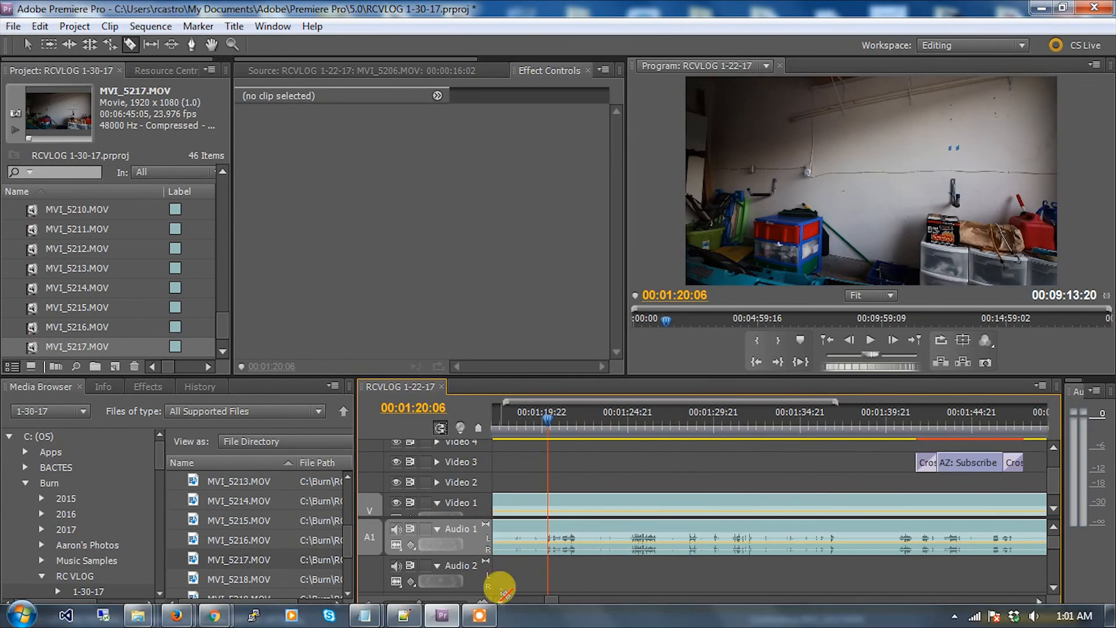
scroll(660, 413, up, 5)
click(661, 414)
key(space)
key(space)
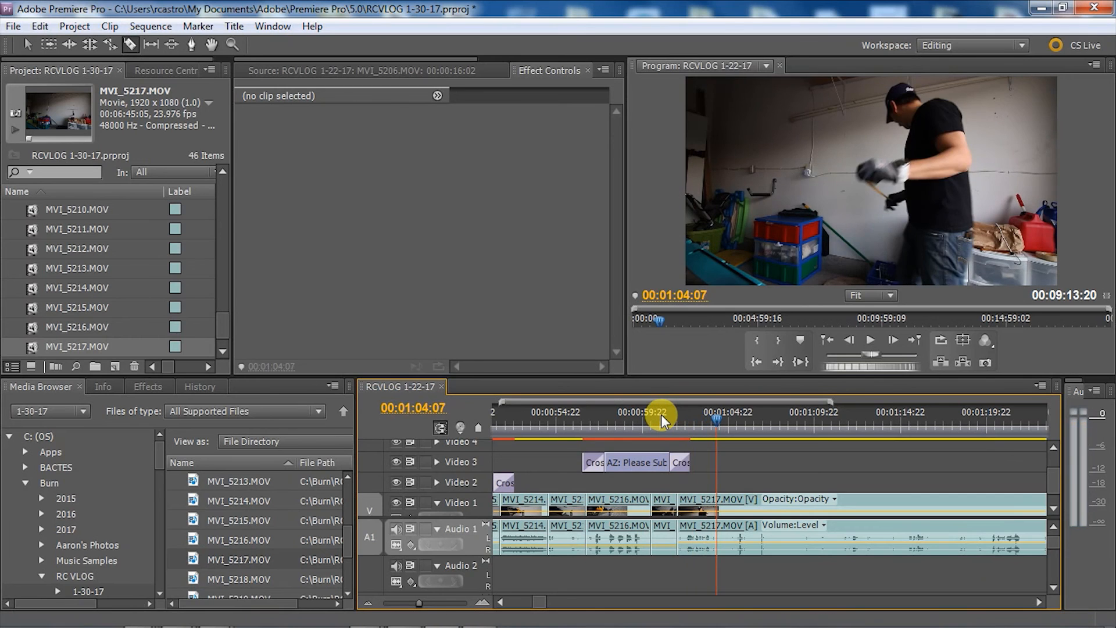
Step: Split MVI_5217 at 00:01:04:07, find where useful footage resumes, and ripple delete about 39 seconds after the cut
click(717, 503)
key(ctrl+z)
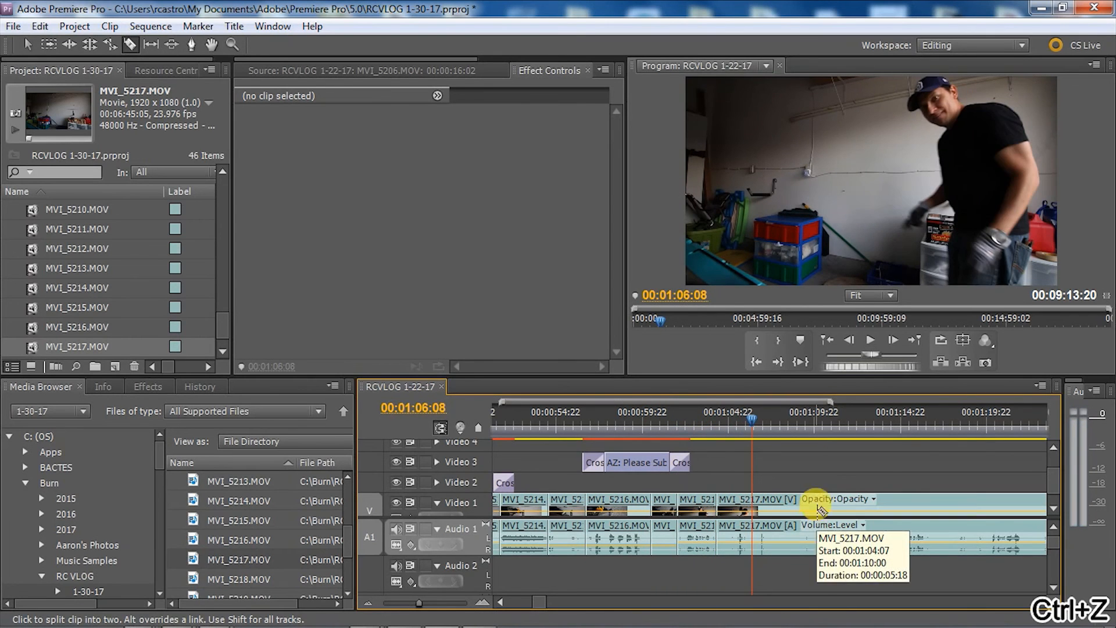
click(827, 414)
click(1028, 414)
key(space)
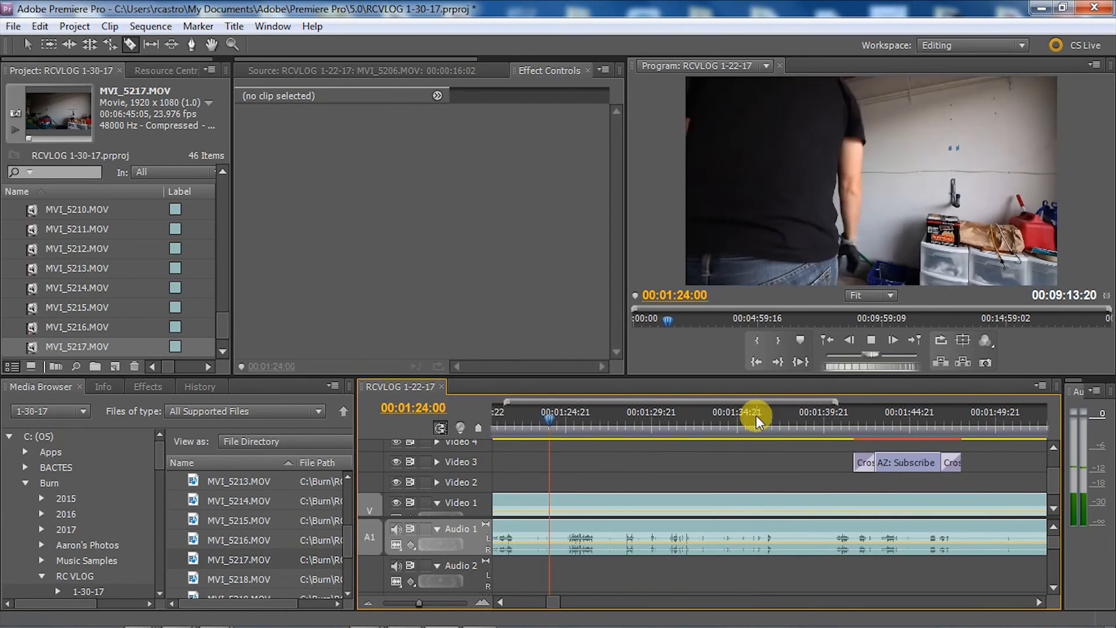
click(961, 412)
click(967, 412)
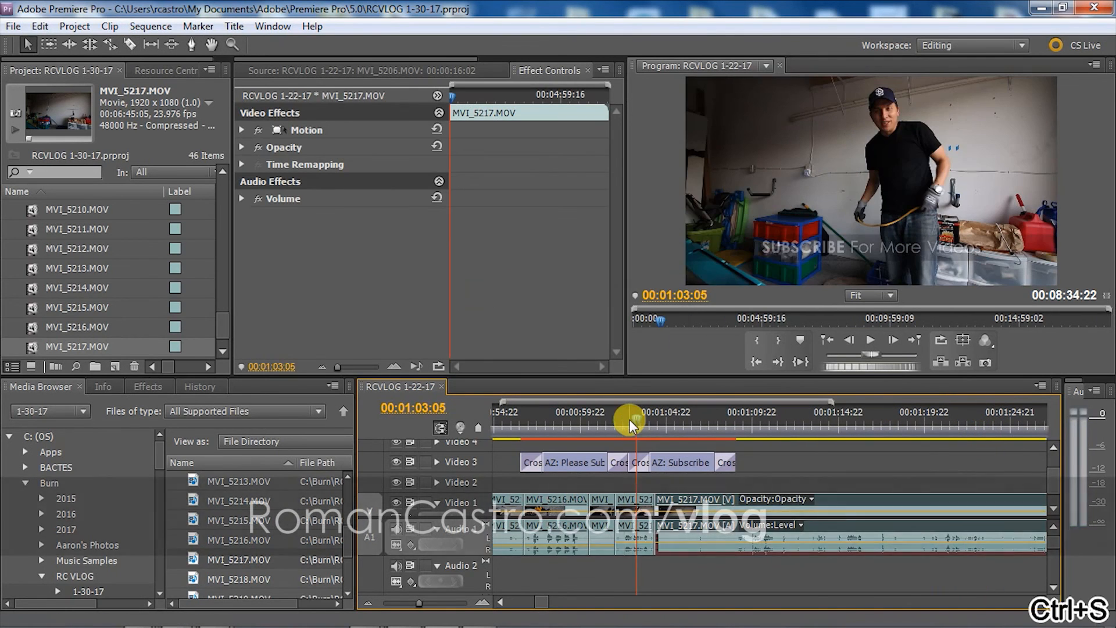
Step: Move the "AZ: Subscribe" title to a later spot on Video 2 and lower the "AZ: Please Subscribe" title to Video 2
drag(606, 416, 582, 414)
drag(653, 462, 987, 478)
drag(560, 464, 547, 480)
key(space)
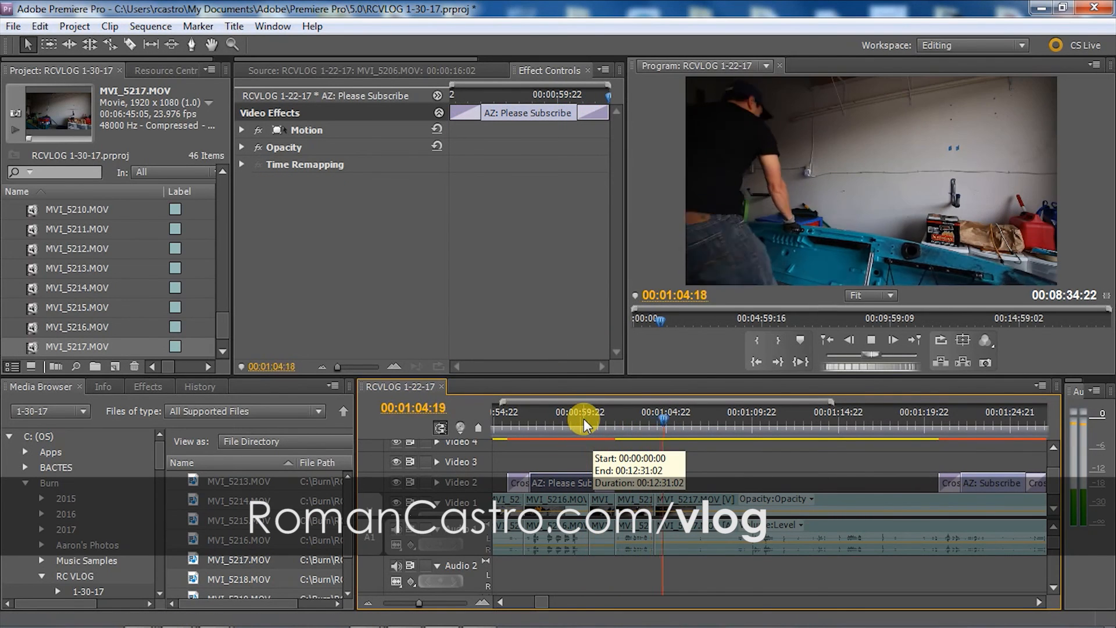
Step: Split MVI_5217 at 00:01:06:11 and again further on, ripple delete the footage between the cuts, and review the join
key(space)
key(c)
click(693, 499)
drag(726, 413, 868, 420)
drag(986, 446, 846, 447)
click(844, 500)
right_click(785, 501)
click(841, 139)
click(541, 413)
key(space)
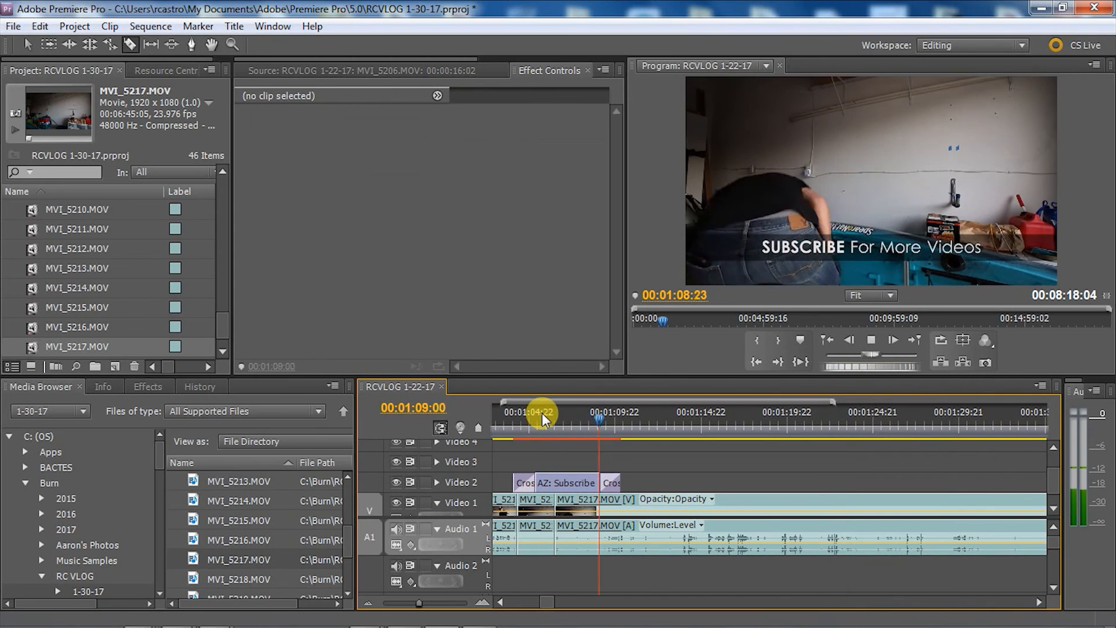
key(space)
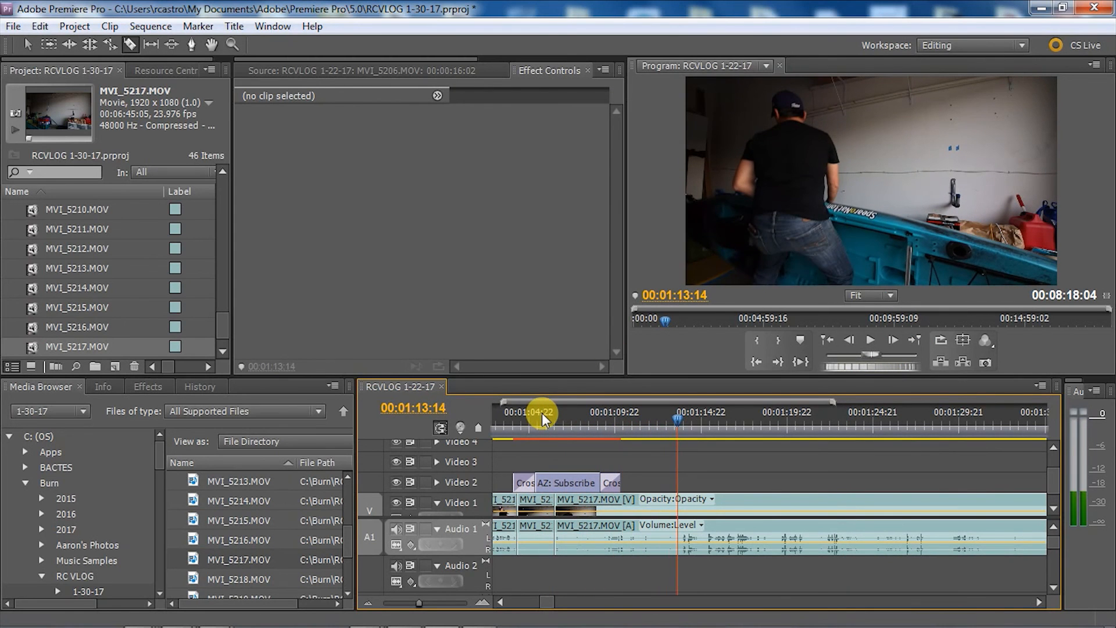
Step: Split MVI_5217 at 00:01:13:14, ripple delete the section between the previous cut and this one, and replay the join
click(679, 501)
right_click(622, 502)
click(688, 141)
click(542, 417)
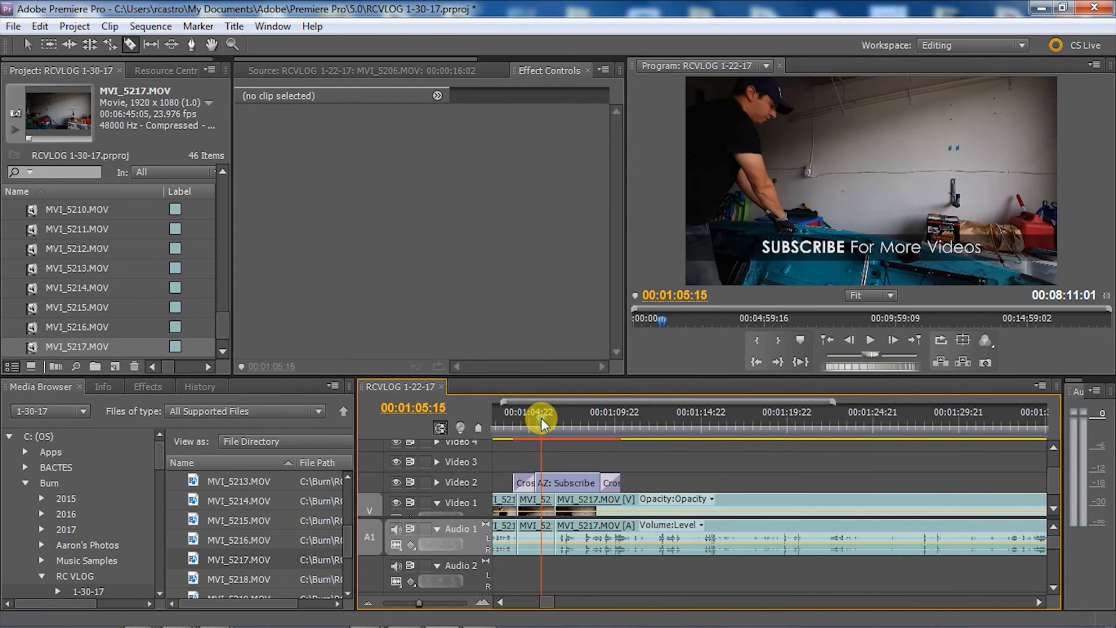
key(space)
key(space)
Step: Split MVI_5217 at 00:01:10:11 and again at 00:01:14:06
click(627, 508)
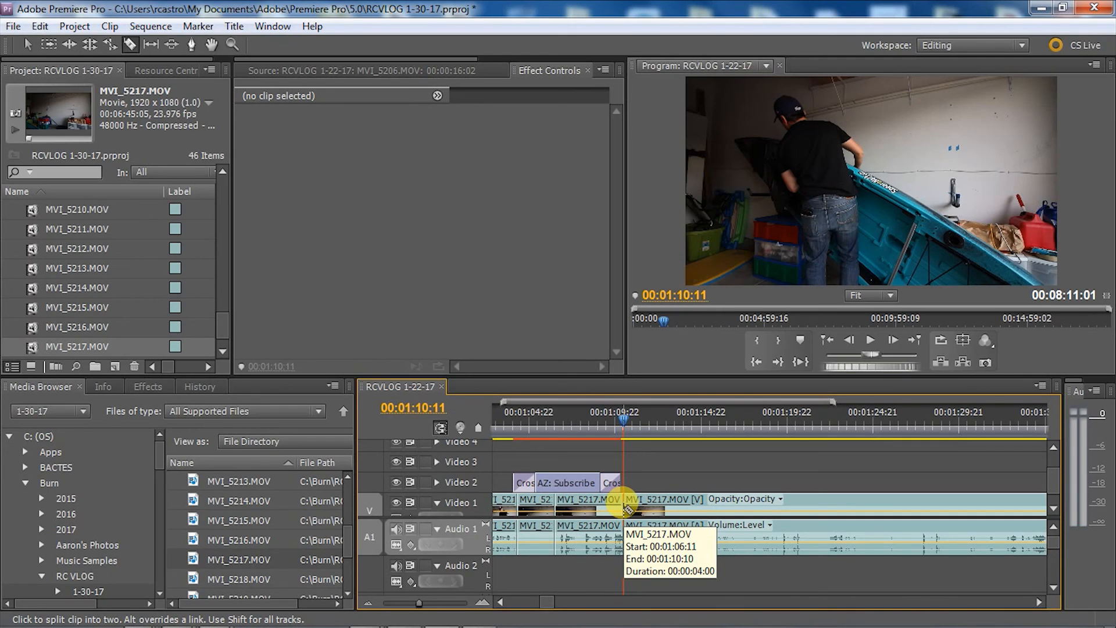
drag(607, 419, 631, 417)
key(space)
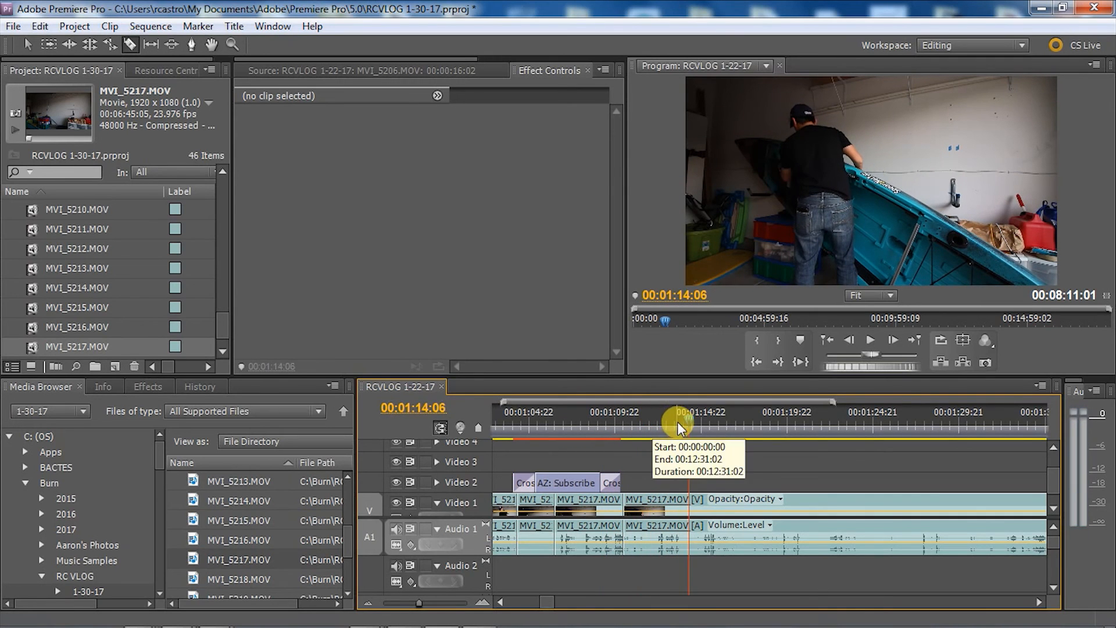
click(687, 499)
Step: Ripple delete about seven seconds of MVI_5217 following the 00:01:14:06 cut and review the join
drag(721, 414, 785, 413)
key(space)
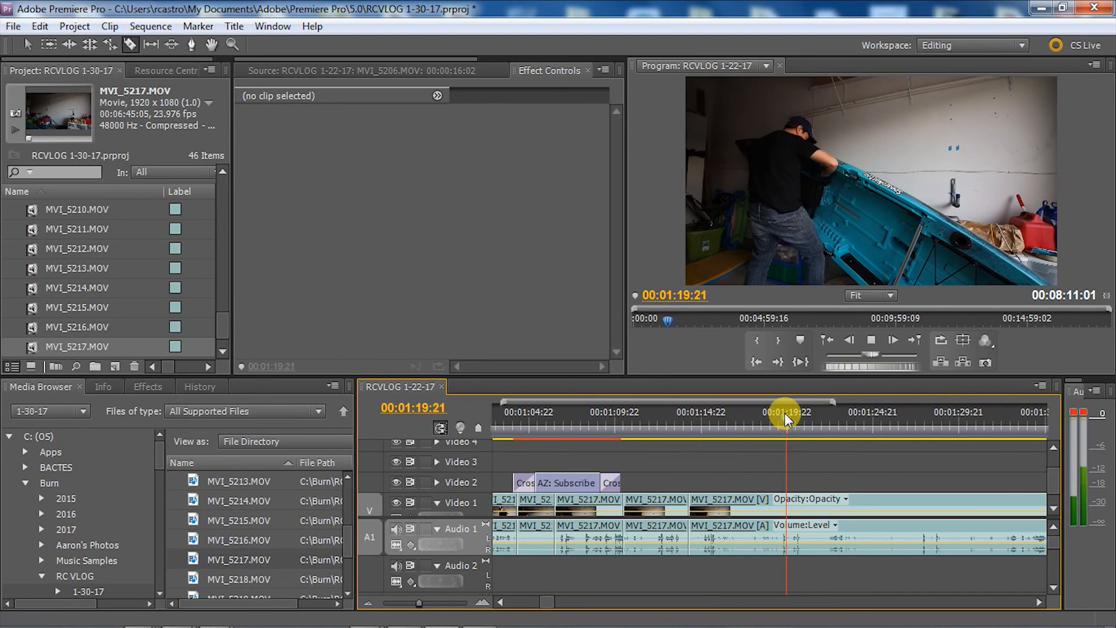
key(space)
key(space)
right_click(802, 497)
click(849, 139)
click(654, 421)
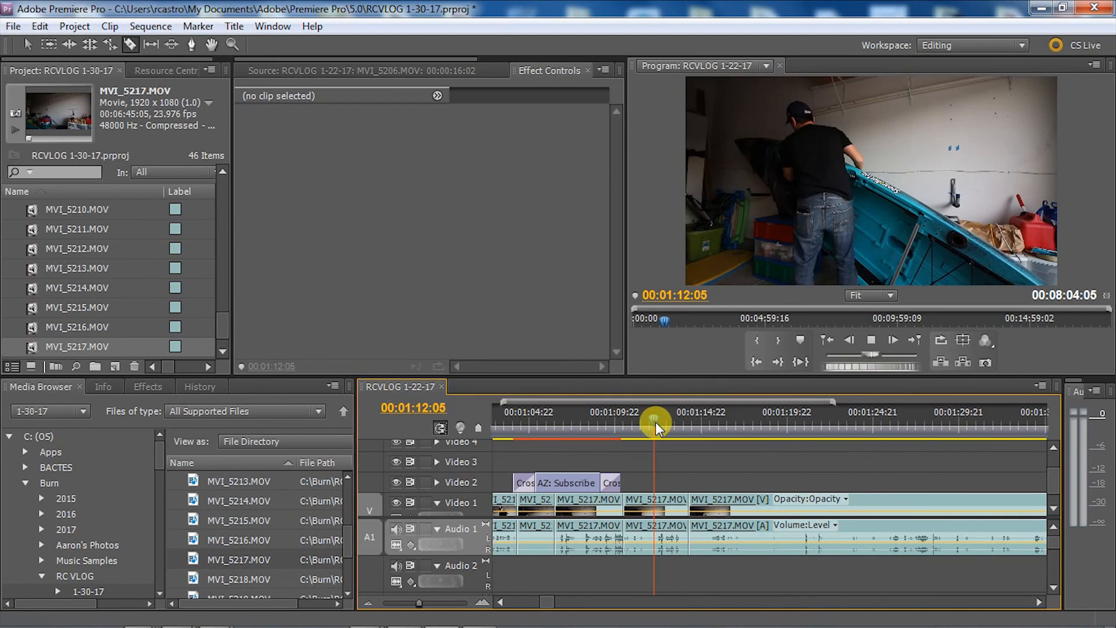
key(space)
Step: Split MVI_5217 at 00:01:17:23, ripple delete about nine seconds of footage after the cut, and review the result
click(753, 500)
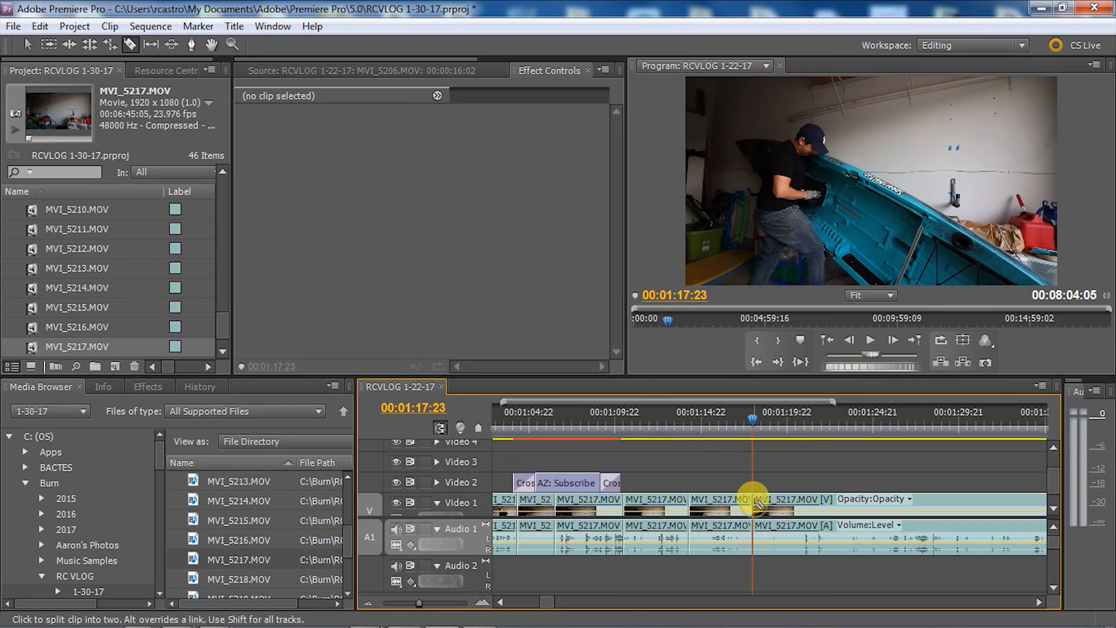
drag(918, 413, 911, 412)
right_click(907, 503)
click(930, 139)
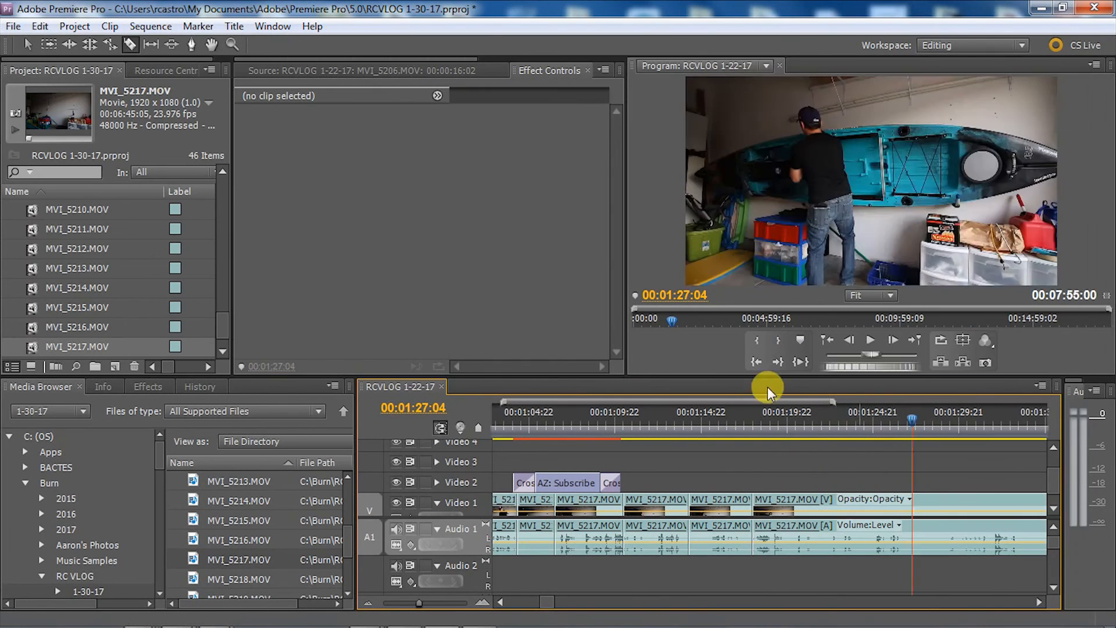
click(745, 413)
key(space)
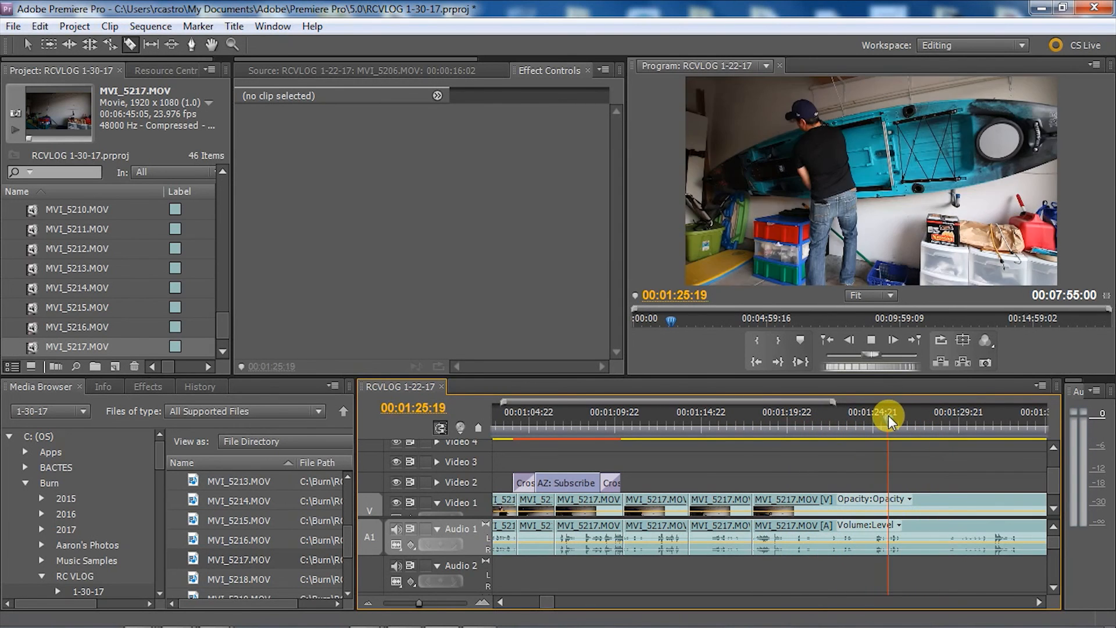
click(779, 415)
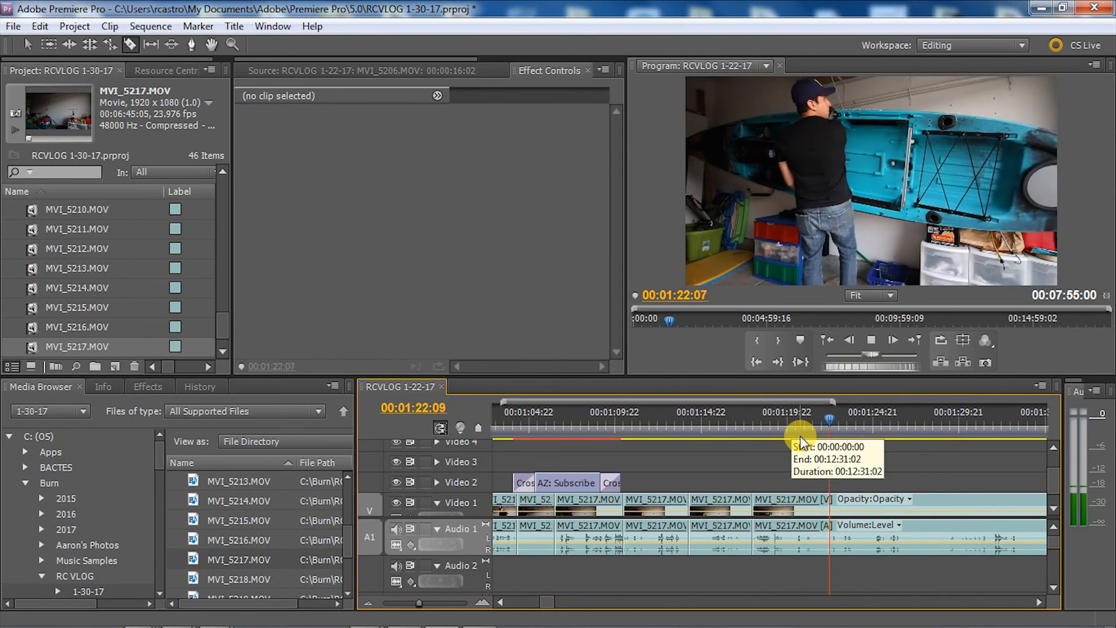
Step: Split the last MVI_5217 section at two points about two seconds apart, ripple delete the footage between them, and play on
click(918, 500)
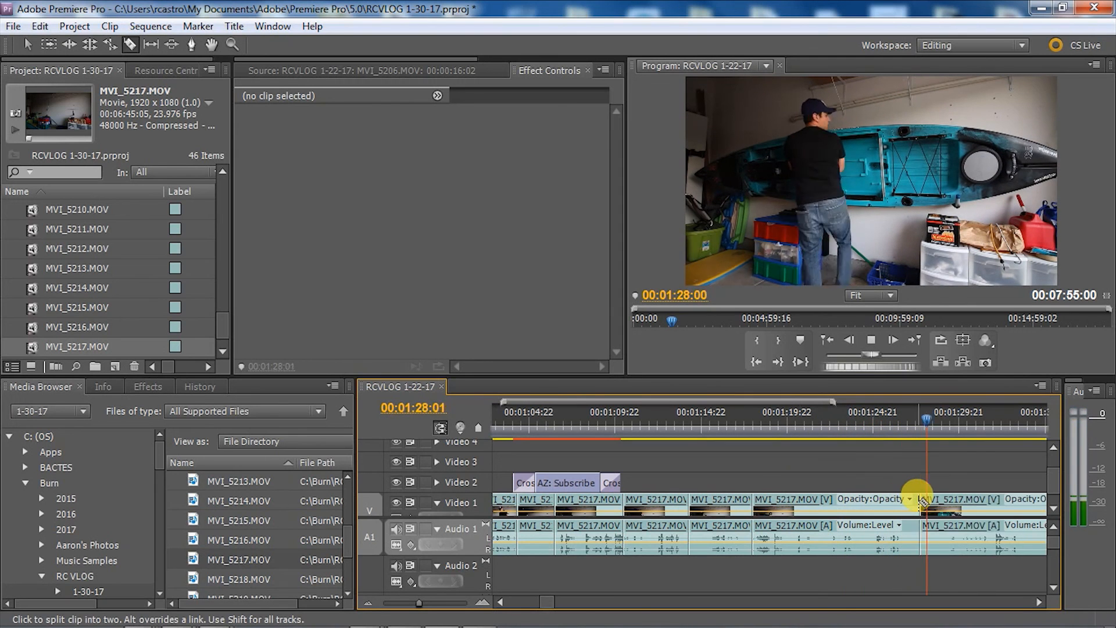
click(962, 506)
right_click(944, 506)
click(941, 139)
click(907, 419)
key(space)
key(space)
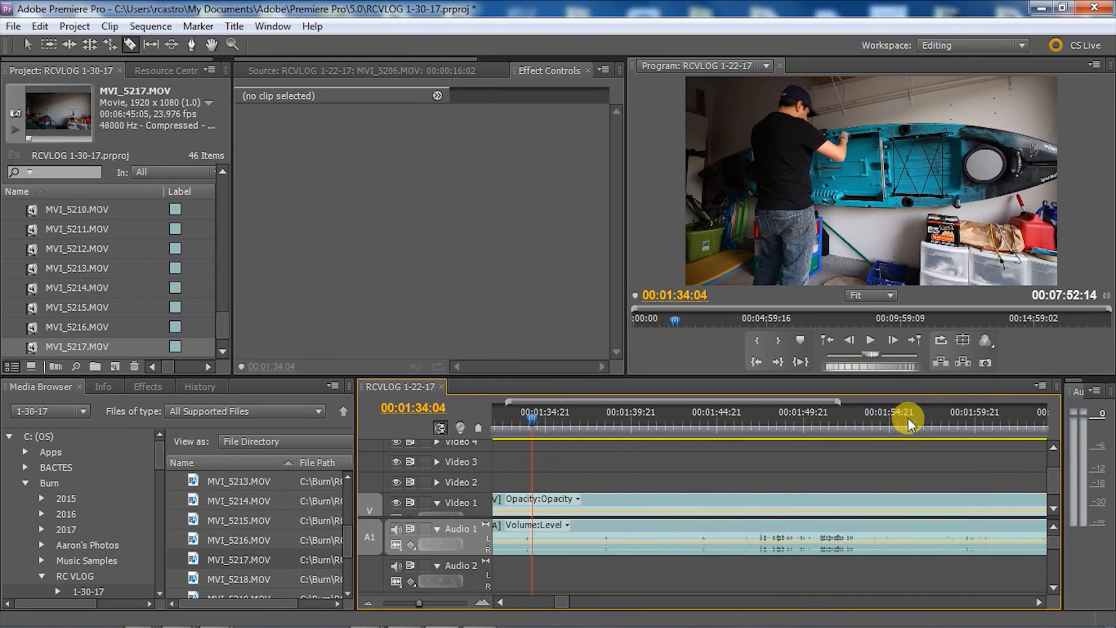
Step: Replay the start of the last MVI_5217 section and split it about three seconds in
click(500, 601)
click(685, 418)
key(space)
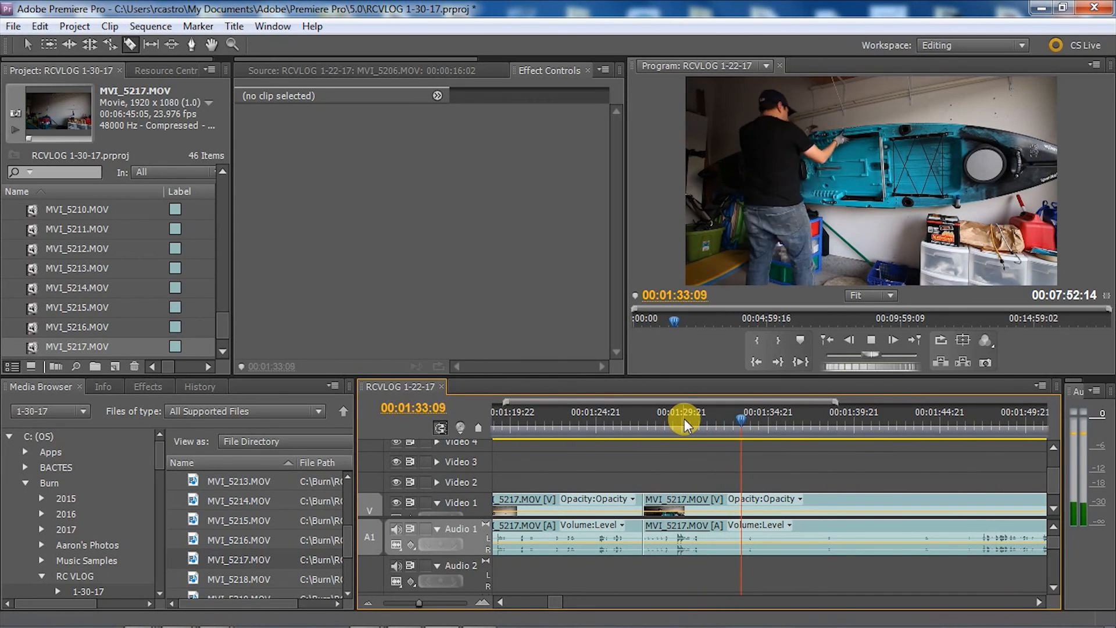
click(644, 419)
click(702, 503)
Step: Find where useful footage resumes in MVI_5217 and ripple delete about 16 seconds following the last cut
click(979, 416)
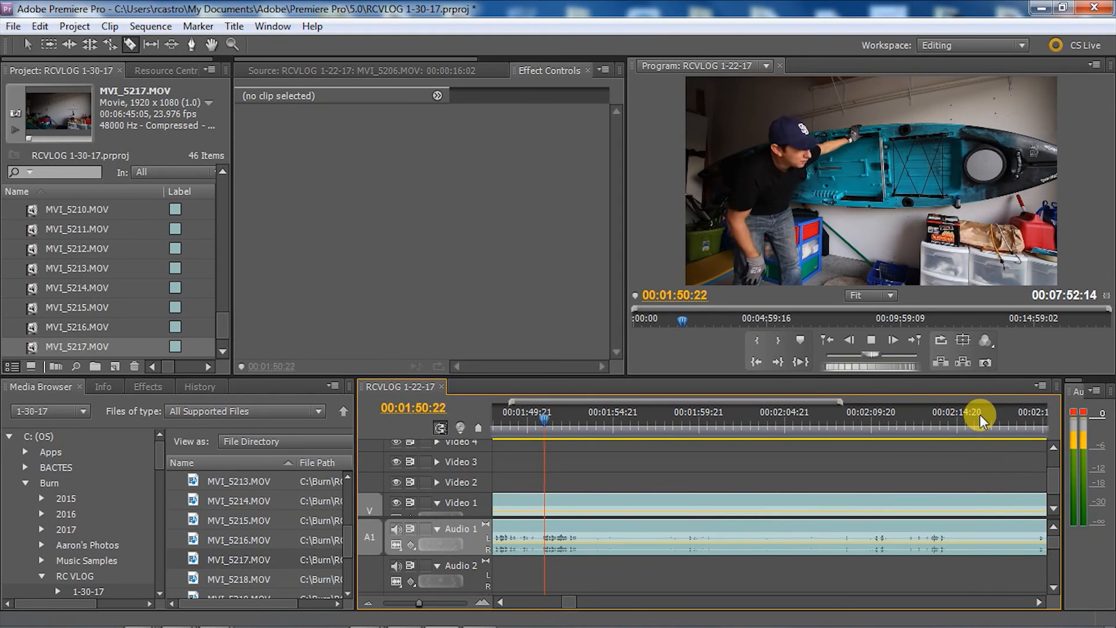
key(space)
click(501, 602)
click(501, 601)
click(697, 419)
right_click(674, 503)
click(514, 549)
click(501, 601)
click(501, 602)
click(501, 602)
Step: Split MVI_5217 at 00:01:37:07 and ripple delete about nine seconds of footage following that cut
click(738, 413)
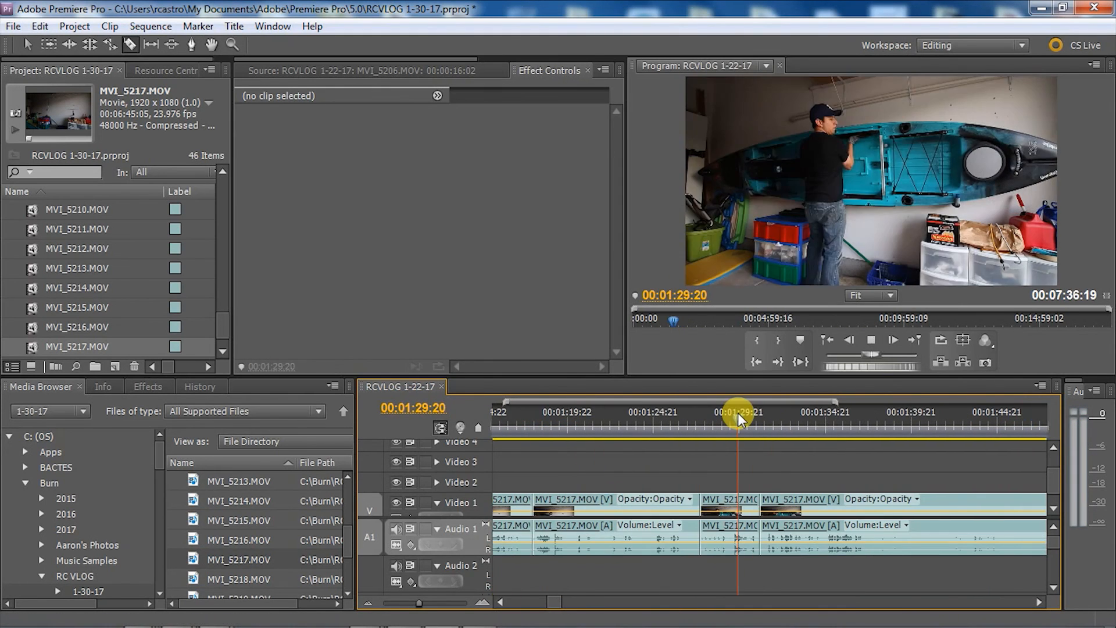
key(space)
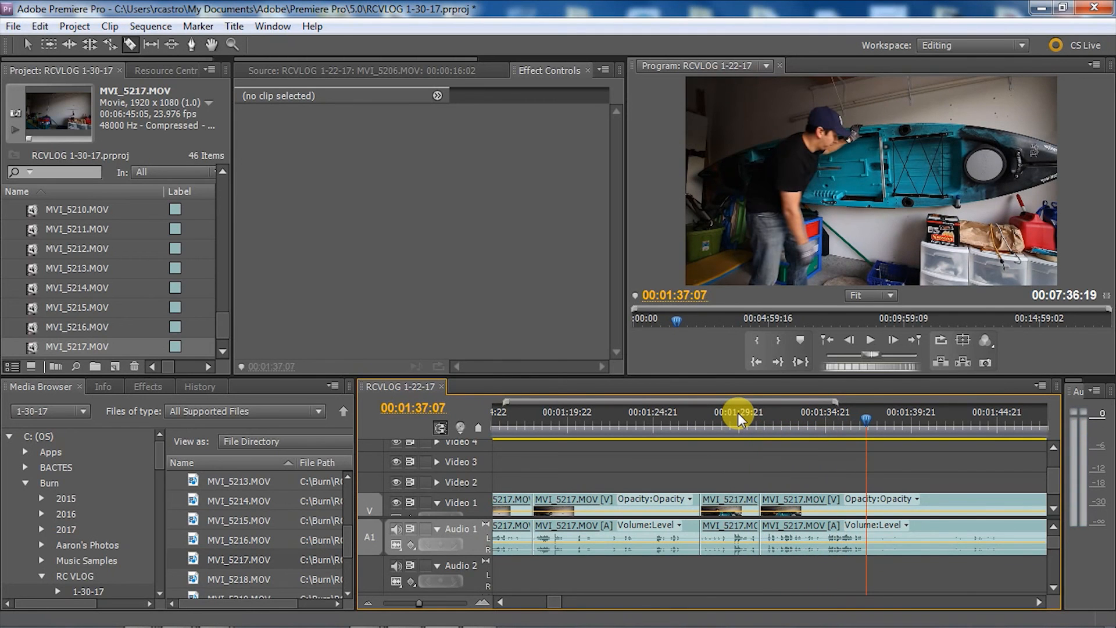
click(865, 510)
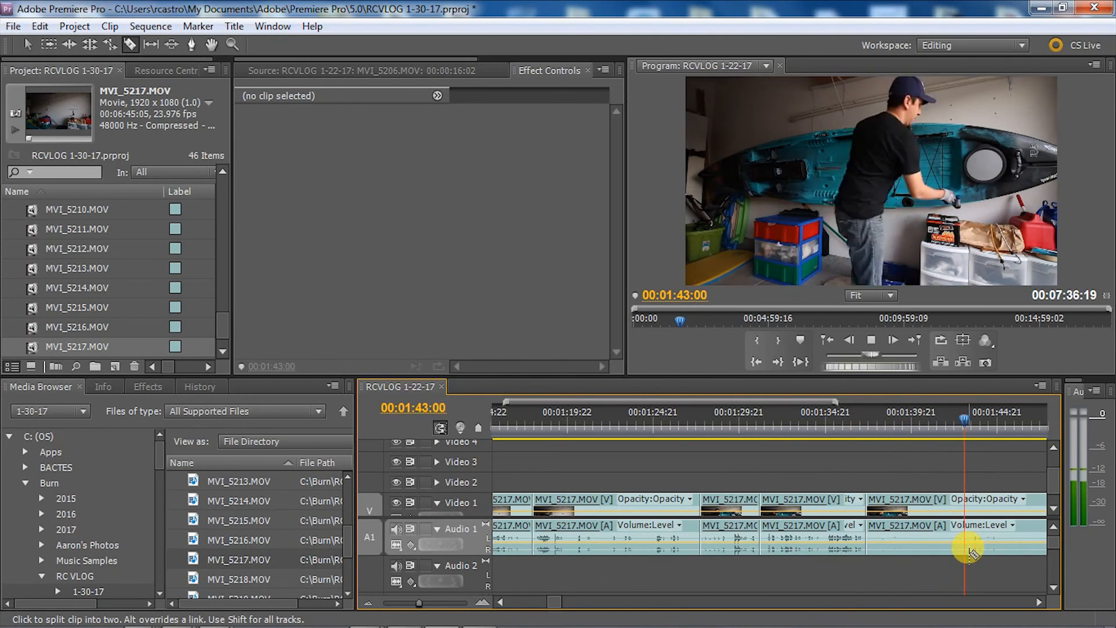
key(space)
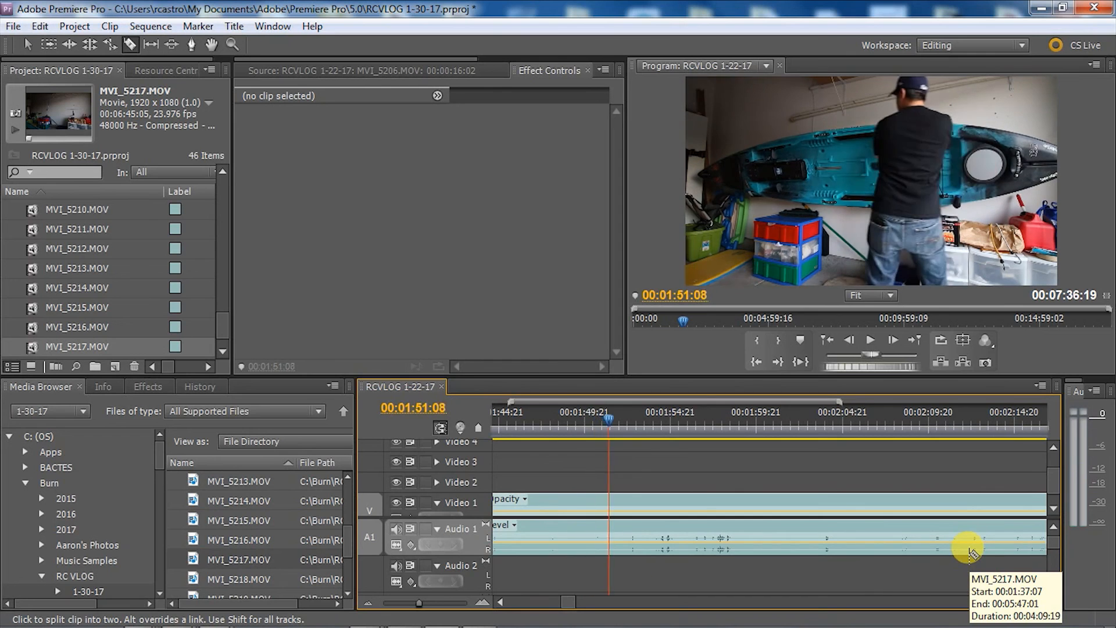
click(516, 509)
right_click(506, 509)
click(738, 127)
Step: Replay the start of the last MVI_5217 section and split it about four and a half seconds in
click(693, 415)
key(space)
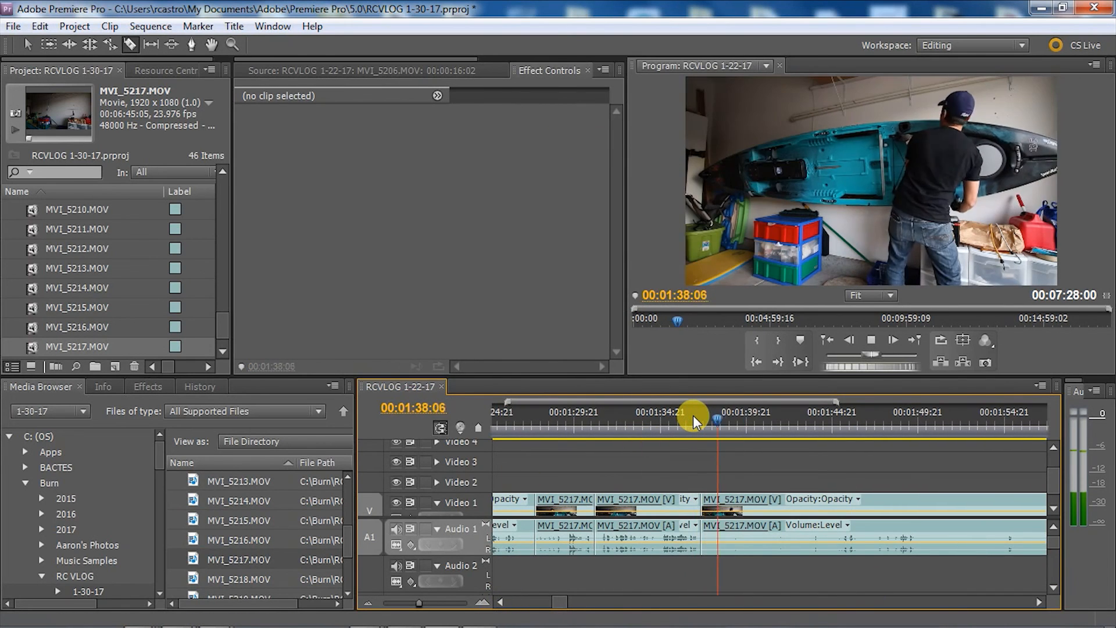
click(744, 420)
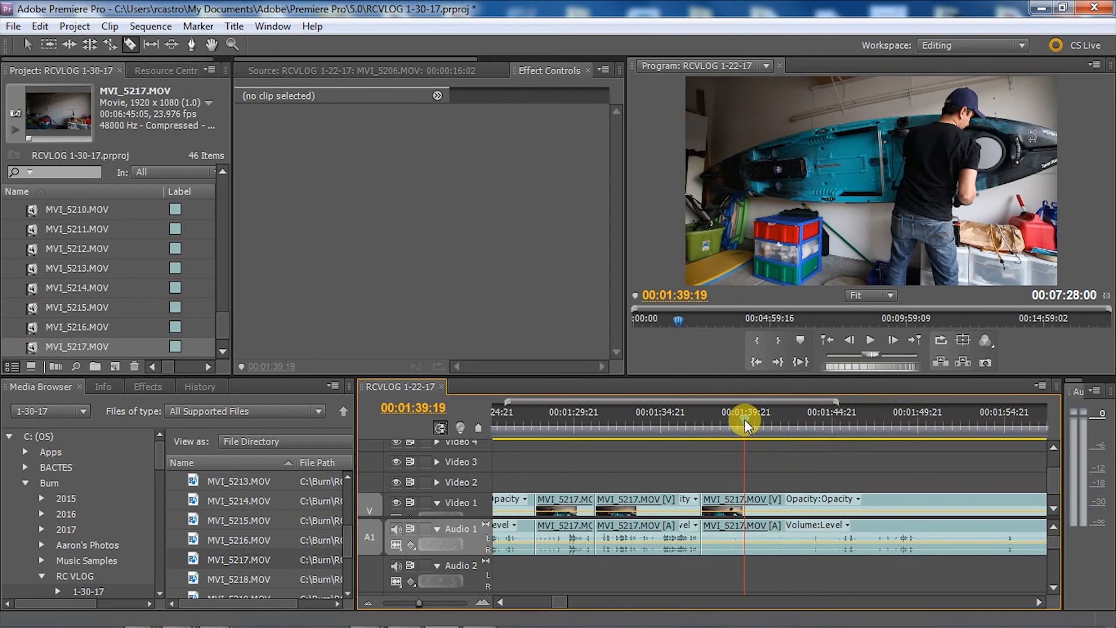
click(779, 501)
Step: Find where useful footage resumes in MVI_5217 and ripple delete about 26 seconds following the last cut
click(901, 415)
drag(905, 415, 691, 428)
key(space)
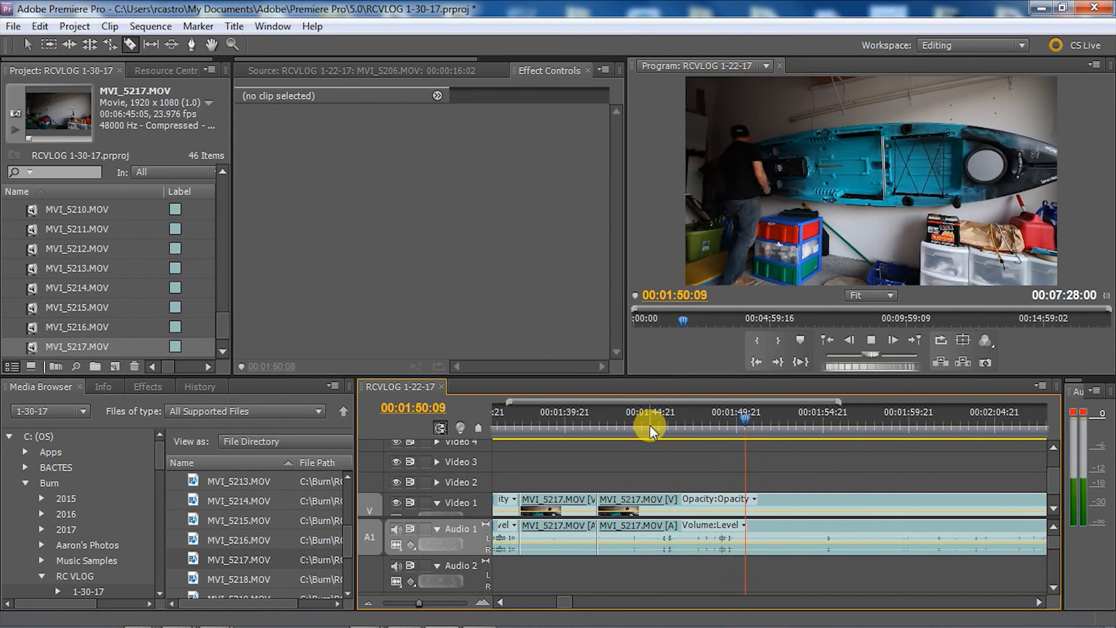
drag(985, 419, 528, 418)
click(529, 504)
right_click(511, 504)
click(570, 140)
click(501, 602)
Step: Review the new join from 00:01:40:02 and split the last MVI_5217 section about two and a half seconds in
click(615, 414)
key(space)
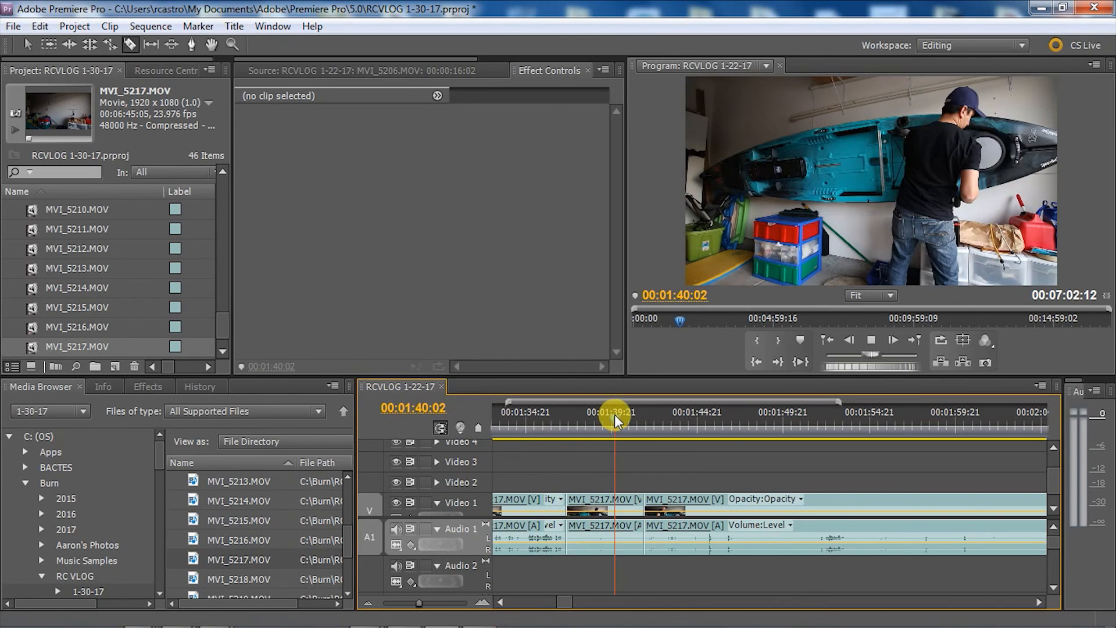
key(space)
click(687, 503)
Step: Locate the next useful footage further along MVI_5217, split there, and ripple delete about 64 seconds following the previous cut
drag(746, 417, 713, 391)
key(space)
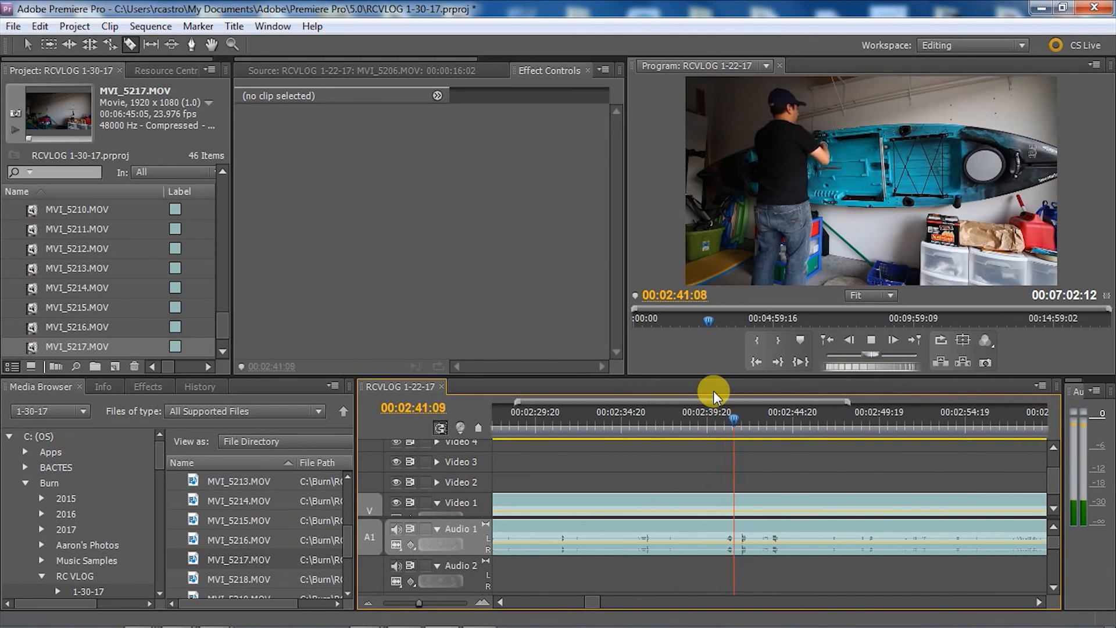
key(space)
key(Left)
key(Left)
key(Left)
key(Left)
key(Left)
key(Left)
key(Left)
key(Left)
key(Left)
key(Left)
key(Left)
key(Left)
key(Left)
key(Left)
key(Left)
key(Left)
key(Left)
key(Left)
key(Left)
key(Left)
click(846, 503)
right_click(827, 500)
click(865, 142)
click(501, 603)
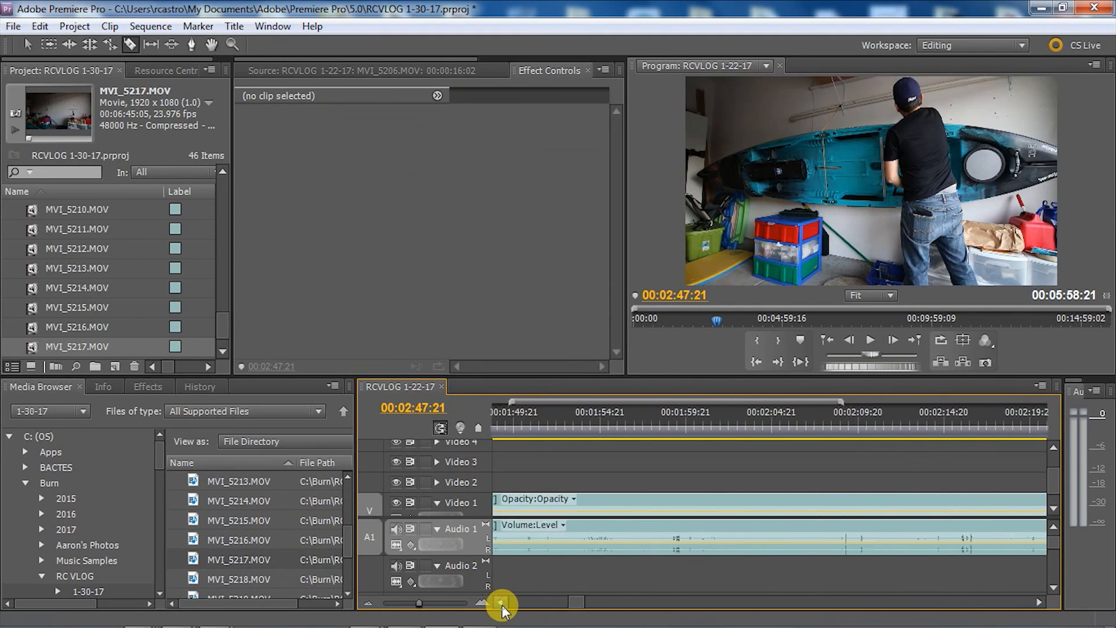
click(501, 603)
Step: Split the last MVI_5217 section about two seconds in and ripple delete about nine seconds up to 00:01:55:17
click(630, 418)
key(space)
key(space)
click(678, 501)
click(775, 414)
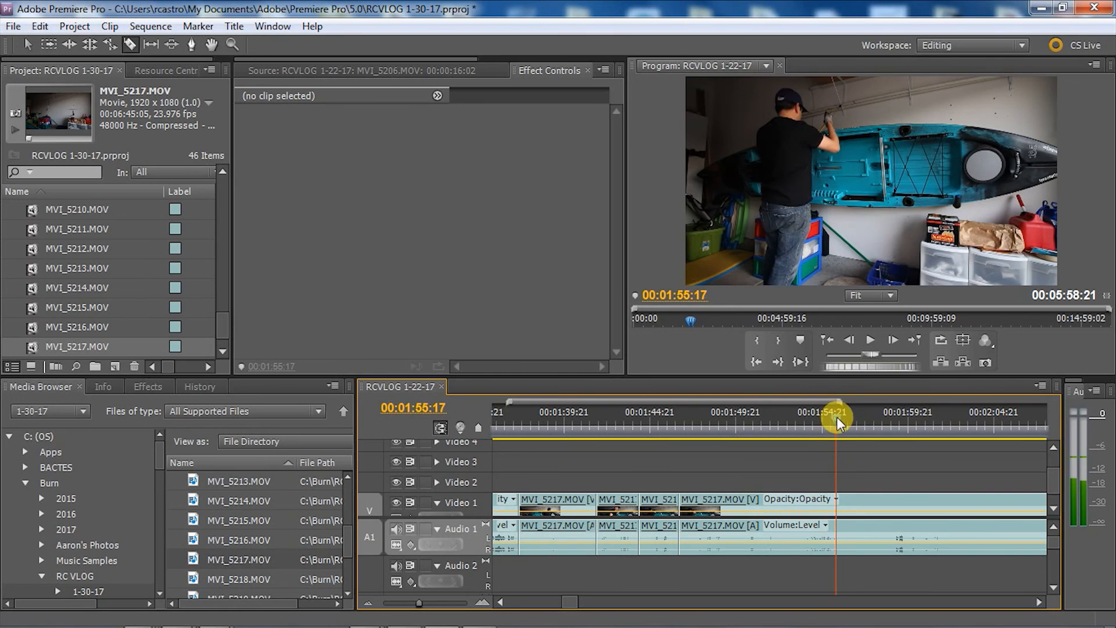
key(ctrl+k)
right_click(793, 506)
click(847, 137)
Step: Split the last MVI_5217 section about four seconds in and ripple delete about 40 seconds of footage after the cut
click(654, 411)
key(space)
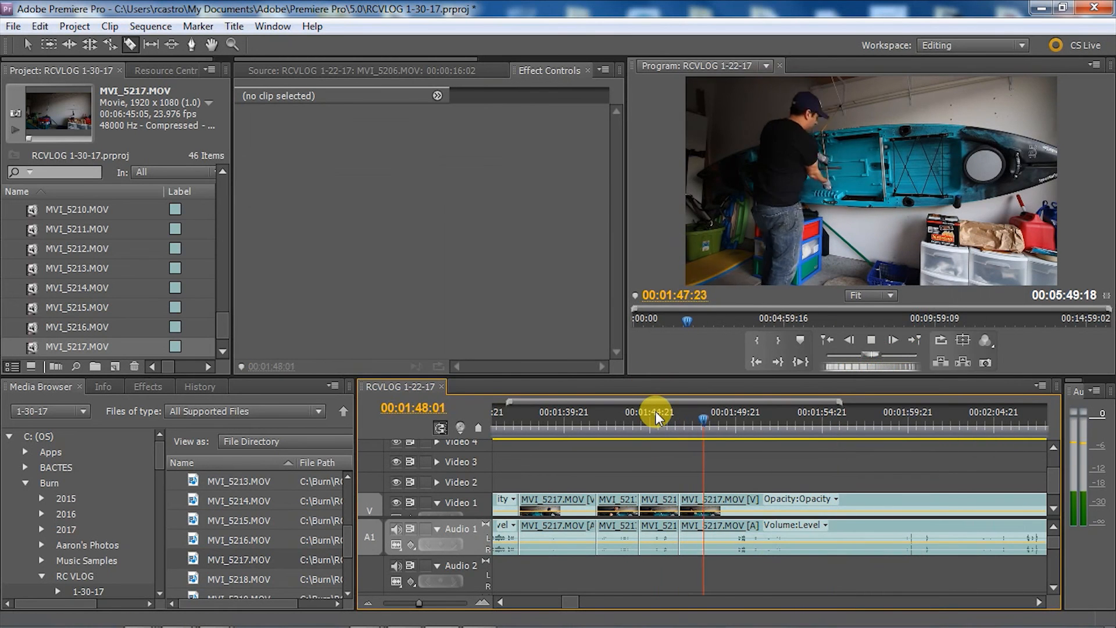
click(750, 500)
drag(837, 412, 752, 455)
right_click(737, 506)
click(515, 561)
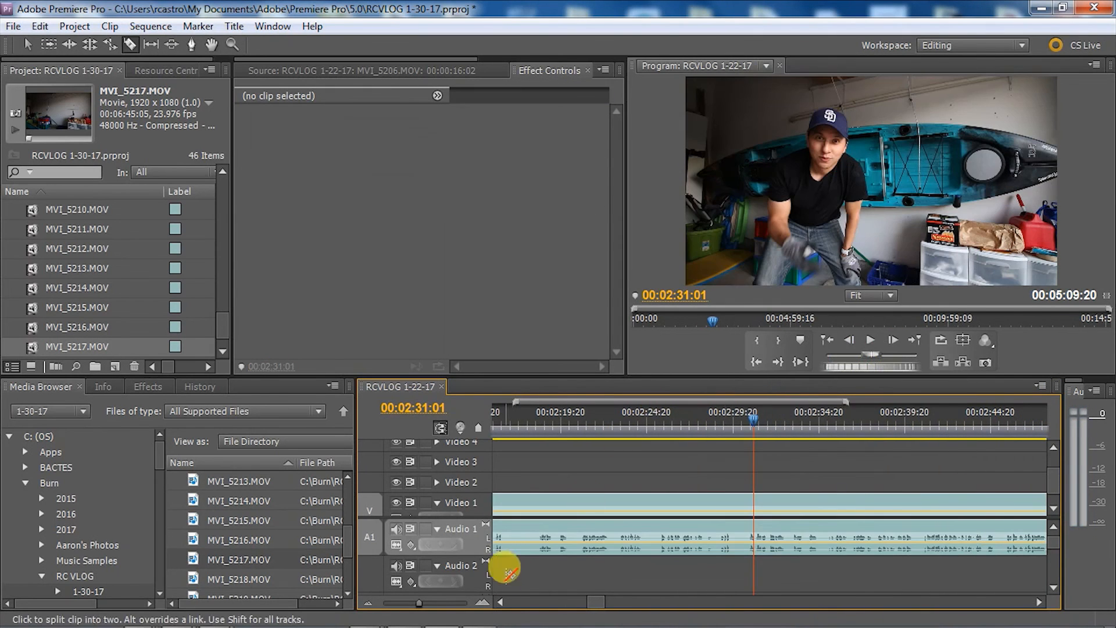
click(505, 602)
Step: Play across the latest join and ripple delete about four and a half more seconds, up to 00:01:56:03
click(700, 408)
key(space)
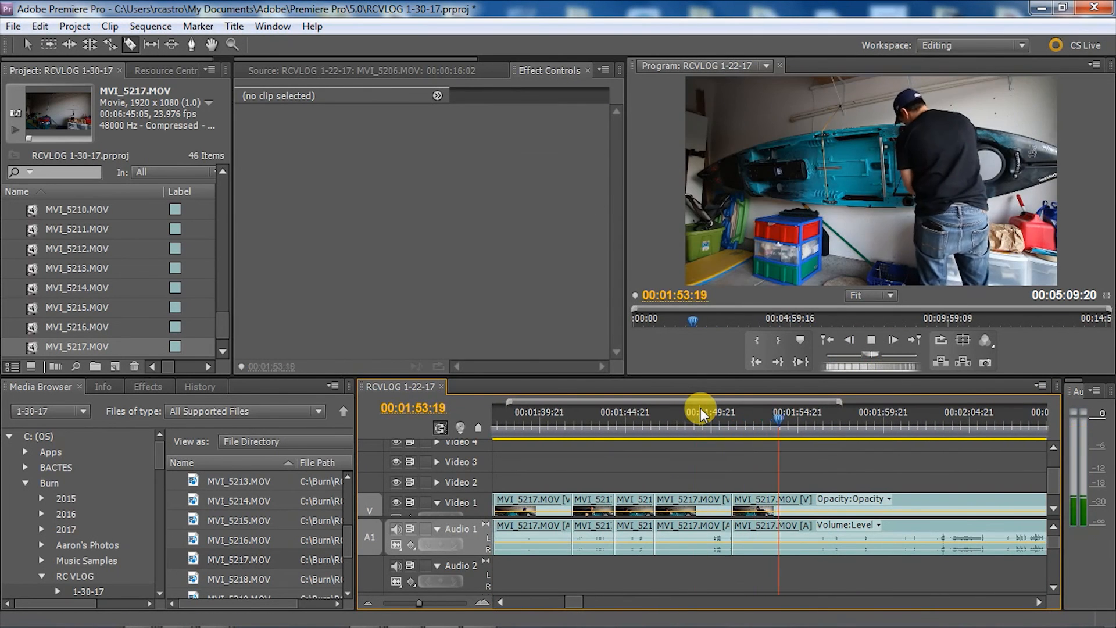
key(space)
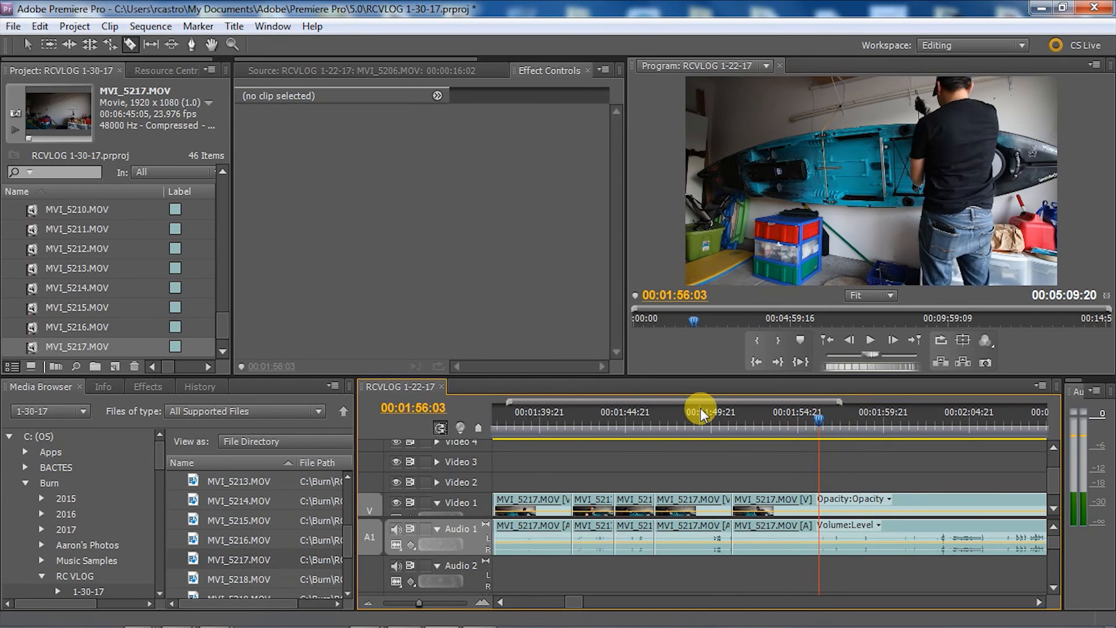
right_click(815, 493)
Step: Replay from 00:01:50:05 and split the last MVI_5217 section about four seconds in
click(717, 413)
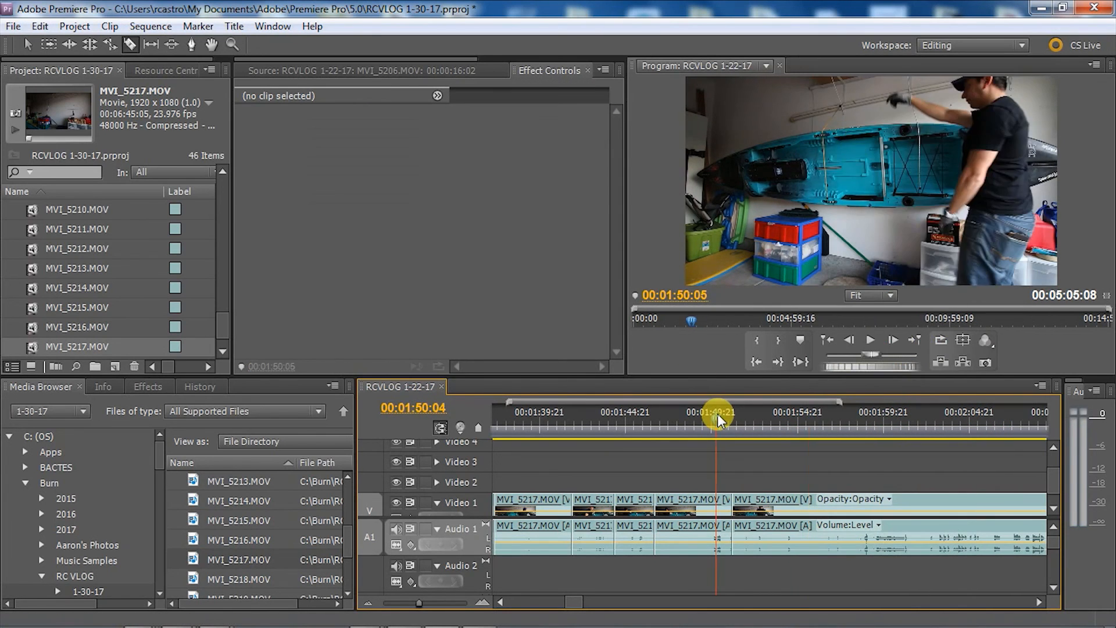
click(717, 413)
key(space)
key(space)
key(ctrl+k)
Step: Ripple delete the MVI_5217 footage between the last cut and 00:01:58:17, and review the result
key(space)
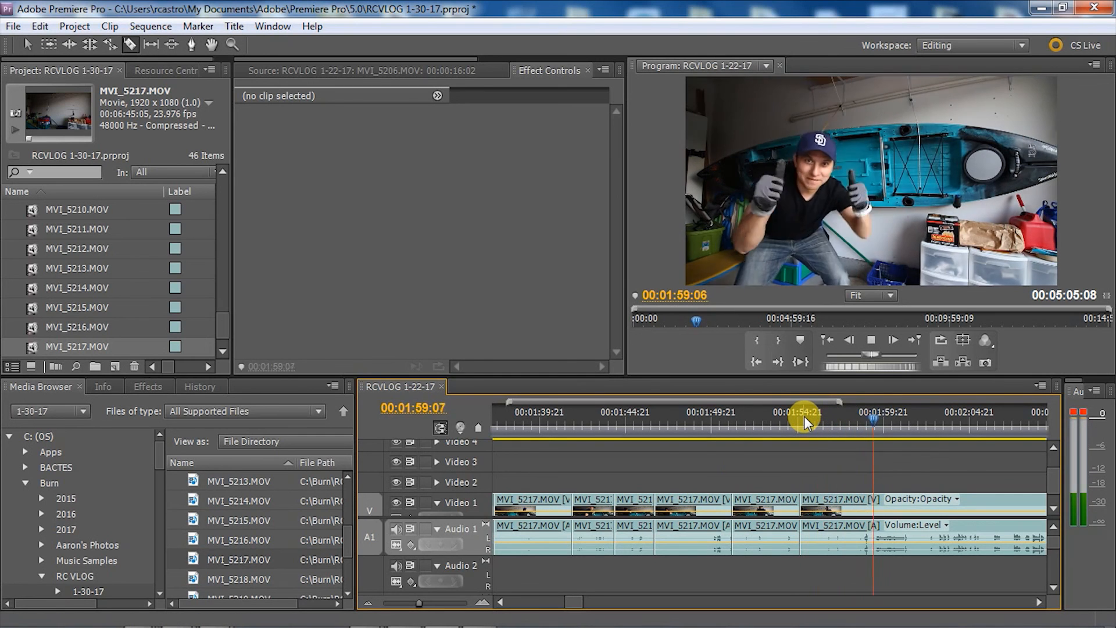
key(space)
right_click(853, 502)
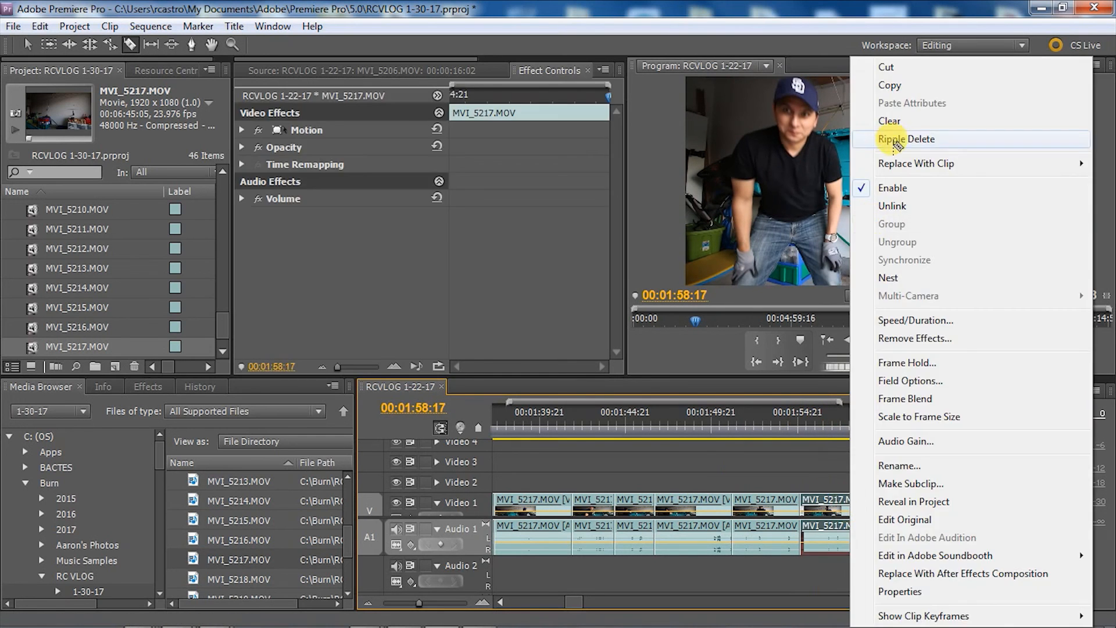
click(794, 420)
key(space)
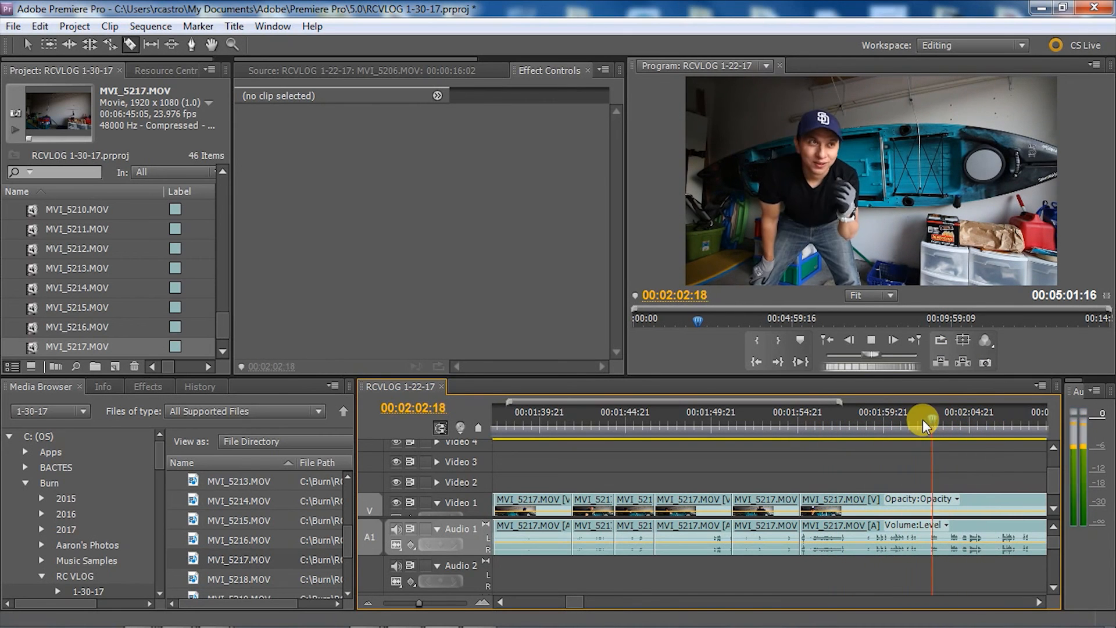
Step: Split MVI_5217 at 00:02:02:01 and 00:02:10:09, and ripple delete the footage between the two cuts
click(873, 417)
key(space)
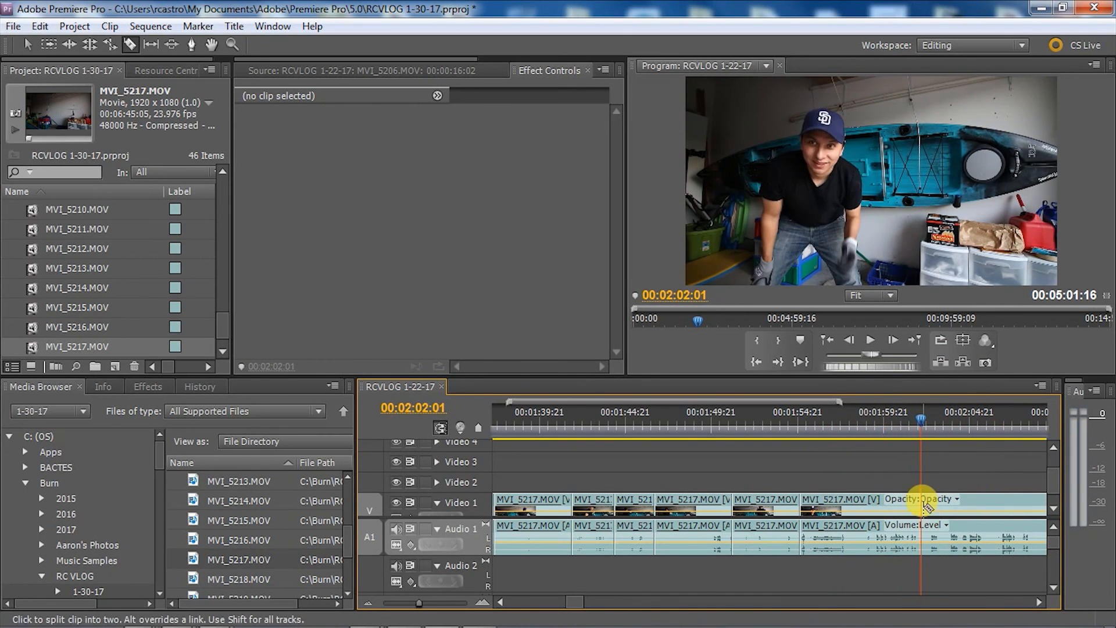
click(971, 420)
key(space)
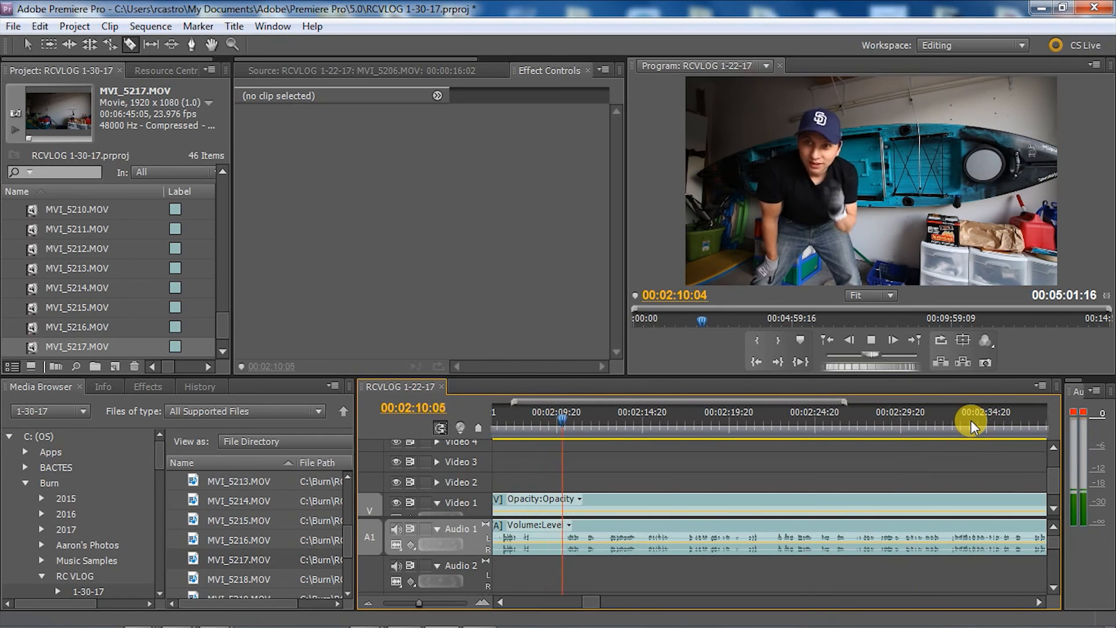
key(space)
click(566, 424)
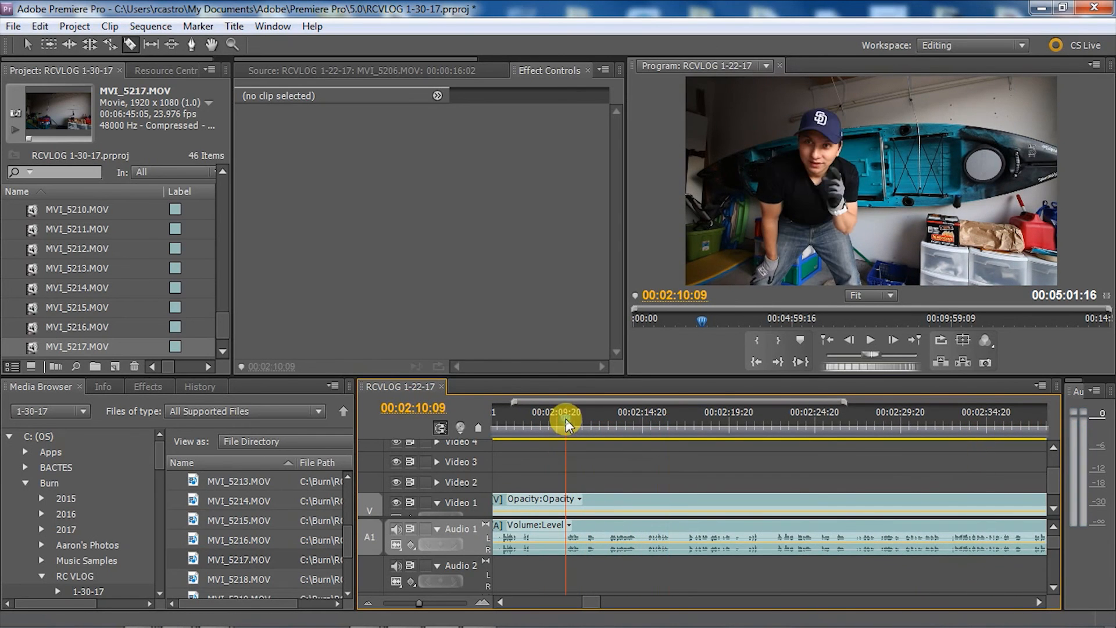
right_click(555, 500)
click(599, 95)
click(498, 602)
Step: Play the remaining MVI_5217 footage through to near its end, and replay it from about 00:02:00
click(621, 417)
key(space)
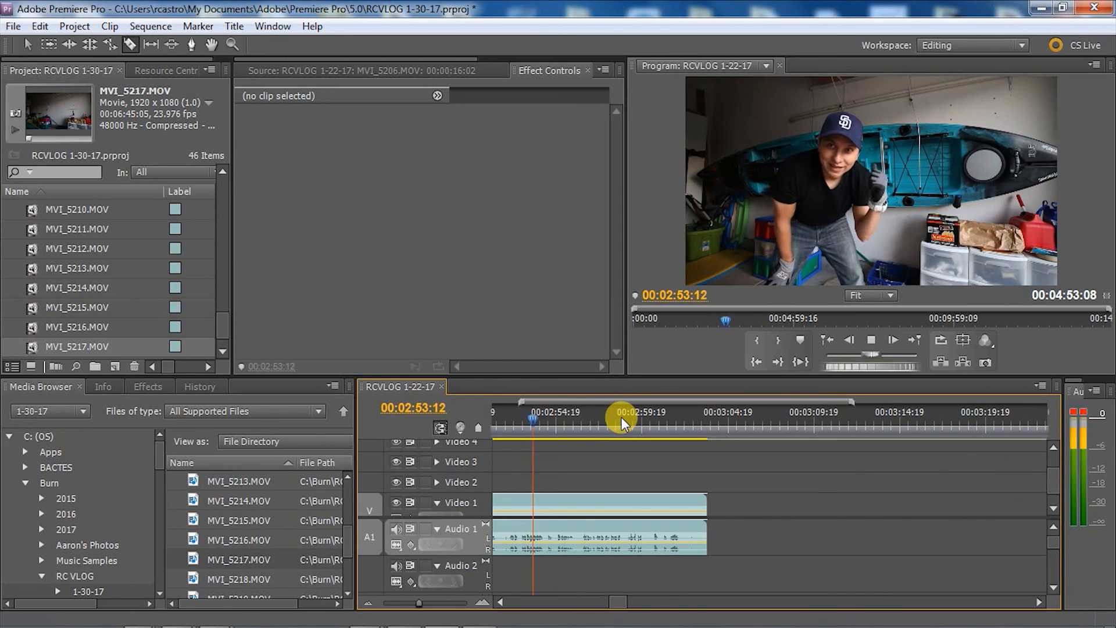
click(368, 602)
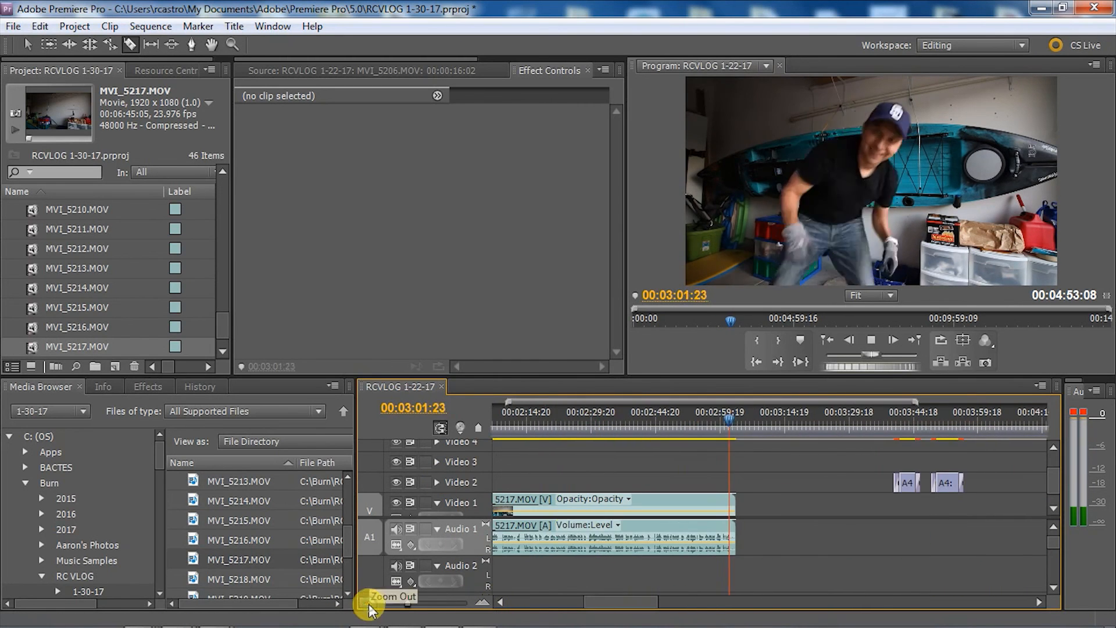
drag(531, 598, 570, 598)
click(630, 419)
key(space)
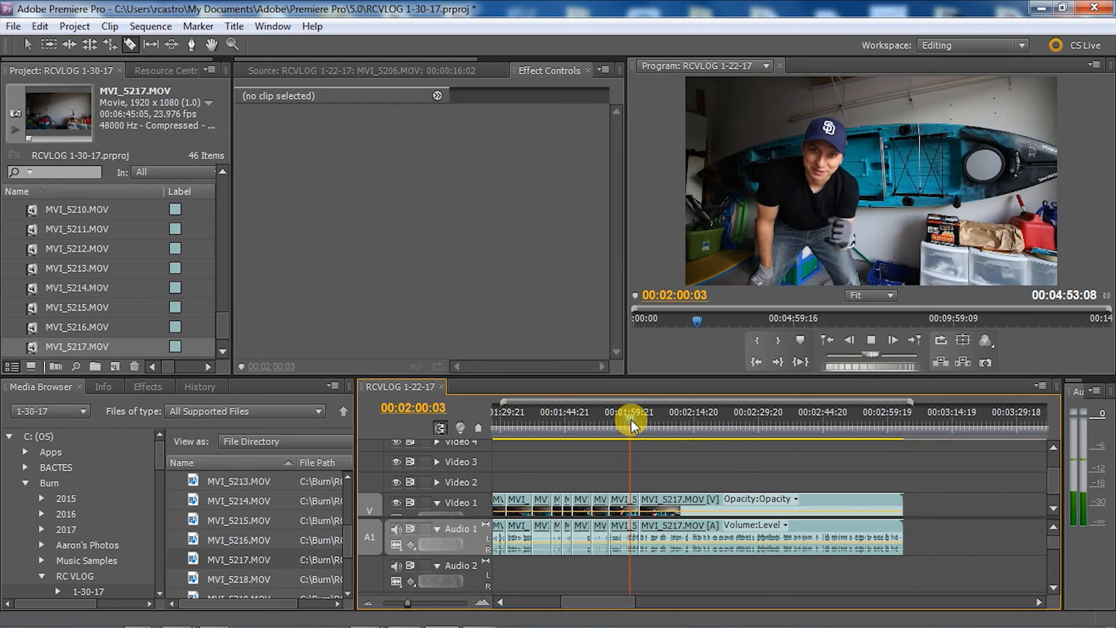
click(666, 503)
key(ctrl+z)
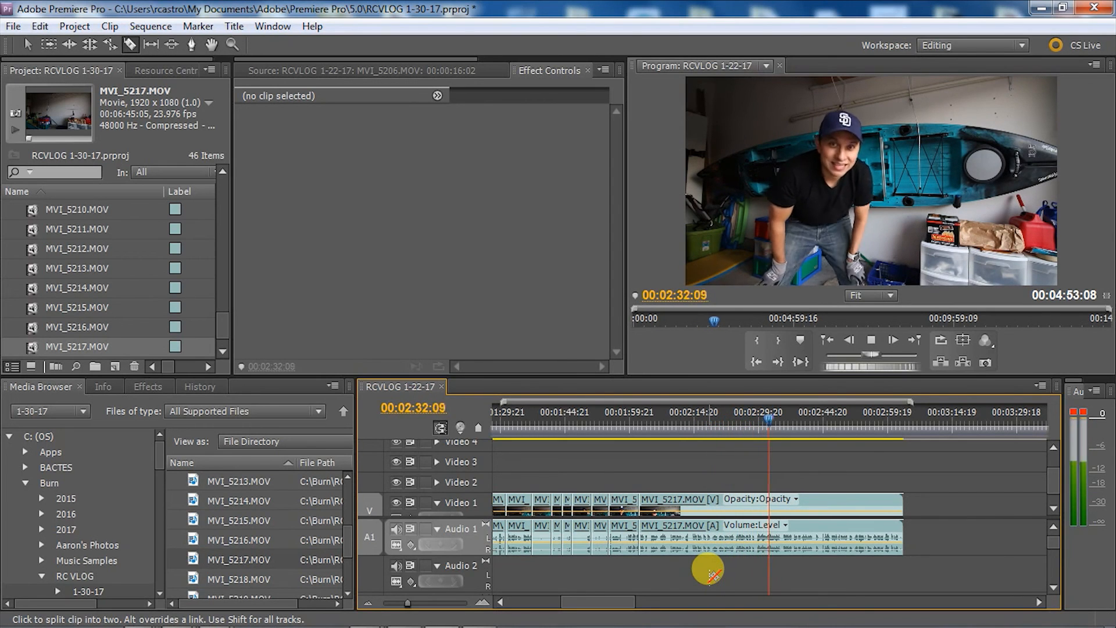
Step: Replay the talking footage between about 00:02:30 and 00:02:37 and split MVI_5217 at about 00:02:35
click(755, 416)
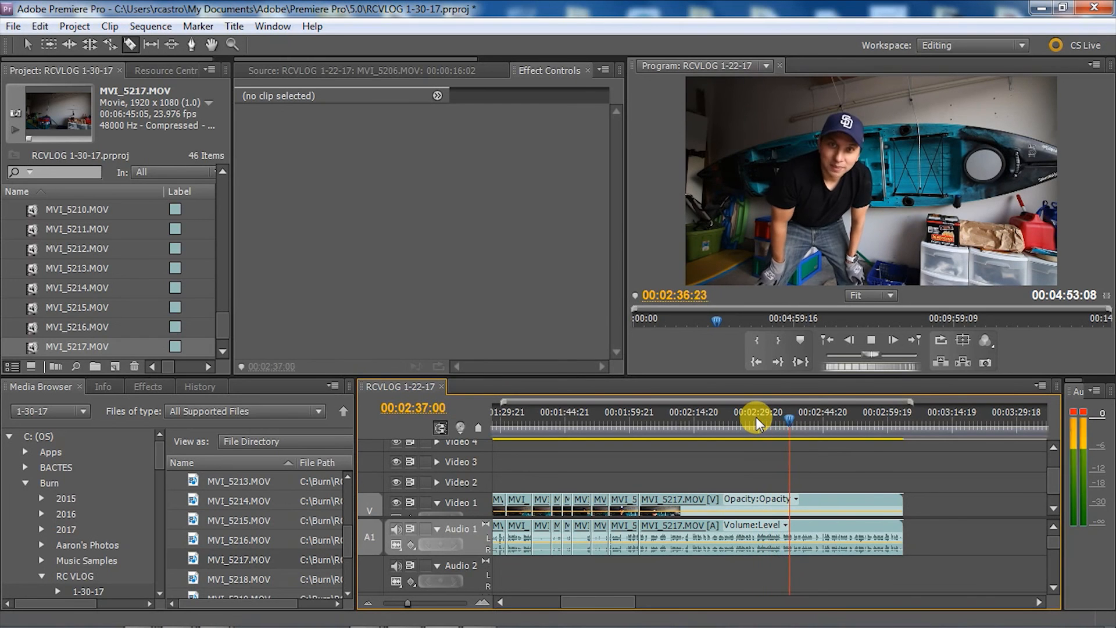
key(space)
click(772, 415)
key(space)
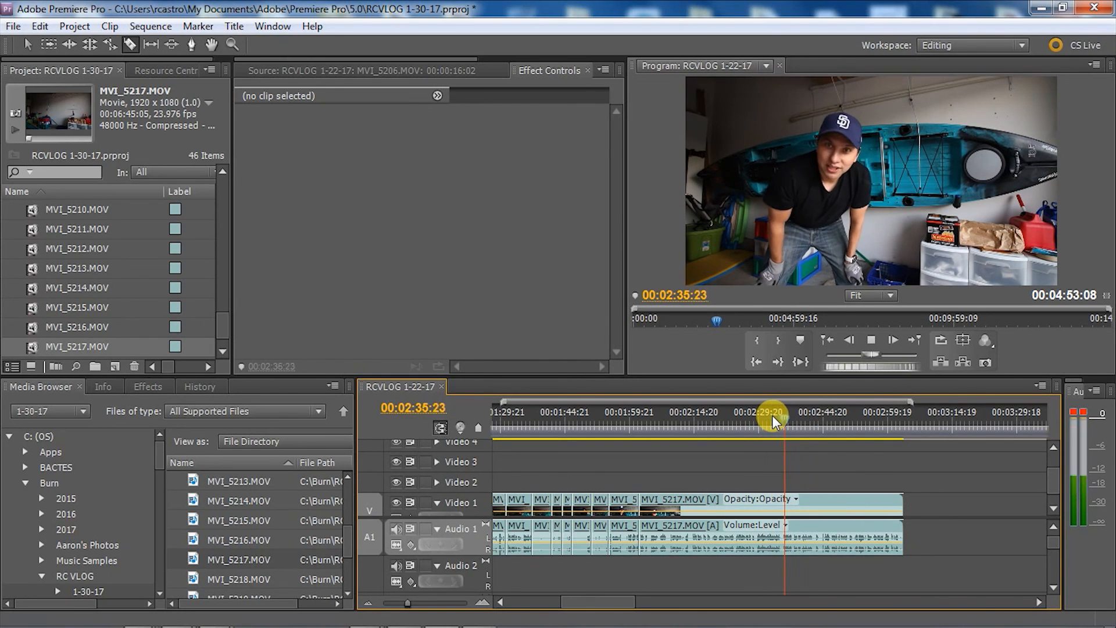
click(748, 419)
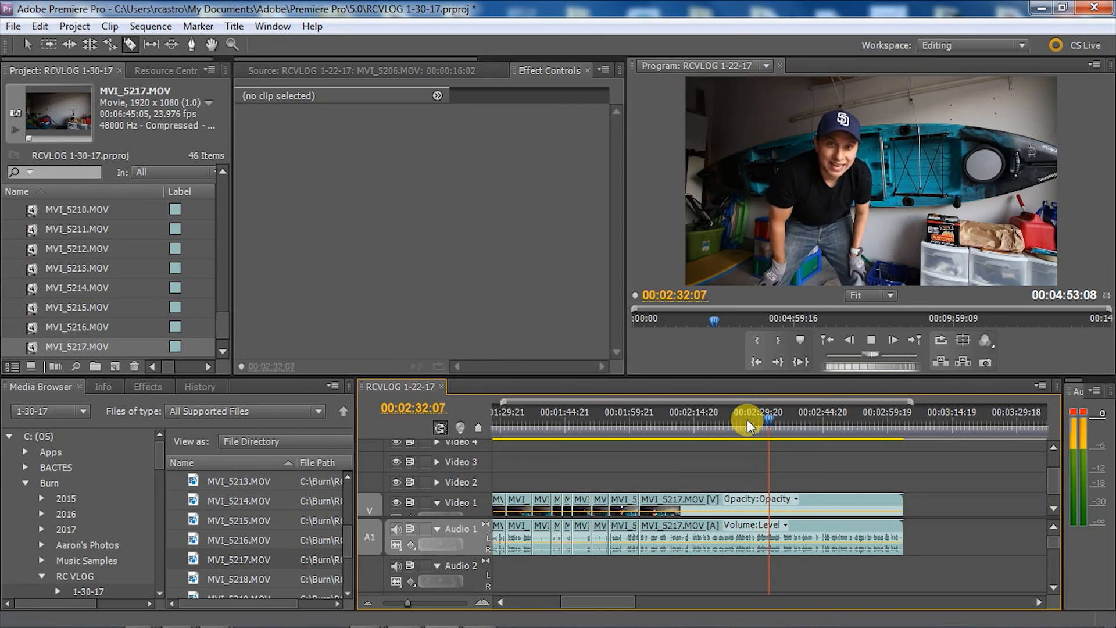
key(space)
key(ctrl+k)
key(space)
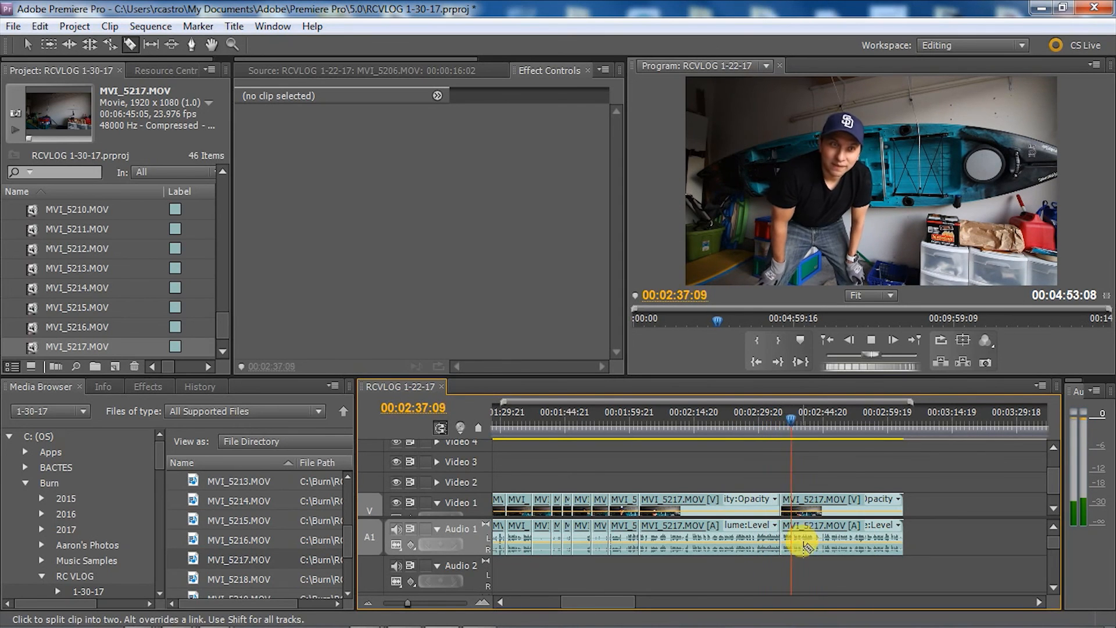
Step: Split MVI_5217 at 00:02:32:22 and ripple delete the two seconds between this cut and the next one
click(768, 417)
key(space)
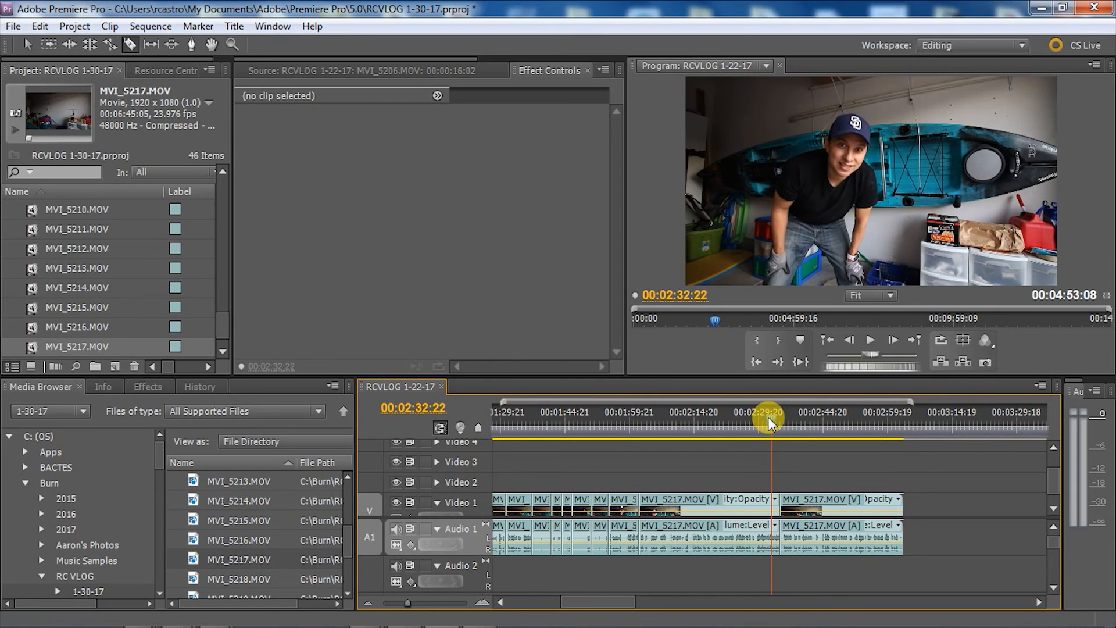
click(773, 500)
right_click(776, 501)
click(802, 145)
Step: Review the latest join and split MVI_5217 just before it, at 00:02:32:01
key(space)
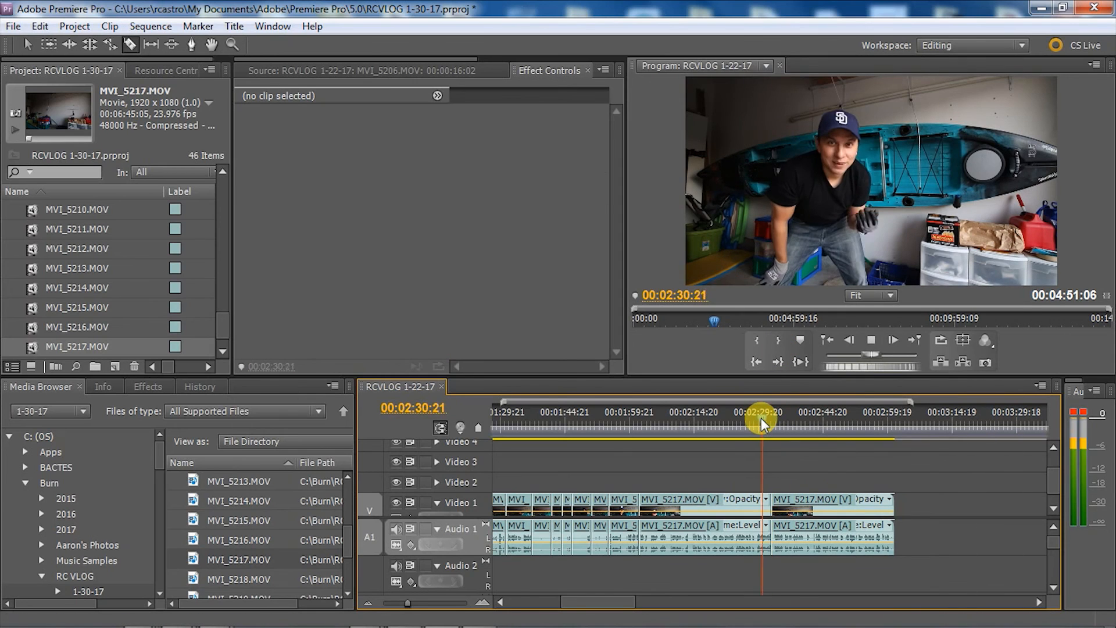
click(762, 418)
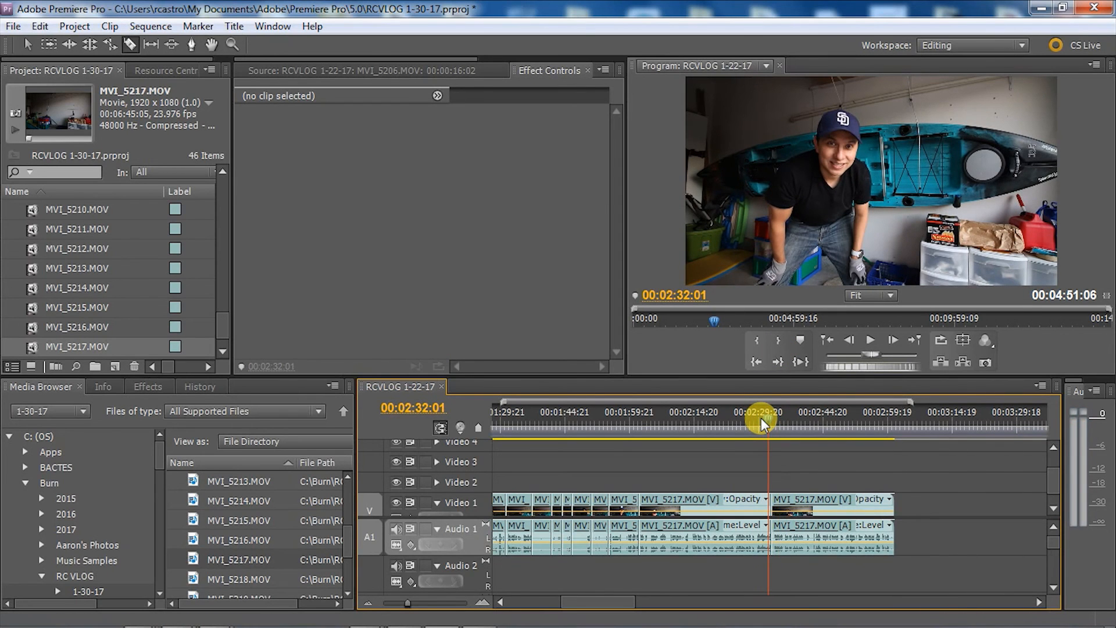
key(space)
key(space)
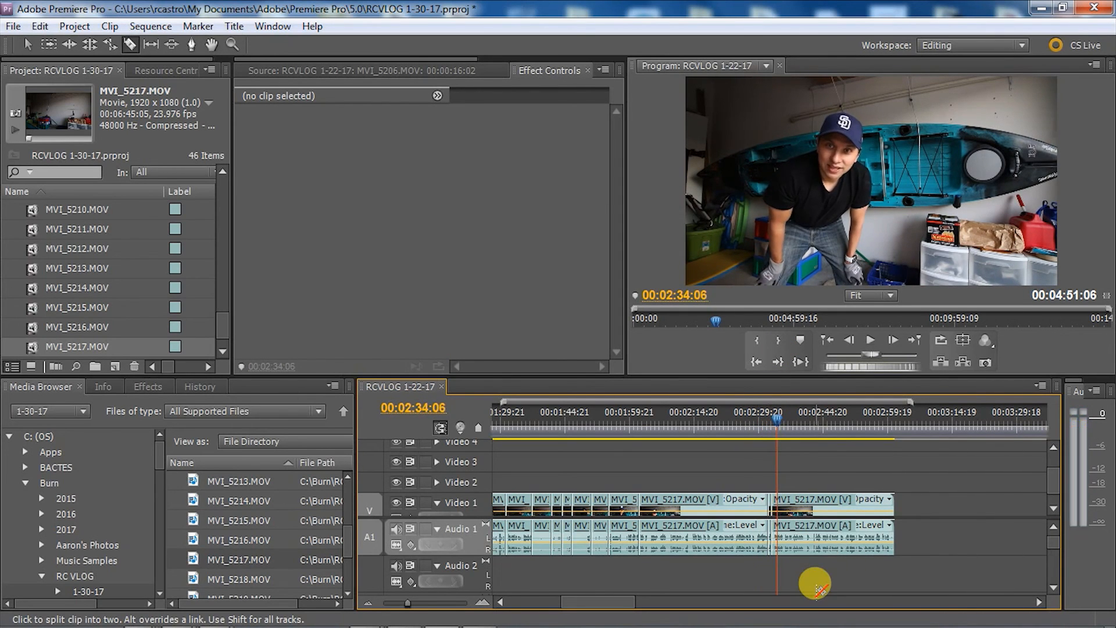
Step: Split MVI_5217 at 00:02:33:13 and ripple delete the two short pieces just before this cut
click(482, 602)
click(482, 602)
key(space)
click(704, 417)
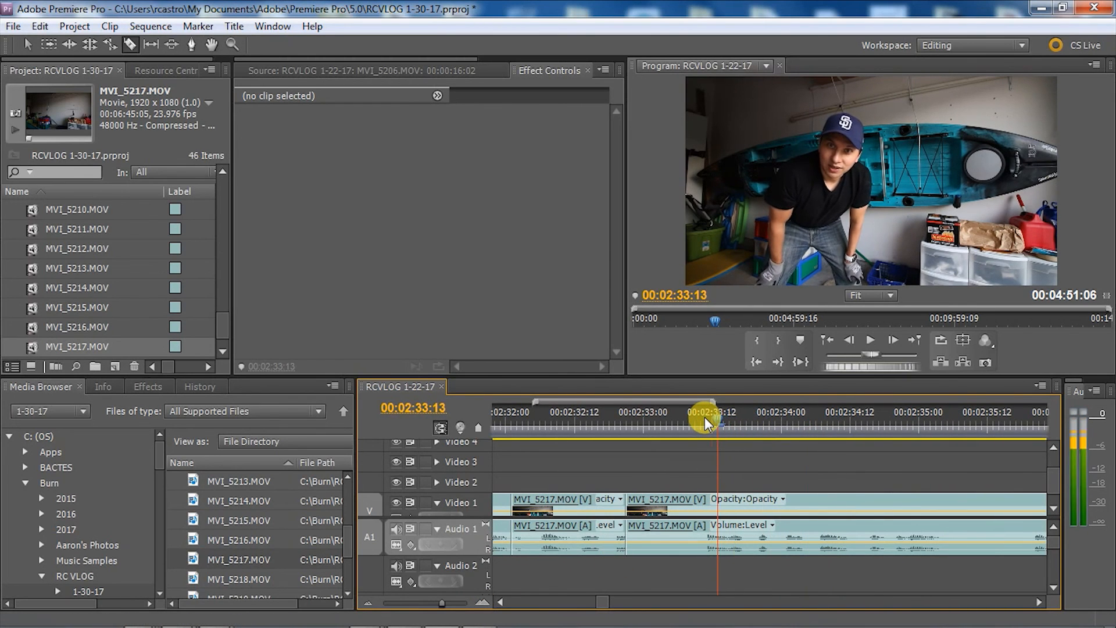
click(718, 505)
right_click(674, 505)
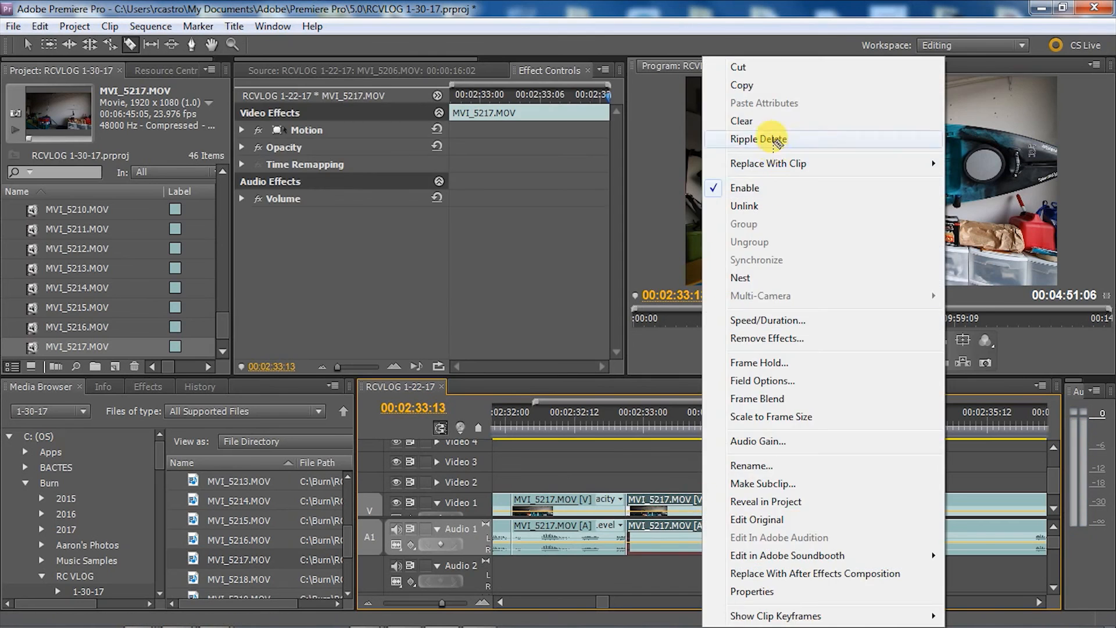
click(772, 141)
right_click(581, 502)
click(623, 138)
Step: Review the new join around 00:02:32 and replay the MVI_5217 footage from about 00:02:01 to 00:02:21
key(space)
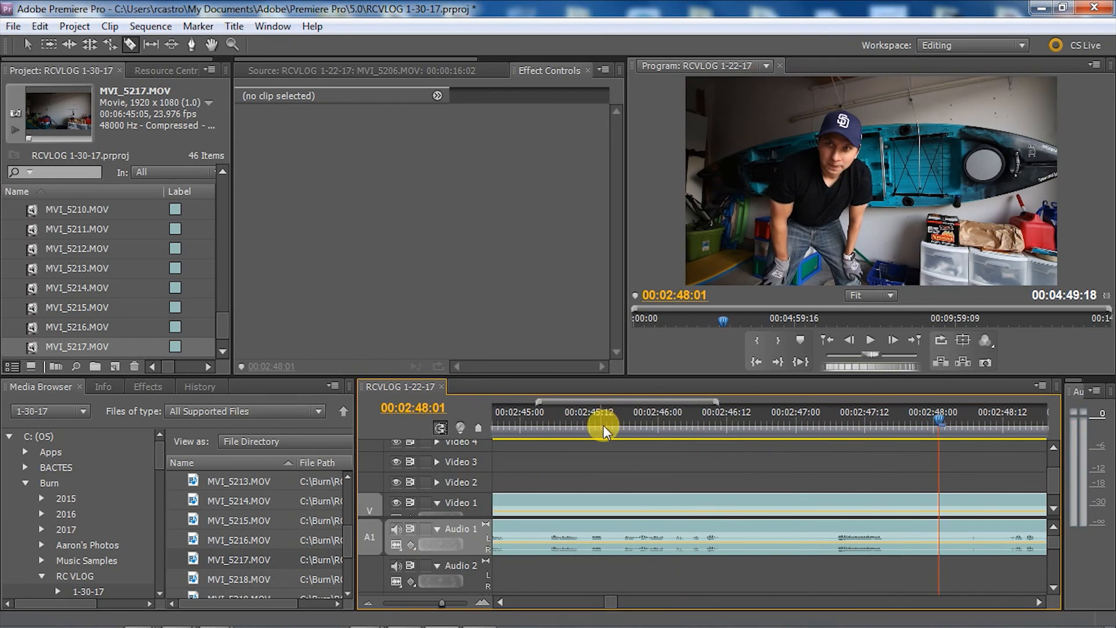
click(368, 602)
click(507, 420)
key(space)
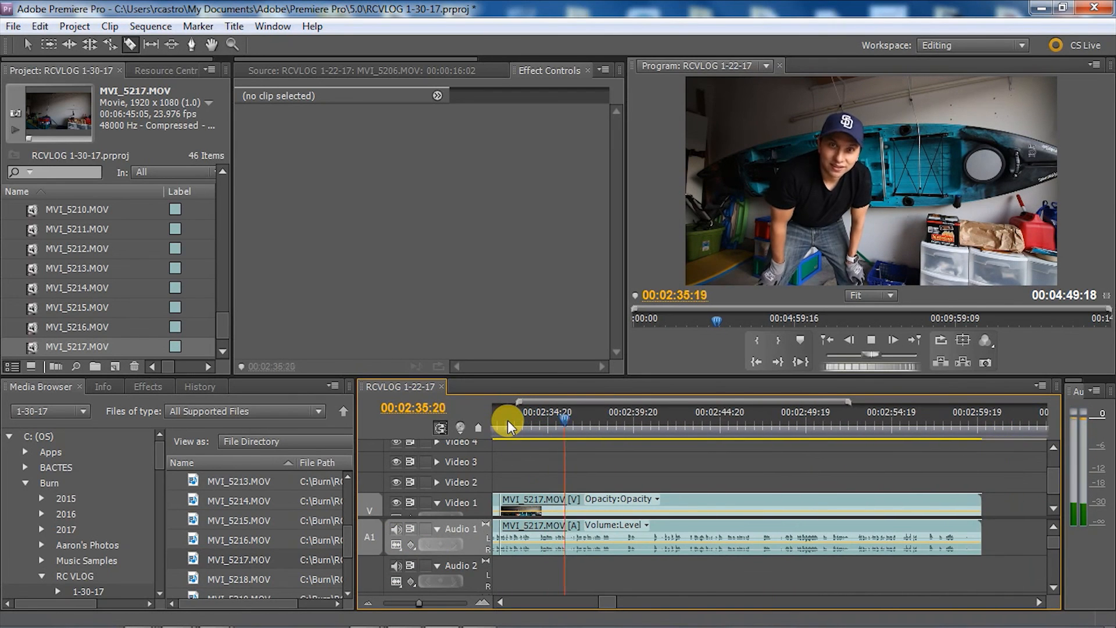
click(508, 420)
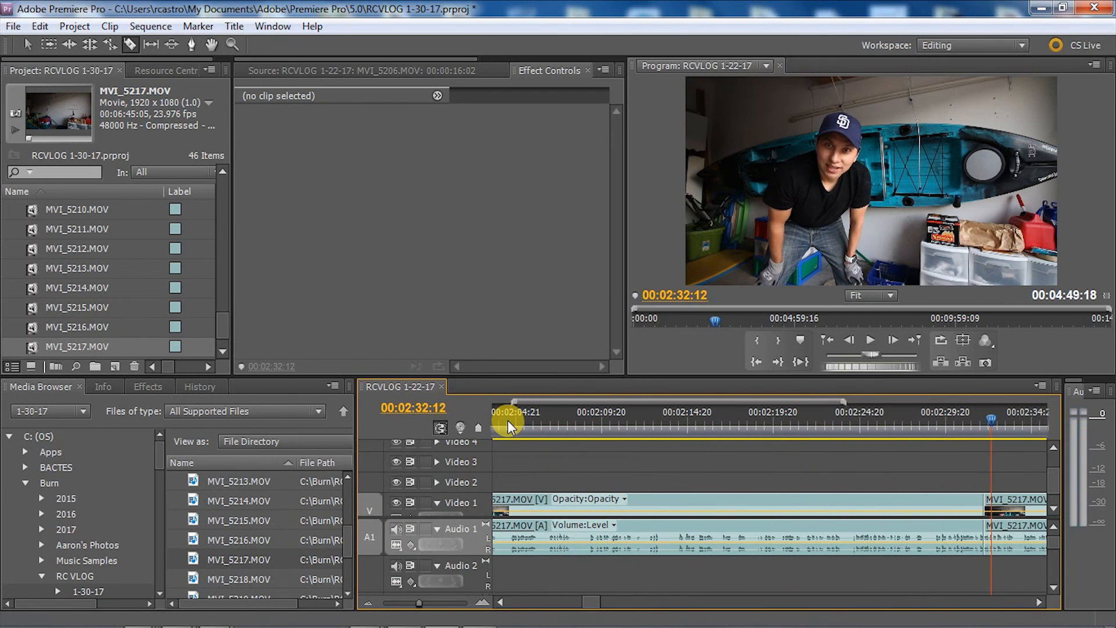
click(498, 603)
click(682, 410)
key(space)
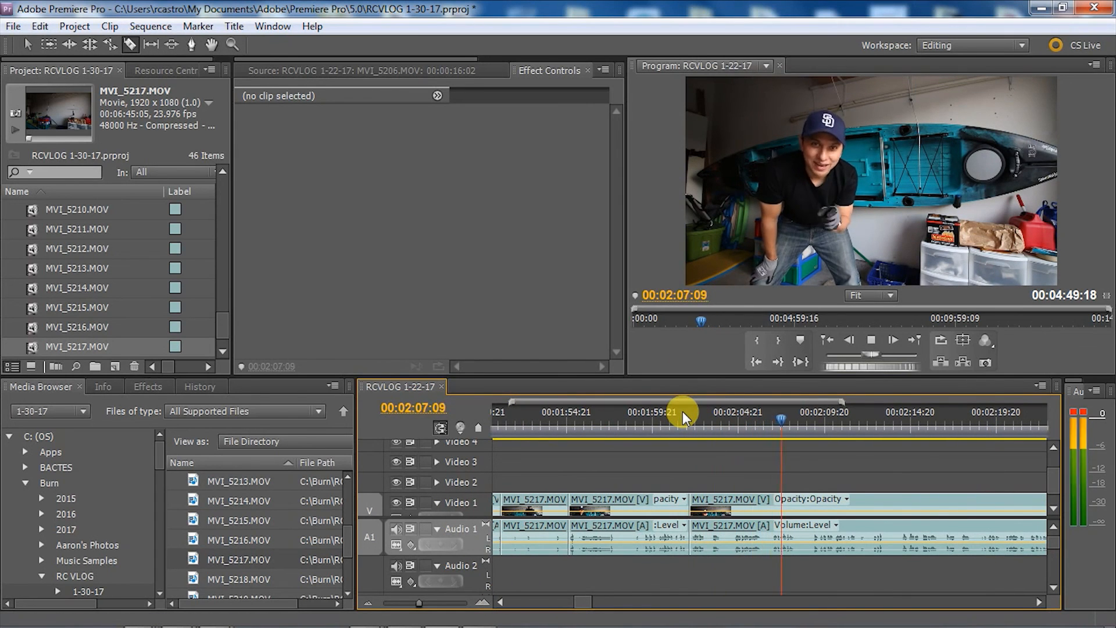
key(space)
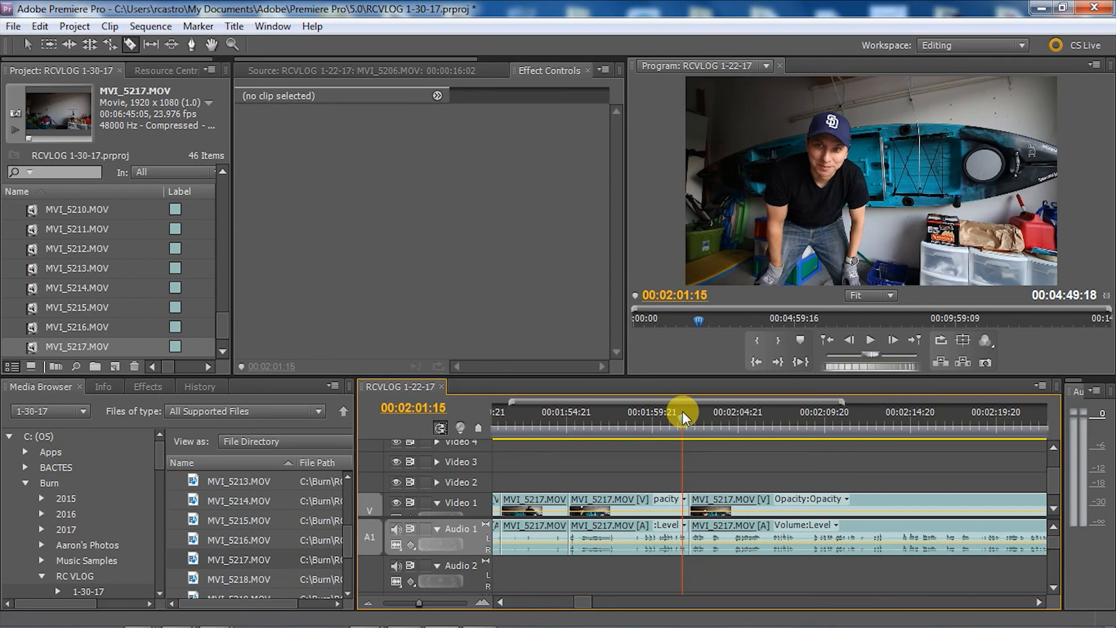
click(870, 343)
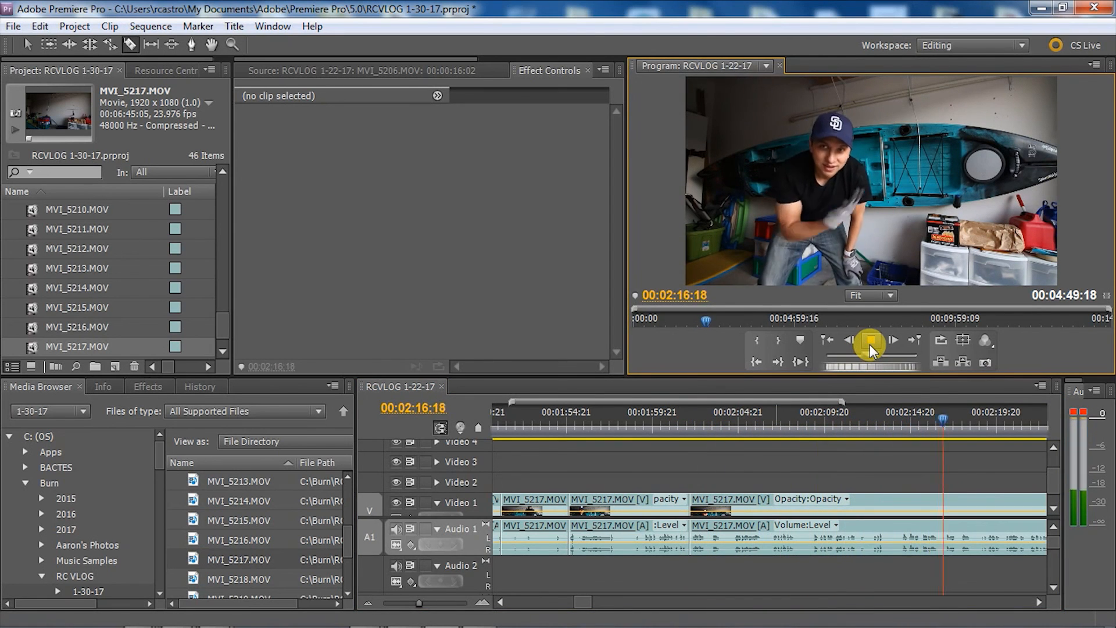
click(870, 344)
click(501, 601)
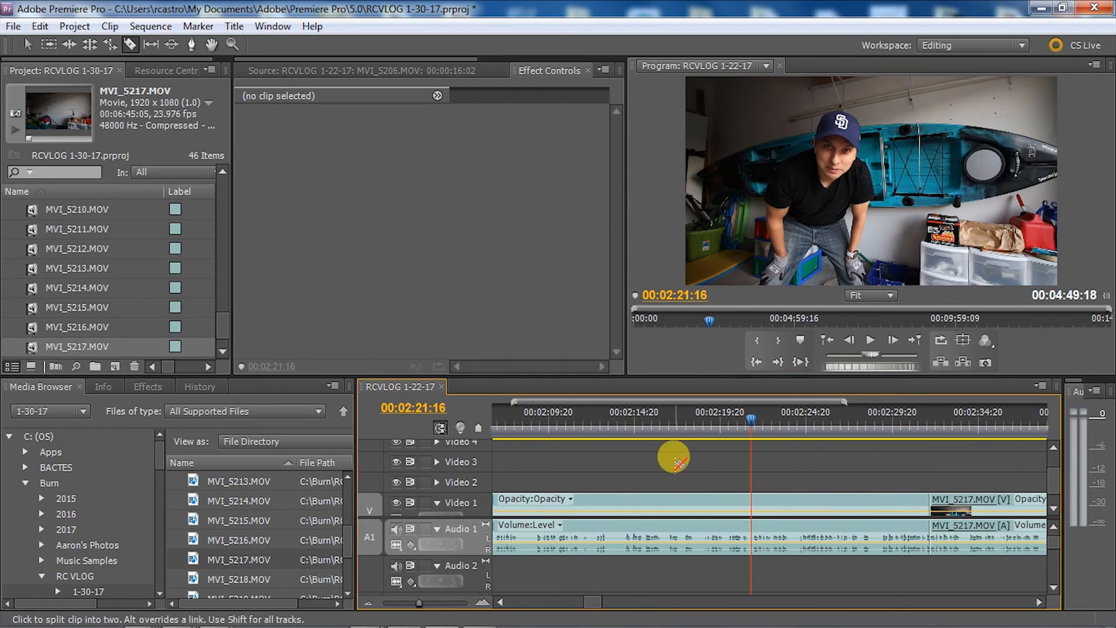
Step: Split MVI_5217 at 00:02:16:11 and again about two seconds further on, and ripple delete the piece between
click(608, 416)
key(space)
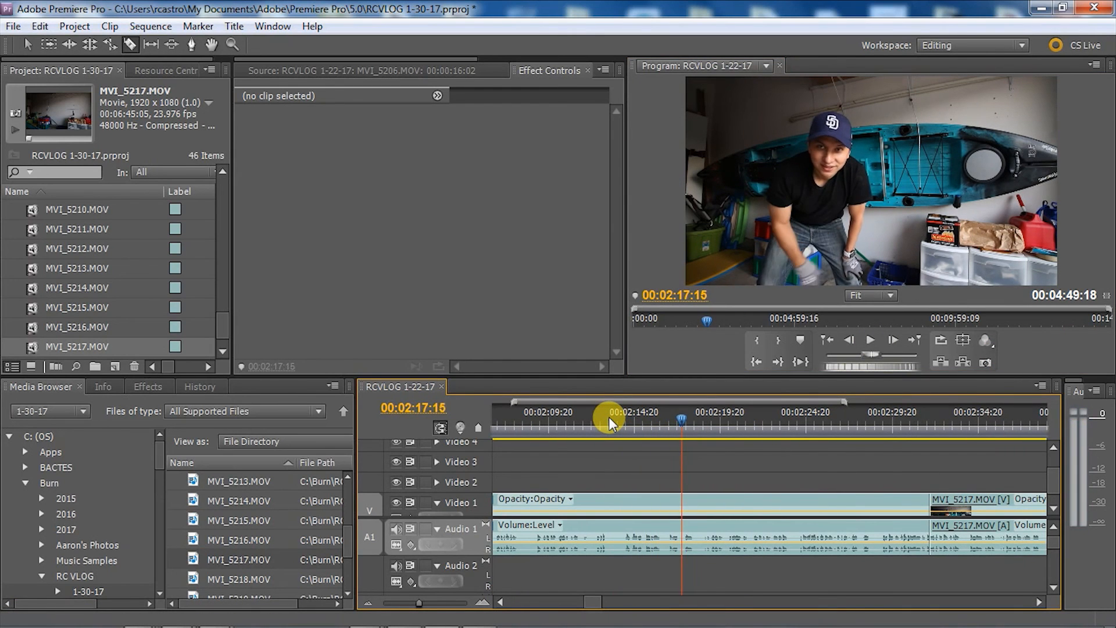
key(space)
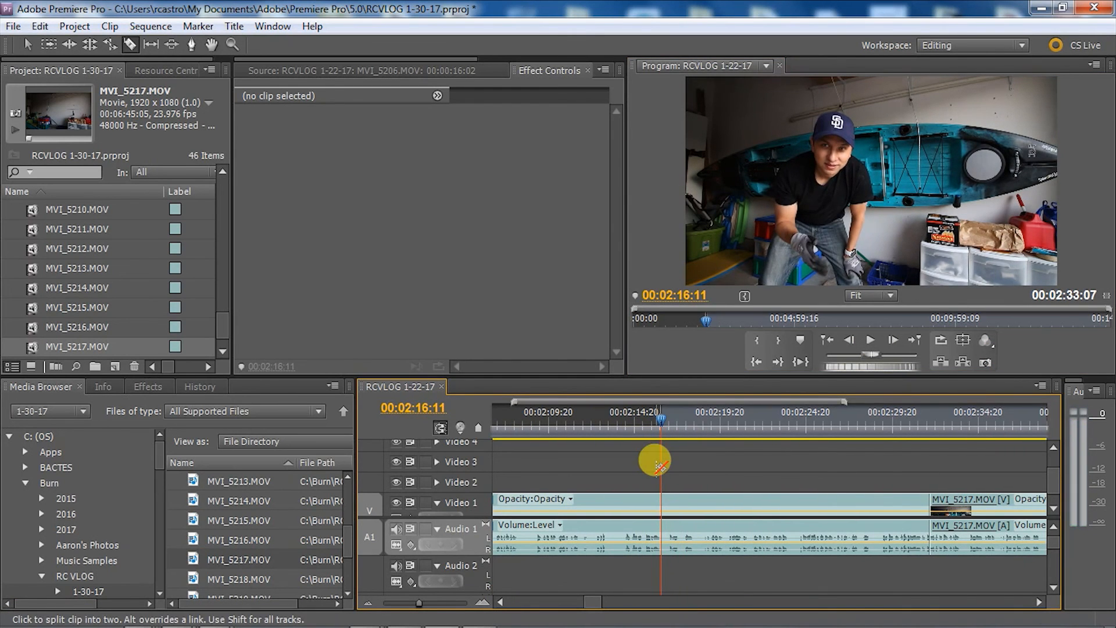
key(ctrl+k)
click(698, 416)
key(space)
key(space)
key(ctrl+k)
right_click(691, 507)
click(749, 139)
Step: Replay the talking footage from about 00:02:30 and split MVI_5217 at about 00:02:36
click(637, 414)
key(space)
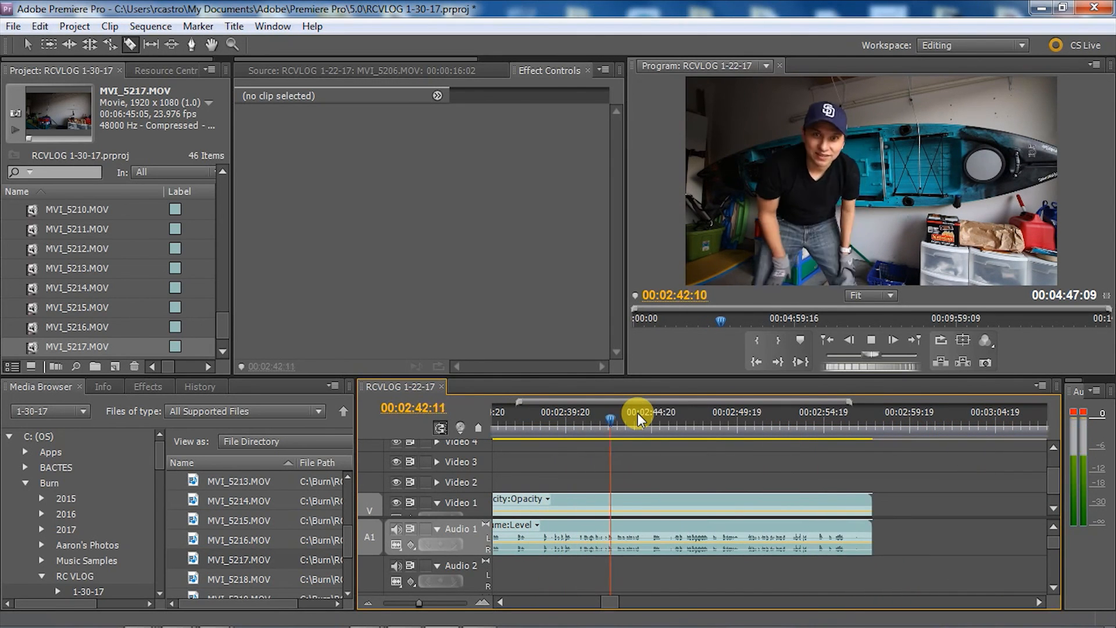
drag(637, 412, 514, 412)
key(space)
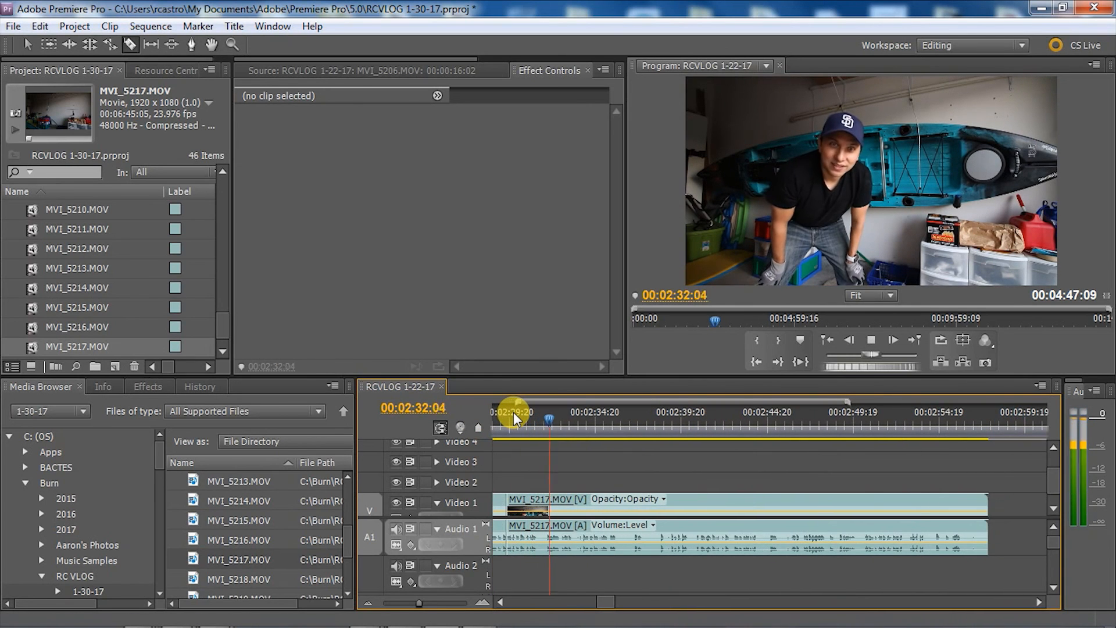
click(596, 418)
key(ctrl+k)
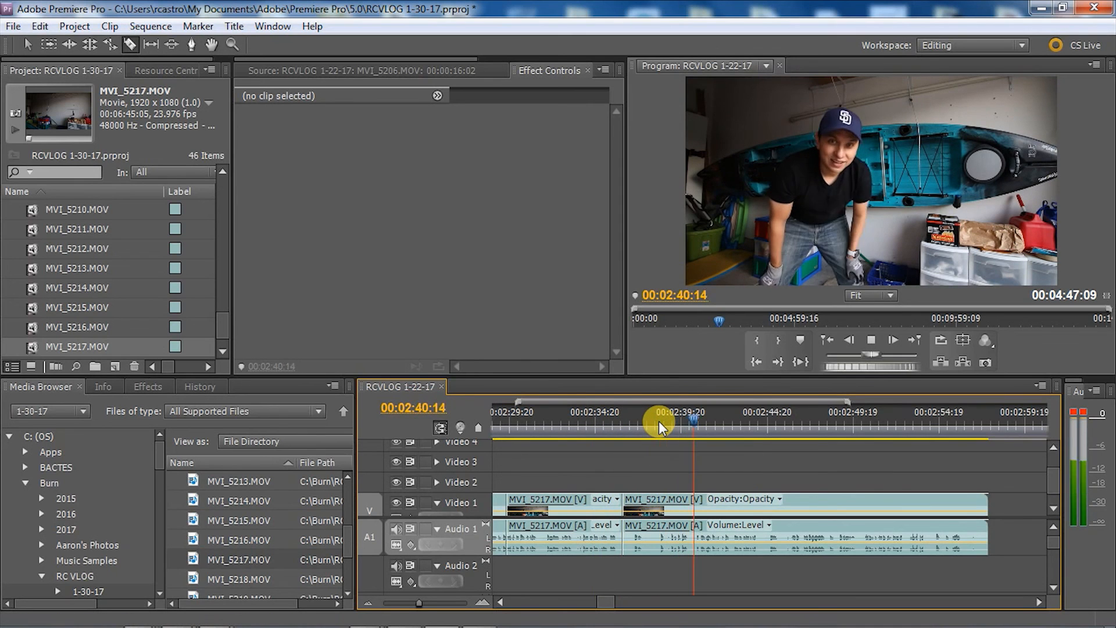
Step: Split MVI_5217 again at about 00:02:39 and ripple delete the three seconds between the last two cuts
click(670, 411)
drag(671, 410, 570, 412)
key(space)
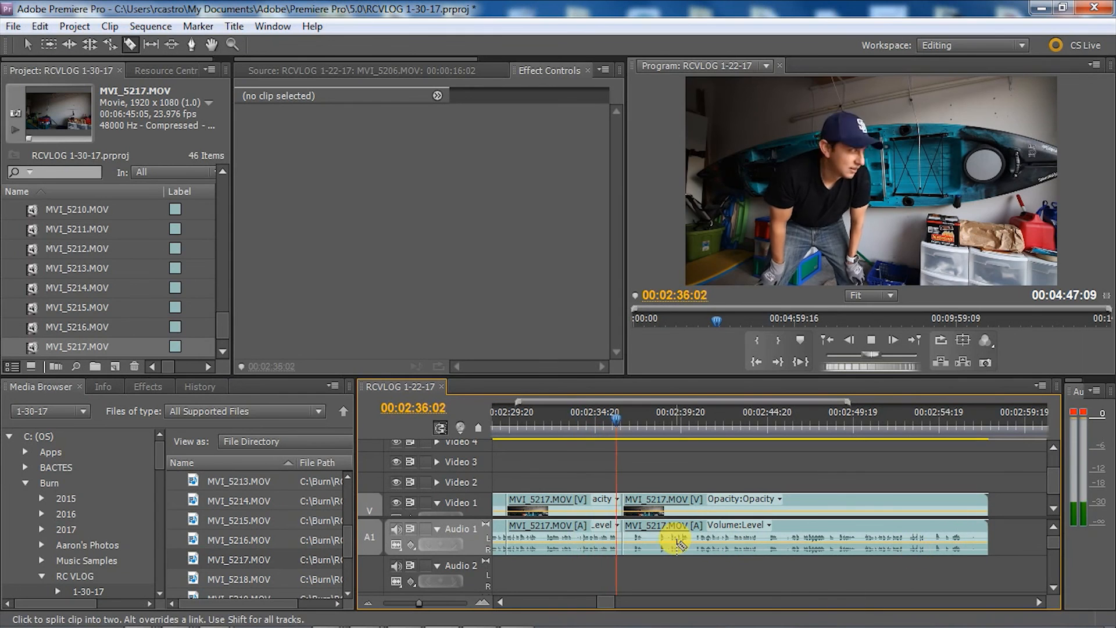
click(673, 414)
click(673, 415)
right_click(670, 500)
click(704, 139)
Step: Review the join near 00:02:36 and split MVI_5217 at about 00:02:41, where the talking ends
click(592, 416)
key(space)
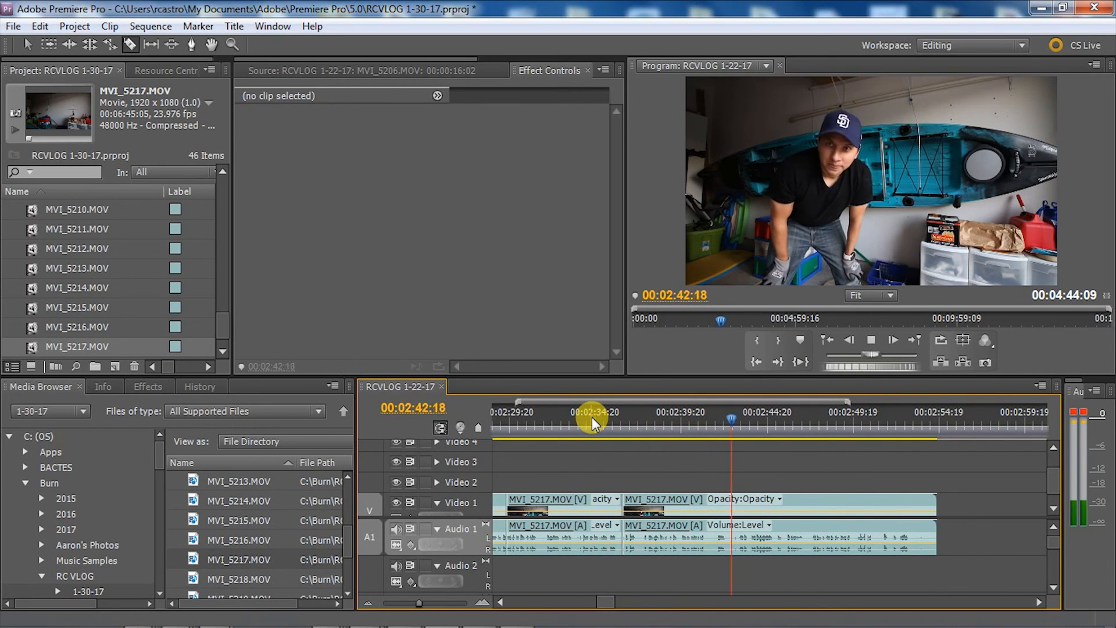
key(space)
click(681, 413)
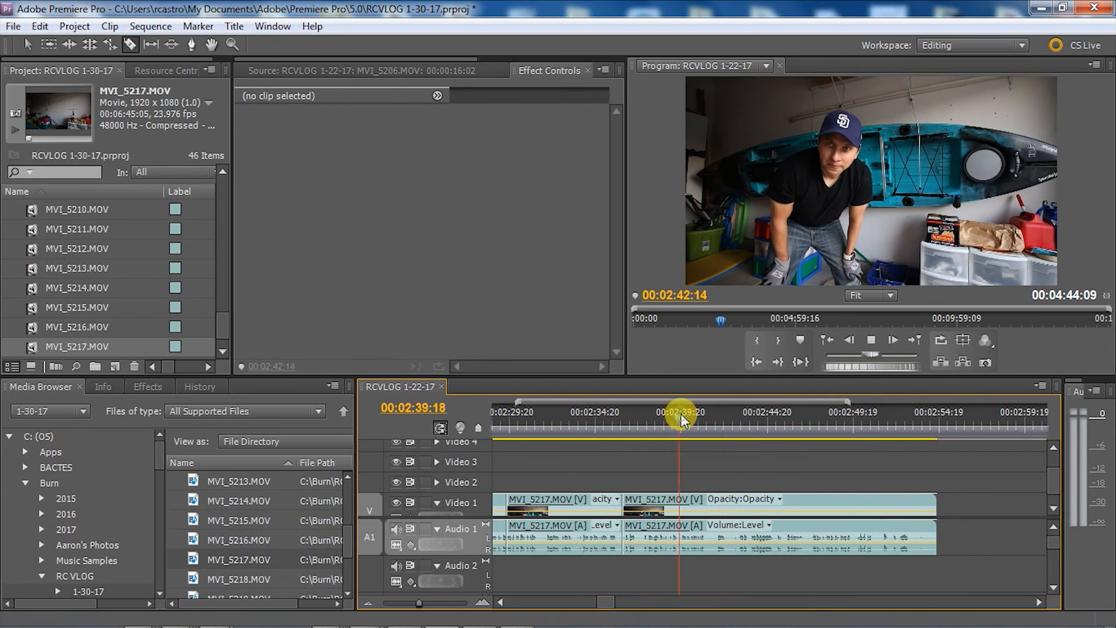
key(space)
click(681, 413)
key(space)
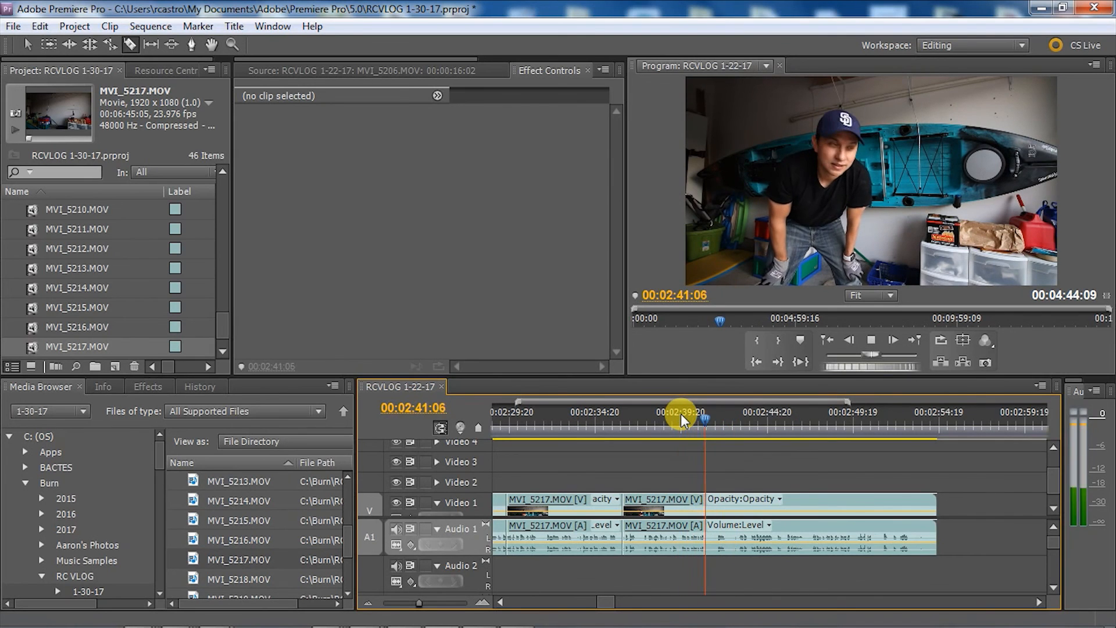
key(space)
click(708, 511)
Step: Review the remaining MVI_5217 footage after the last cut and delete that leftover piece
drag(784, 413, 812, 413)
key(space)
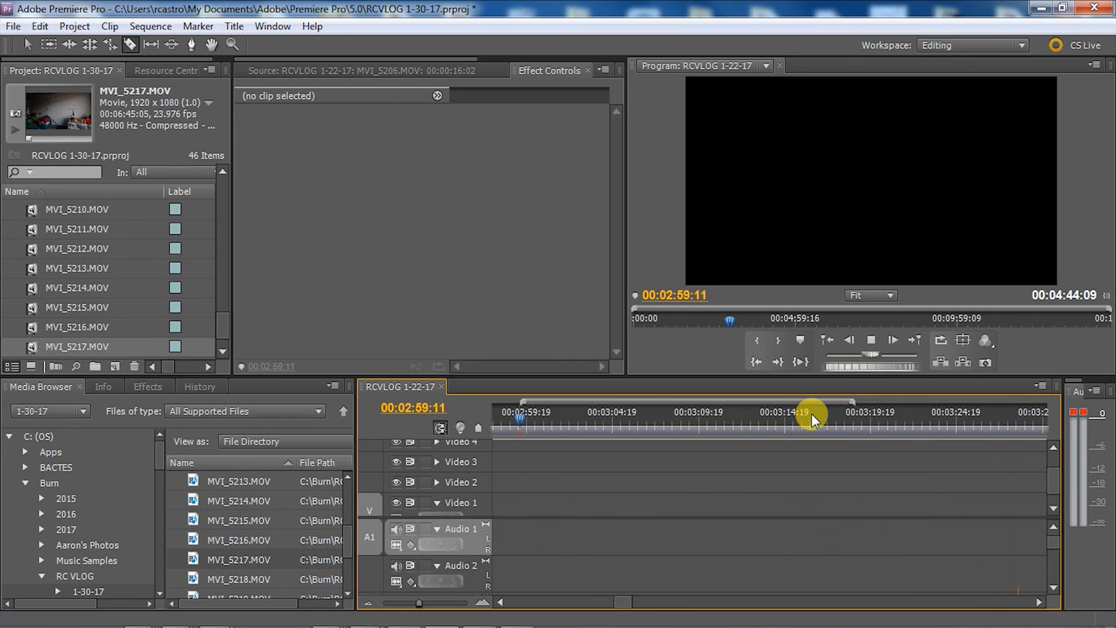
key(space)
click(503, 602)
click(943, 418)
key(space)
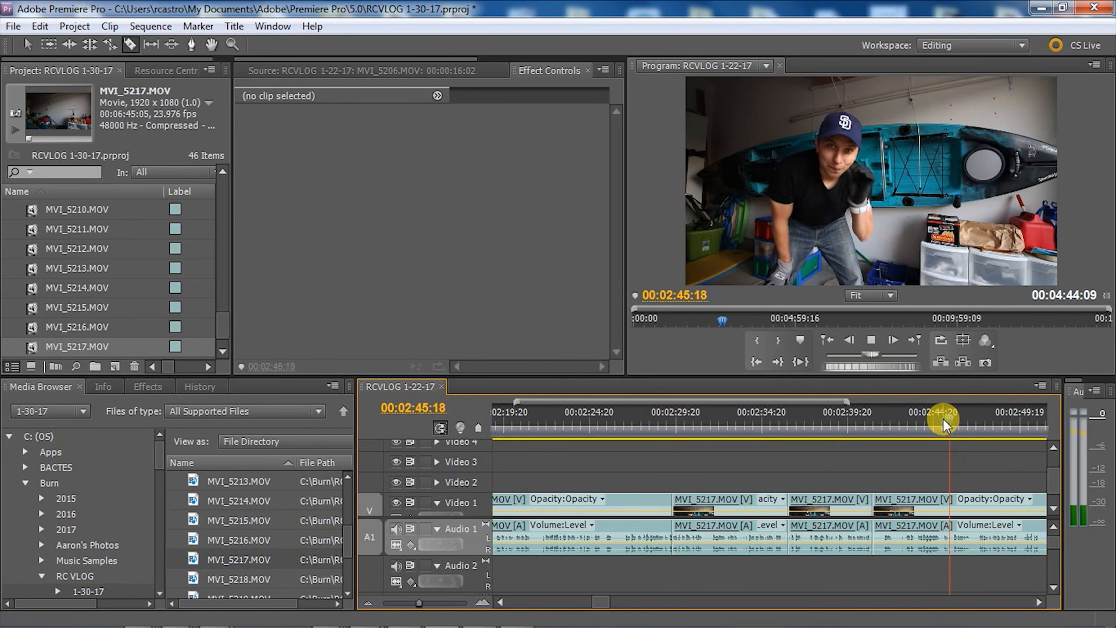
click(1037, 605)
drag(661, 420, 627, 423)
key(space)
key(space)
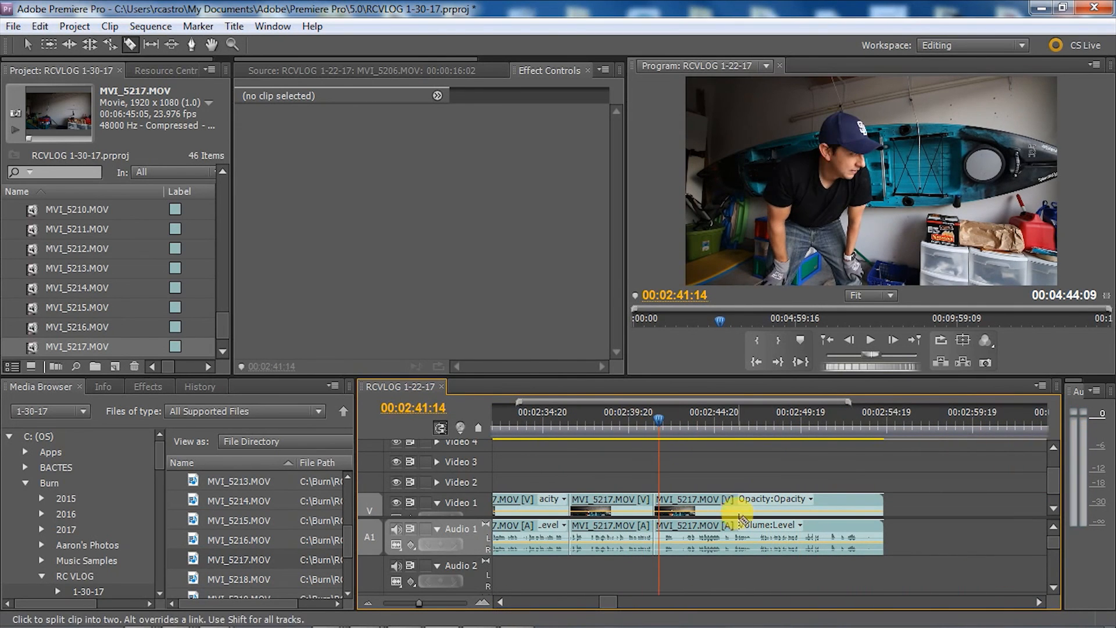
key(v)
click(688, 506)
key(Delete)
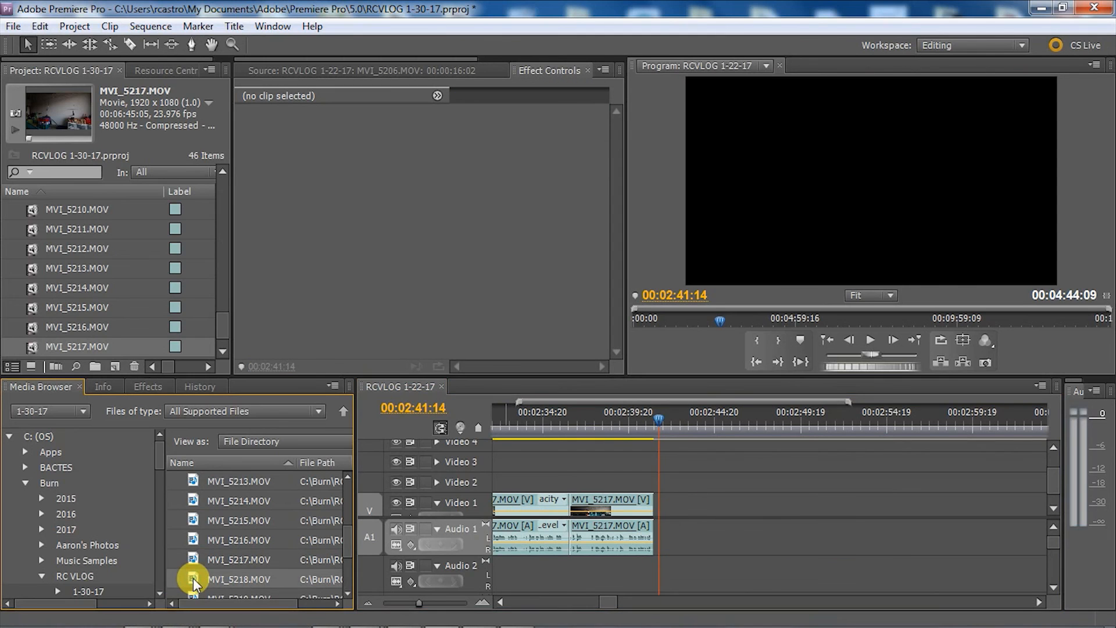
Step: Add MVI_5218 directly after the last MVI_5217 piece on Video 1 and play across the join
drag(192, 579, 648, 519)
click(646, 423)
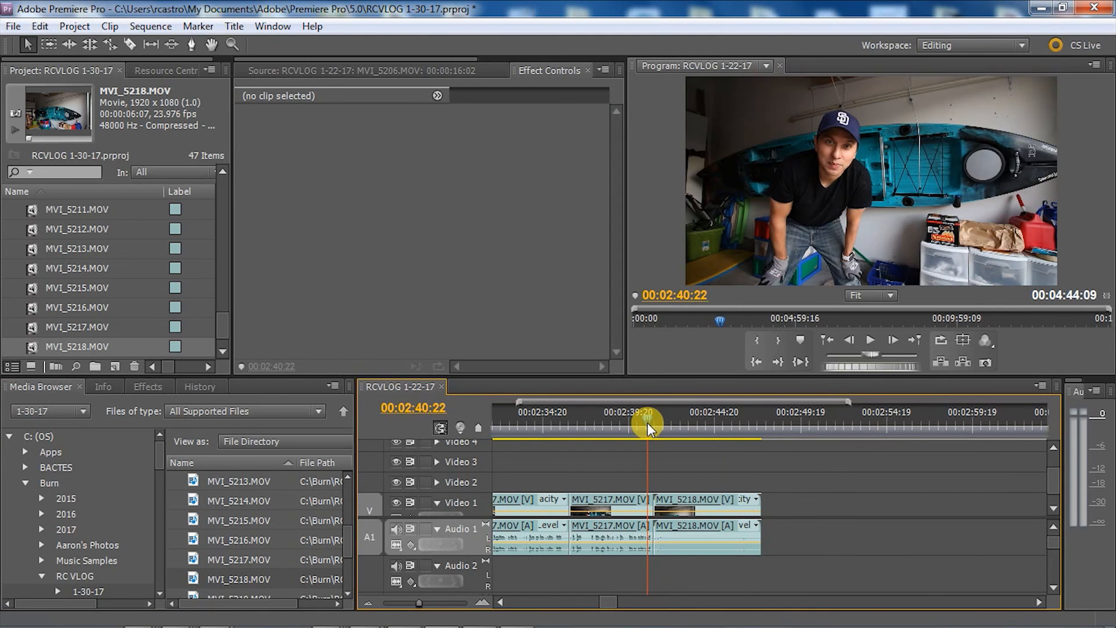
key(space)
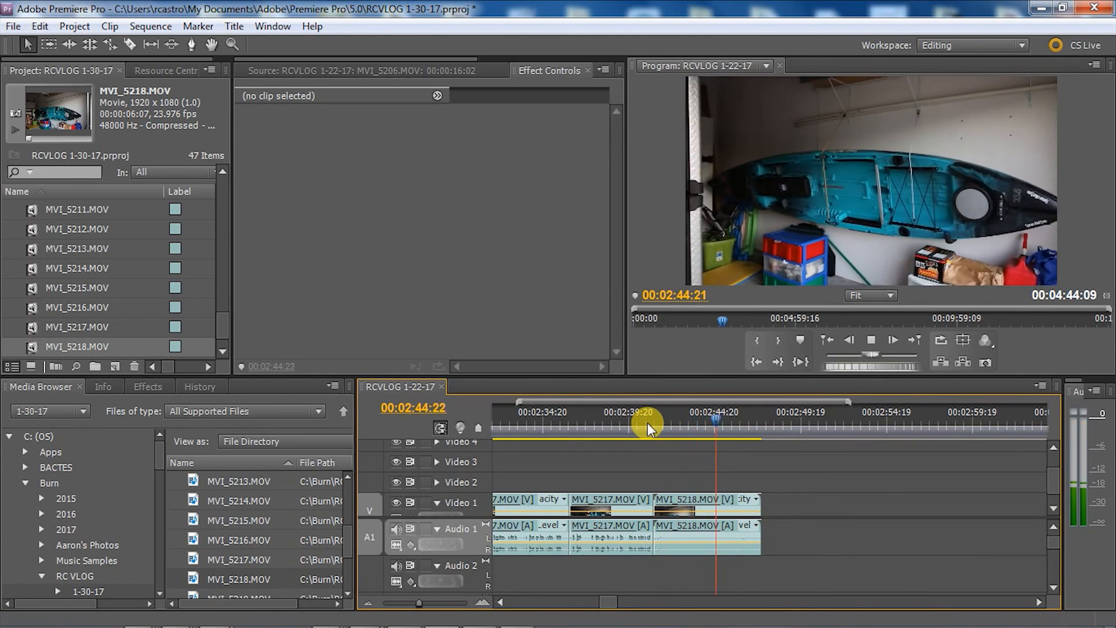
click(649, 422)
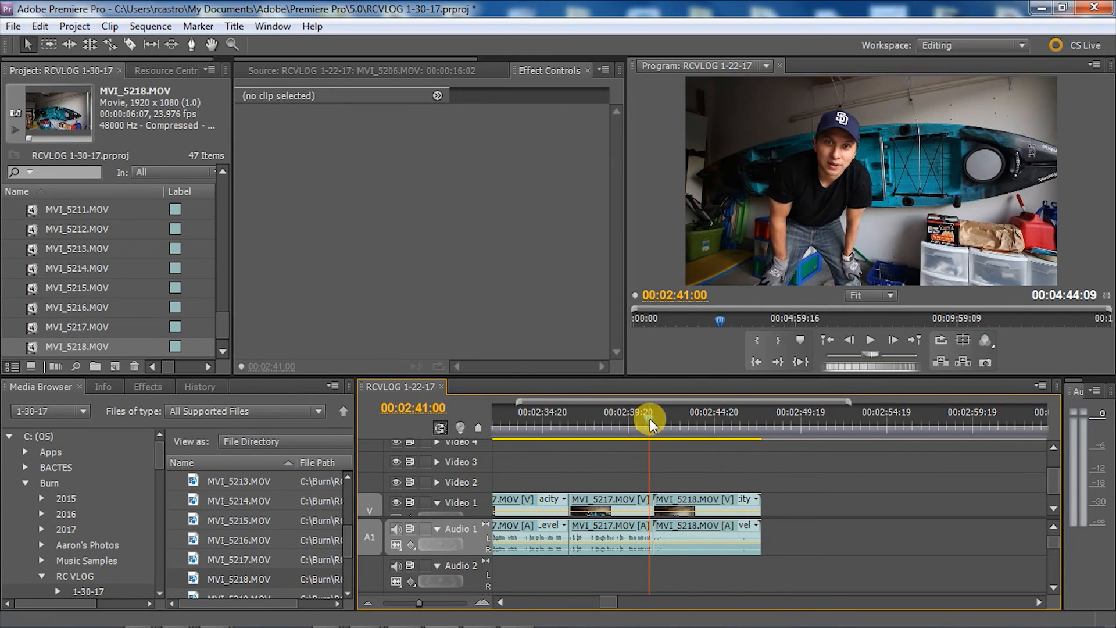
key(space)
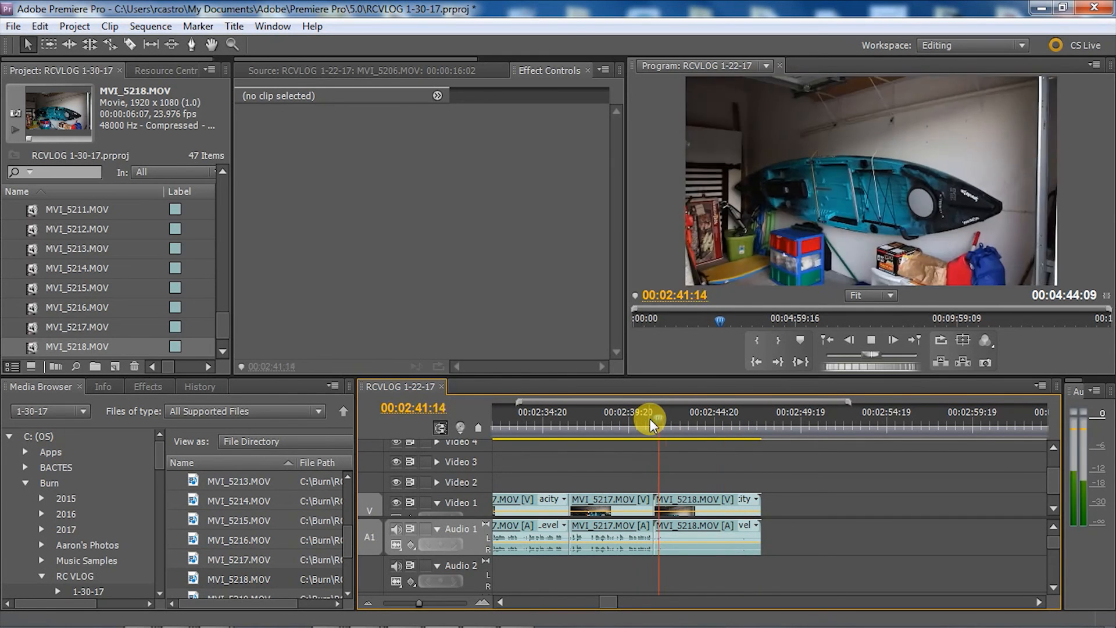
click(644, 422)
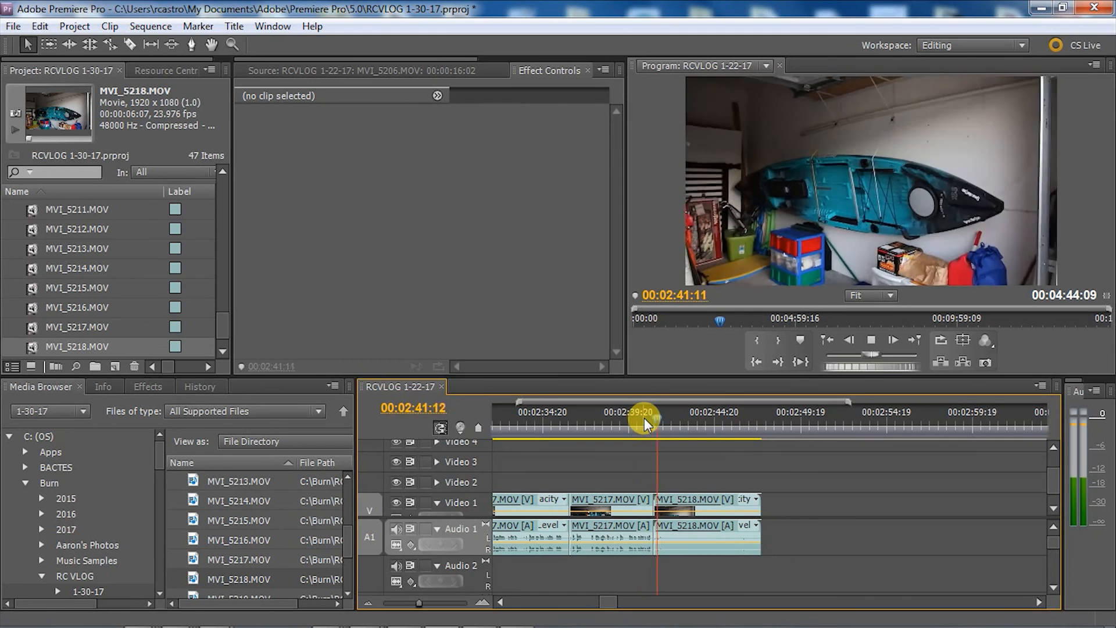
Step: Split MVI_5218 at about 00:02:44 and delete the part after the cut
click(600, 420)
key(space)
key(c)
click(700, 504)
drag(723, 419, 760, 419)
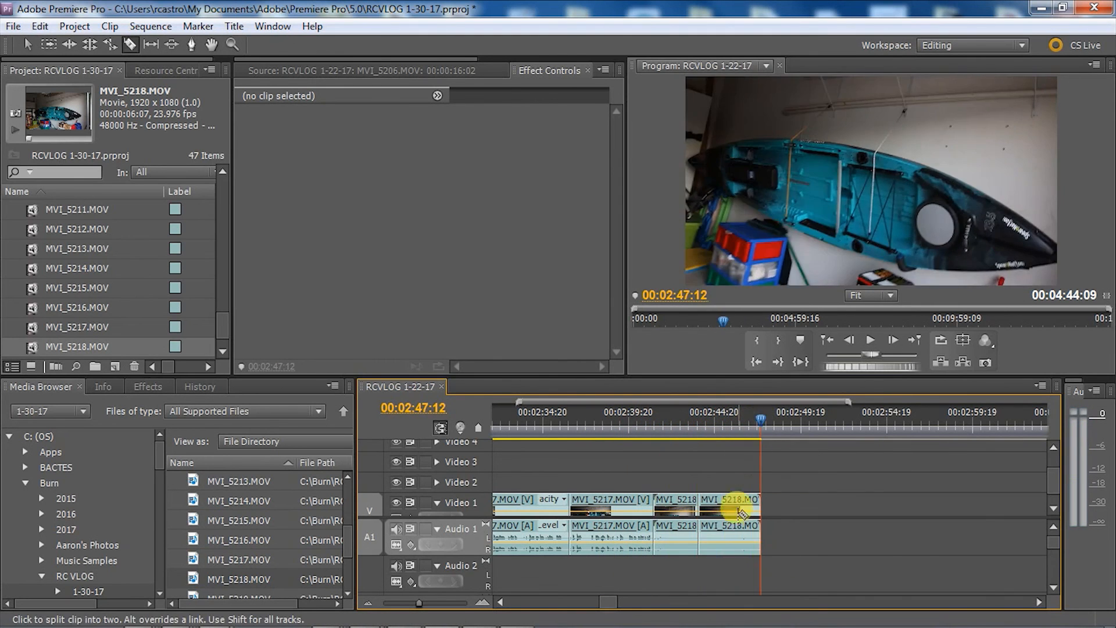
right_click(748, 504)
click(785, 115)
Step: Add MVI_5219 directly after the shortened MVI_5218 clip on Video 1 and play it from the join
click(347, 594)
drag(249, 493, 700, 503)
click(690, 416)
key(space)
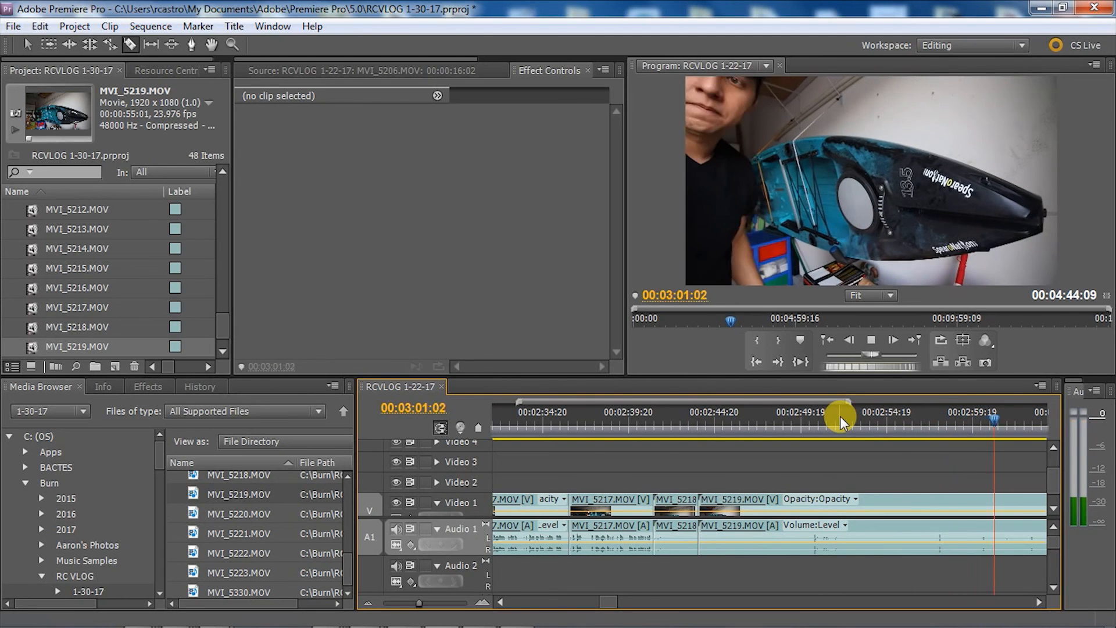
Step: Split MVI_5219 at 00:03:11:23, just before the talking starts, and ripple delete the part before the cut
key(space)
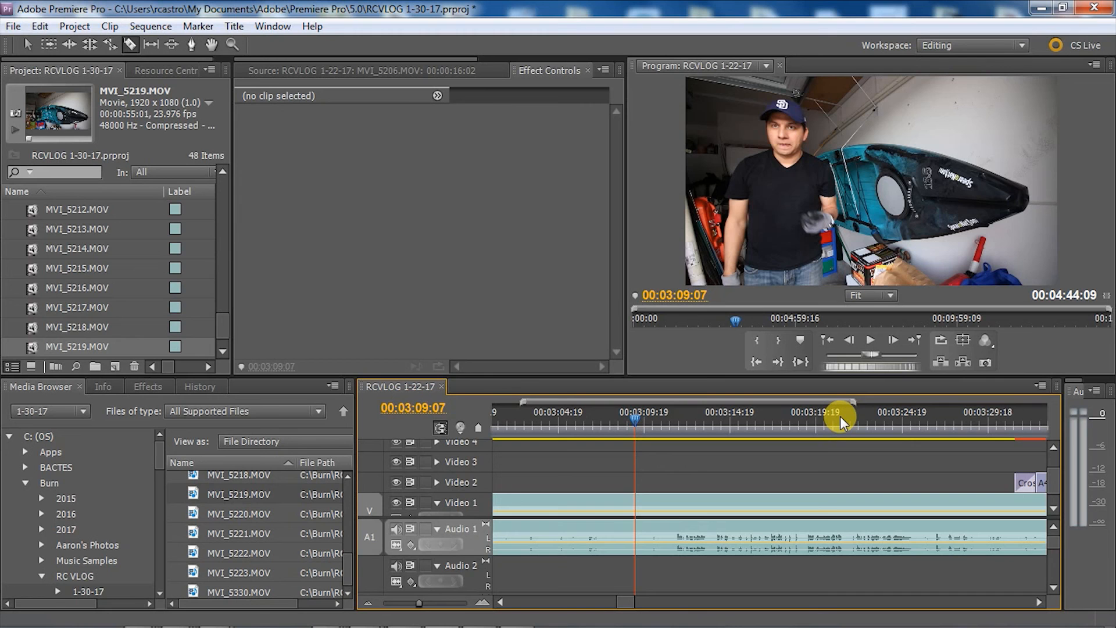
key(space)
click(670, 417)
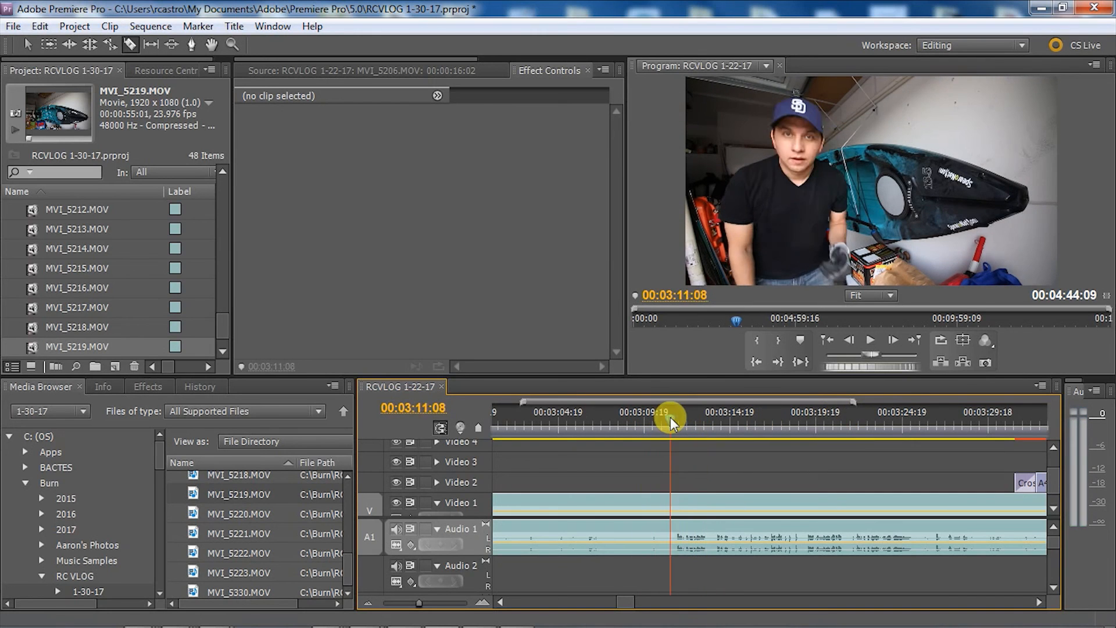
right_click(655, 502)
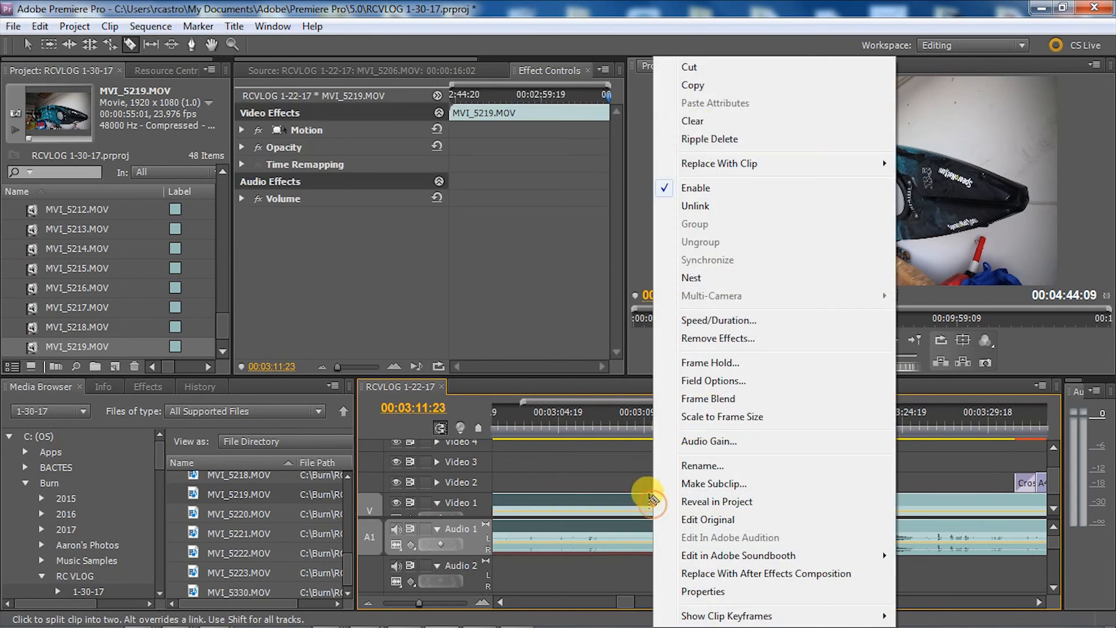
click(709, 138)
Step: Replay MVI_5219 from the join, split it at about 00:02:53, and continue reviewing from about 00:03:00
click(500, 600)
click(632, 414)
key(space)
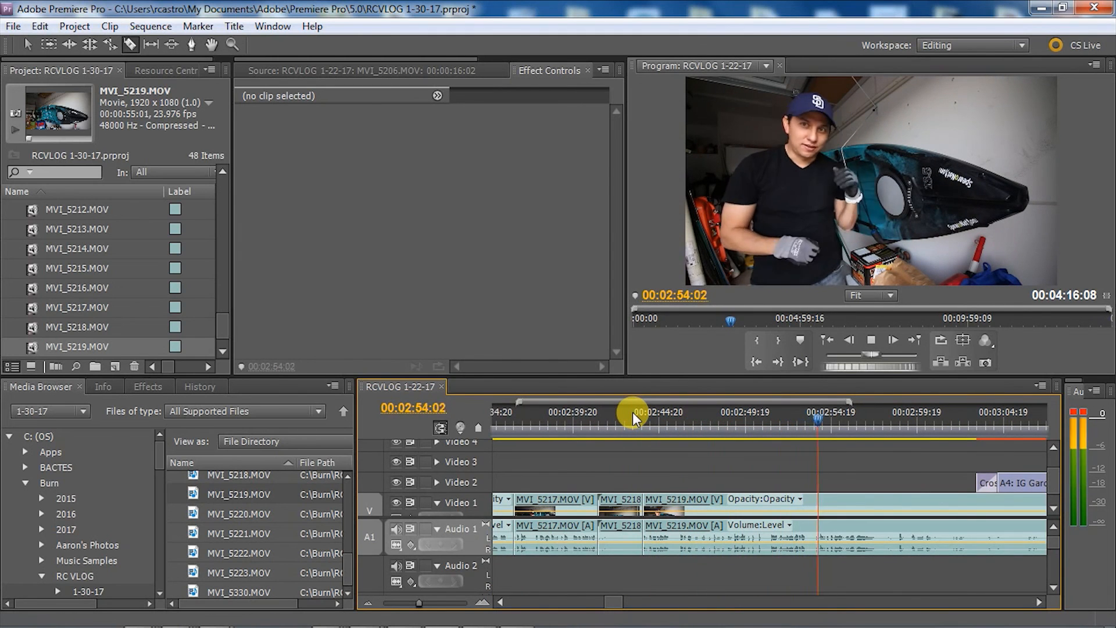
click(787, 414)
key(space)
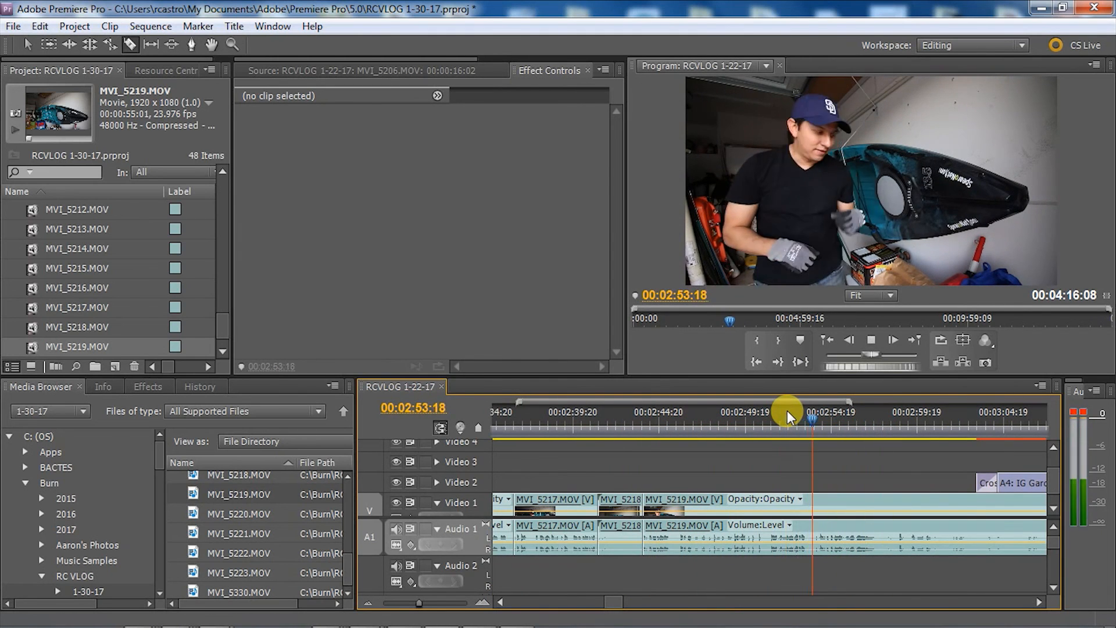
key(space)
click(812, 501)
click(915, 410)
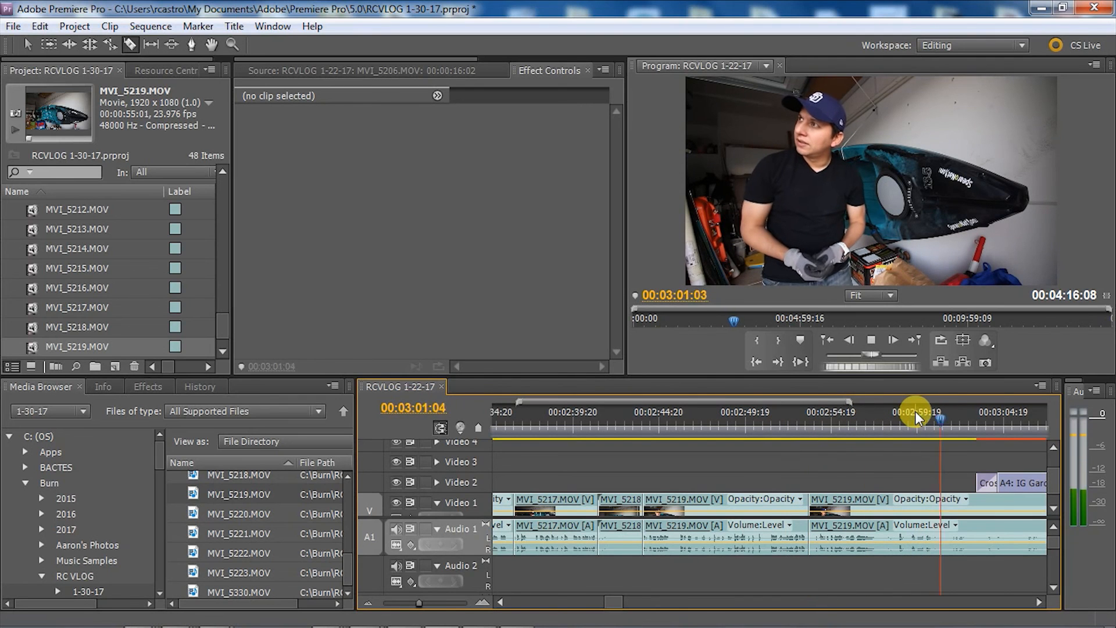
Step: Review the rest of MVI_5219 from about 00:03:04 and delete the part after the 00:02:53 cut
click(1001, 415)
key(space)
key(v)
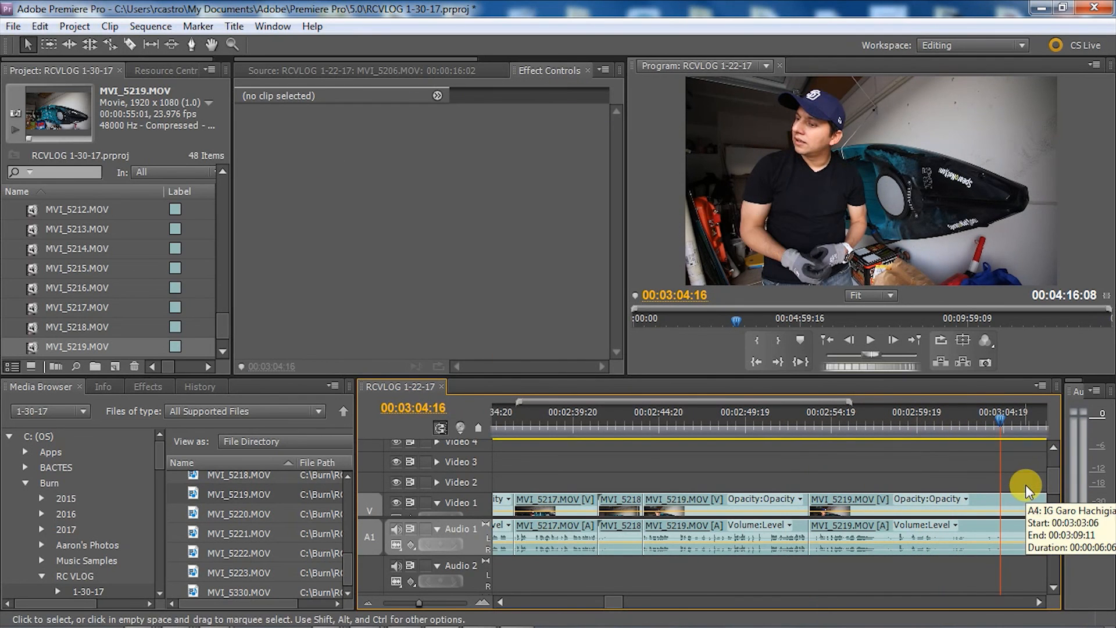
key(space)
click(500, 602)
click(632, 412)
key(space)
right_click(711, 505)
click(750, 123)
Step: Play the end of the shortened MVI_5219, add MVI_5220 directly after it on Video 1 and play the new clip
click(583, 411)
key(space)
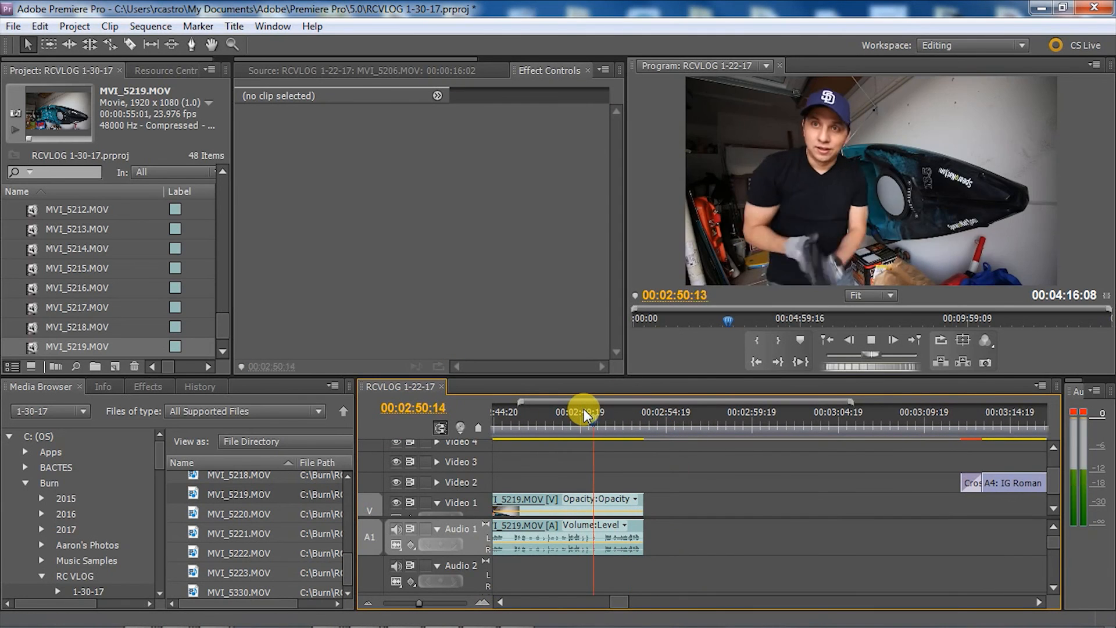
drag(191, 512, 679, 506)
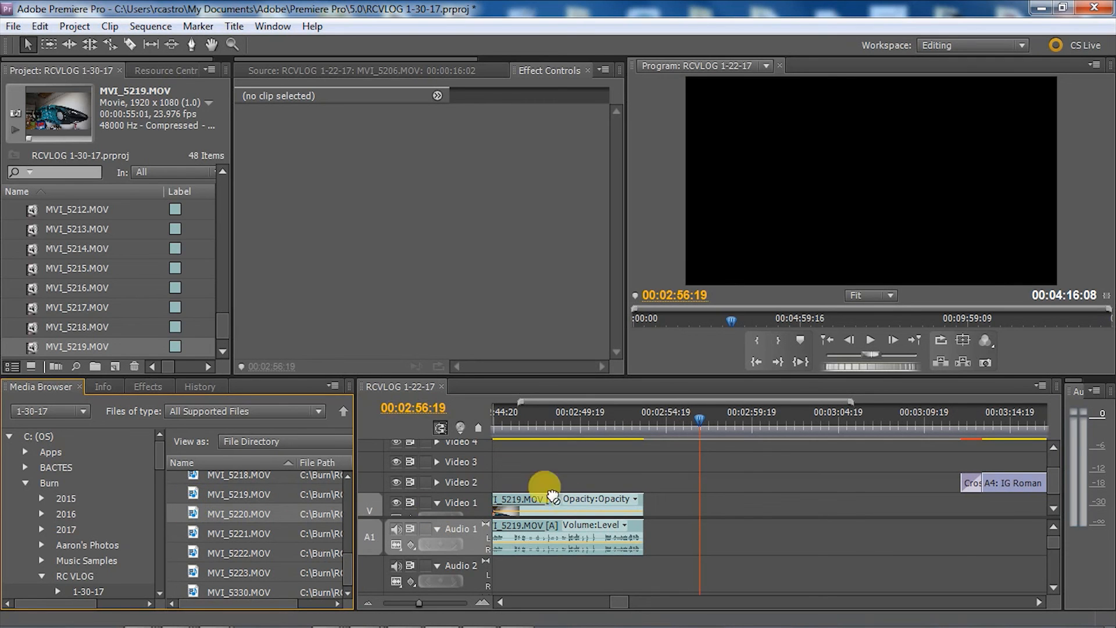
drag(510, 481, 643, 459)
key(space)
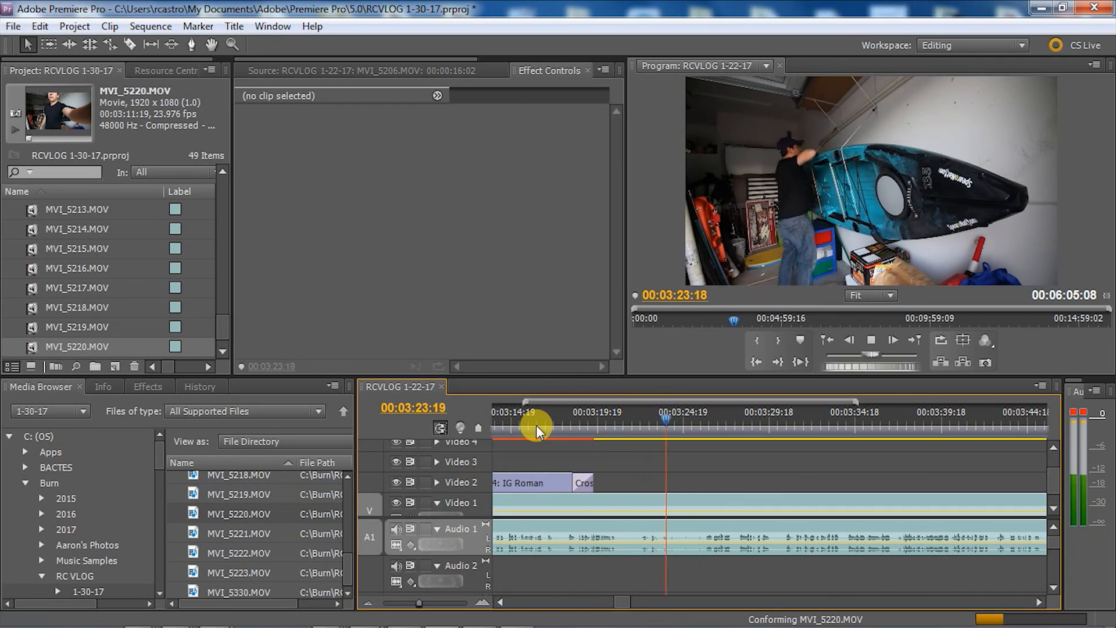
Step: Split MVI_5220 at 00:03:28:10 and ripple delete the part before the cut
click(723, 414)
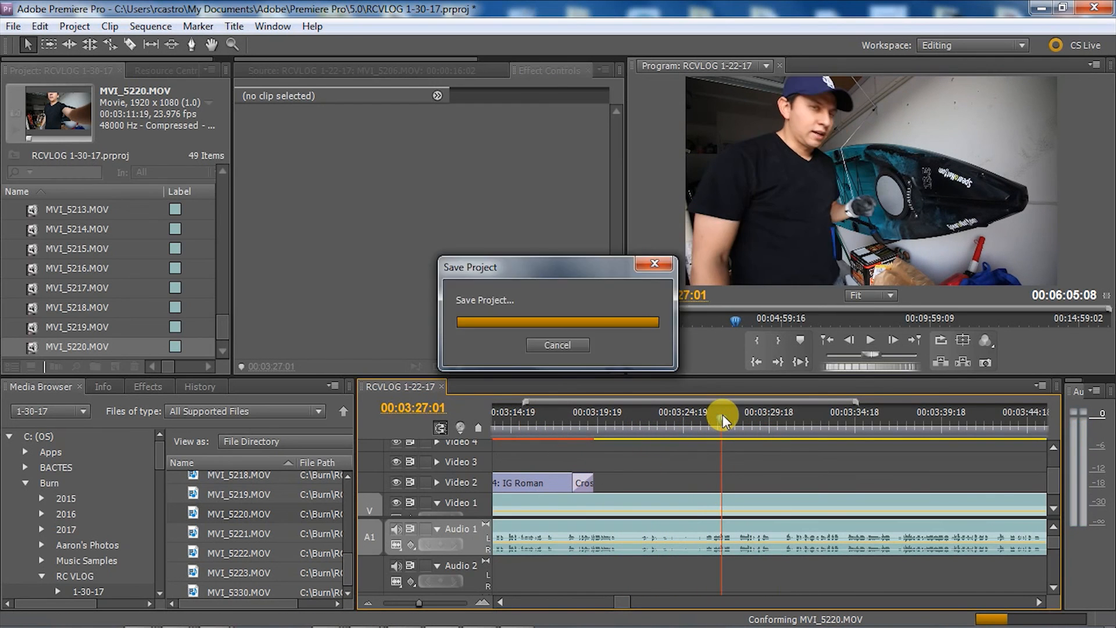
key(space)
key(c)
click(737, 509)
right_click(738, 506)
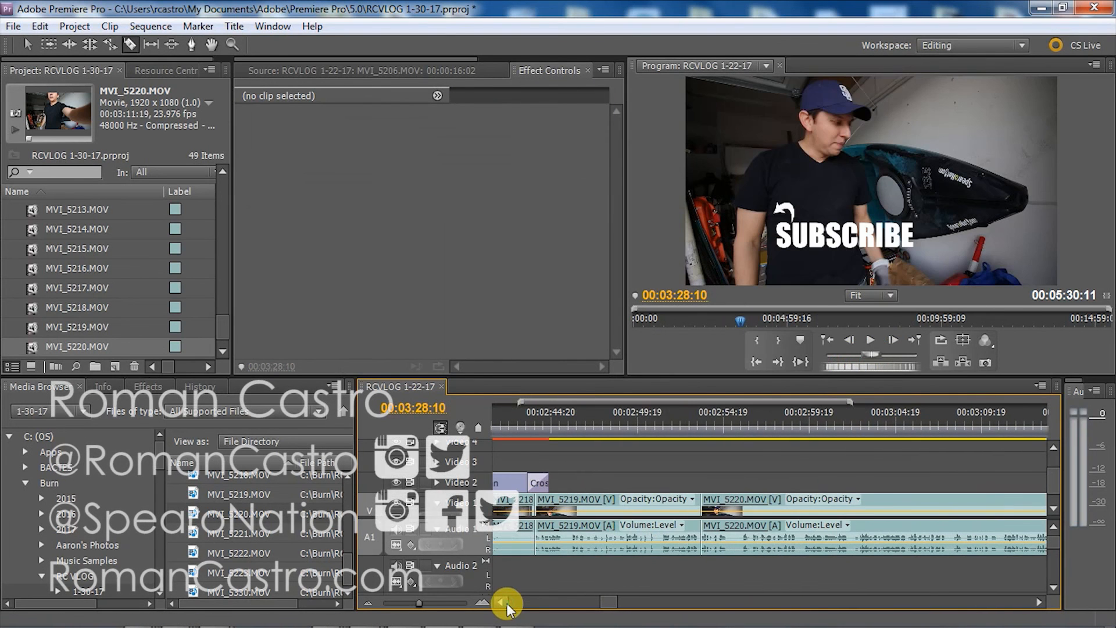
Step: Play MVI_5220 from its join with MVI_5219, split it at 00:02:56:20 and ripple delete the part before the cut
click(680, 415)
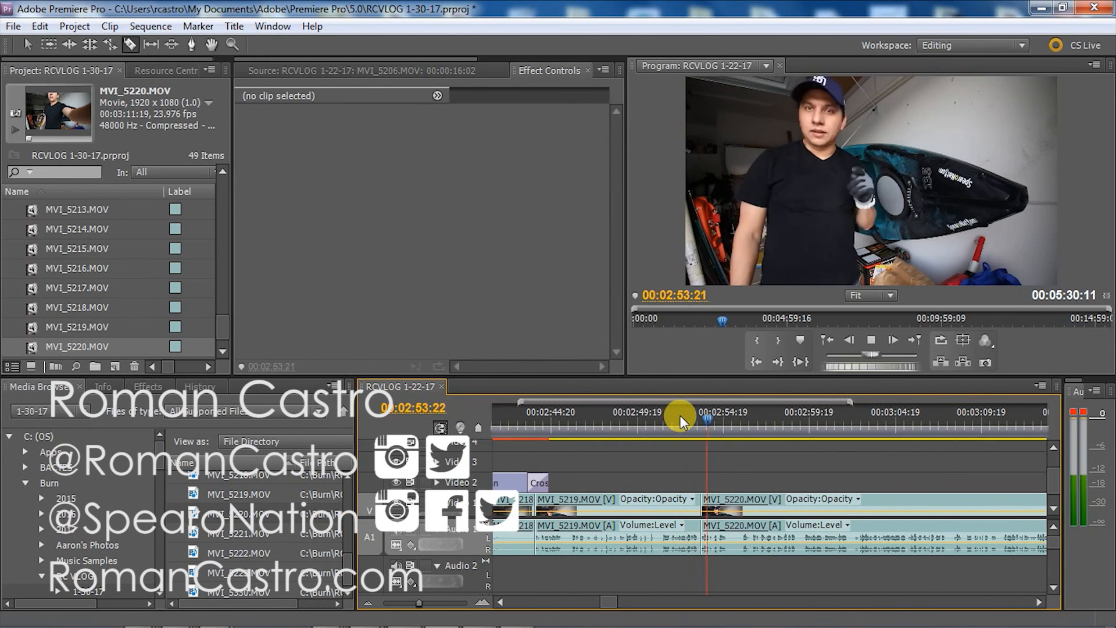
click(745, 419)
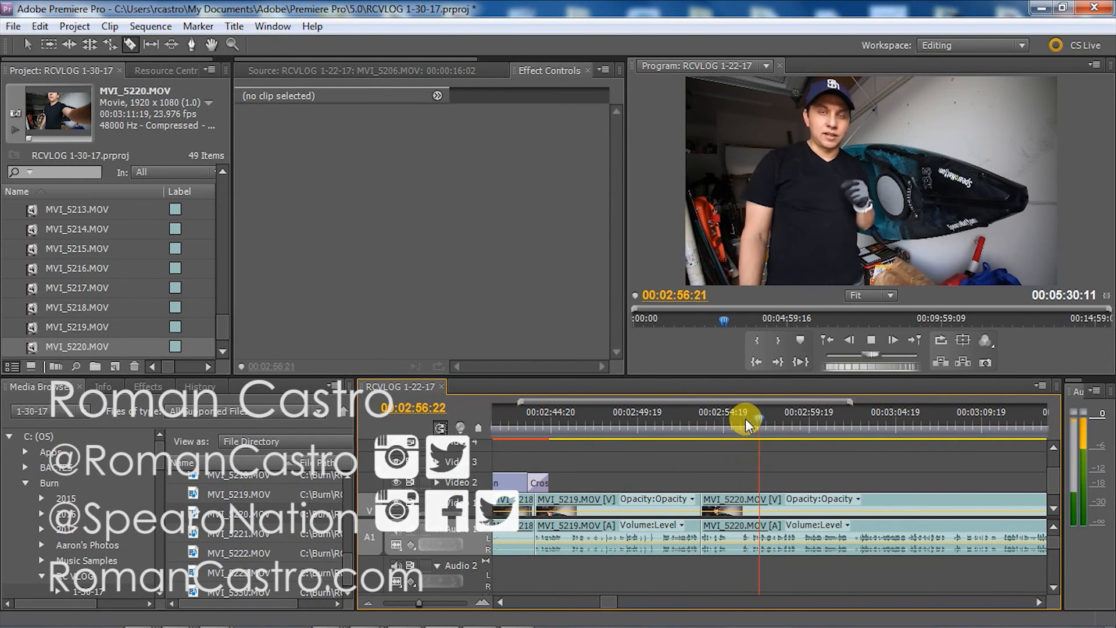
click(762, 501)
right_click(730, 504)
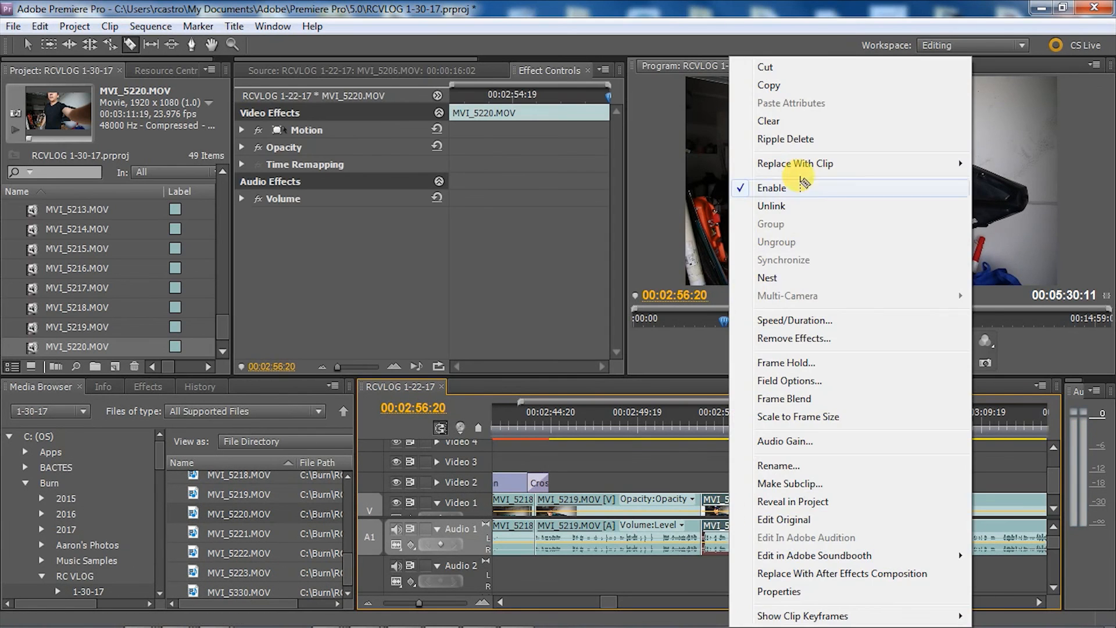
click(807, 141)
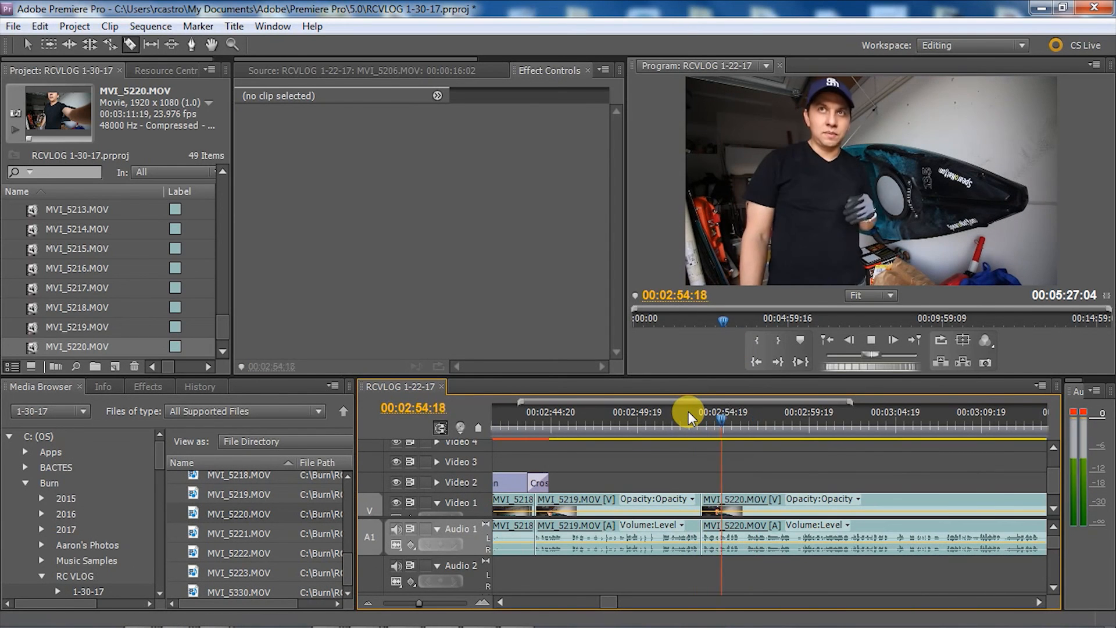
Step: Review MVI_5220 from the join and split it at 00:03:19:13
key(space)
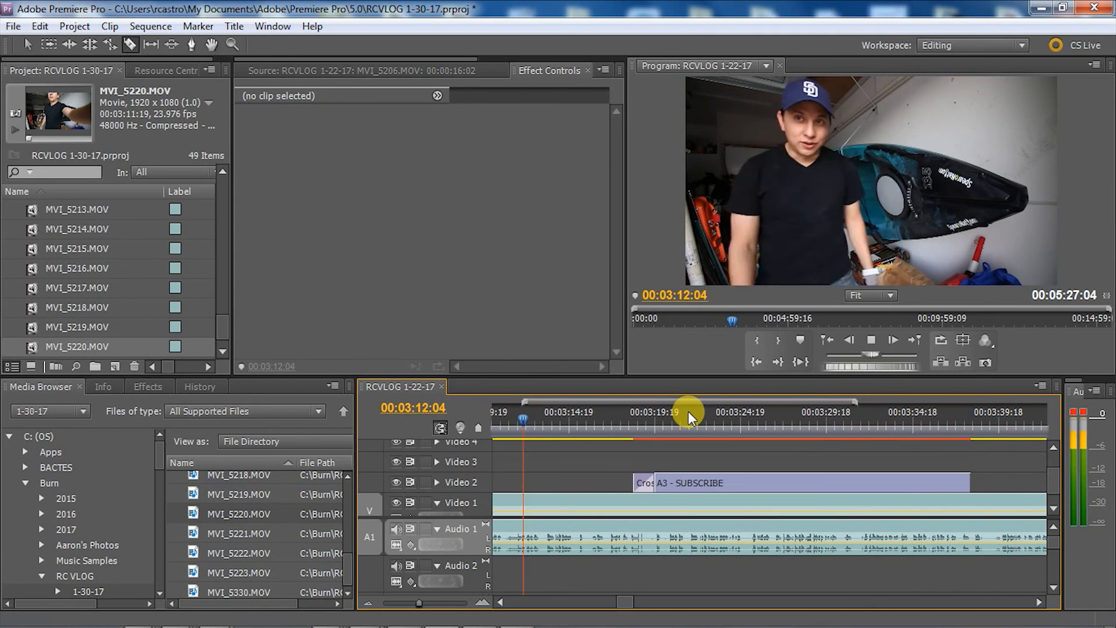
key(space)
click(499, 601)
click(629, 419)
key(space)
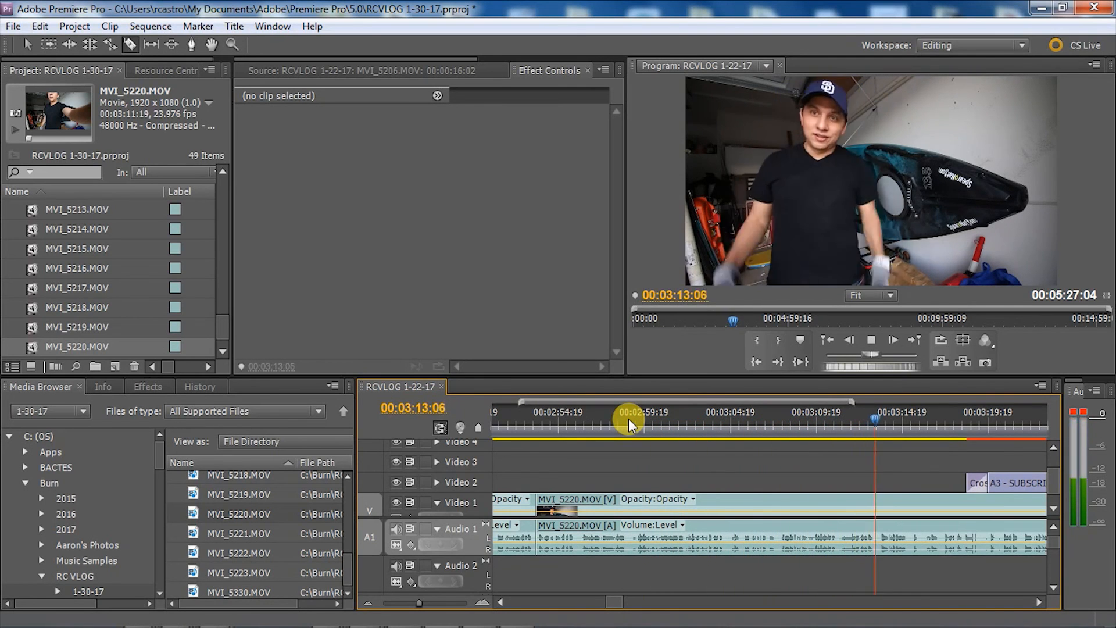
key(space)
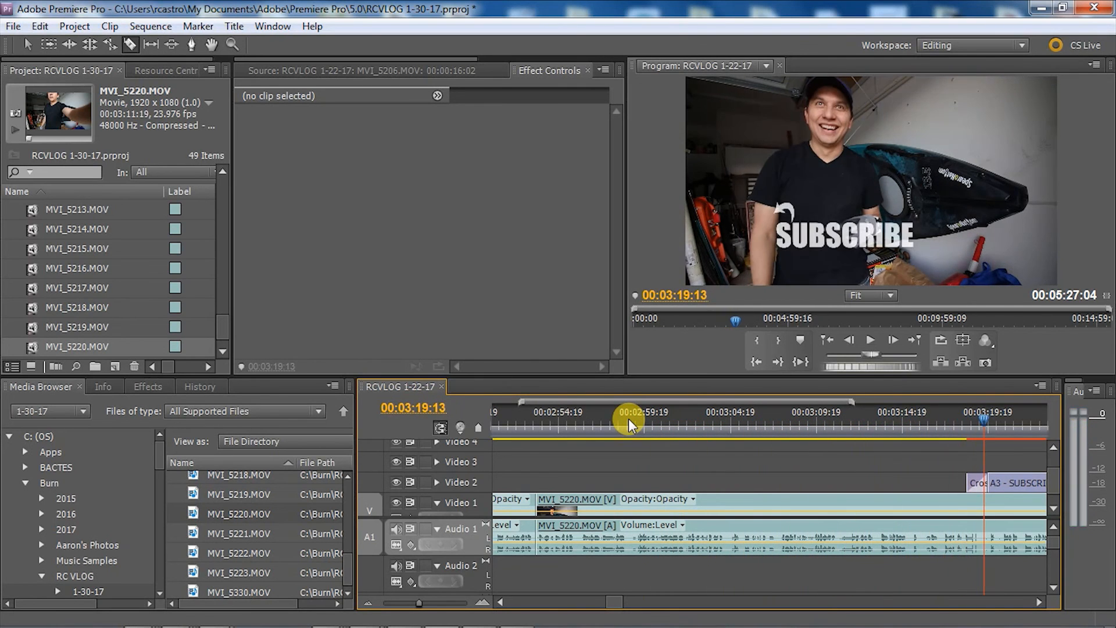
click(985, 503)
Step: Split MVI_5220 again at 00:03:25:01 and ripple delete the section between this cut and the one at 00:03:19:13
key(space)
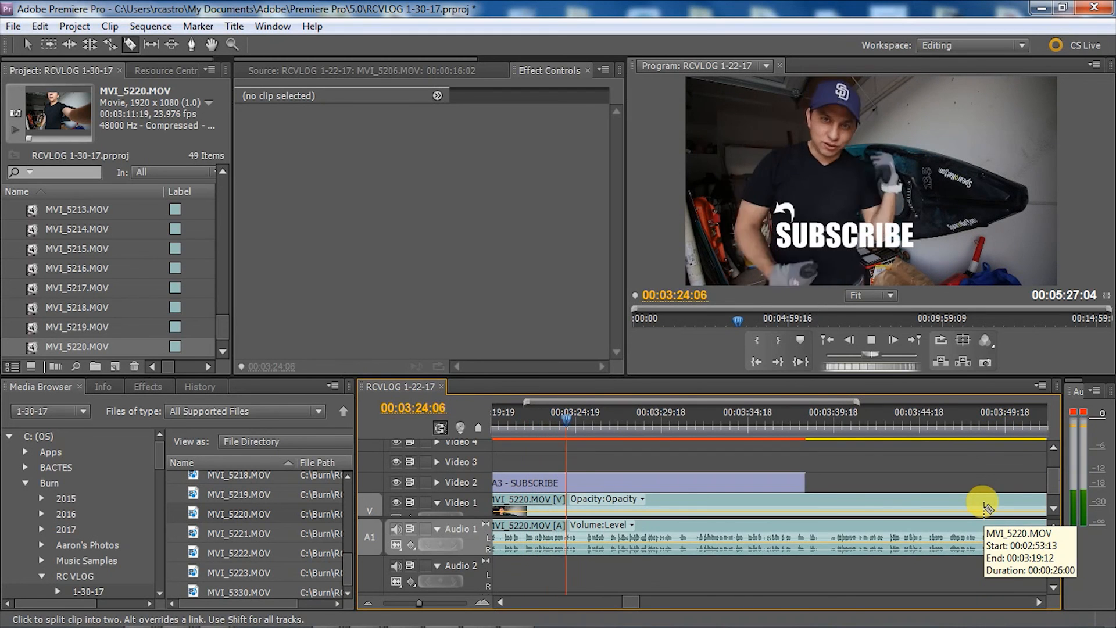
key(space)
drag(570, 421, 580, 421)
click(567, 539)
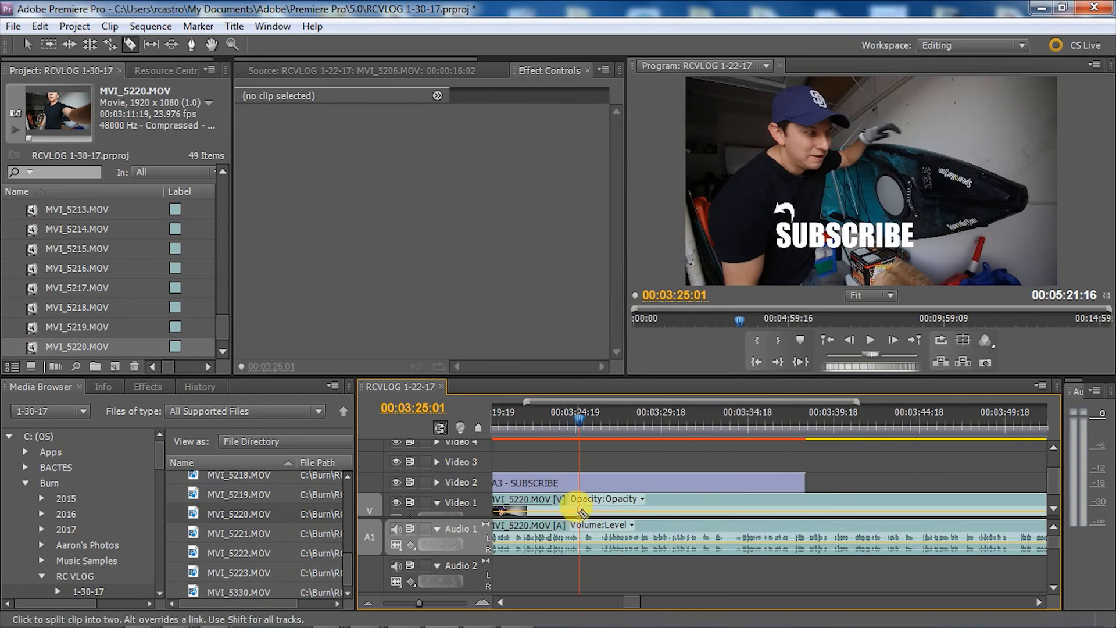
key(ctrl+z)
Step: Replay the join at 00:03:19:13, split MVI_5220 at 00:03:17:02 and ripple delete the short piece up to the join
scroll(601, 423, up, 3)
click(644, 410)
key(space)
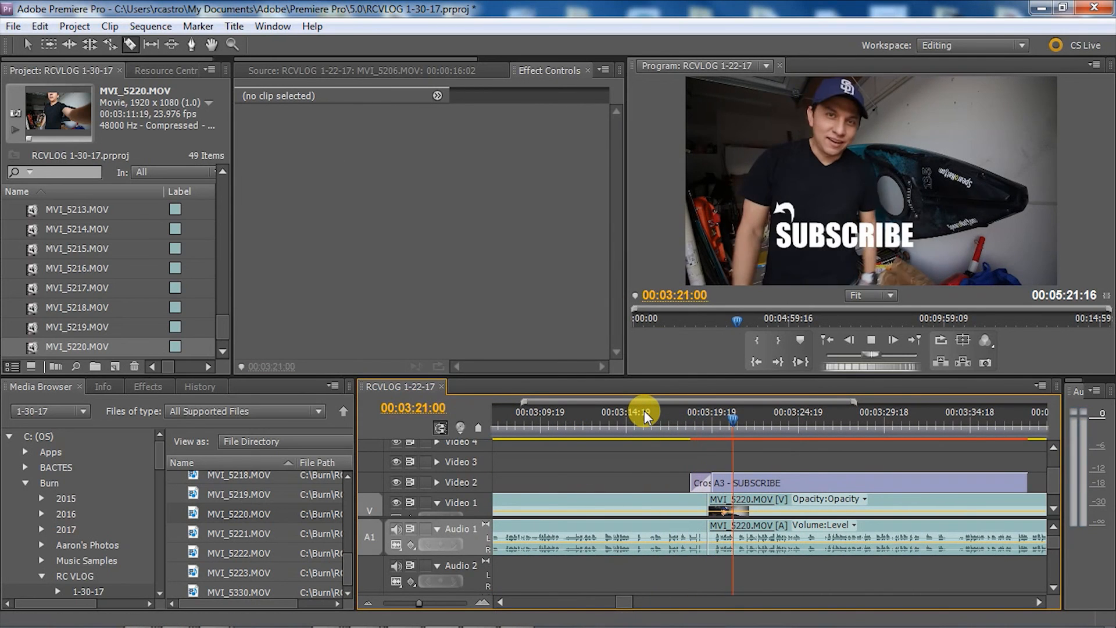
click(643, 410)
click(665, 500)
right_click(669, 500)
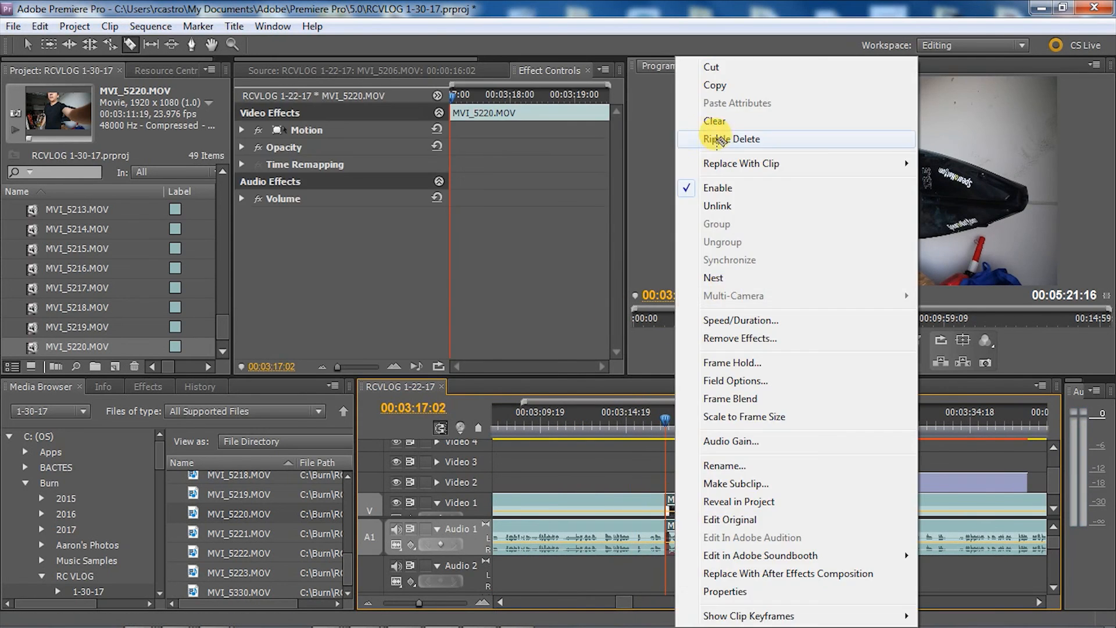
click(680, 141)
Step: Play MVI_5220 across the new join, review it up to about 00:03:45 and split it at 00:03:47:00
click(592, 413)
key(space)
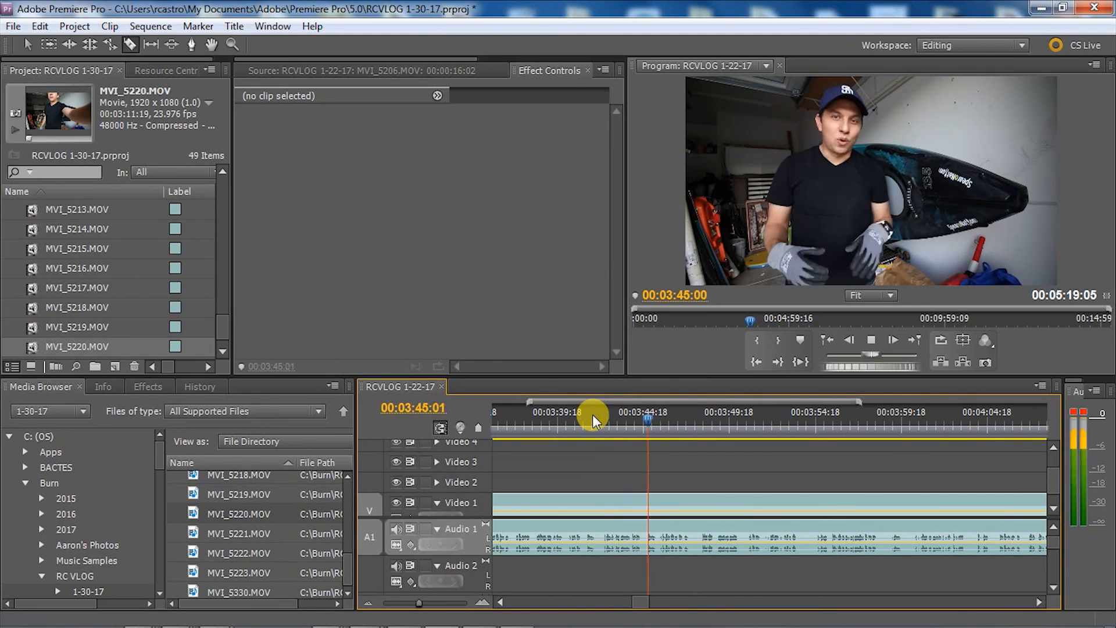
click(666, 422)
click(618, 410)
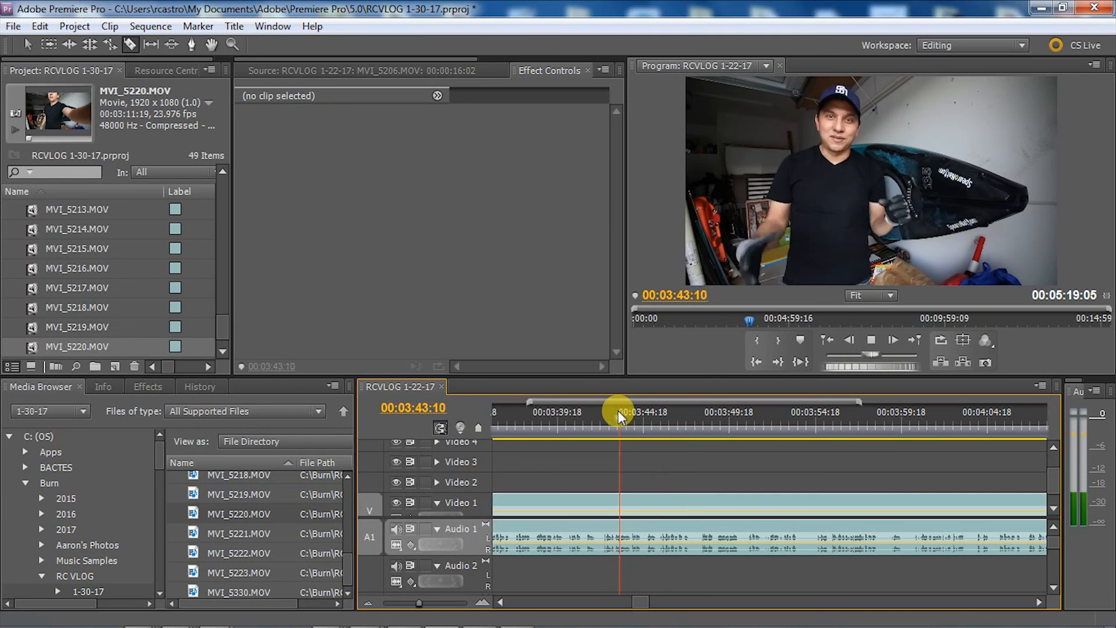
key(space)
click(668, 501)
key(space)
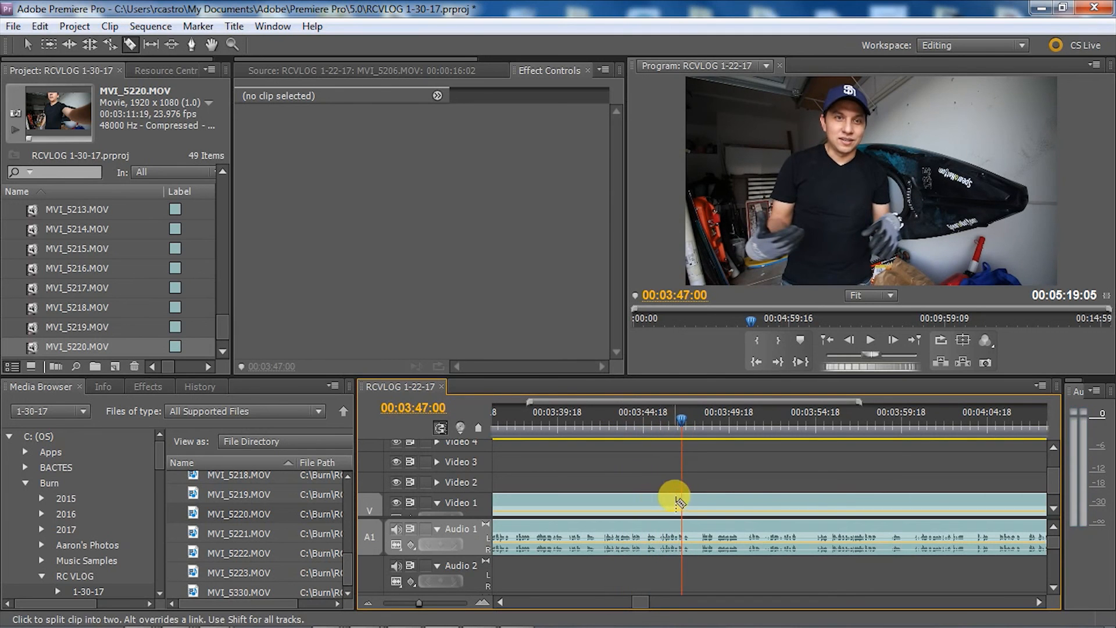
Step: Split MVI_5220 at about 00:03:55 and ripple delete the section between this cut and the one at 00:03:47:00
click(801, 412)
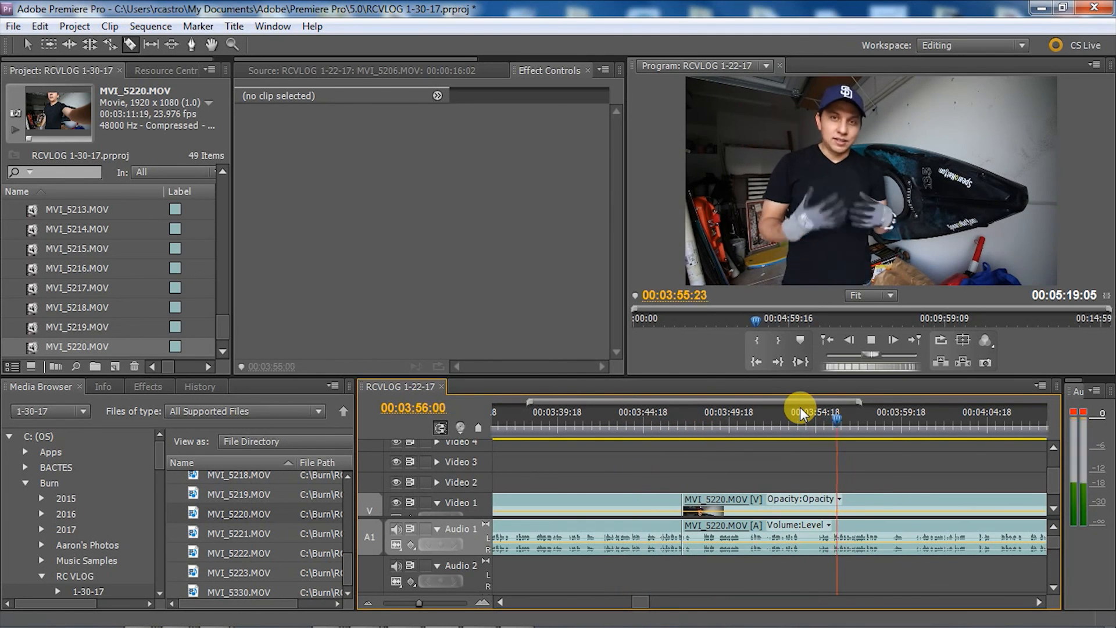
drag(888, 413, 810, 415)
key(space)
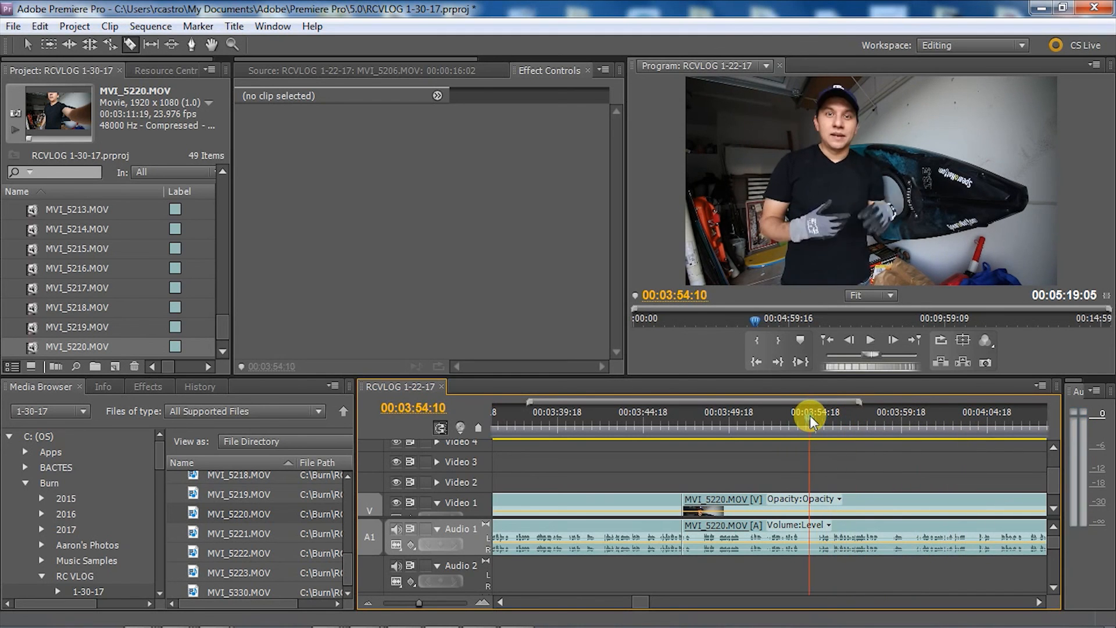
click(781, 508)
key(ctrl+z)
Step: Play across the 00:03:47:00 join, split MVI_5220 at 00:03:50:00 and 00:03:51:23, and ripple delete the piece between the cuts
click(654, 416)
key(space)
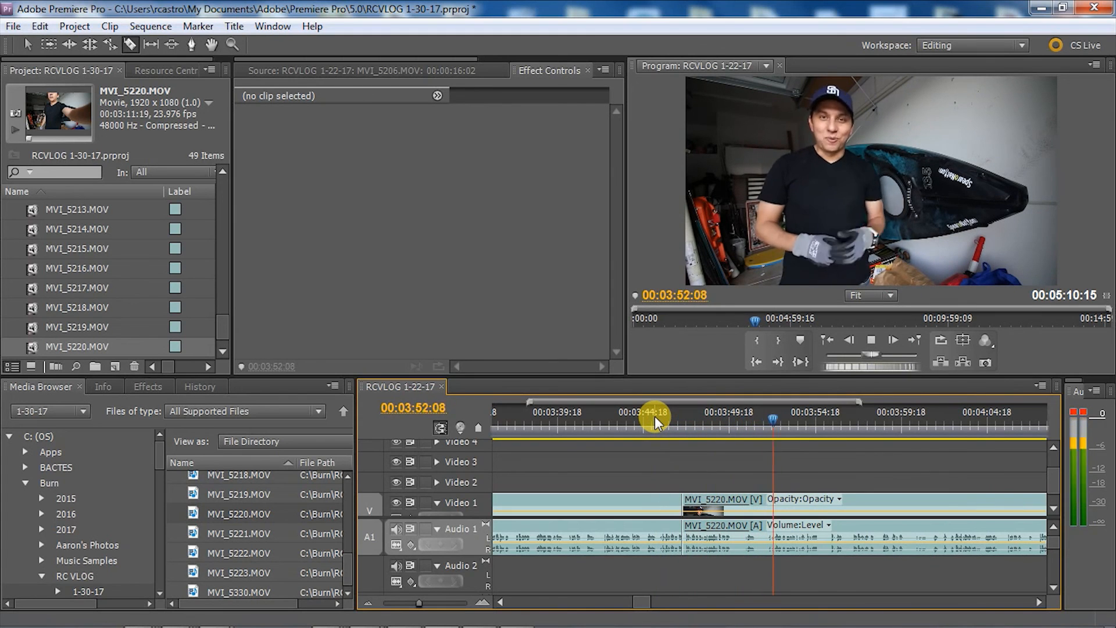
key(space)
click(732, 506)
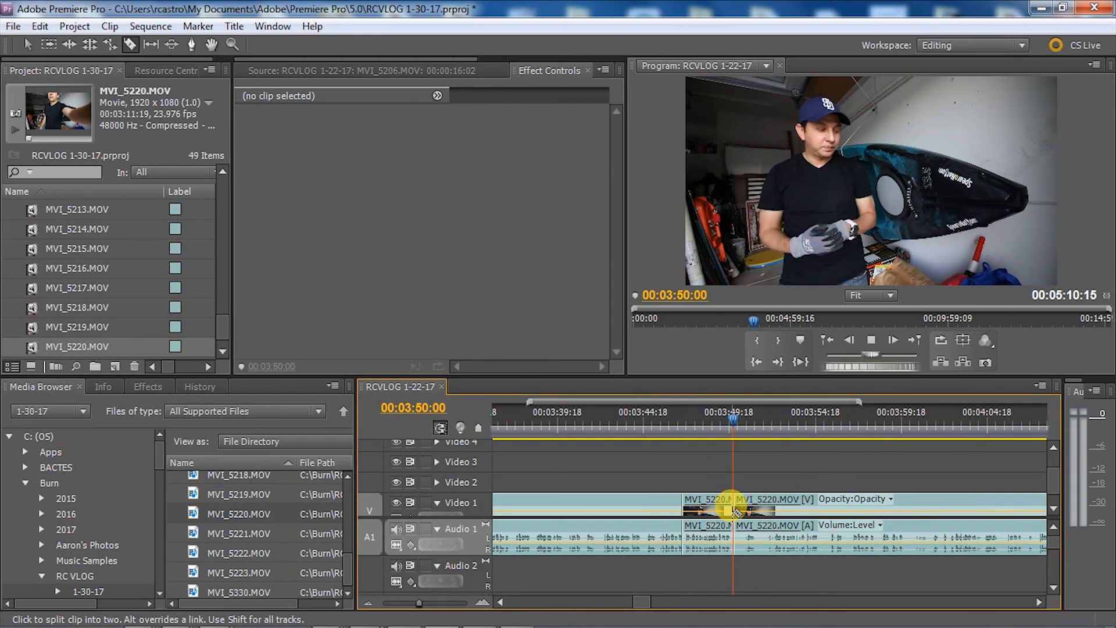
right_click(766, 507)
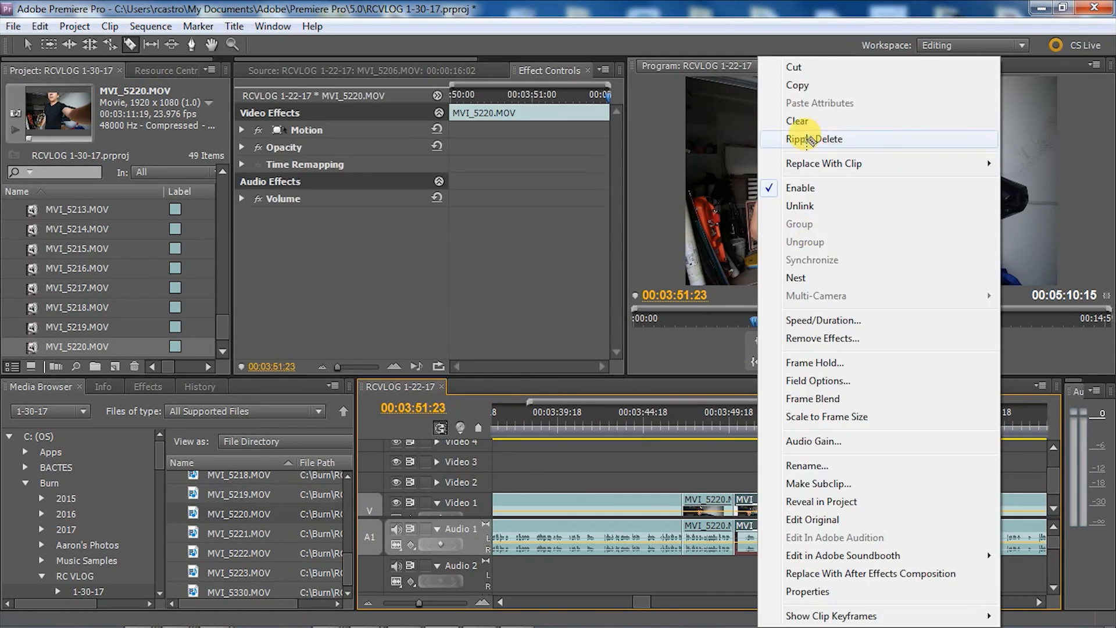
click(871, 137)
Step: Play MVI_5220 from the 00:03:50:00 join and split it at about 00:04:08:08
click(718, 423)
key(space)
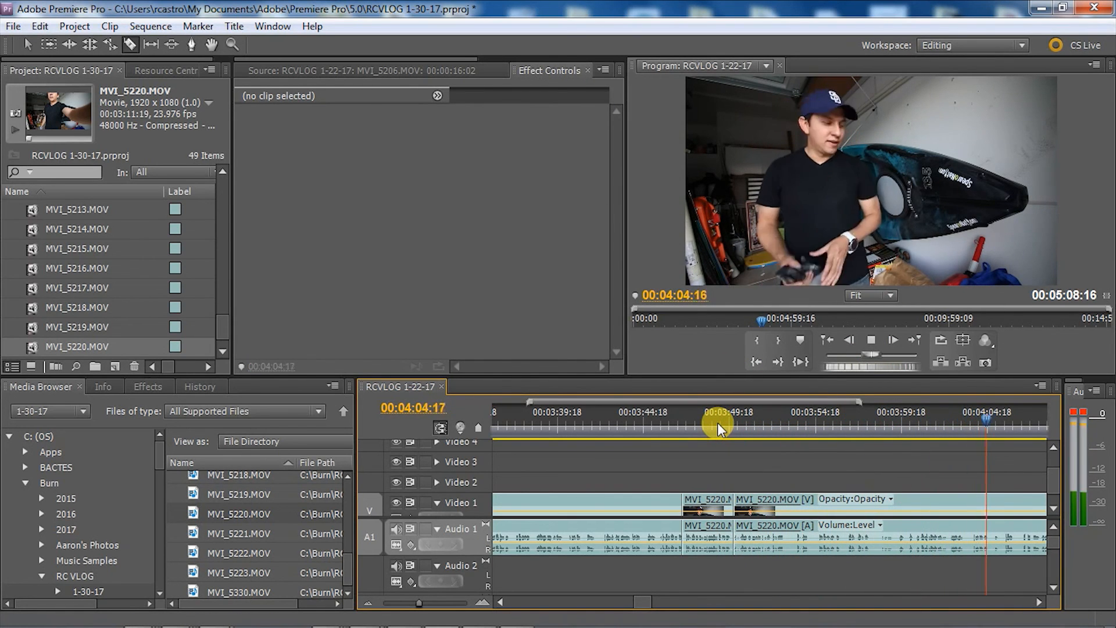
click(552, 504)
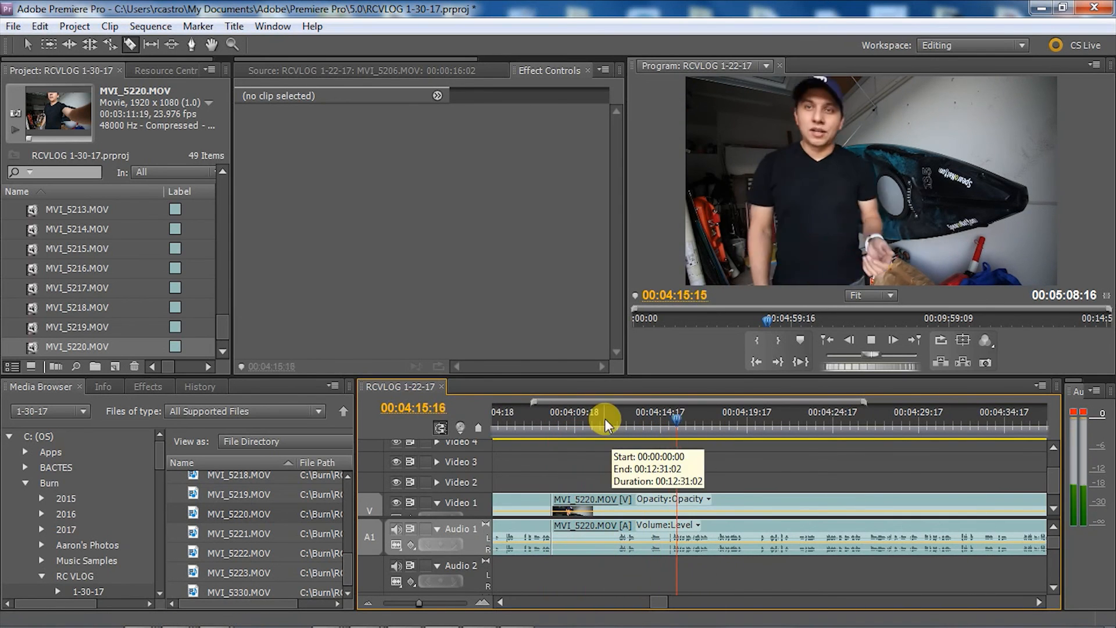
Step: Split MVI_5220 at 00:04:04:22 and ripple delete the section from there to the 00:04:08 cut
click(503, 414)
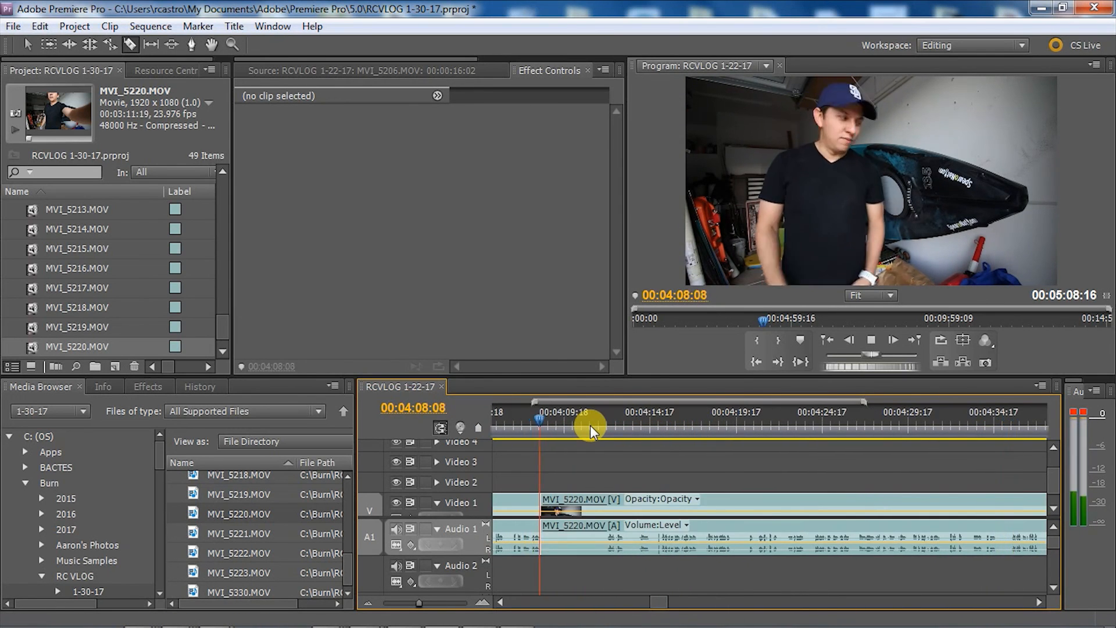
click(500, 601)
click(748, 410)
key(space)
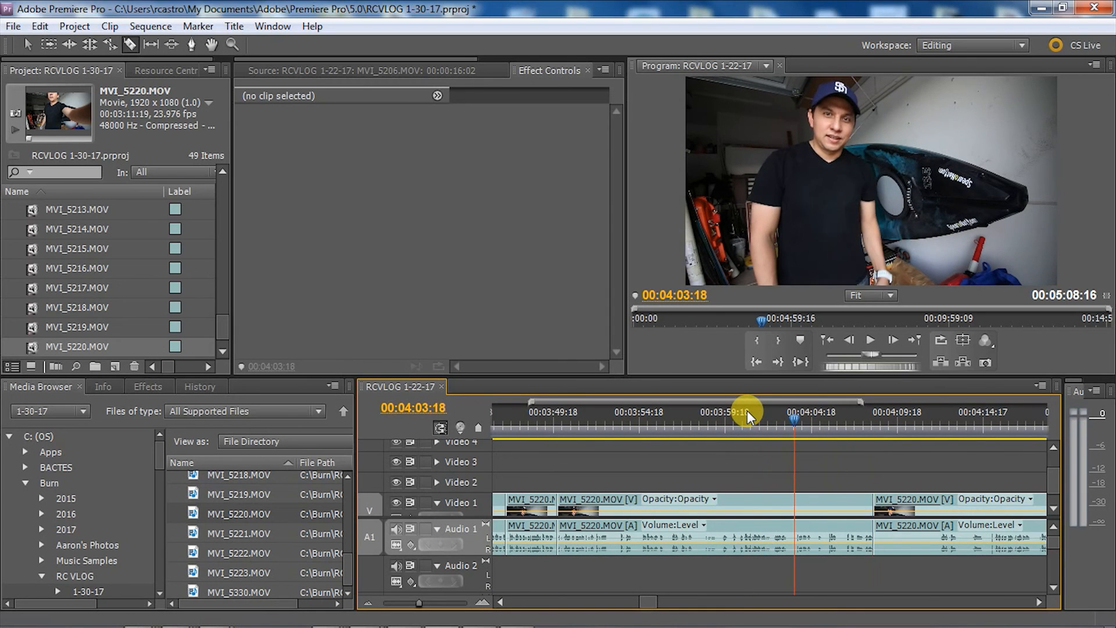
right_click(816, 500)
click(900, 142)
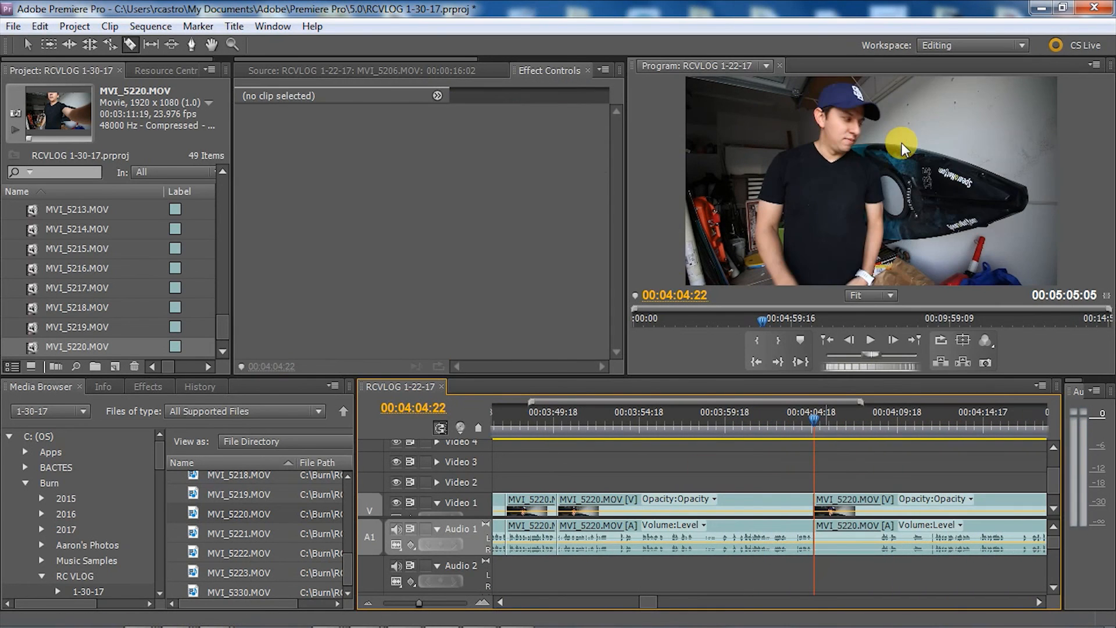
Step: Review MVI_5220 past the 00:04:04:22 join, split it at about 00:04:17 and ripple delete the section between join and cut
click(914, 411)
key(space)
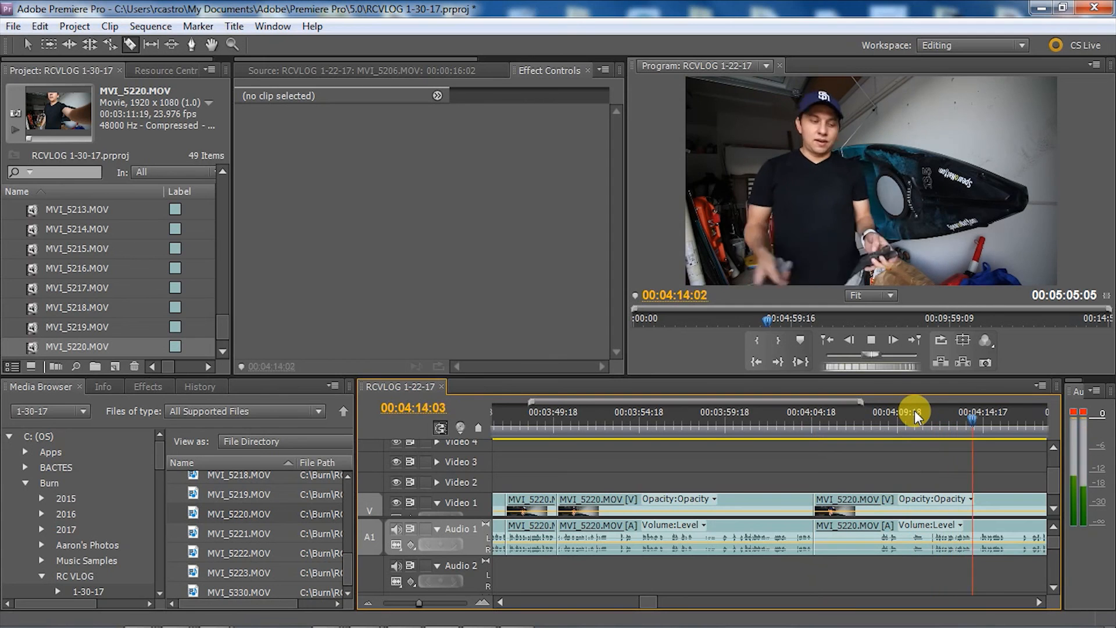
click(524, 416)
click(528, 416)
click(530, 505)
right_click(526, 505)
click(604, 138)
Step: Replay MVI_5220 across the 00:04:04:22 join and split it at 00:04:10:15
click(500, 602)
click(636, 423)
key(space)
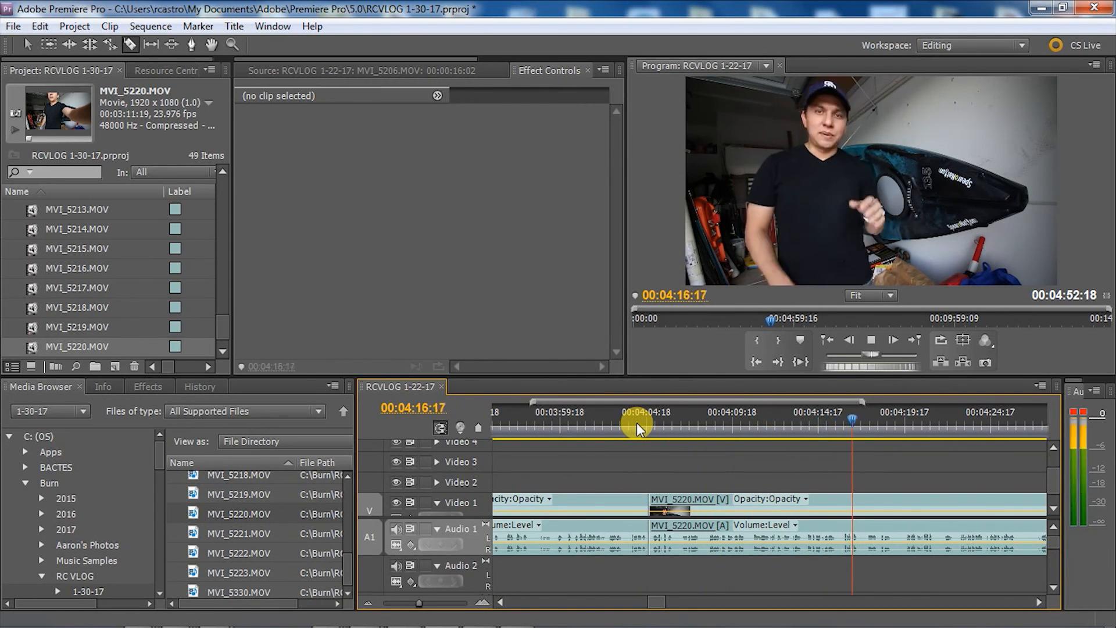
click(860, 413)
drag(860, 413, 718, 421)
key(space)
key(space)
click(746, 503)
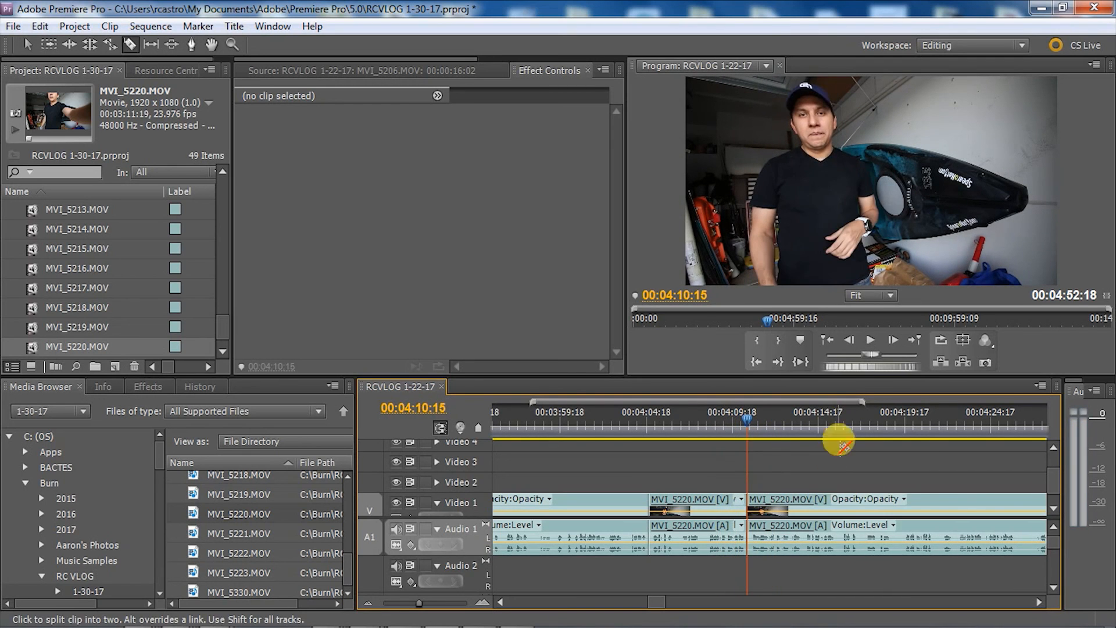
Step: Review up to 00:04:21:10, split MVI_5220 at about 00:04:19 and ripple delete the section back to the 00:04:10:15 cut
key(space)
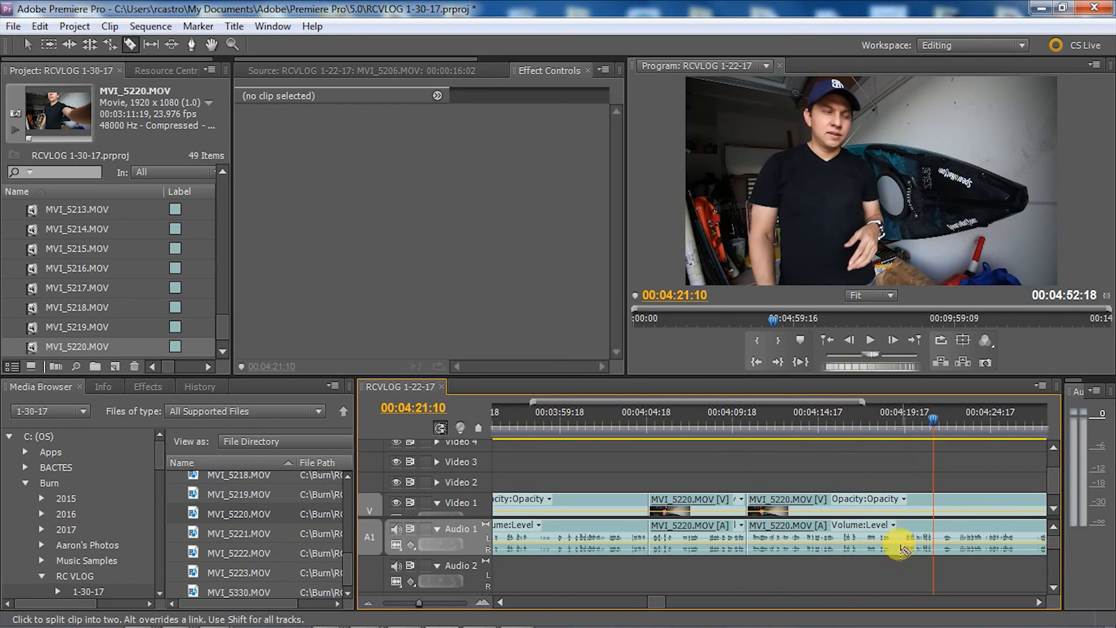
right_click(837, 511)
click(792, 473)
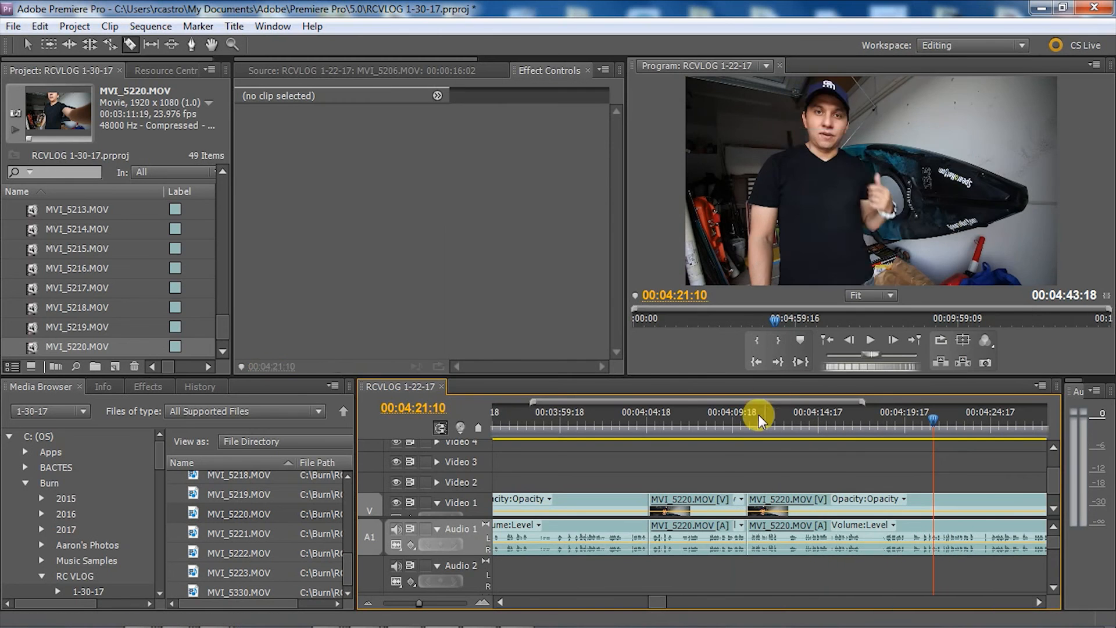
Step: Review MVI_5220 past the 00:04:10:15 join, split it at about 00:04:21:22 and ripple delete the section back to that join
click(724, 413)
key(space)
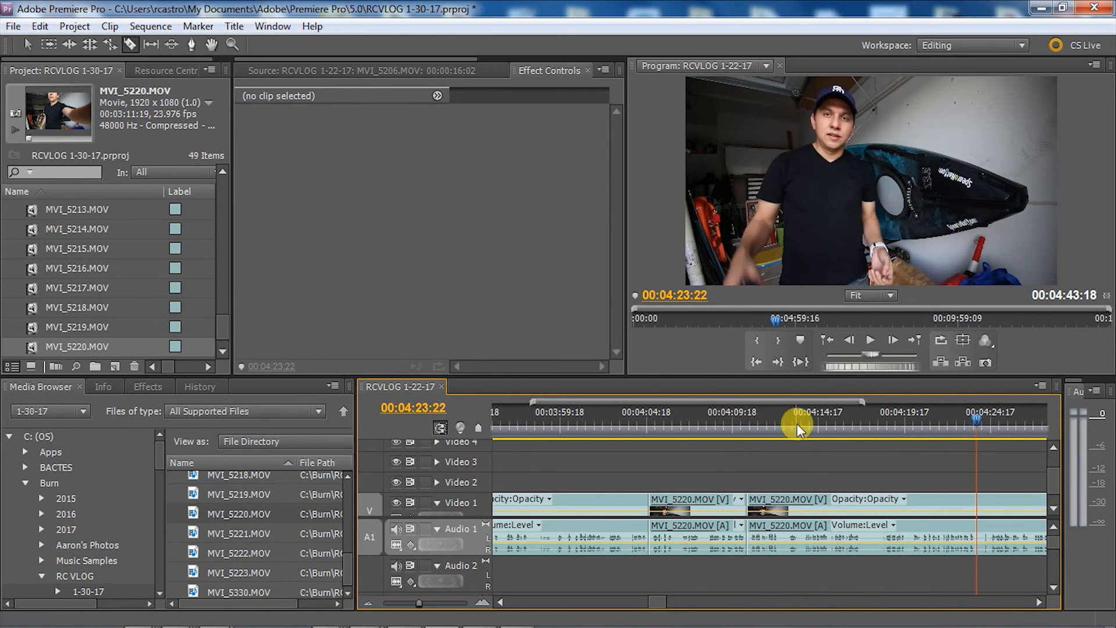
click(623, 423)
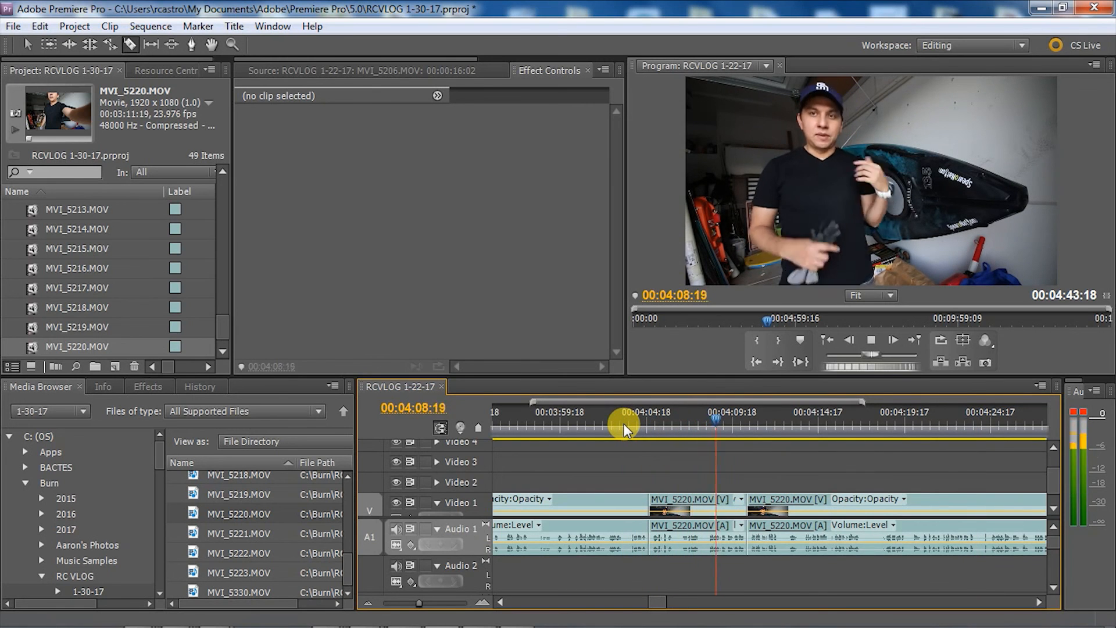
click(884, 410)
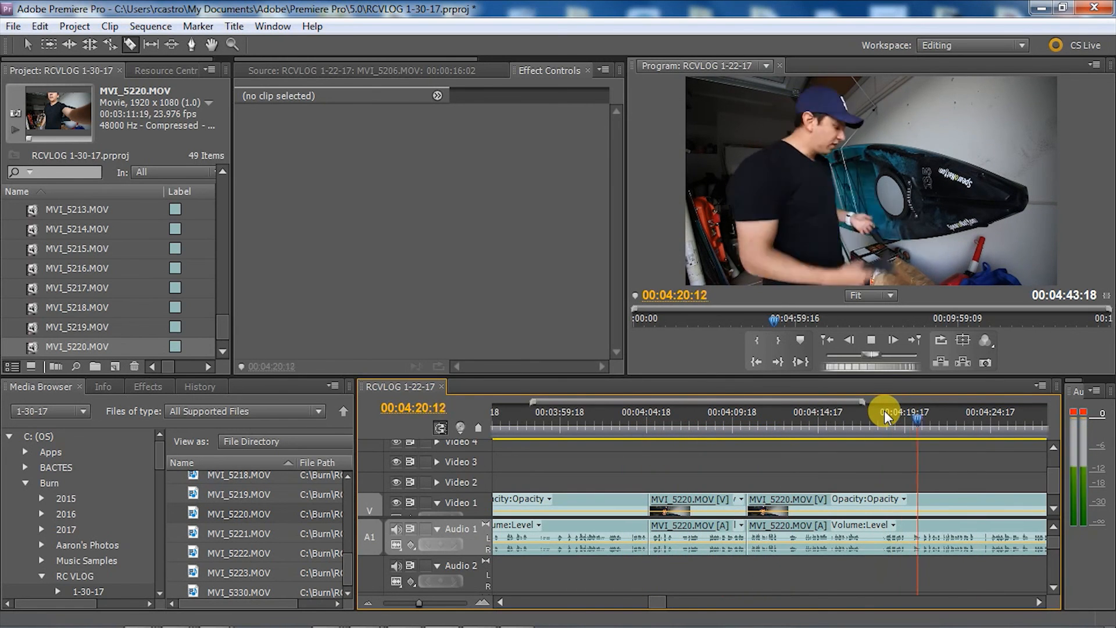
click(905, 413)
key(space)
click(942, 529)
right_click(934, 520)
click(924, 145)
Step: Split MVI_5220 at 00:04:14:15 and again at about 00:04:17:12, and ripple delete the section between the two cuts
click(696, 423)
key(space)
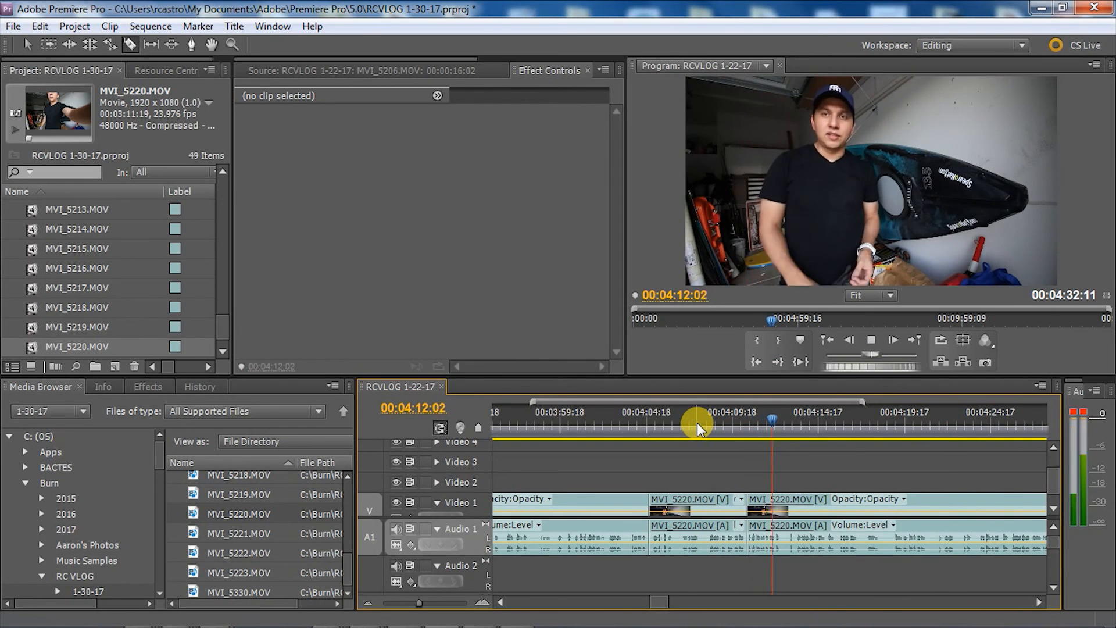
click(759, 421)
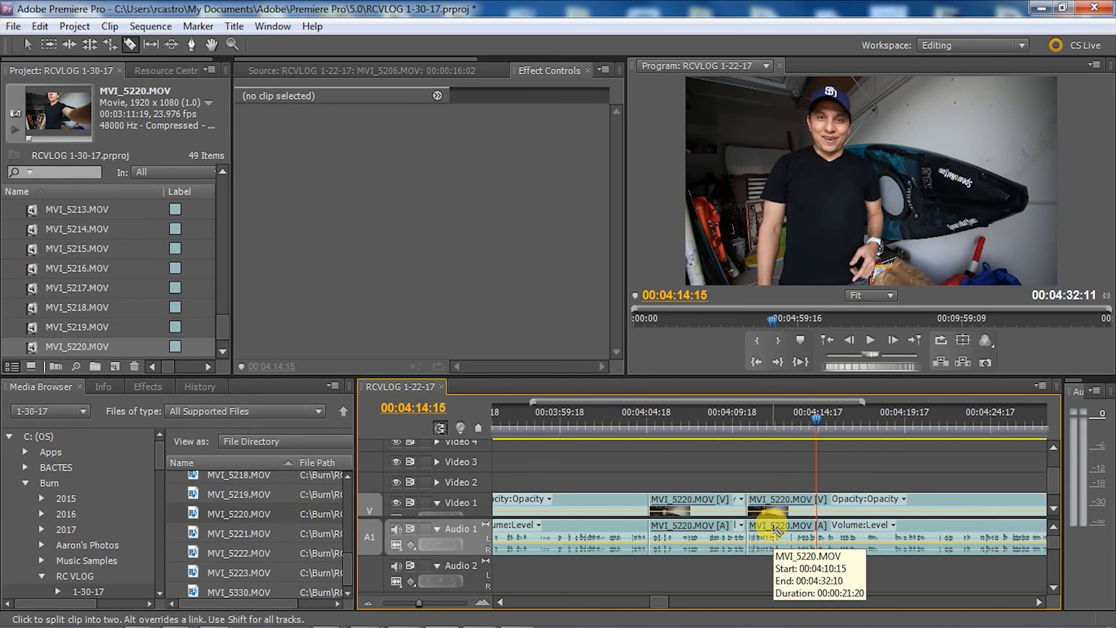
click(816, 504)
click(844, 420)
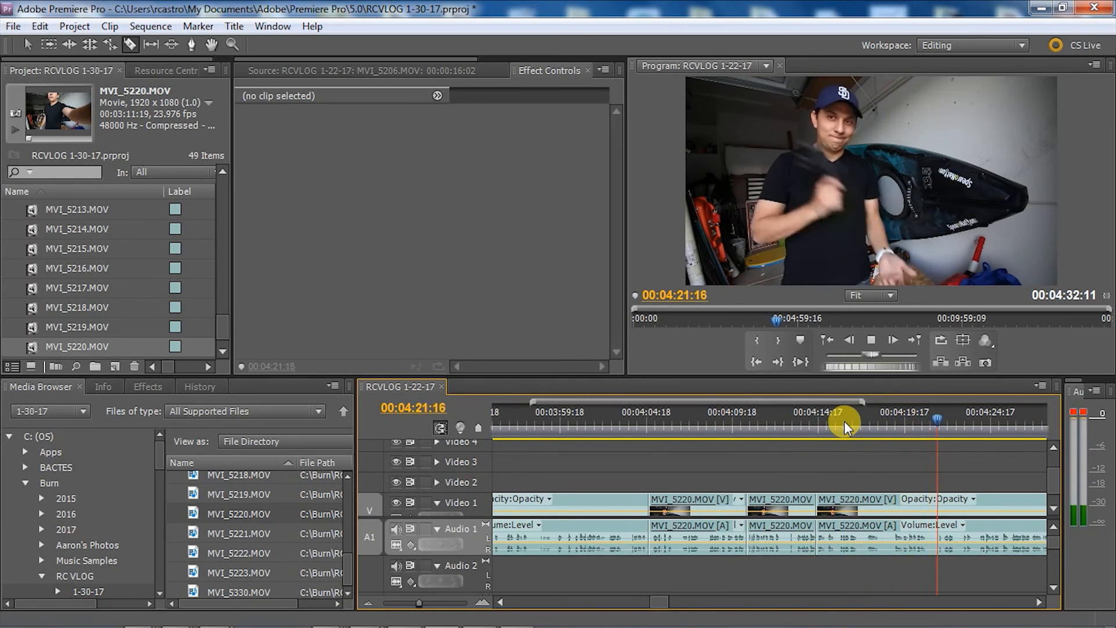
click(853, 418)
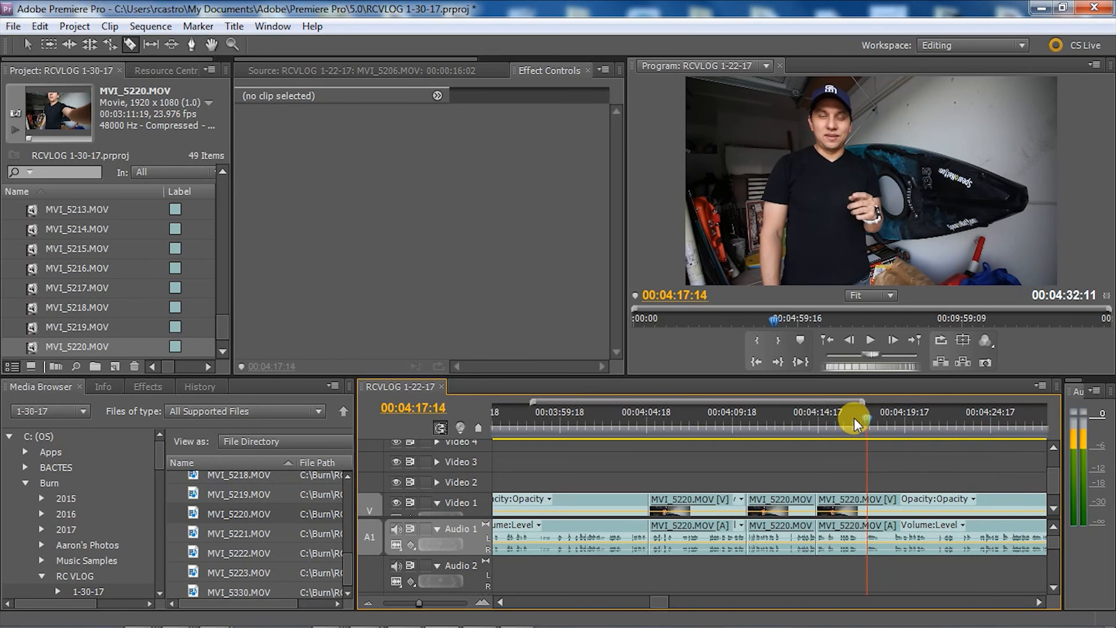
key(space)
key(space)
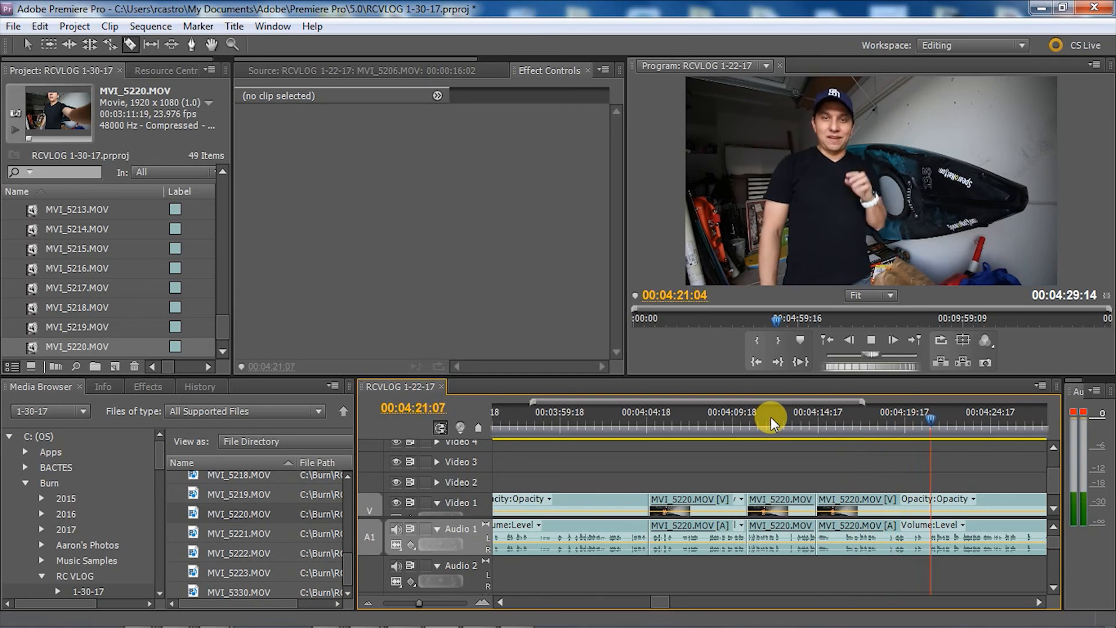
Step: Replay the trimmed MVI_5220 sections, split the clip at 00:04:26:11 and clear everything after that cut
click(517, 421)
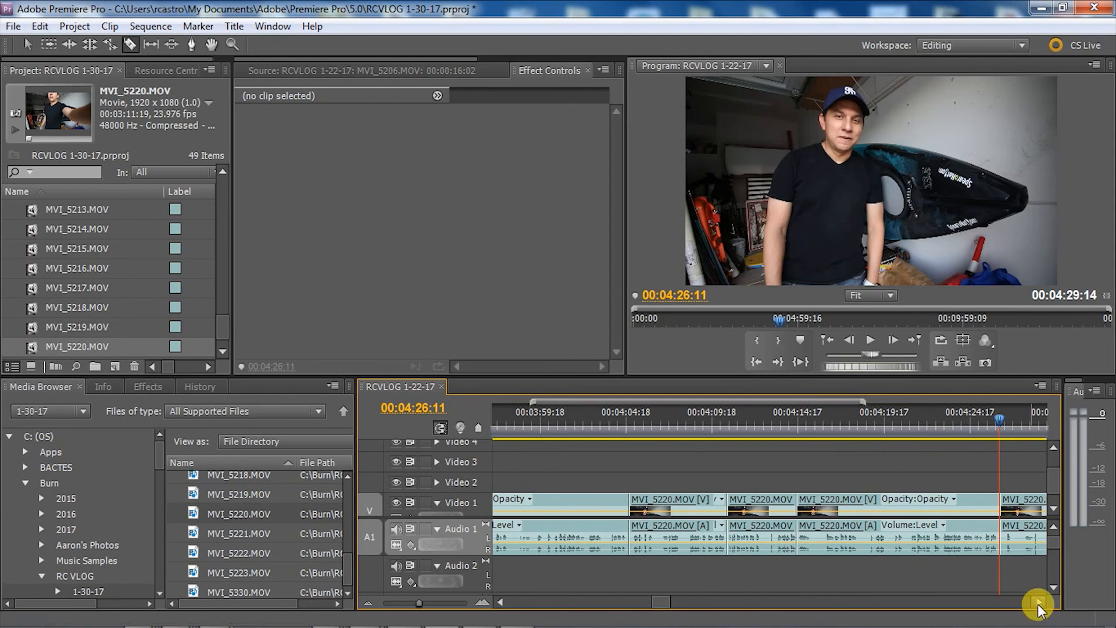
key(space)
right_click(864, 477)
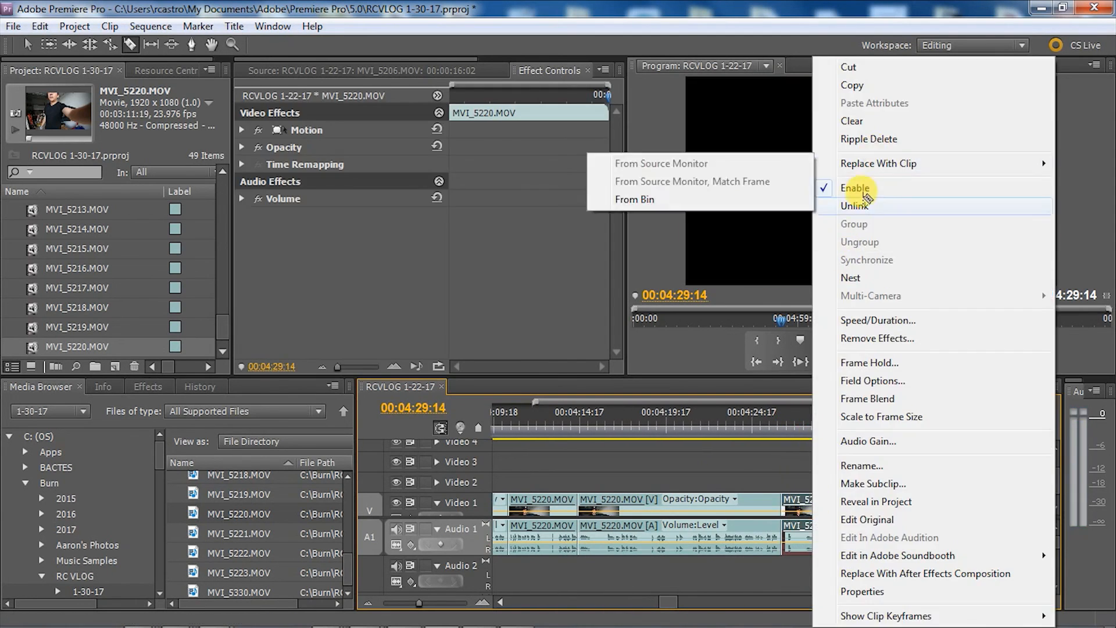
click(859, 120)
Step: Add MVI_5221 to Video 1 directly after MVI_5220 at 00:04:26:11 and play it from its start
drag(197, 533, 790, 523)
key(space)
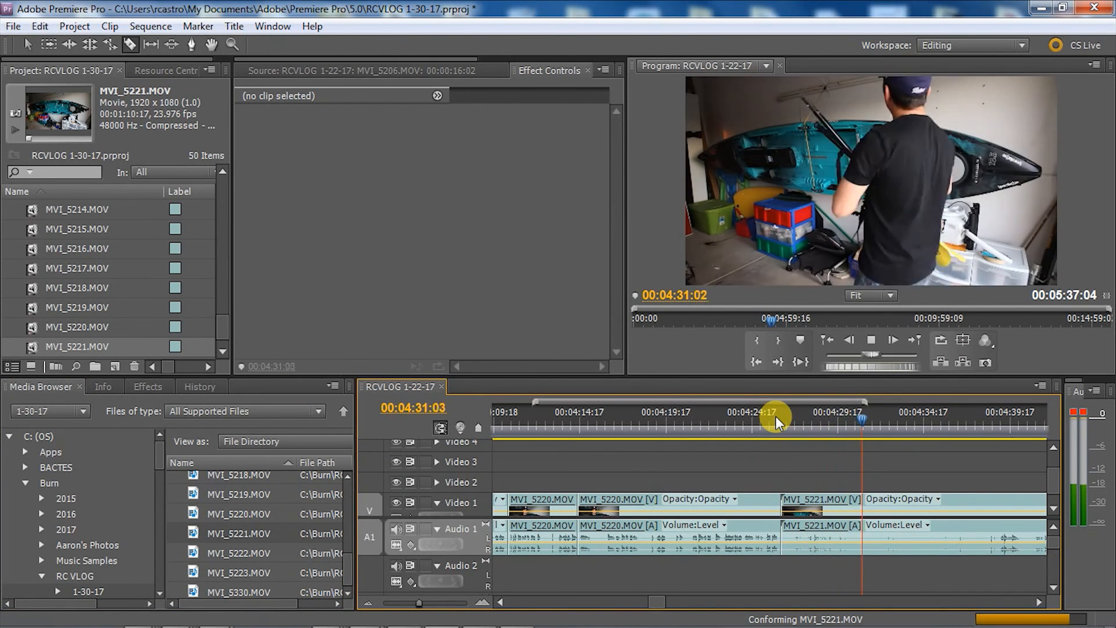
click(785, 417)
key(space)
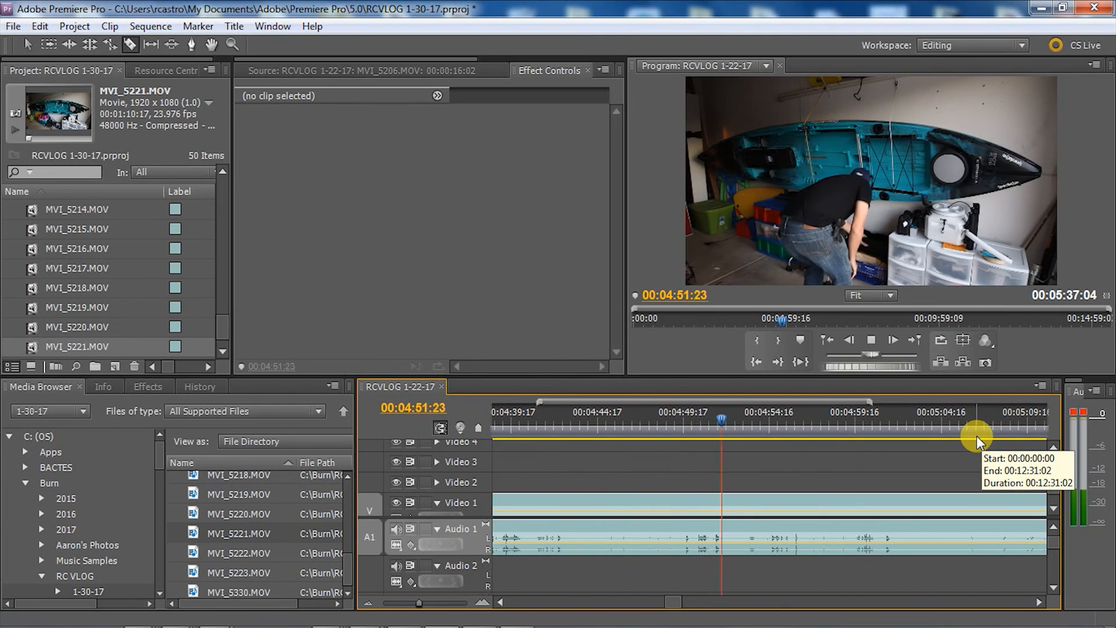
Step: Scan MVI_5221 through to its end, split it at 00:04:59:11 and ripple delete the section before the cut
click(781, 420)
drag(779, 420, 1001, 421)
key(space)
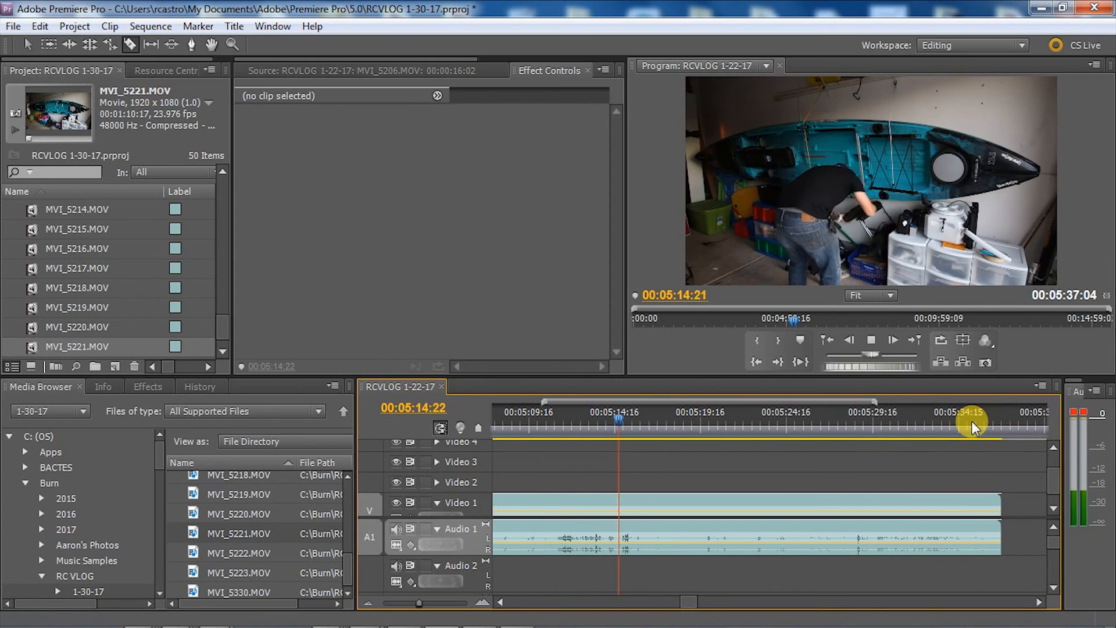
drag(971, 421, 496, 421)
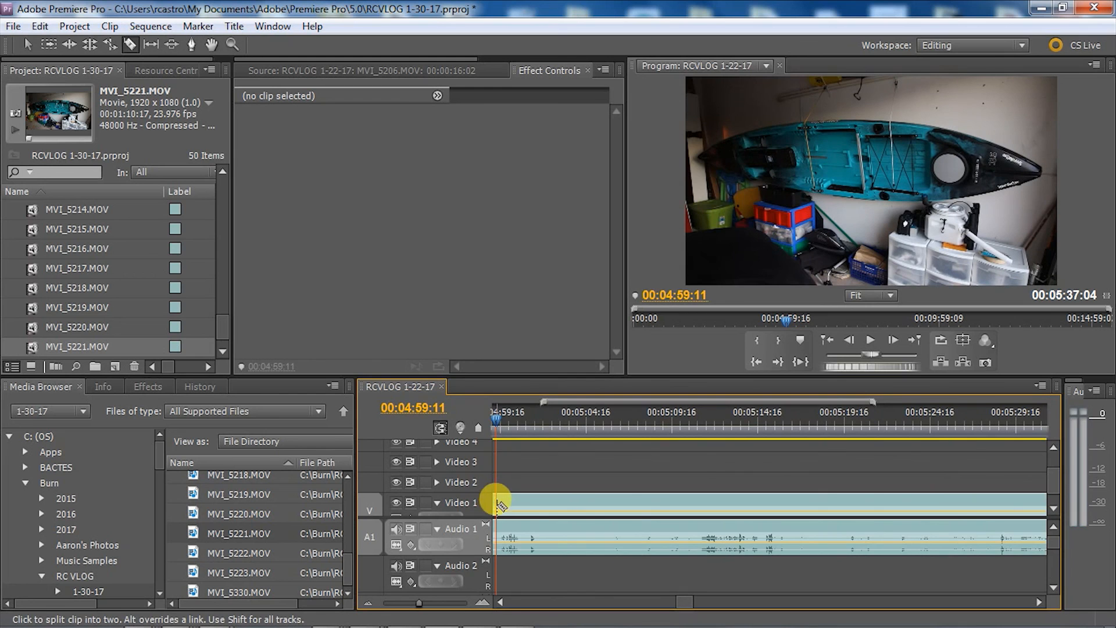
click(496, 501)
click(500, 601)
right_click(533, 510)
click(581, 141)
Step: Review the remaining MVI_5221 footage, split it at about 00:04:59:14 and ripple delete the end section
click(500, 601)
click(573, 409)
key(space)
drag(574, 410, 1026, 418)
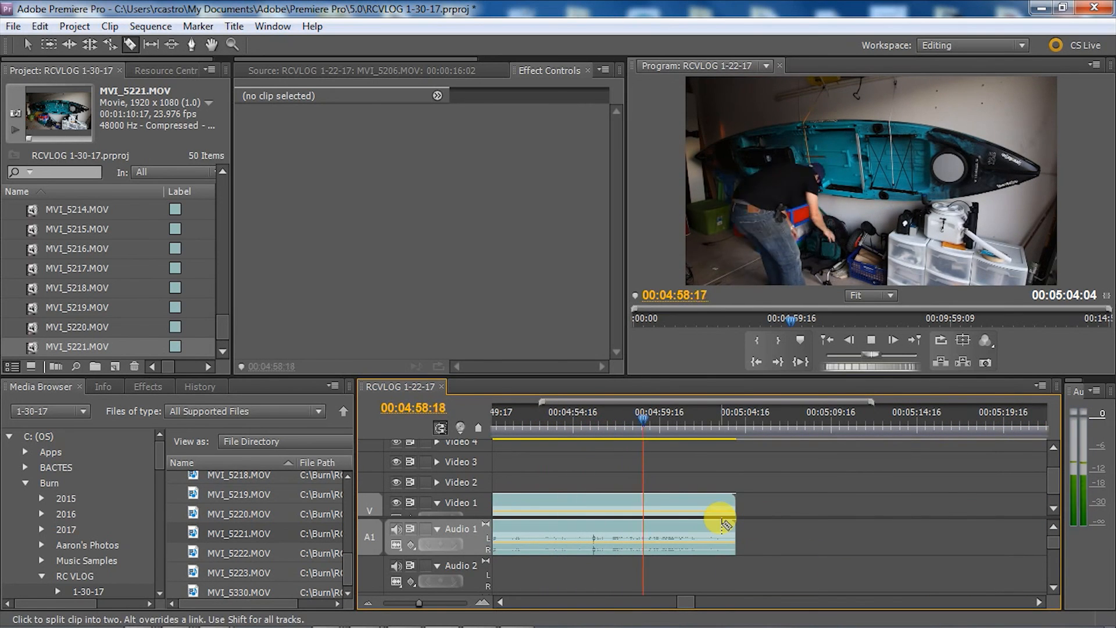
click(655, 498)
click(718, 411)
right_click(705, 512)
click(766, 139)
Step: Set the speed of the remaining MVI_5221 clip to 300%
right_click(581, 505)
click(636, 319)
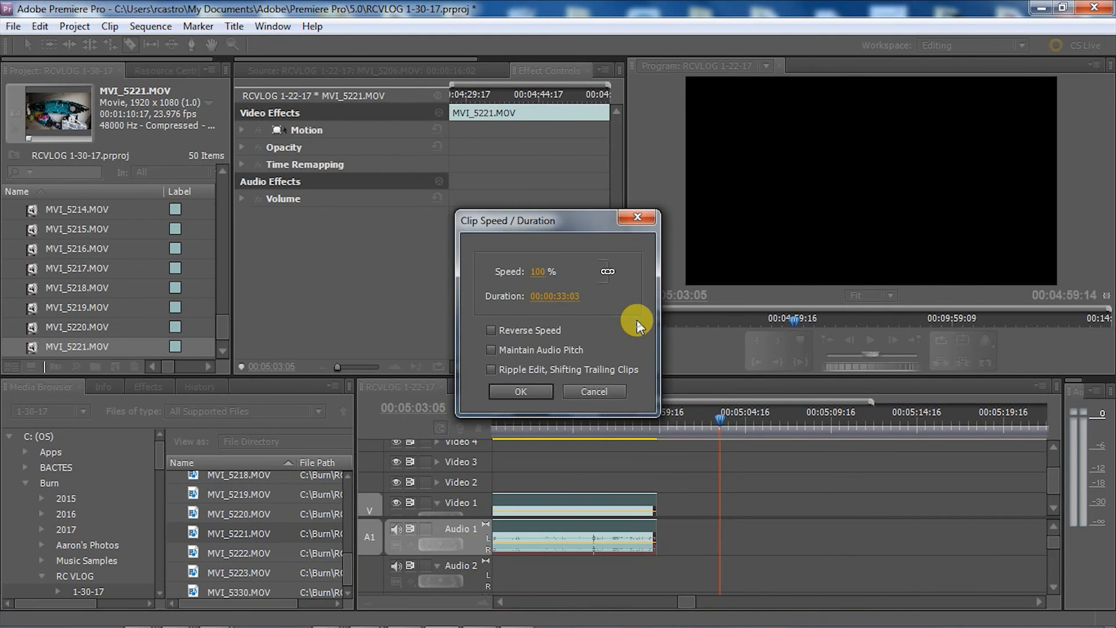
click(537, 271)
text(300)
click(520, 391)
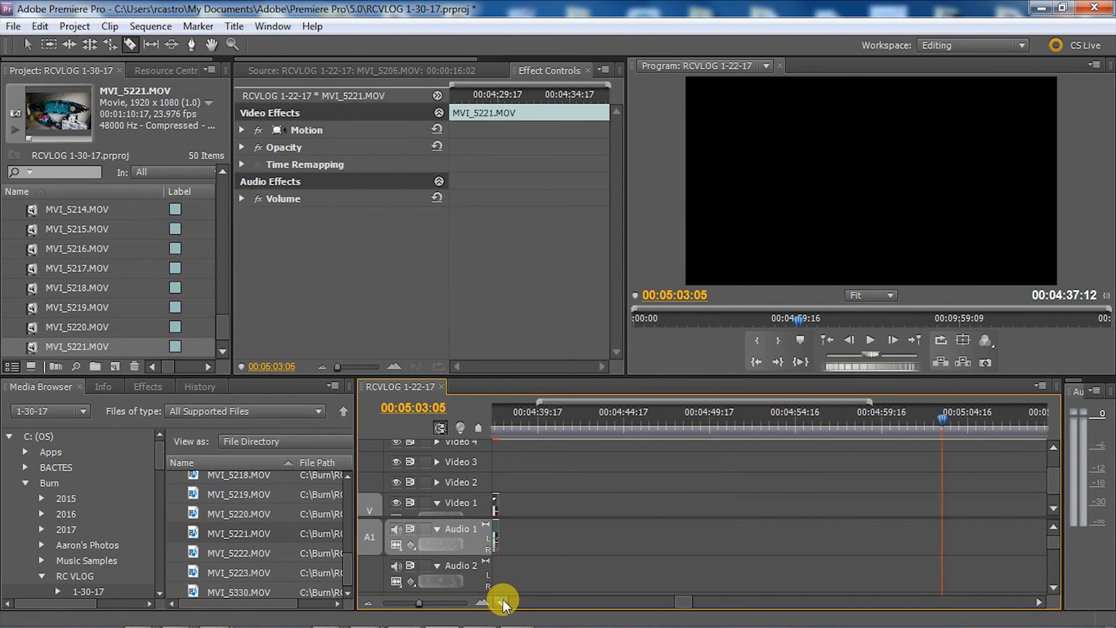
Step: Play back the sped-up MVI_5221.MOV clip and move the playhead to its end
click(503, 599)
click(624, 421)
key(space)
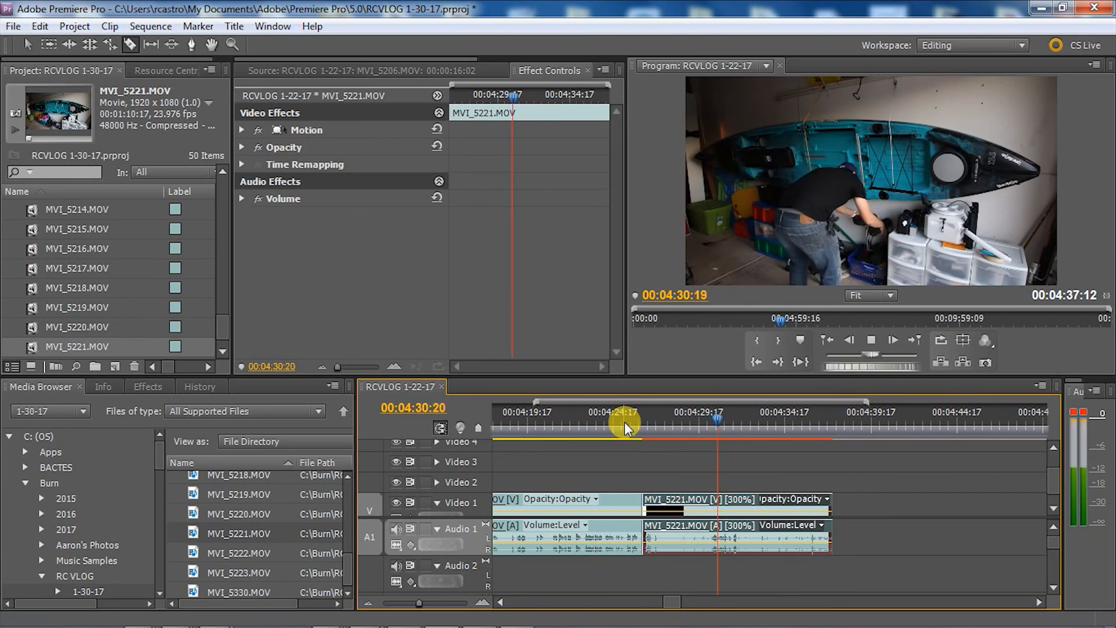
key(space)
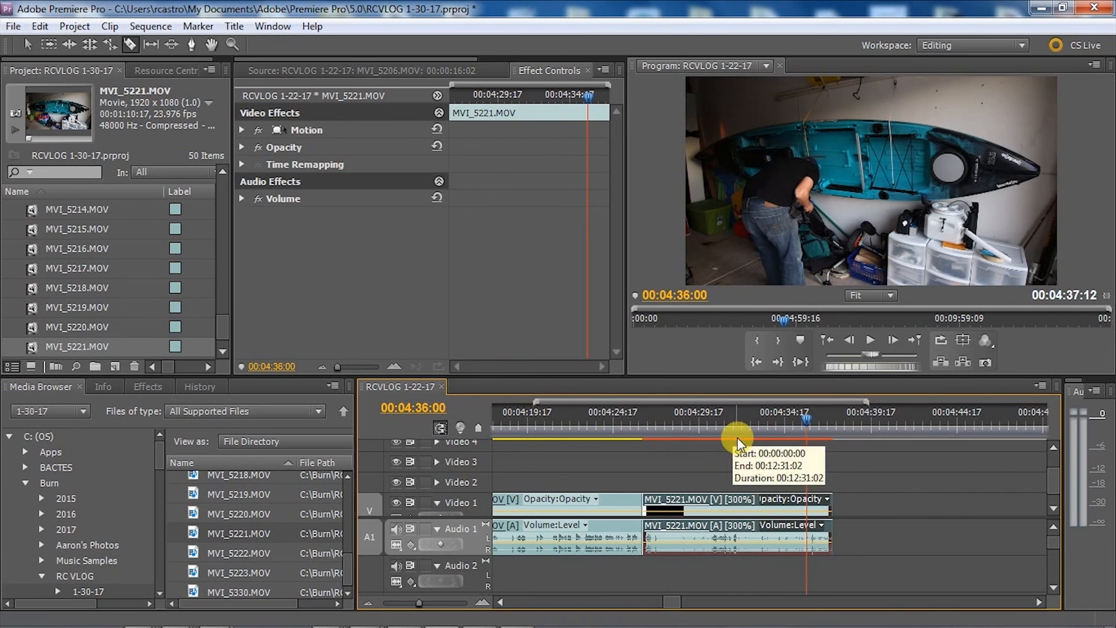
key(Down)
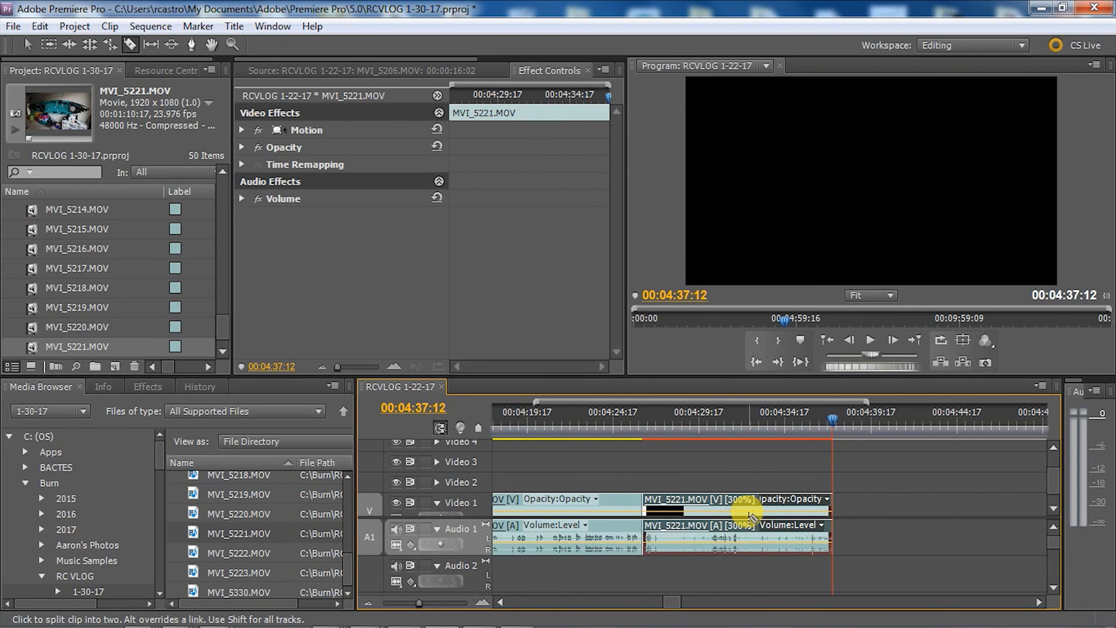
Step: Add MVI_5330.MOV to Video 1 directly after the sped-up MVI_5221.MOV clip, without keeping MVI_5222.MOV in the sequence
drag(191, 555, 844, 524)
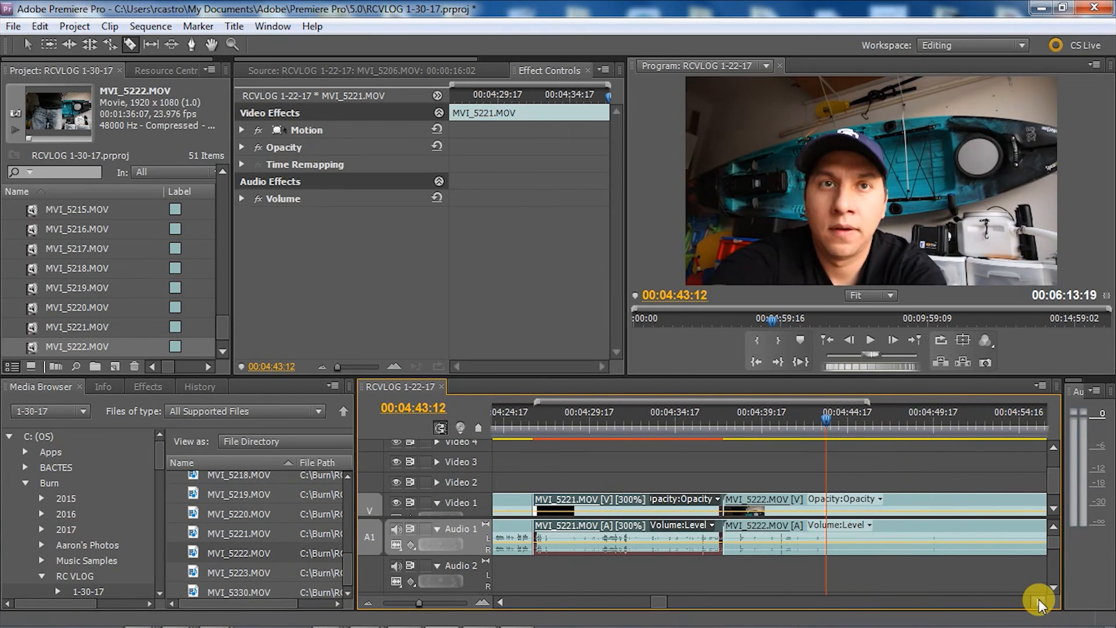
key(ctrl+z)
click(347, 593)
drag(196, 588, 719, 529)
Step: Split MVI_5330.MOV at 00:04:38:04 and ripple delete its short opening piece
click(713, 415)
key(space)
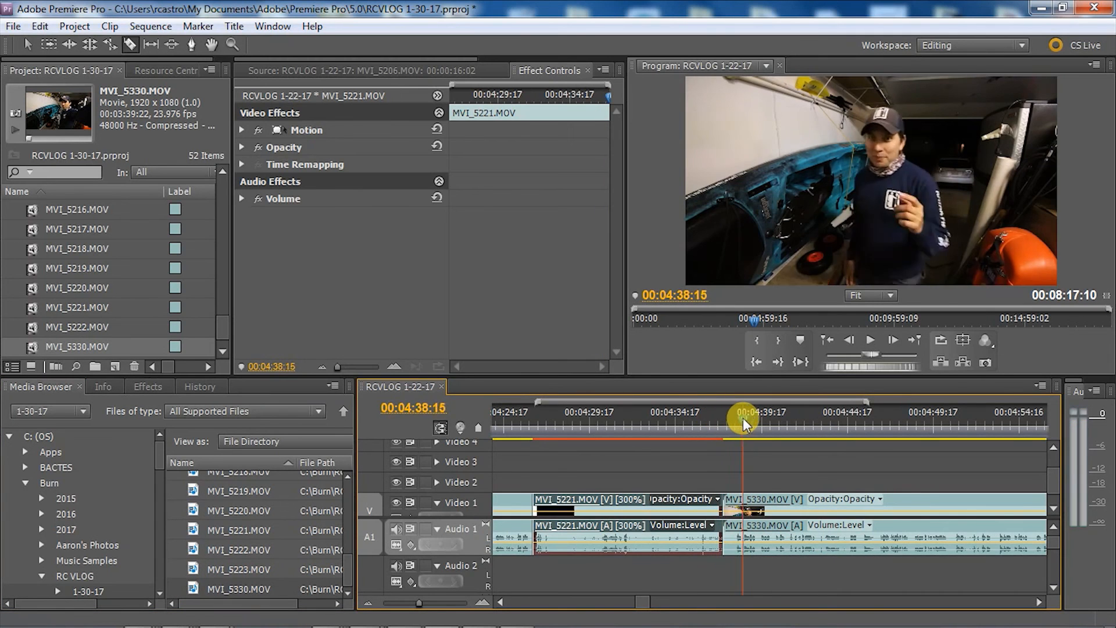
click(734, 419)
click(735, 497)
right_click(729, 501)
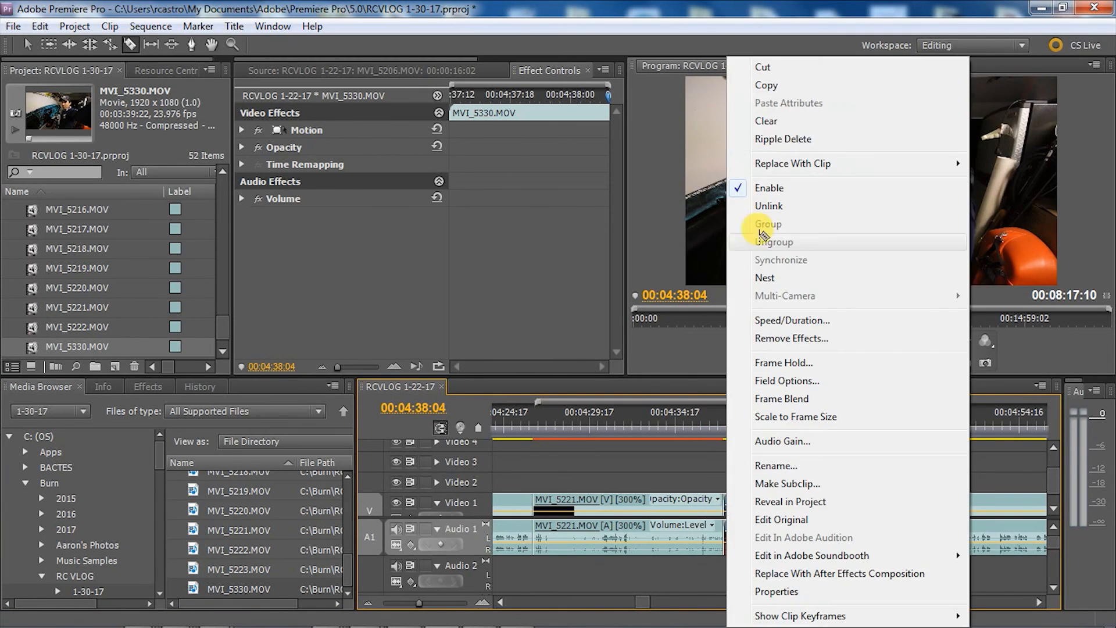
click(763, 140)
Step: Play on through MVI_5330.MOV, split it at 00:05:19:23 and ripple delete the short stretch following that point
click(712, 410)
key(space)
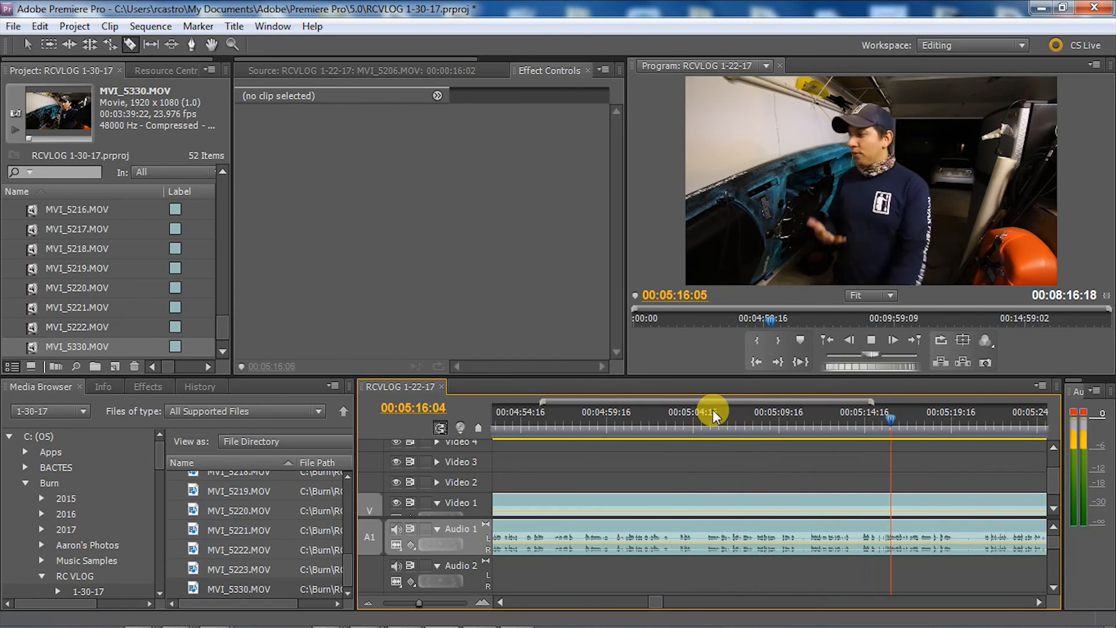
click(955, 505)
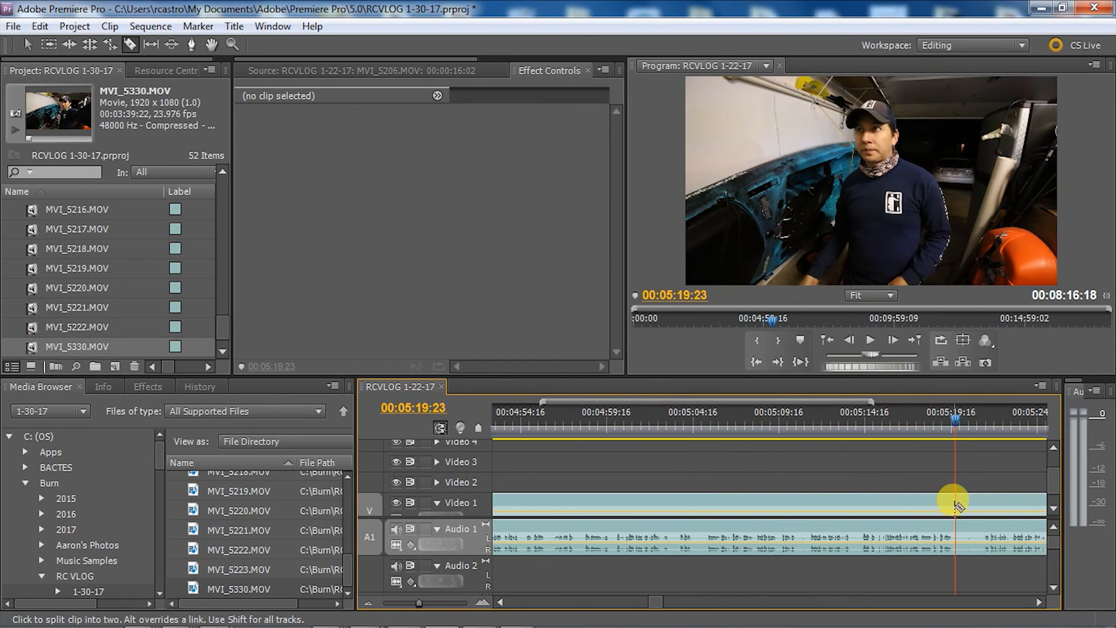
click(995, 506)
Step: Preview the join, split MVI_5330.MOV at 00:05:27:04 and ripple delete the short stretch following that point
click(940, 414)
key(space)
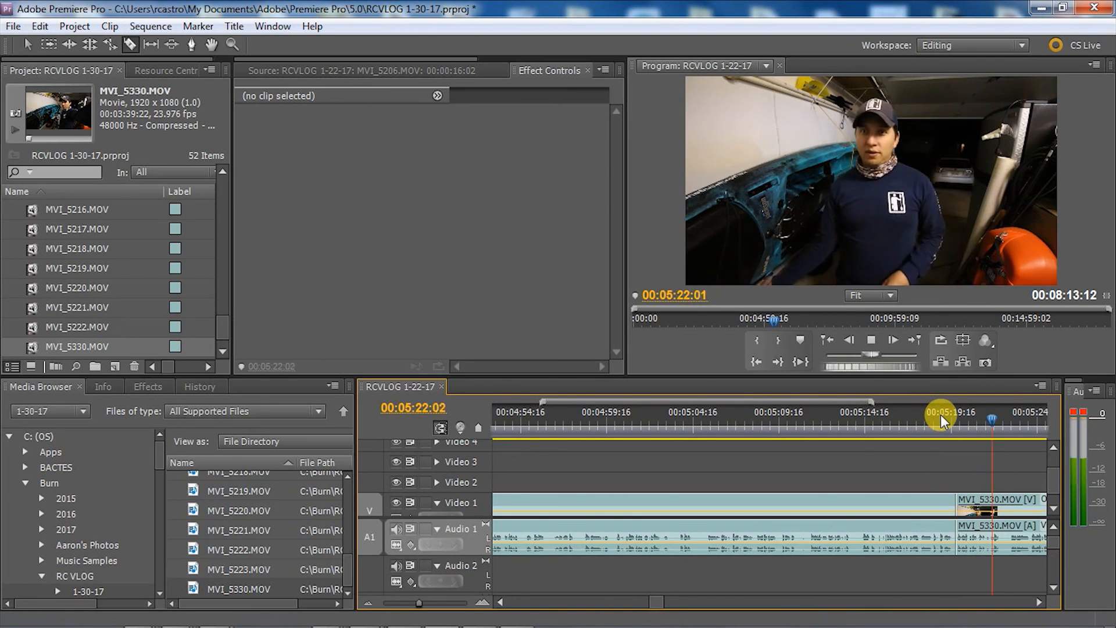
key(ctrl+k)
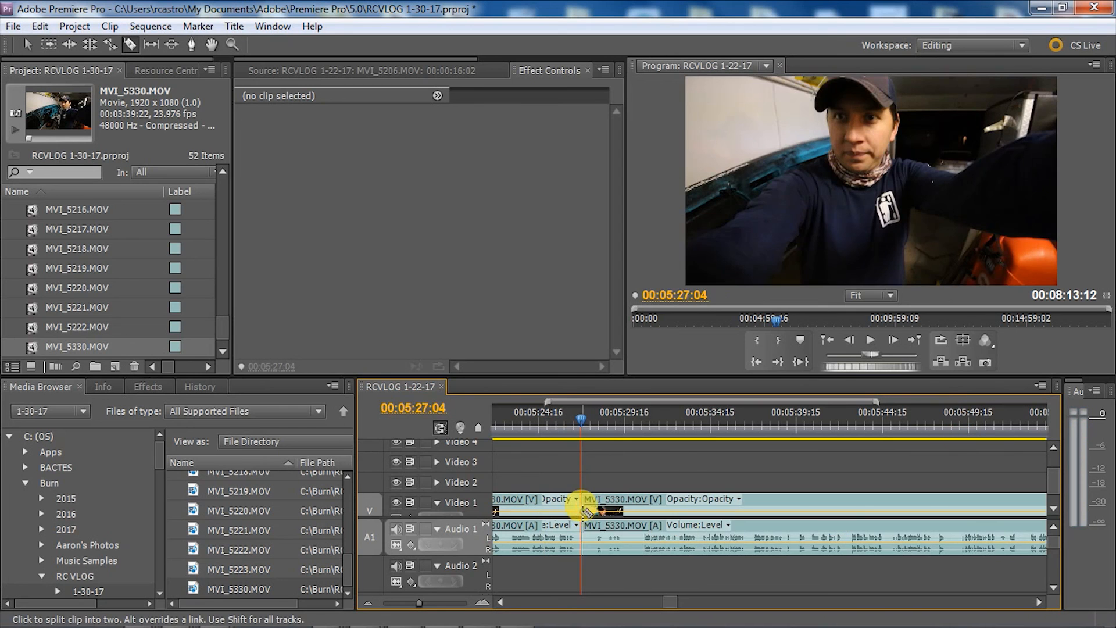
click(641, 532)
right_click(638, 529)
click(724, 136)
Step: Play on through MVI_5330.MOV, split it at 00:06:38:14 and ripple delete the short piece after that point
click(566, 413)
key(space)
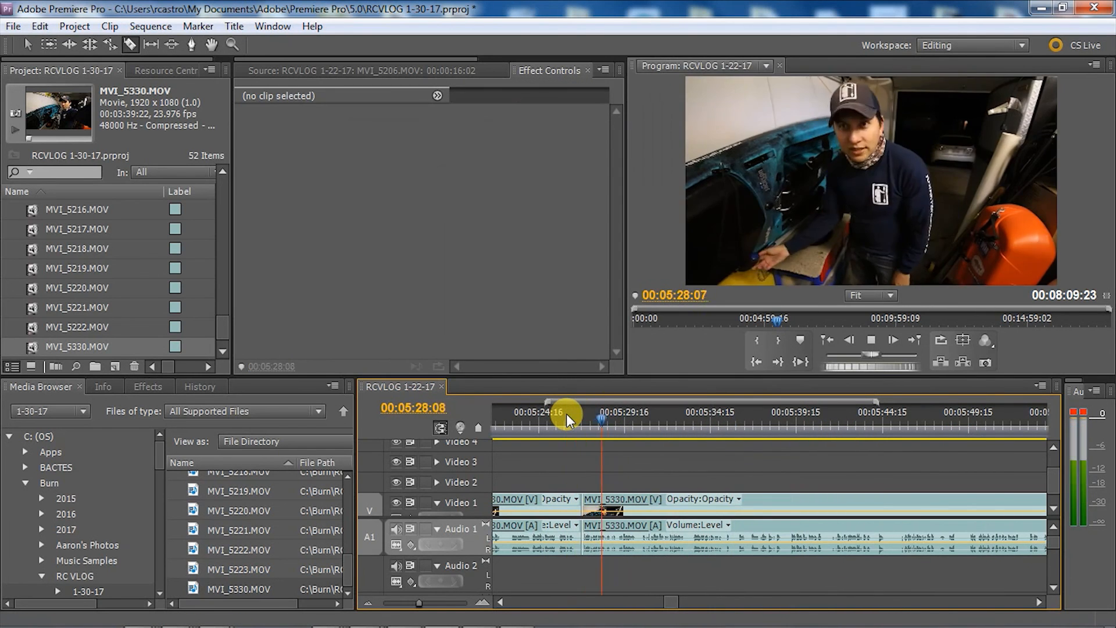
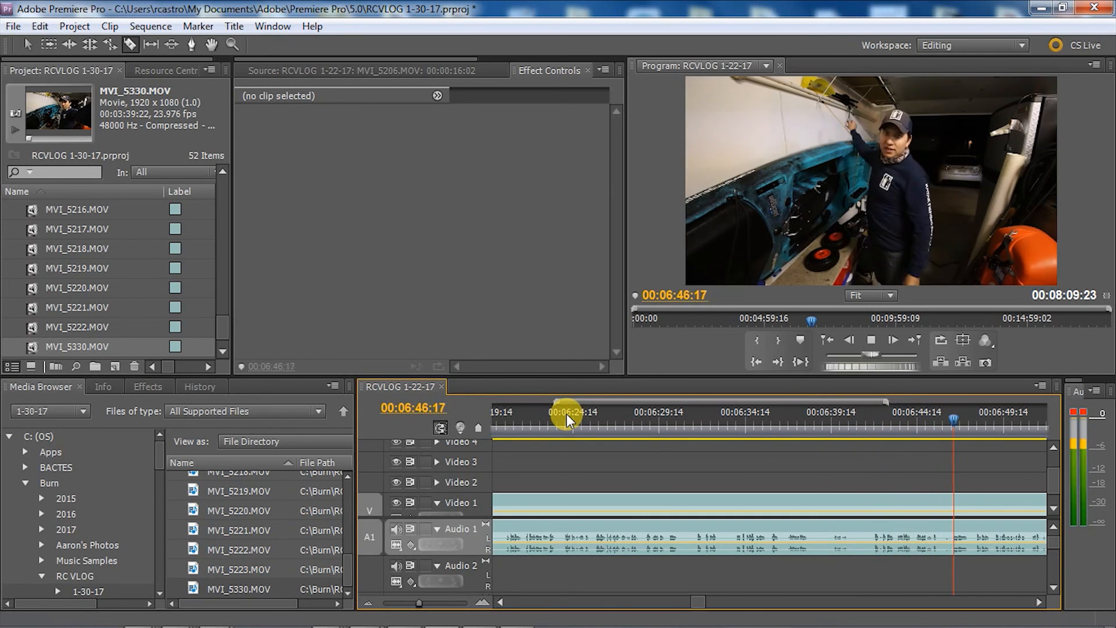
click(812, 528)
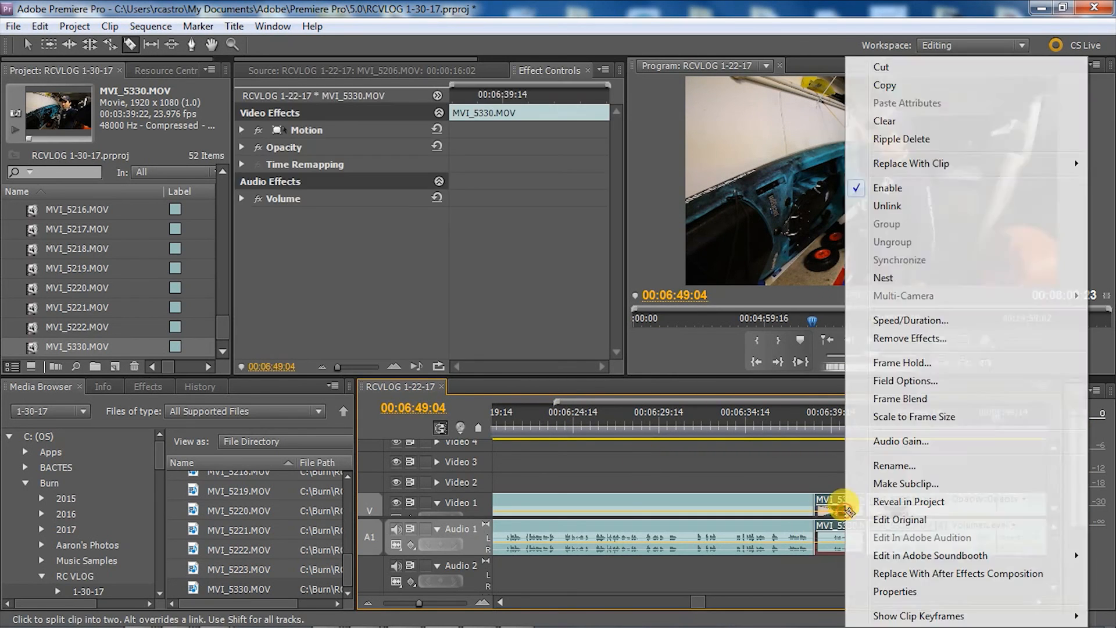
Step: Review the footage on both sides of the 00:06:38:14 cut and split MVI_5330.MOV at 00:06:27:08
click(794, 412)
key(space)
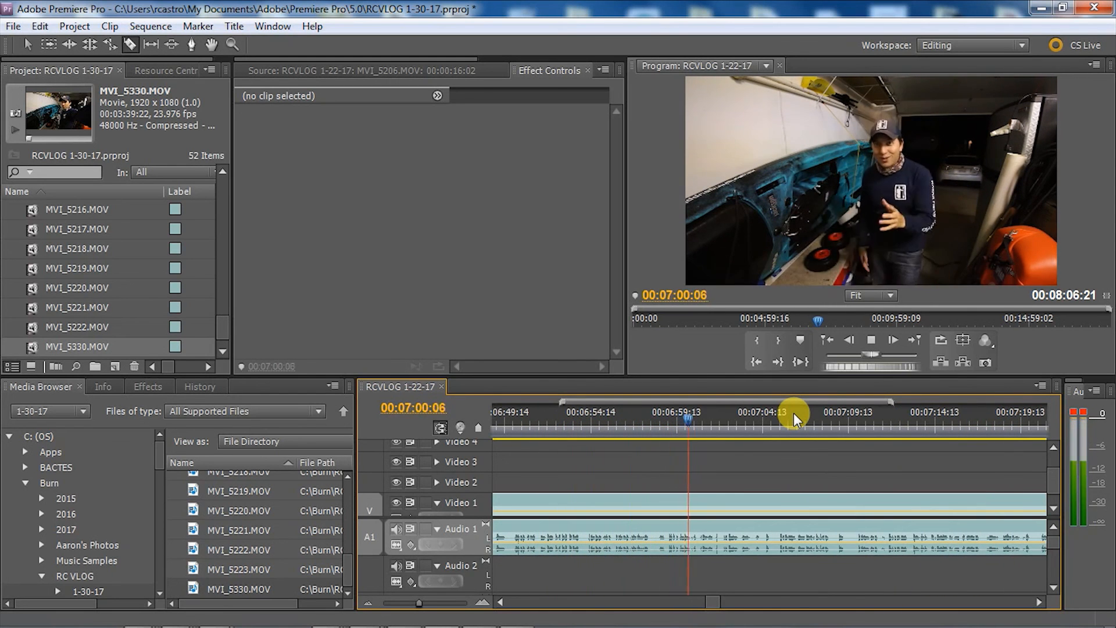
drag(619, 414, 544, 413)
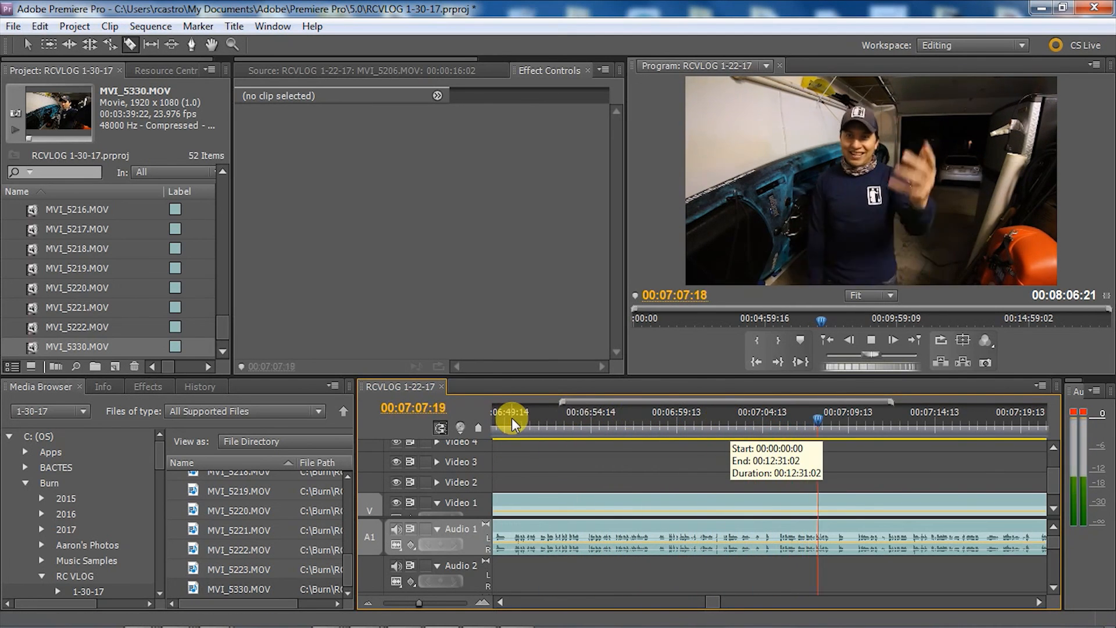
drag(515, 415, 512, 416)
key(space)
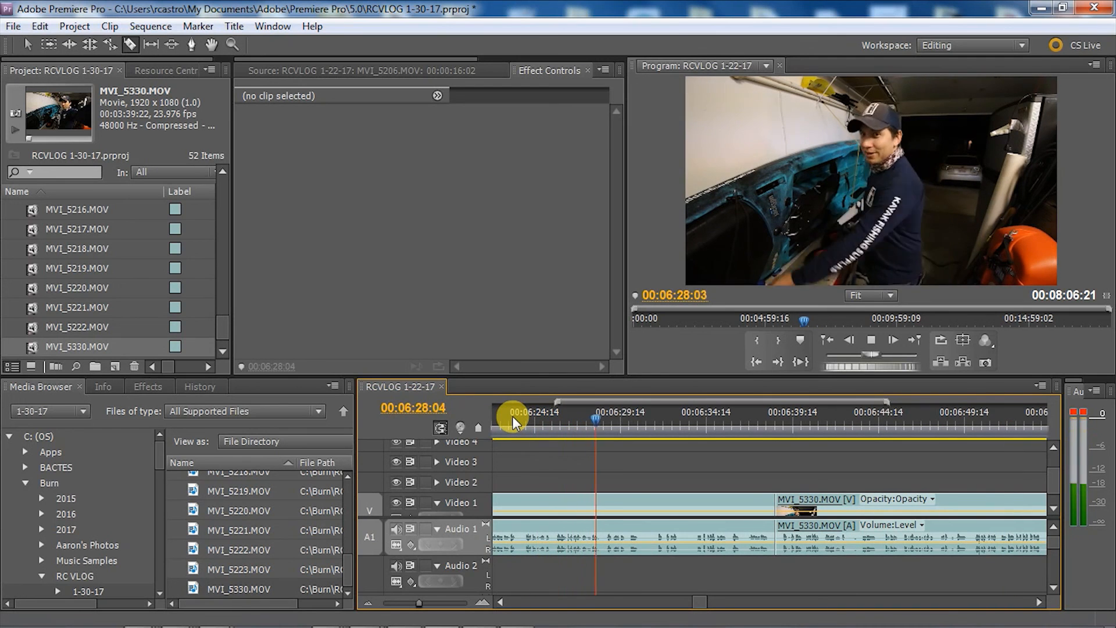
click(566, 416)
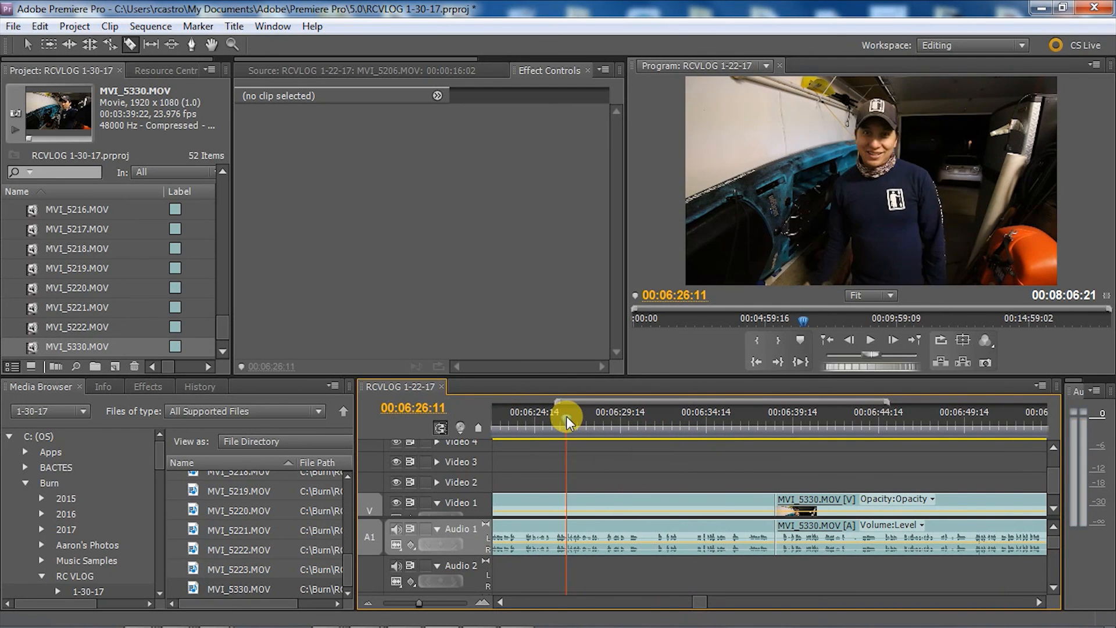
key(space)
key(ctrl+k)
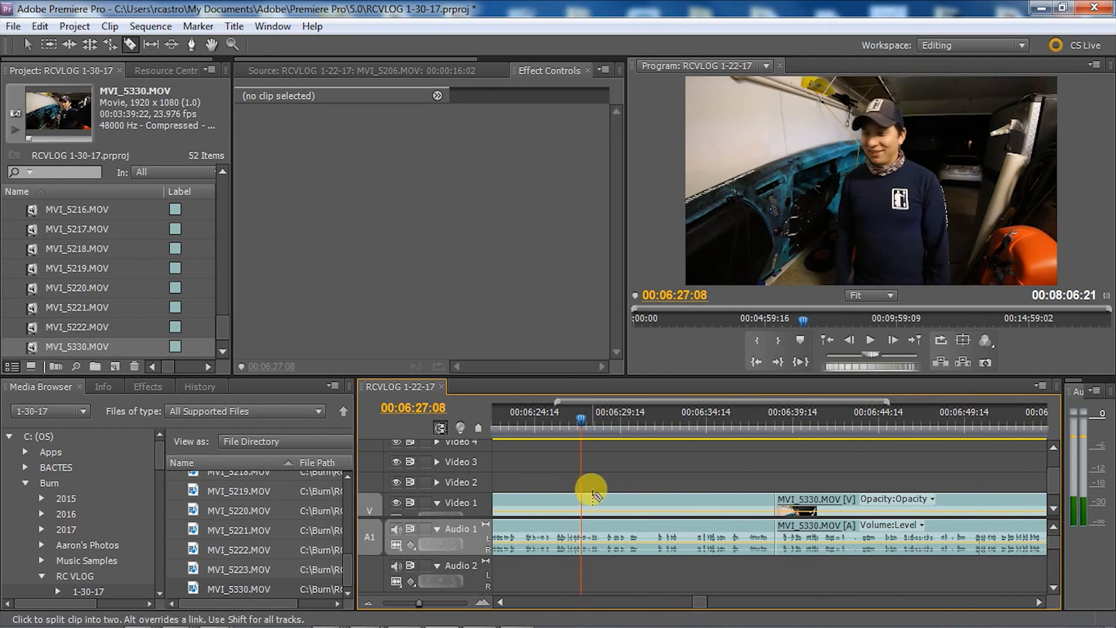
Step: Play the footage following the 00:06:38:14 cut and split MVI_5330.MOV at 00:07:11:19
click(773, 416)
key(space)
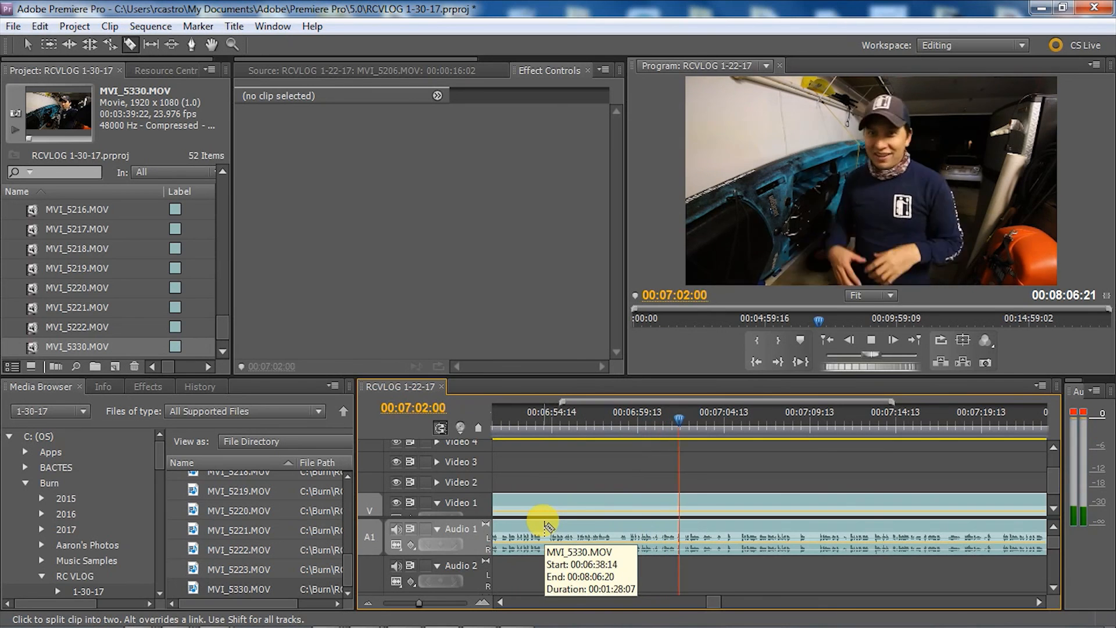
key(space)
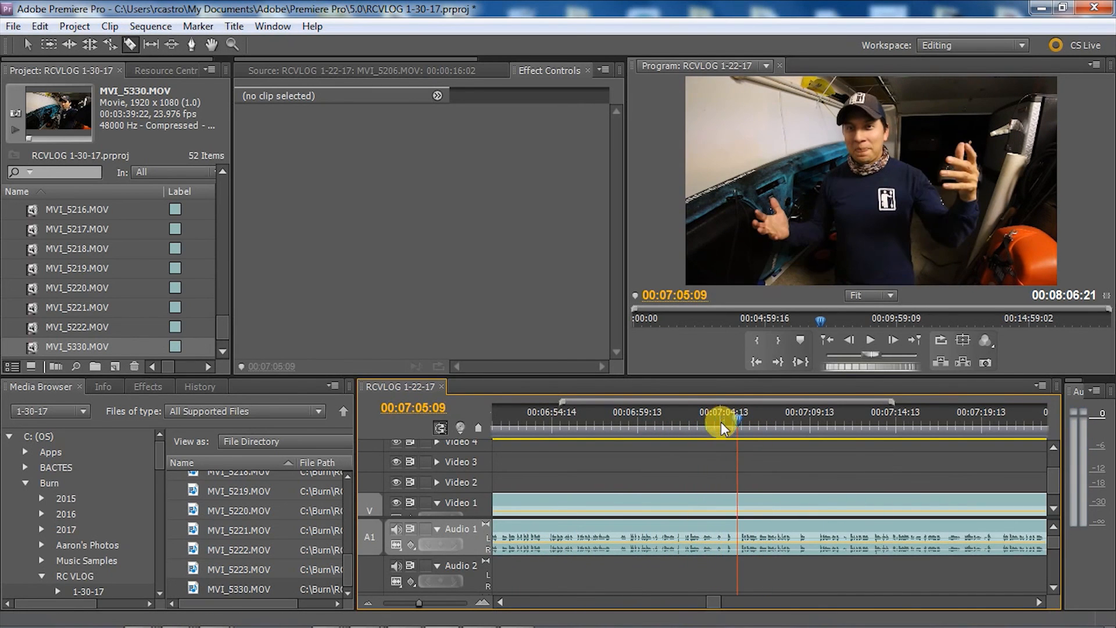
click(791, 415)
key(space)
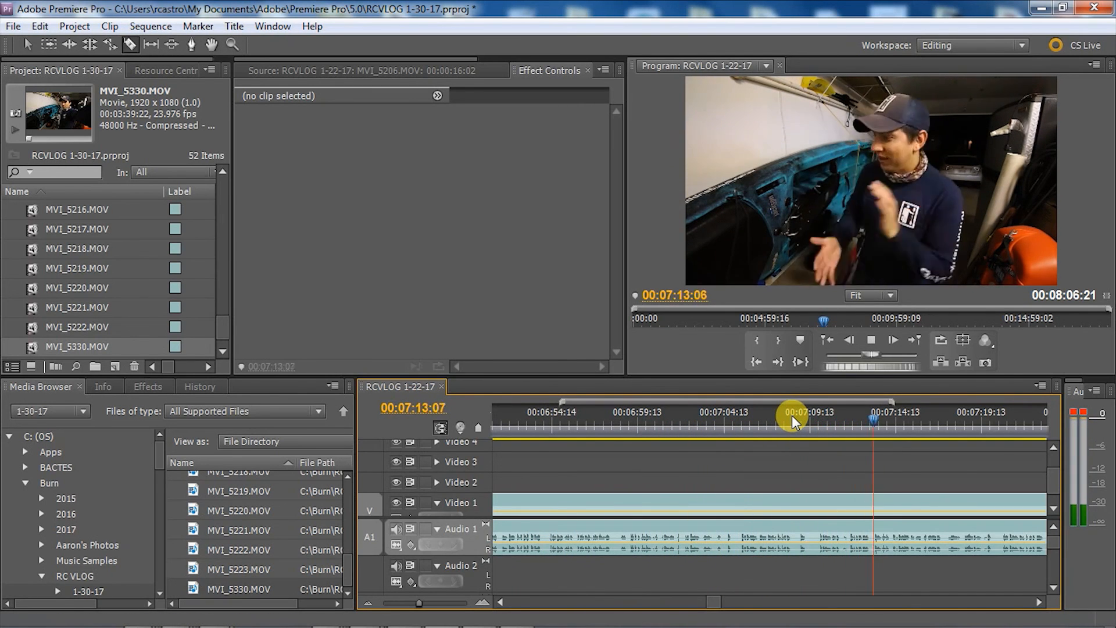
click(831, 422)
key(space)
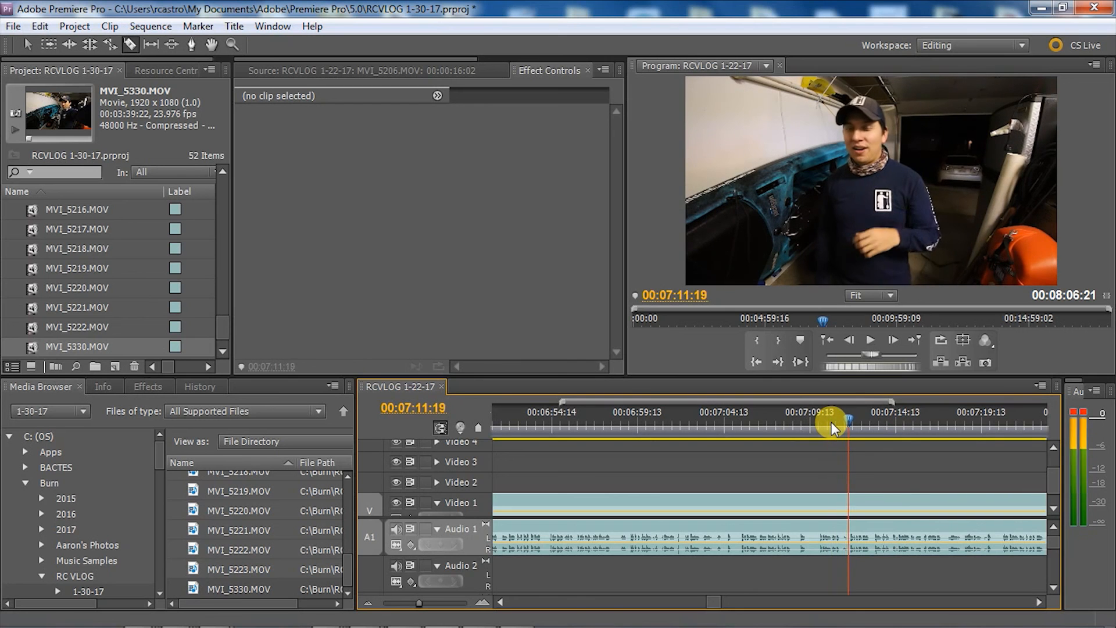
click(850, 499)
Step: Try ripple deleting the piece between 00:06:38:14 and 00:07:11:19, check the join, and undo the deletion
right_click(825, 503)
click(984, 138)
click(500, 602)
click(593, 418)
key(space)
click(544, 421)
mouse_move(544, 421)
mouse_down()
mouse_move(485, 423)
mouse_move(619, 435)
mouse_move(523, 417)
mouse_up()
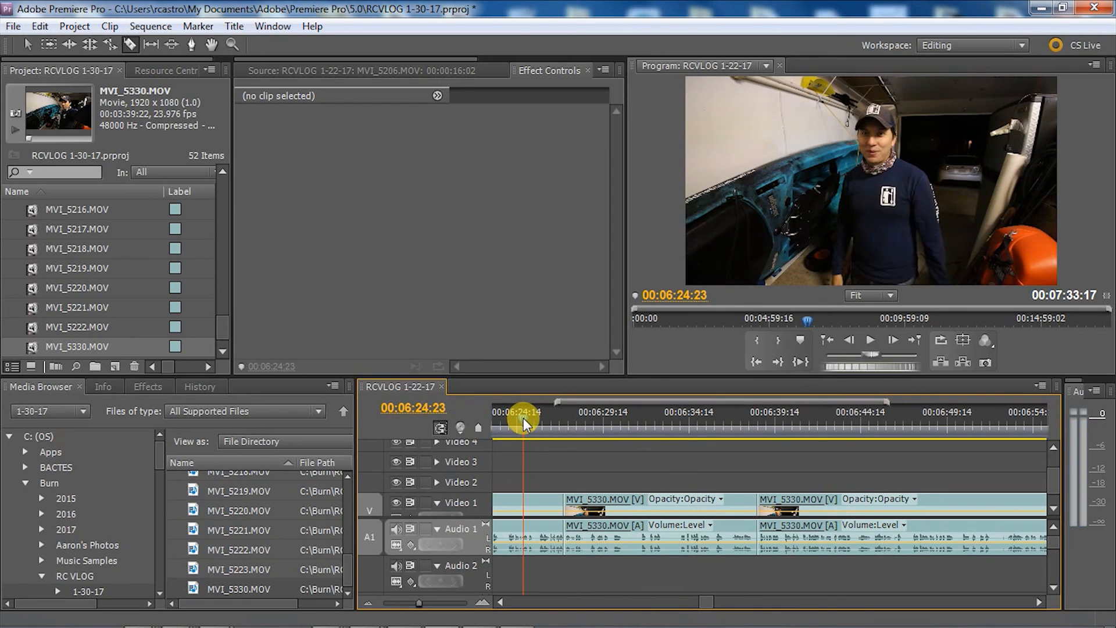
key(ctrl+z)
Step: Play the piece between the cuts at 00:06:27:08 and 00:06:38:14, then ripple delete it
key(space)
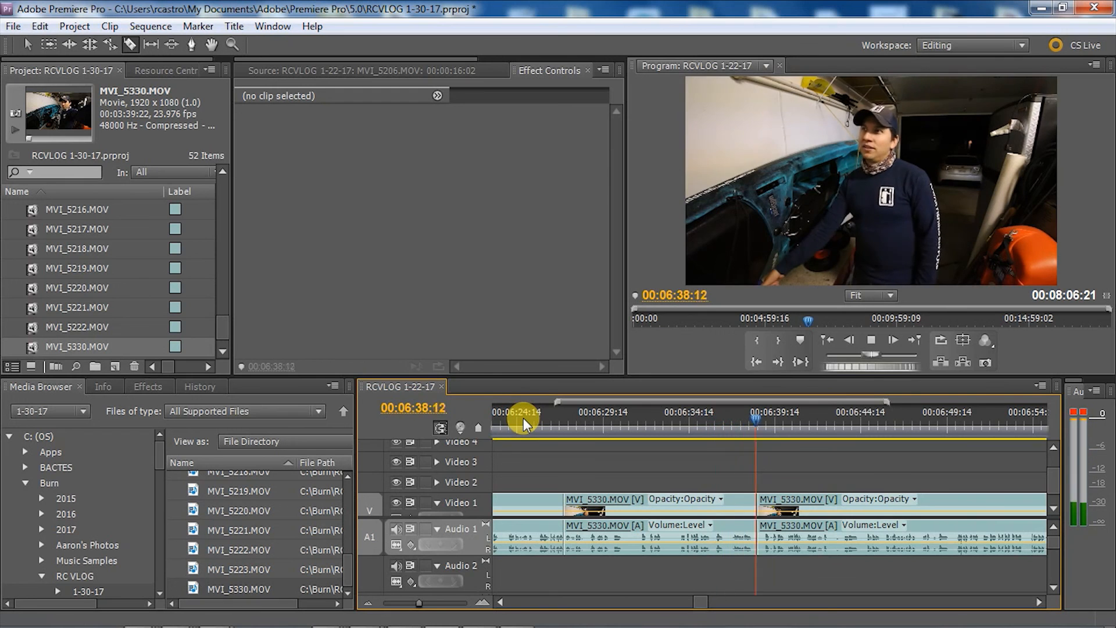
right_click(619, 503)
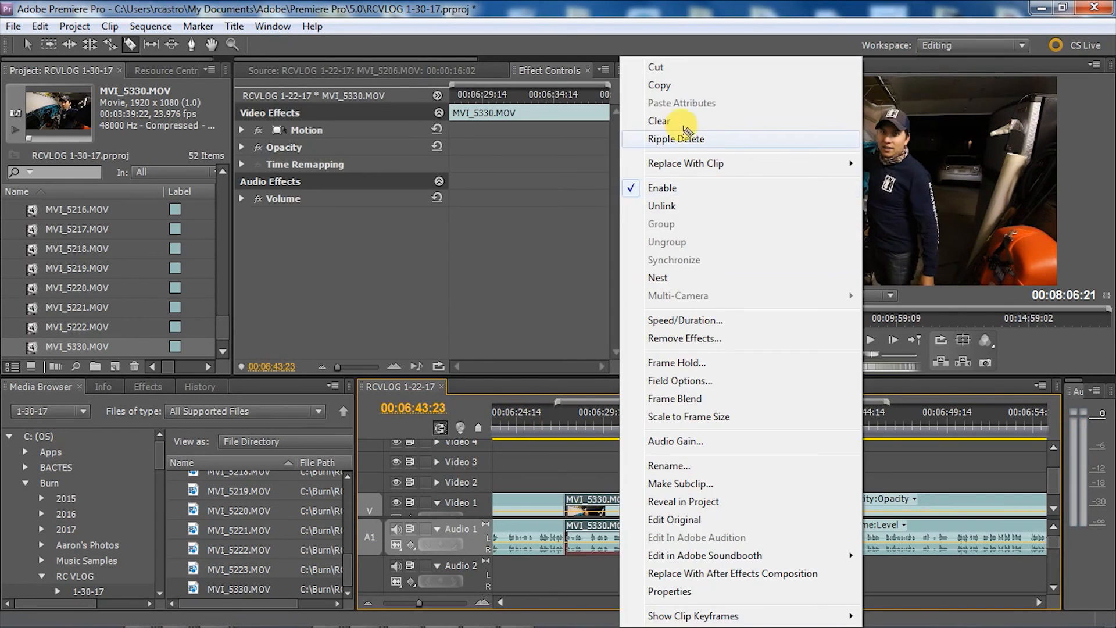
click(697, 140)
Step: Preview the new join at 00:06:27:08 and ripple delete the MVI_5330.MOV piece that follows it
click(514, 413)
key(space)
click(696, 413)
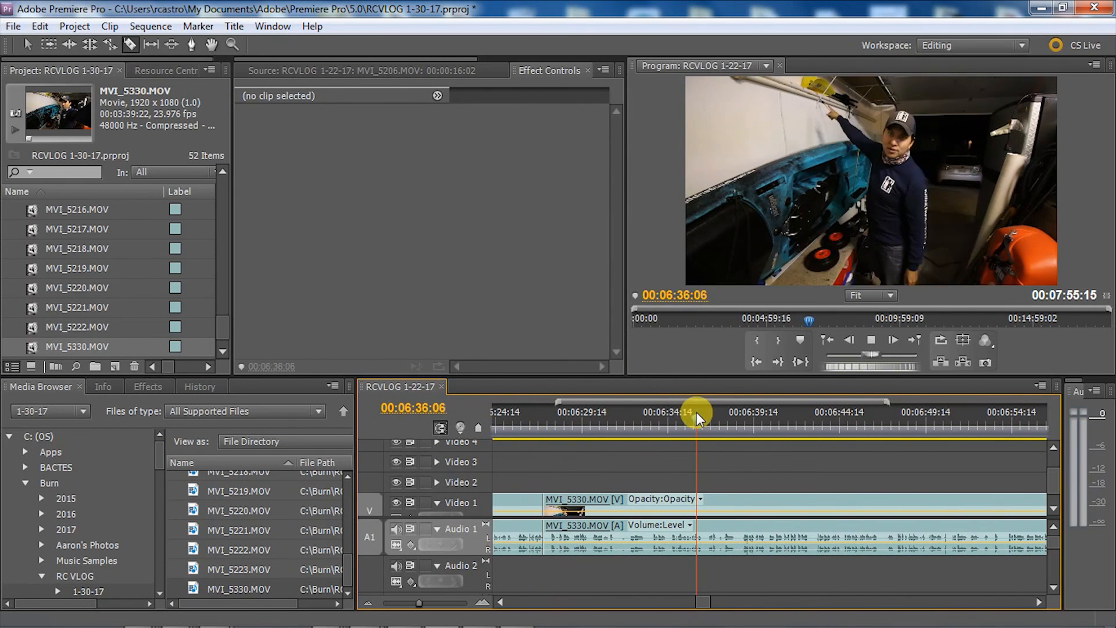
click(1038, 602)
right_click(680, 506)
click(953, 70)
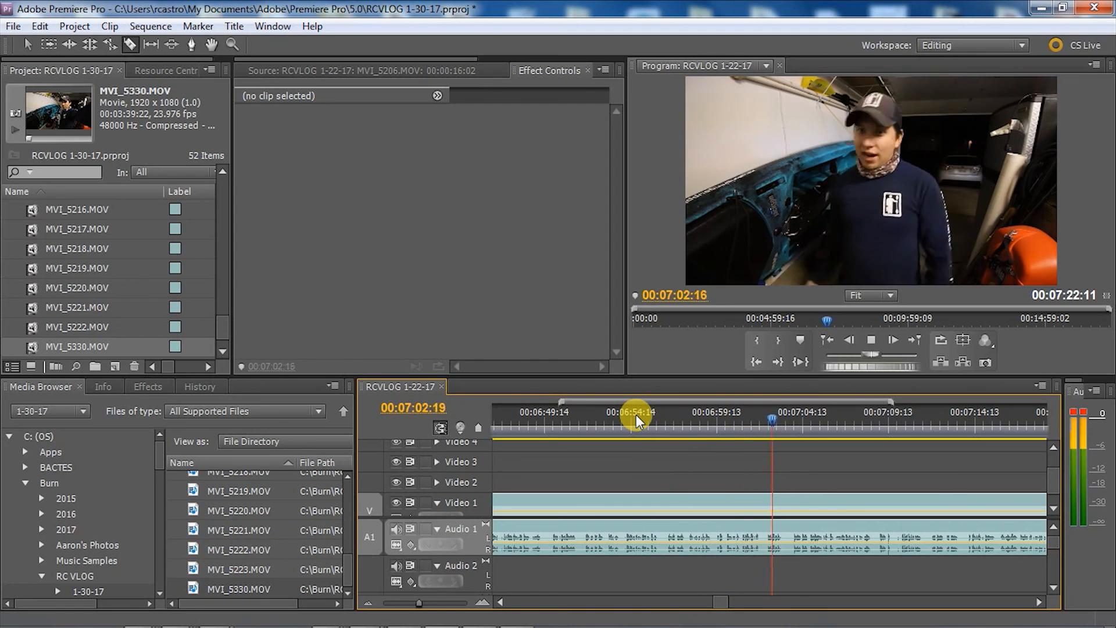
Step: Review the remaining MVI_5330.MOV footage, replay it from the last join, and split it at about 00:06:44:14
click(500, 601)
key(space)
scroll(585, 461, up, 3)
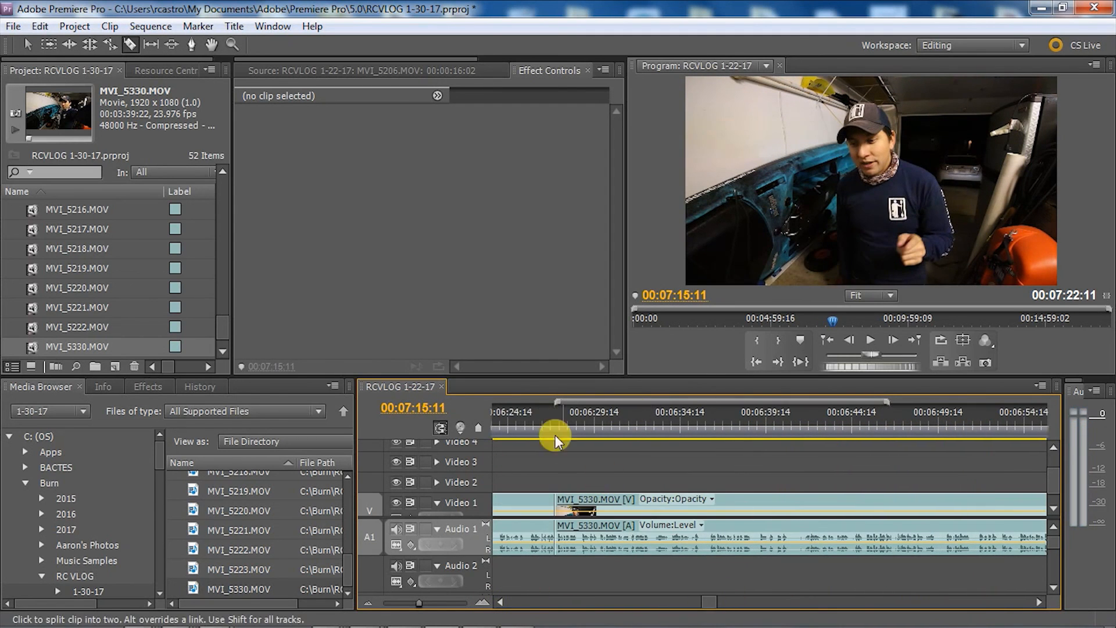
click(527, 418)
key(space)
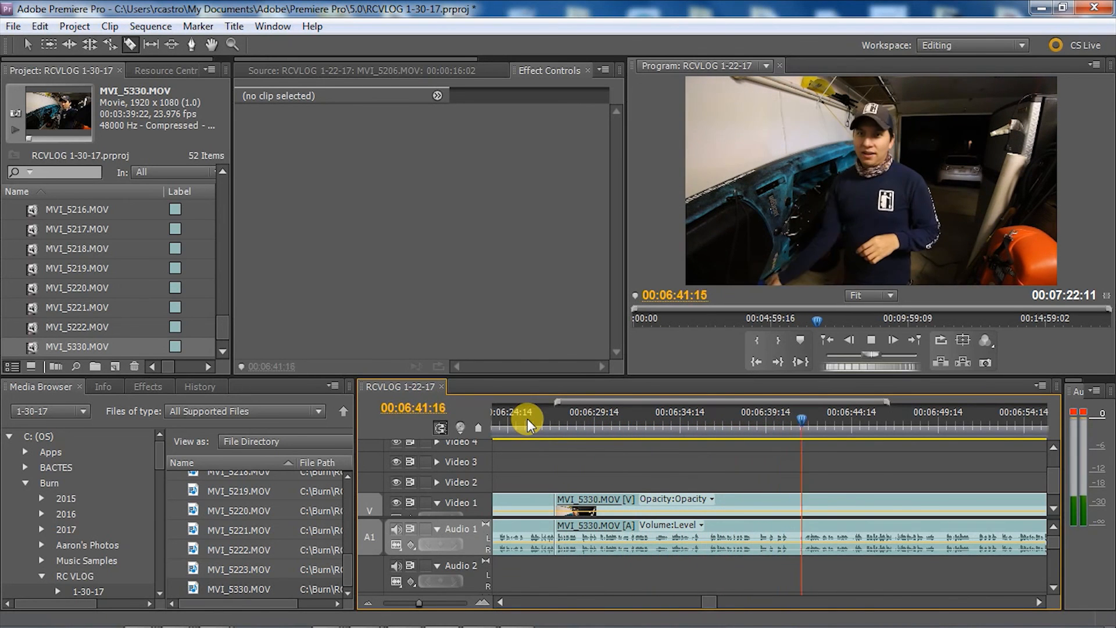
click(852, 510)
Step: Split MVI_5330.MOV at about 00:07:09 and ripple delete the piece between that point and the 00:06:44:14 cut
click(1038, 602)
drag(953, 417, 826, 418)
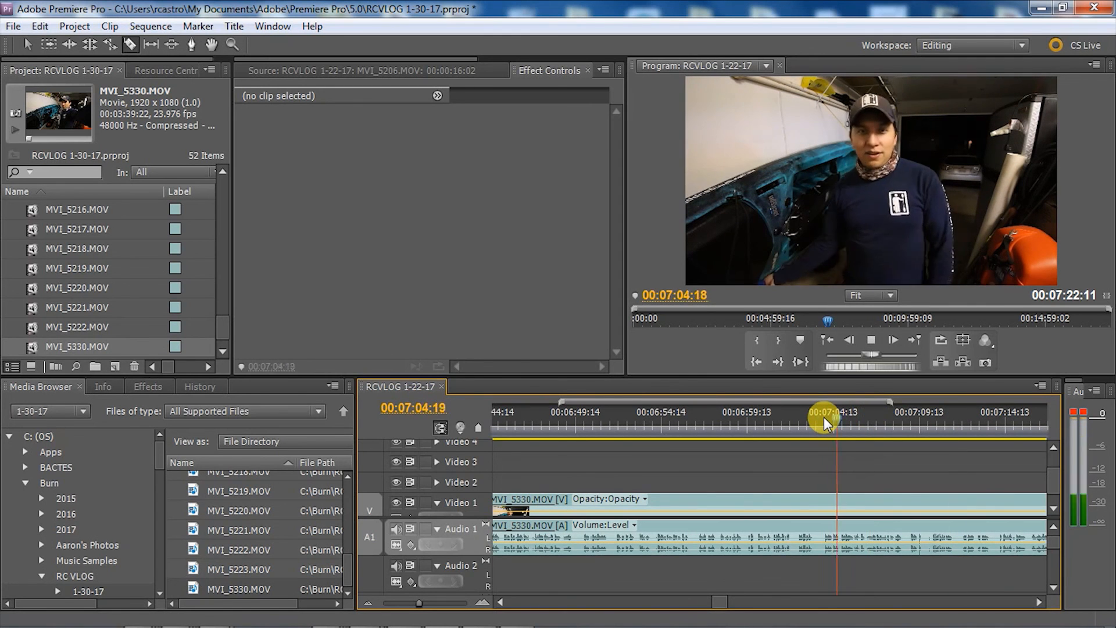
click(922, 420)
click(921, 500)
right_click(912, 505)
click(933, 137)
Step: Preview the last join through to the end, then split the final clip at 00:06:56:09 and delete its leftover tail
click(500, 601)
click(775, 421)
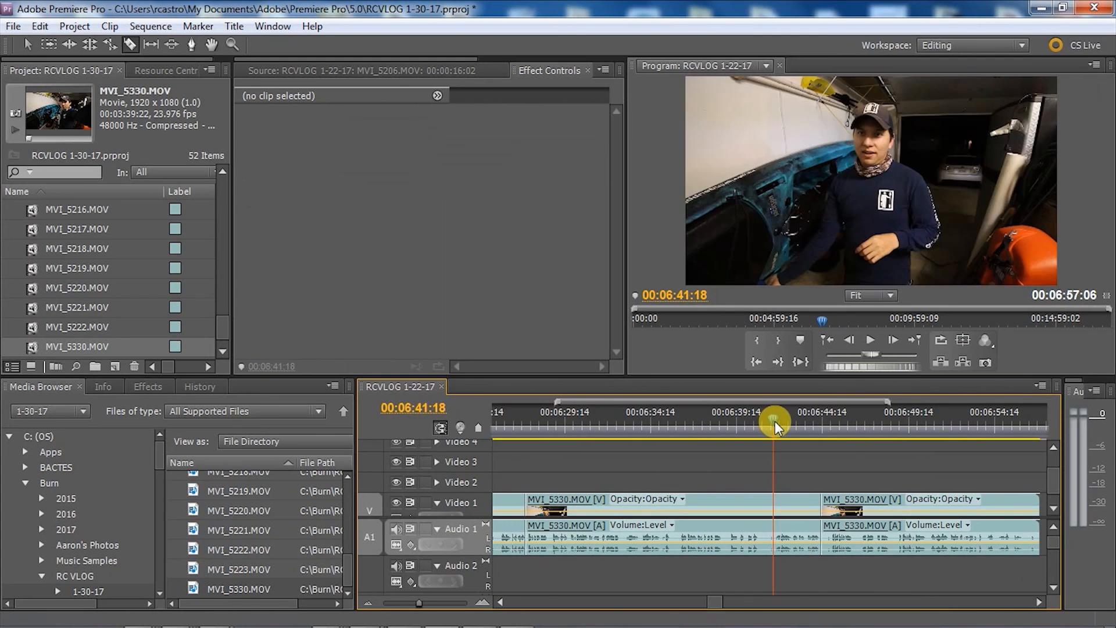
key(space)
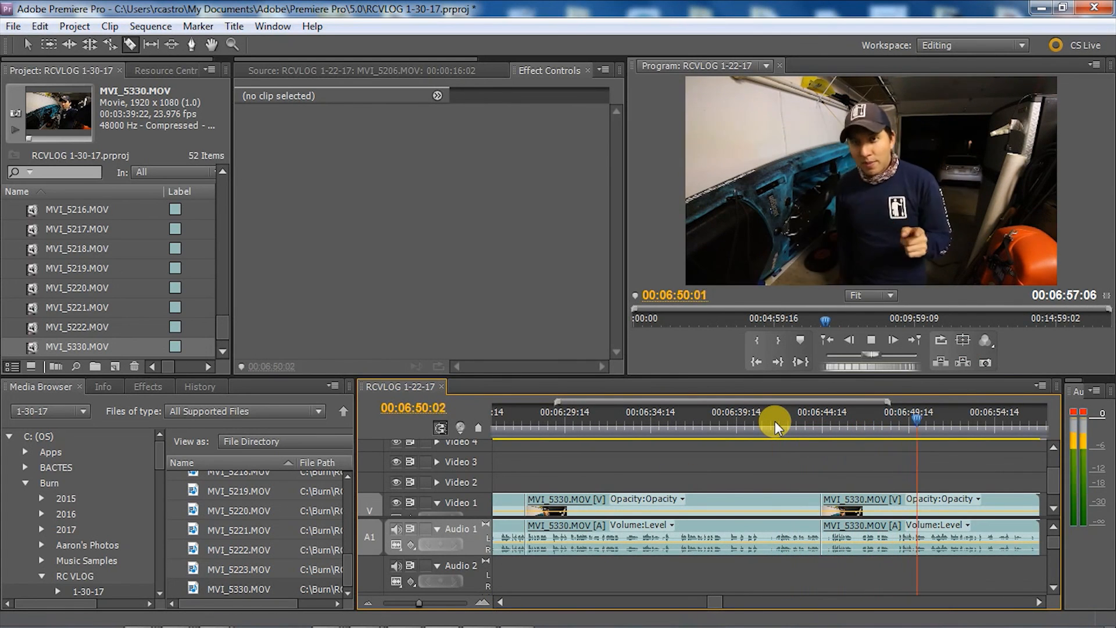
key(space)
click(526, 501)
right_click(534, 502)
click(587, 112)
Step: Move the A3 - SUBSCRIBE title on Video 2 to the end of the sequence and play the sequence from its start
key(backslash)
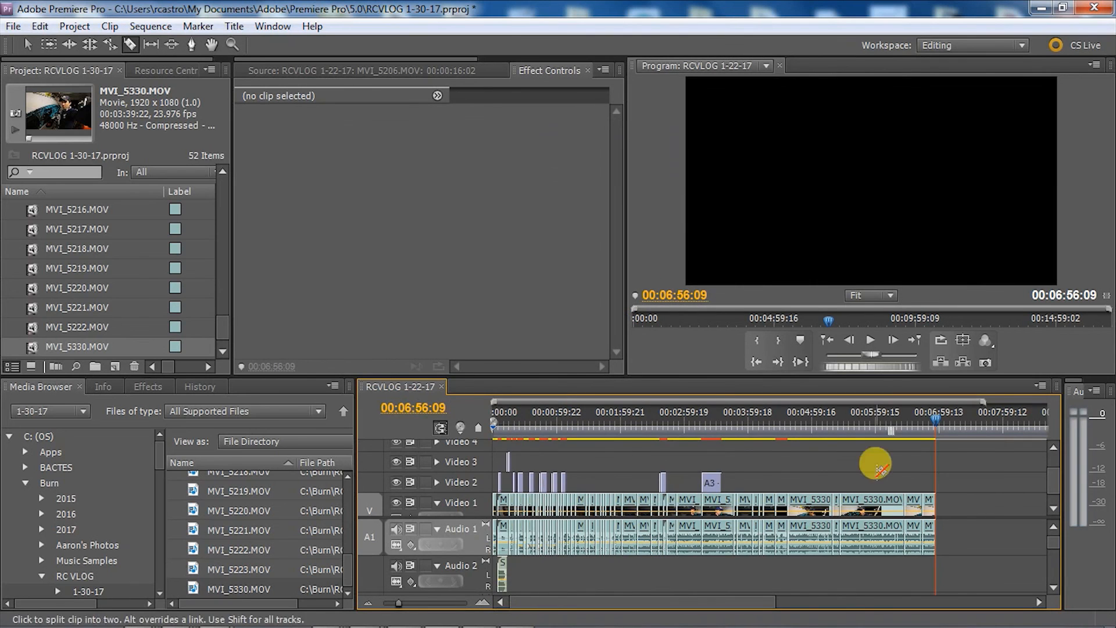
key(v)
drag(713, 483, 928, 432)
key(Home)
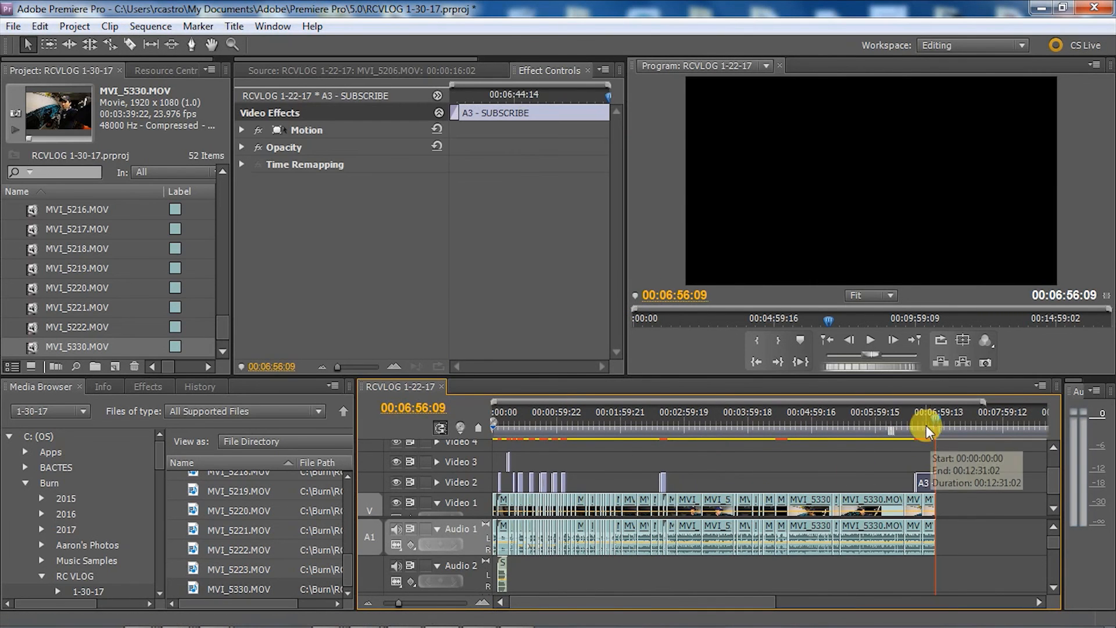
key(space)
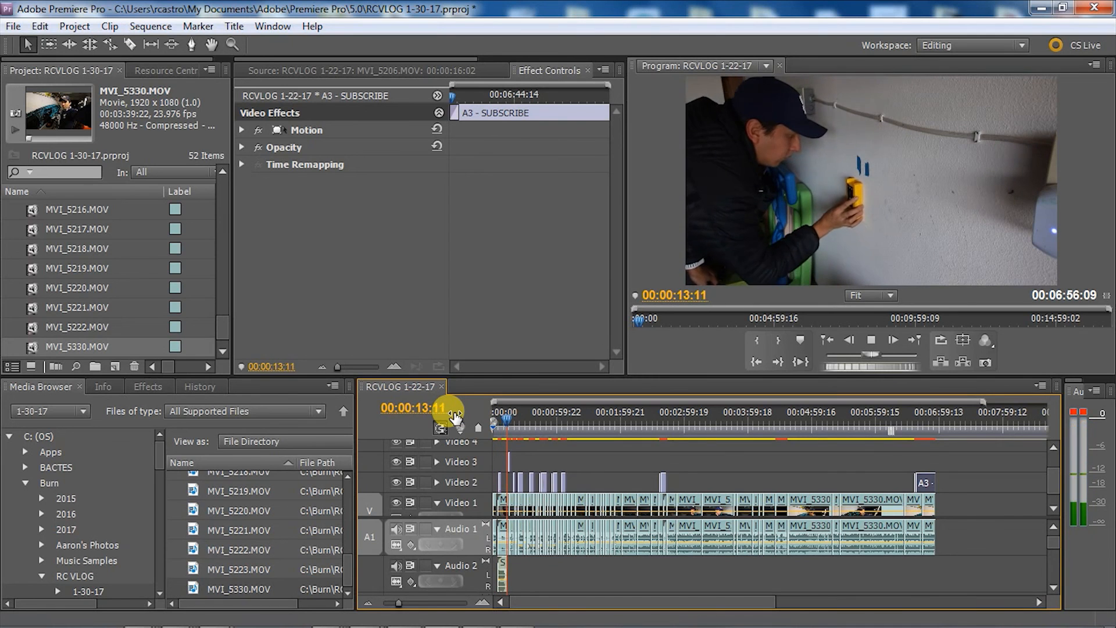
Step: Play the sequence from the opening titles and stop at 00:00:41:01
click(225, 346)
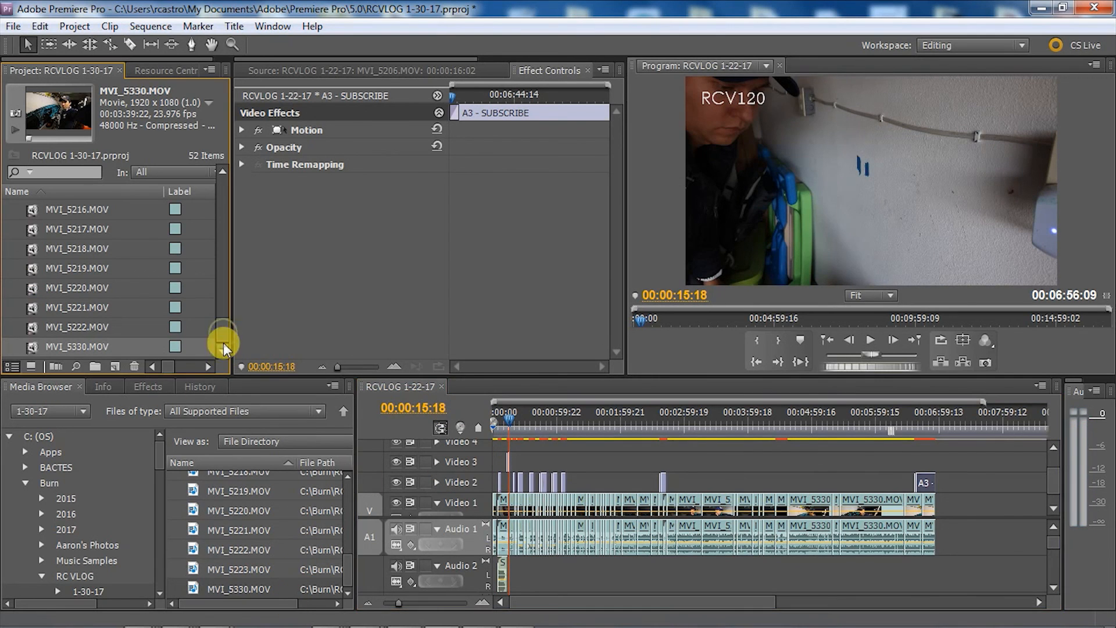
click(868, 340)
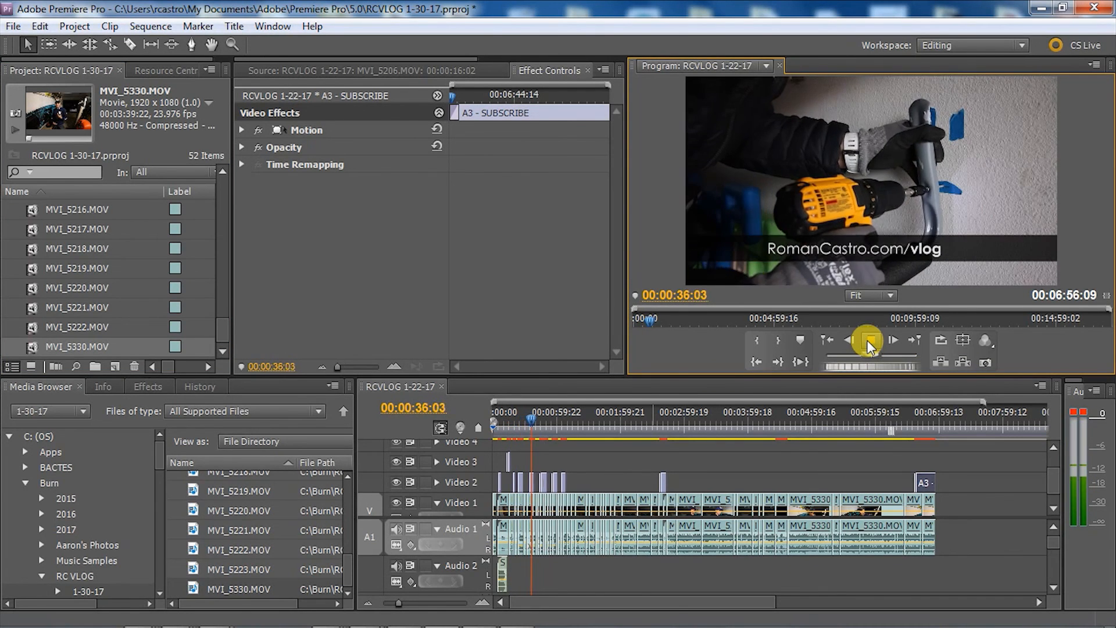
click(867, 340)
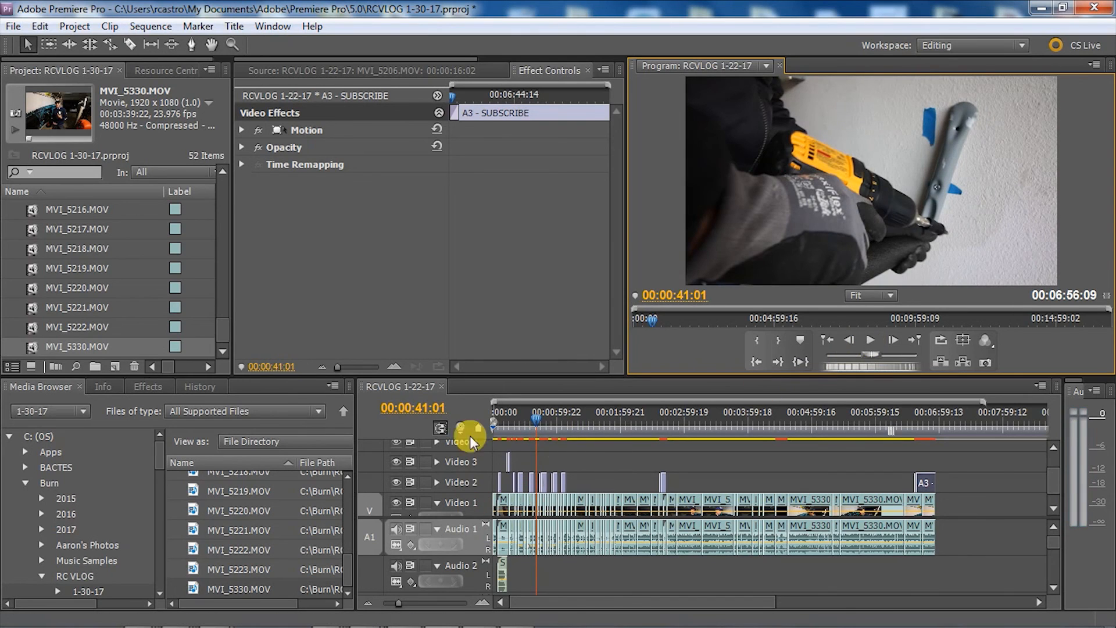
Step: Look through the title items in the project and open AZ: Link in Desc for editing
drag(223, 335, 219, 286)
click(86, 267)
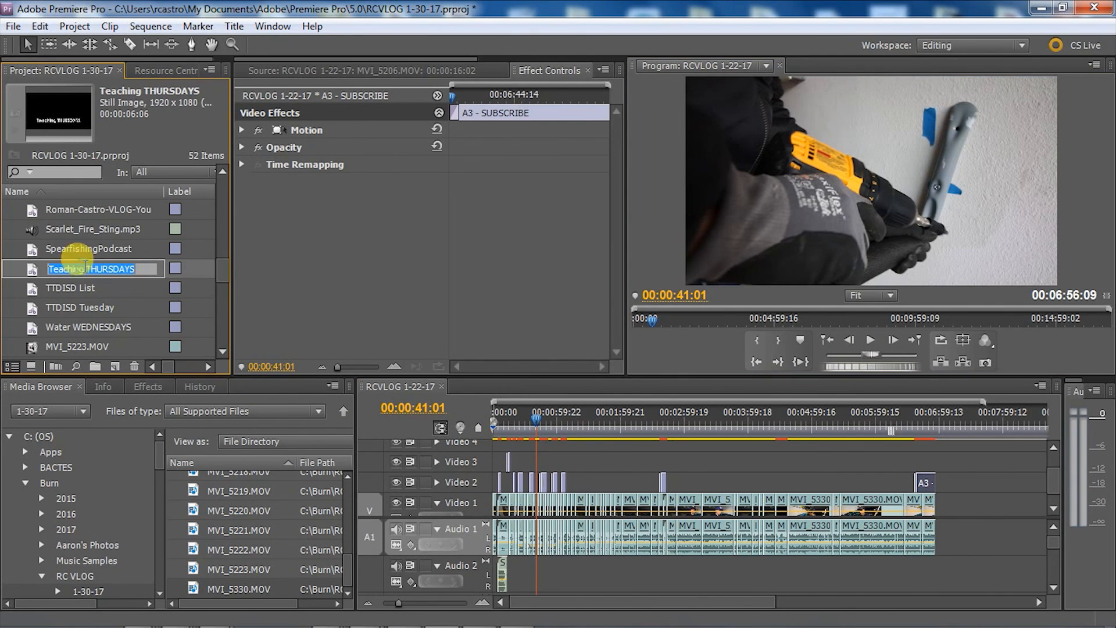
click(129, 248)
click(93, 288)
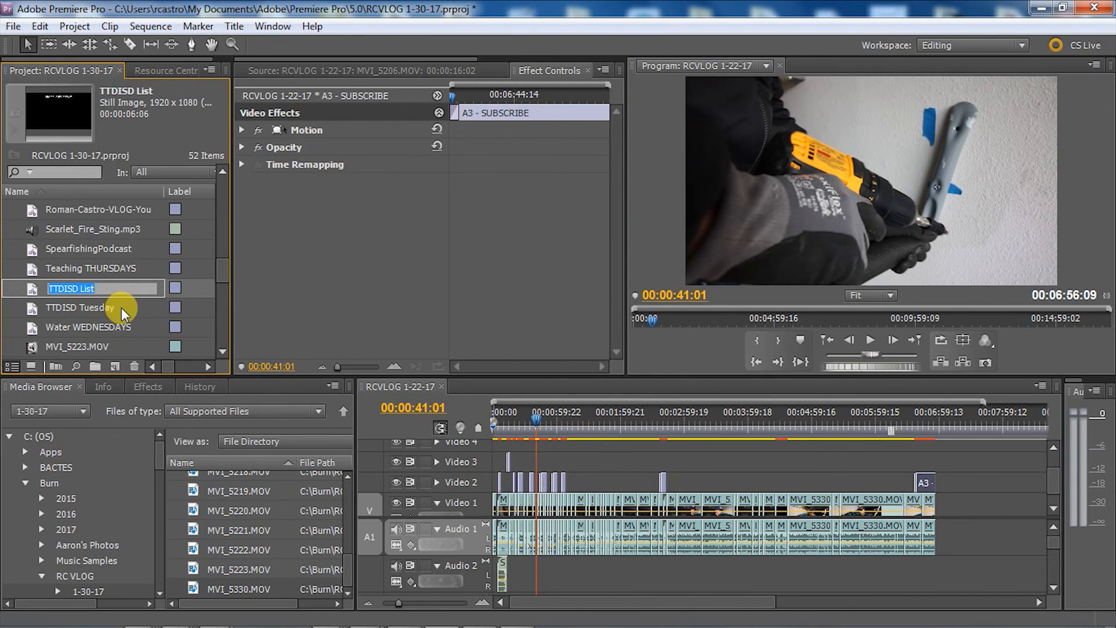
click(121, 308)
click(95, 291)
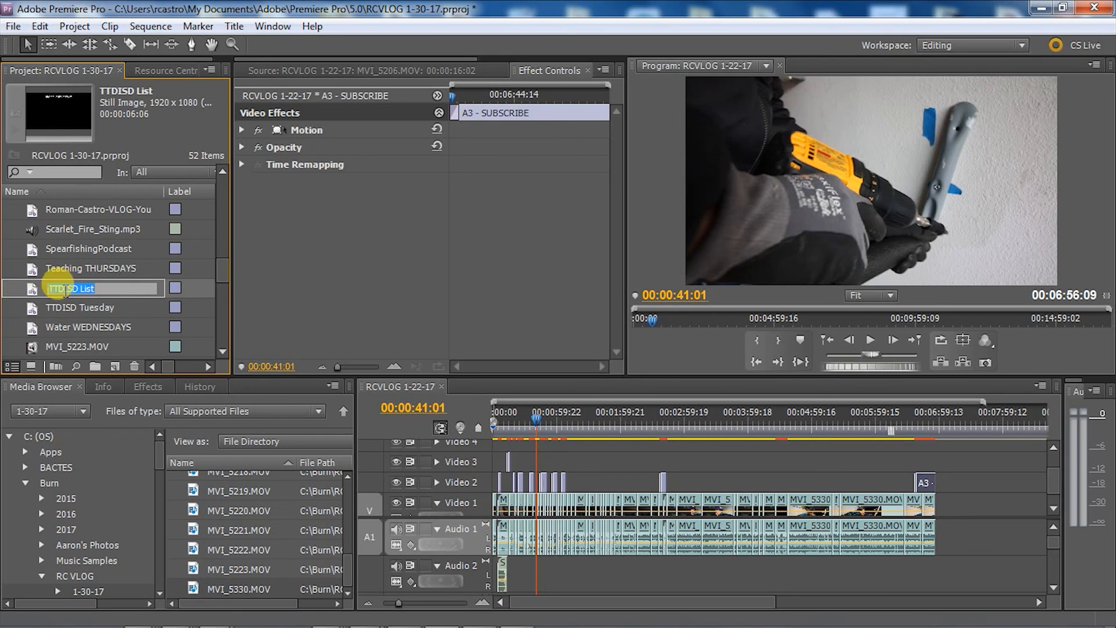
click(52, 308)
click(221, 350)
click(52, 289)
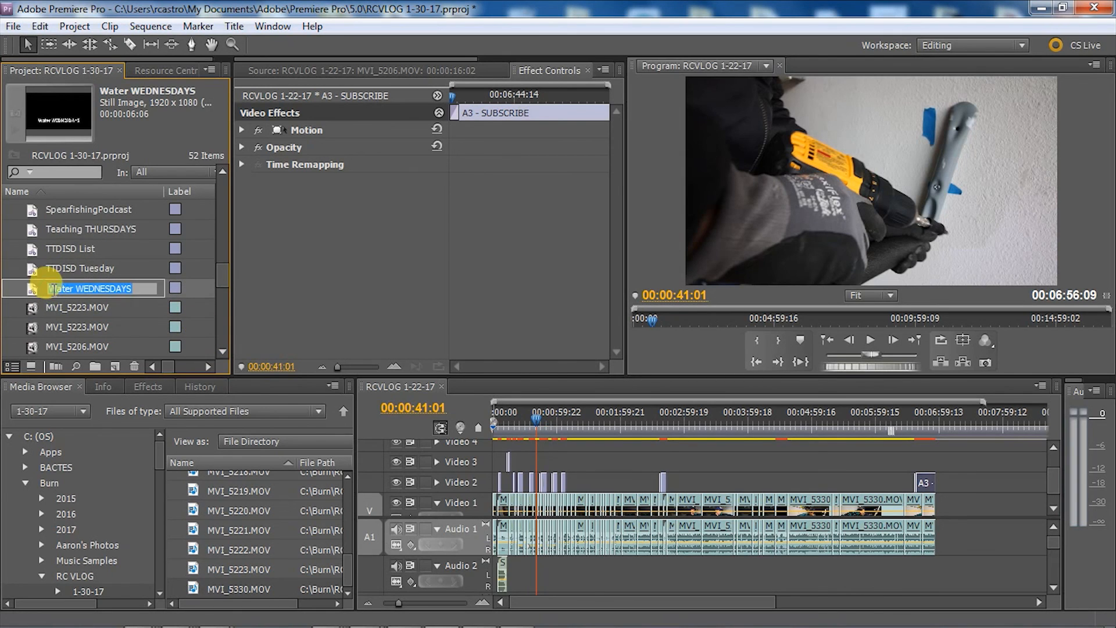
drag(221, 277, 219, 222)
click(47, 271)
double_click(123, 269)
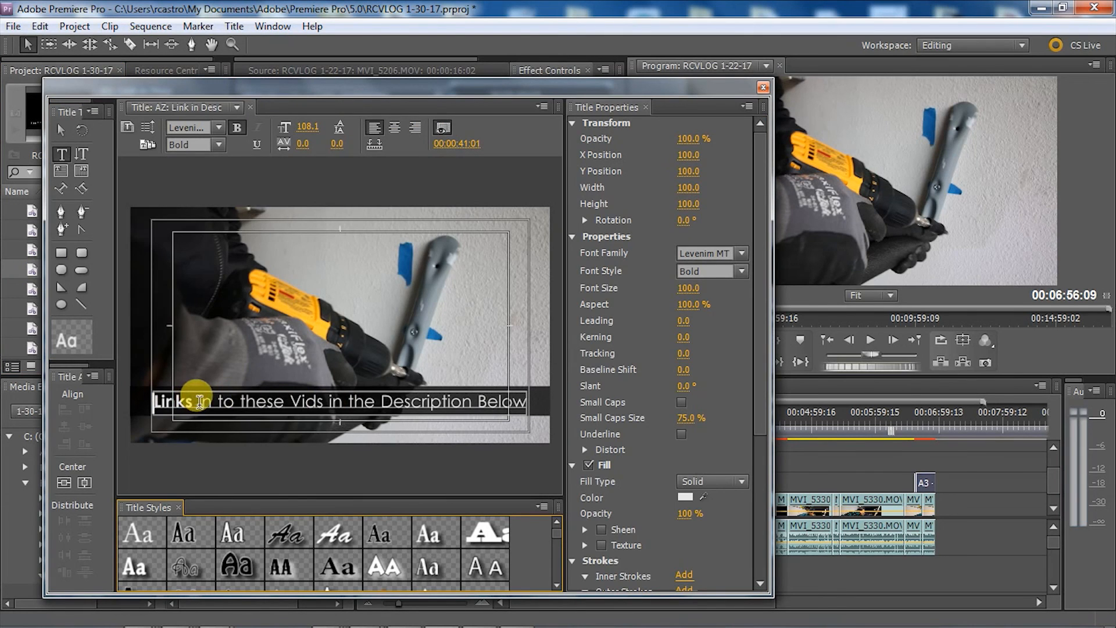
Step: Reword the AZ: Link in Desc title to read "Links to Parts In Description Below"
click(371, 407)
key(BackSpace)
key(BackSpace)
key(BackSpace)
key(BackSpace)
key(BackSpace)
key(BackSpace)
key(BackSpace)
key(BackSpace)
key(BackSpace)
key(BackSpace)
key(BackSpace)
key(BackSpace)
key(BackSpace)
key(BackSpace)
key(BackSpace)
key(BackSpace)
key(BackSpace)
key(BackSpace)
key(BackSpace)
key(BackSpace)
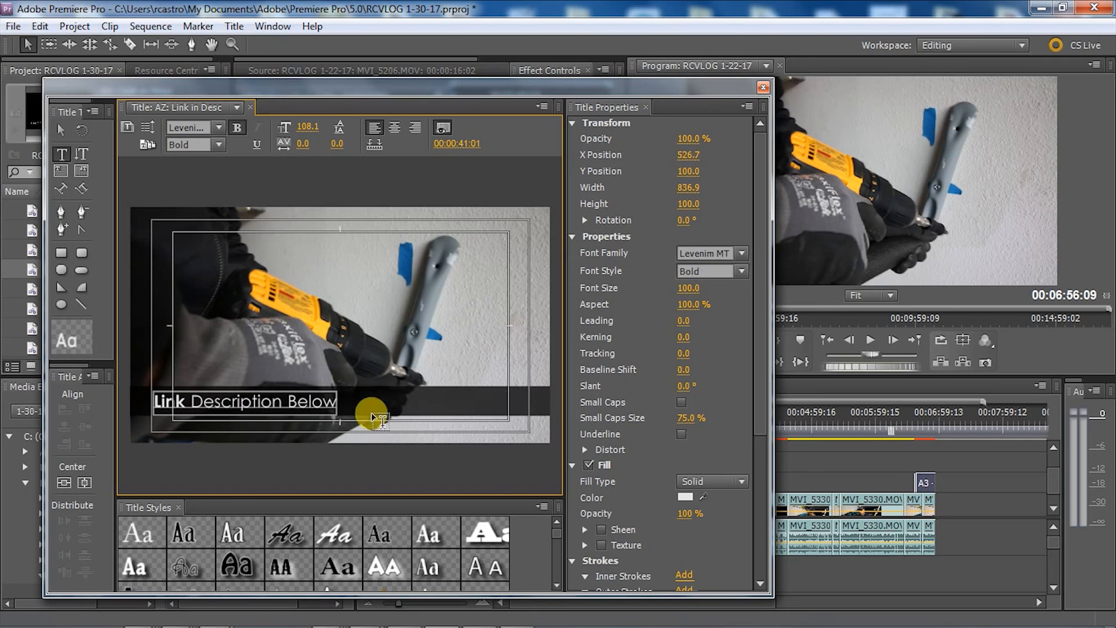
text(to Parts In)
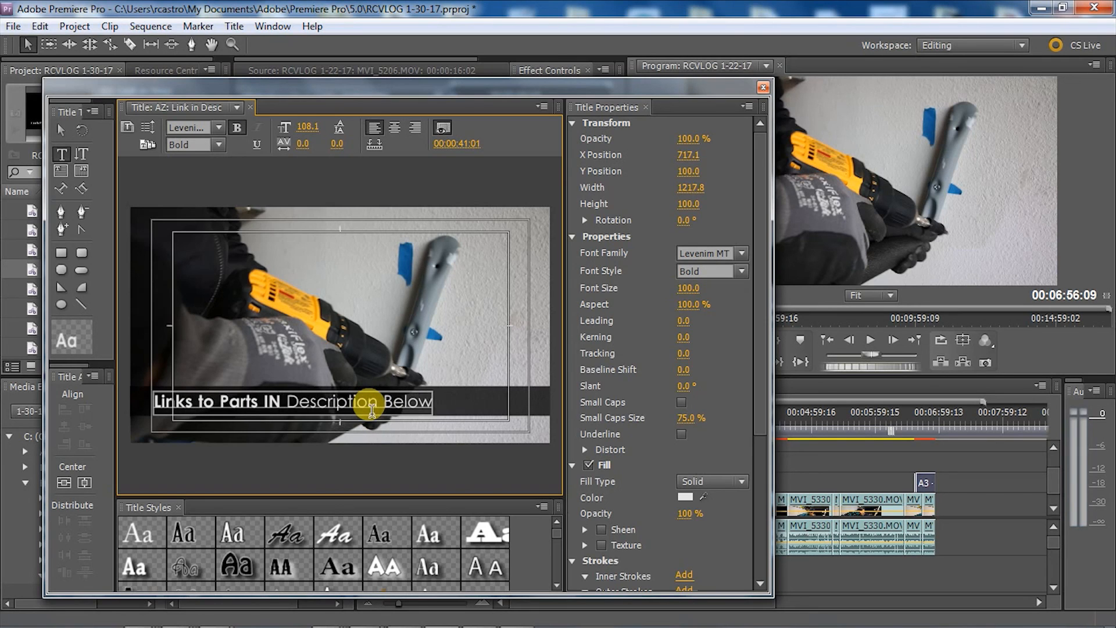
key(shift+Home)
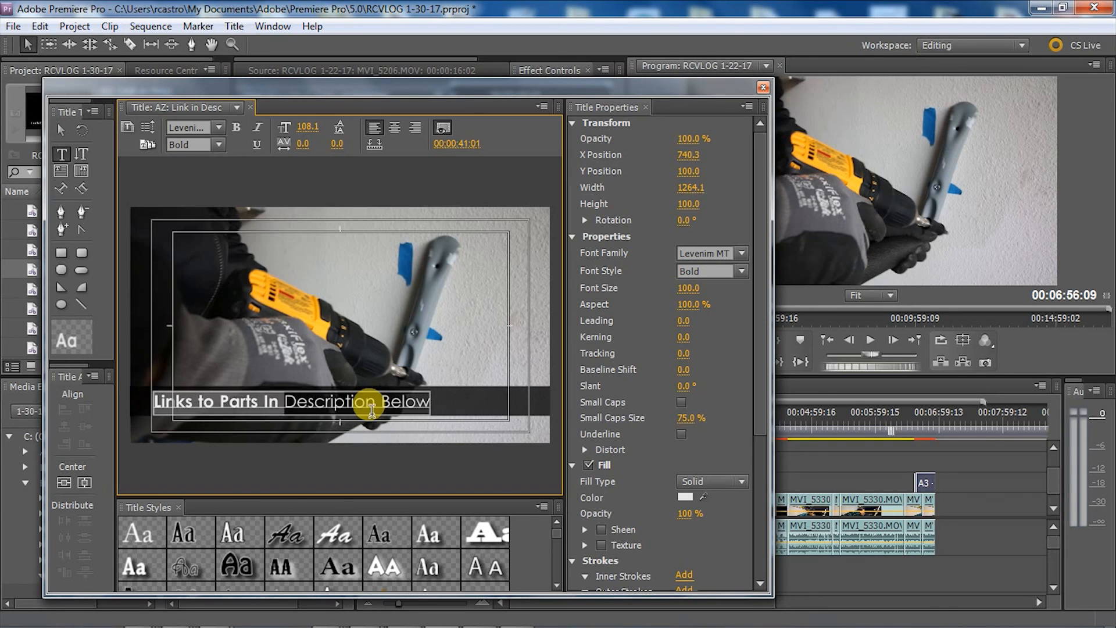
Step: Set the title text to regular weight, center it horizontally in the frame, and close the title editor
click(237, 128)
click(62, 129)
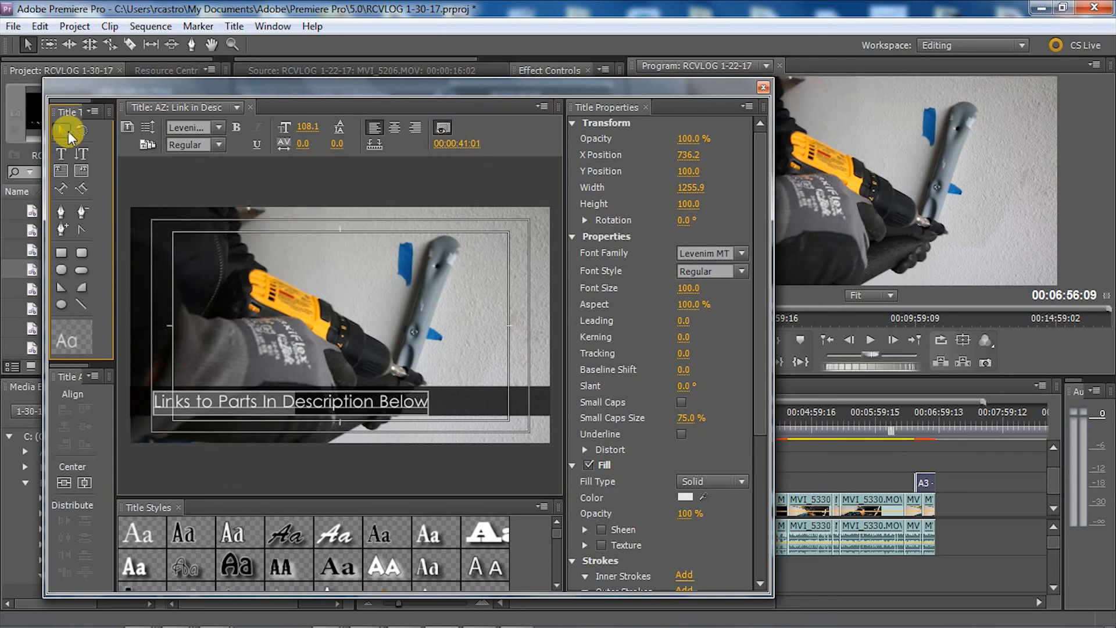
click(497, 416)
click(301, 401)
click(83, 482)
click(763, 88)
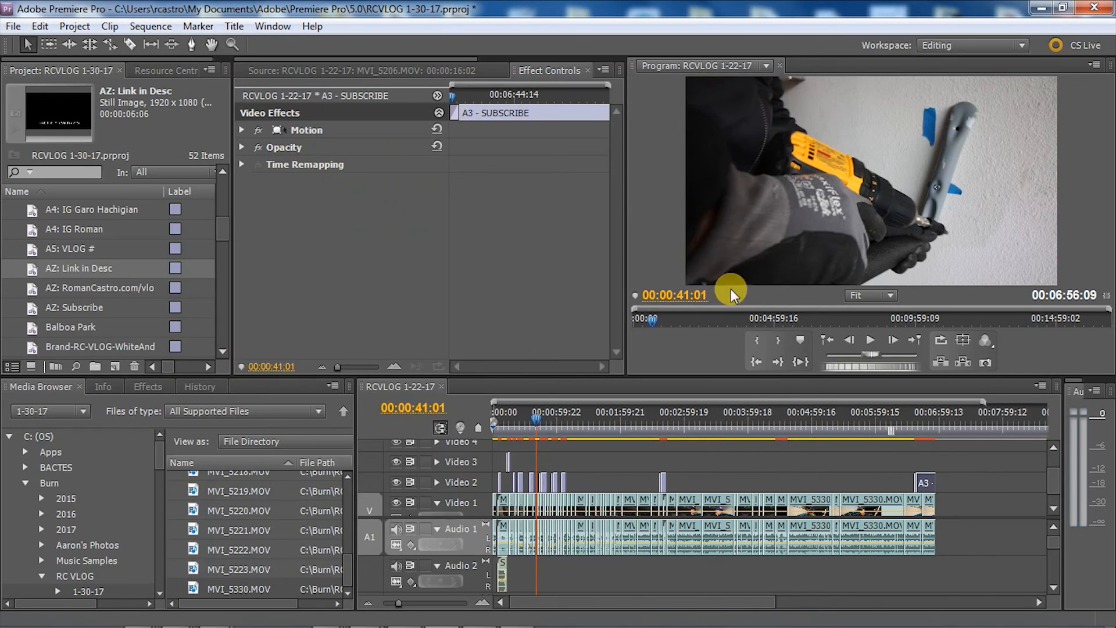
Step: Place the AZ: Link in Desc title near 00:00:41, shortened to fit on Video 2 between the two website titles
drag(37, 267, 537, 469)
click(482, 603)
click(481, 603)
click(482, 603)
click(481, 603)
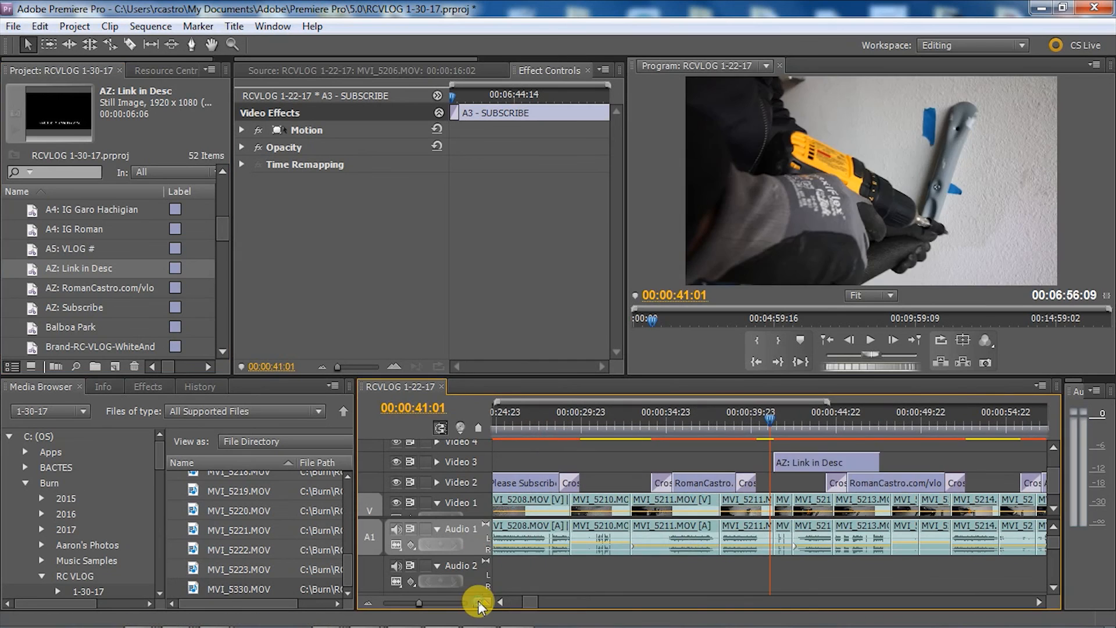
drag(872, 462, 795, 483)
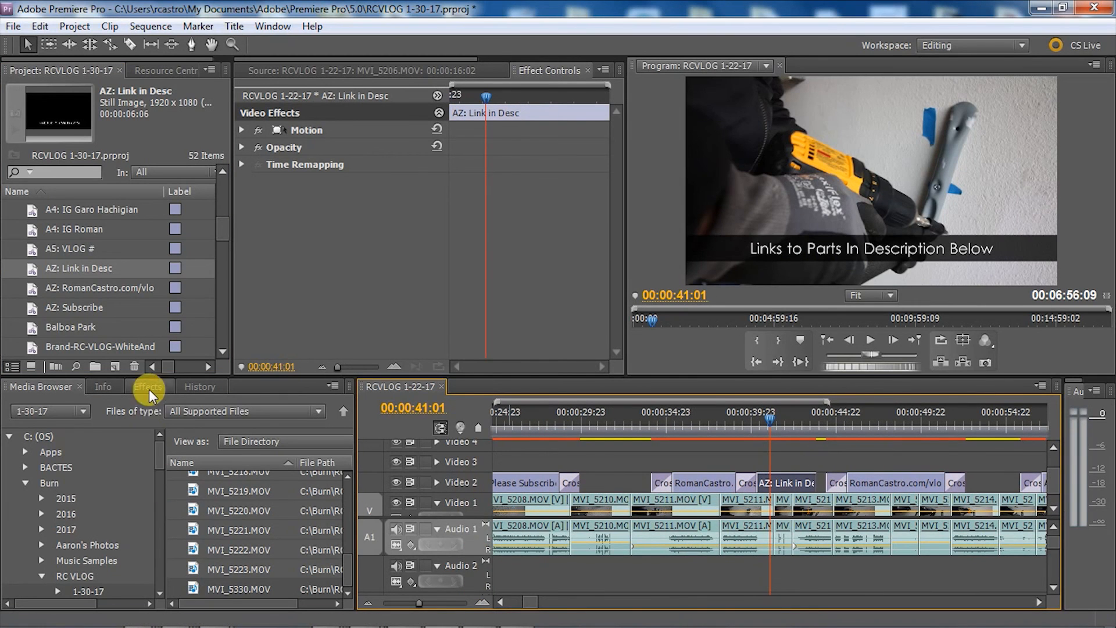
Step: Move the AZ: Link in Desc title up to Video 3, lengthen it, and add Cross Dissolve at both ends
click(148, 386)
click(105, 402)
text(cross)
drag(52, 540, 812, 486)
drag(786, 484, 854, 463)
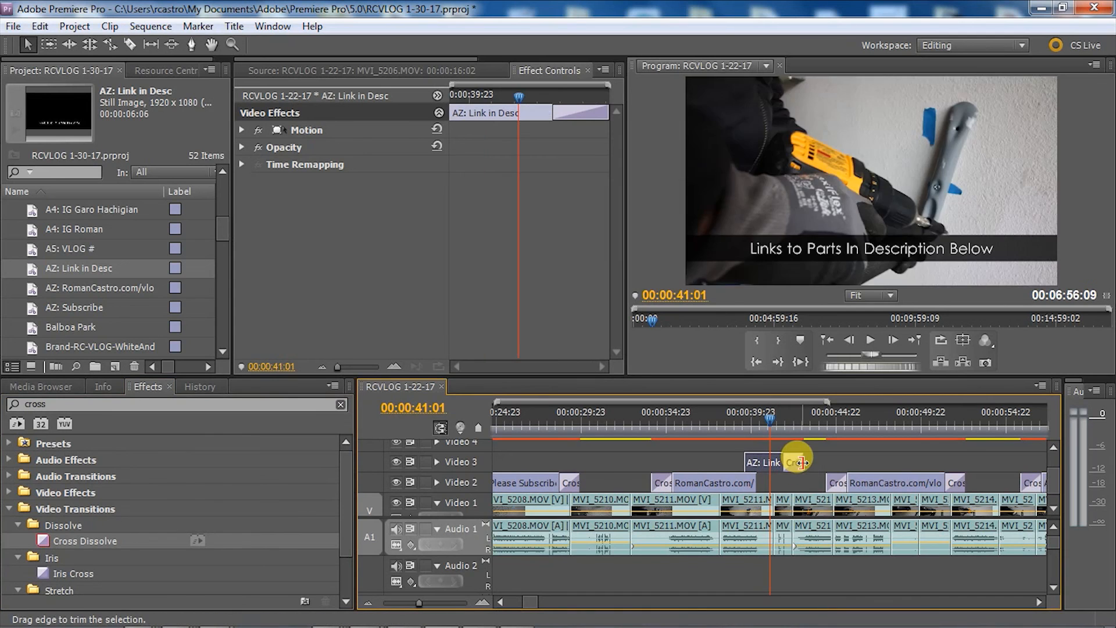
drag(48, 543, 747, 487)
drag(85, 541, 756, 463)
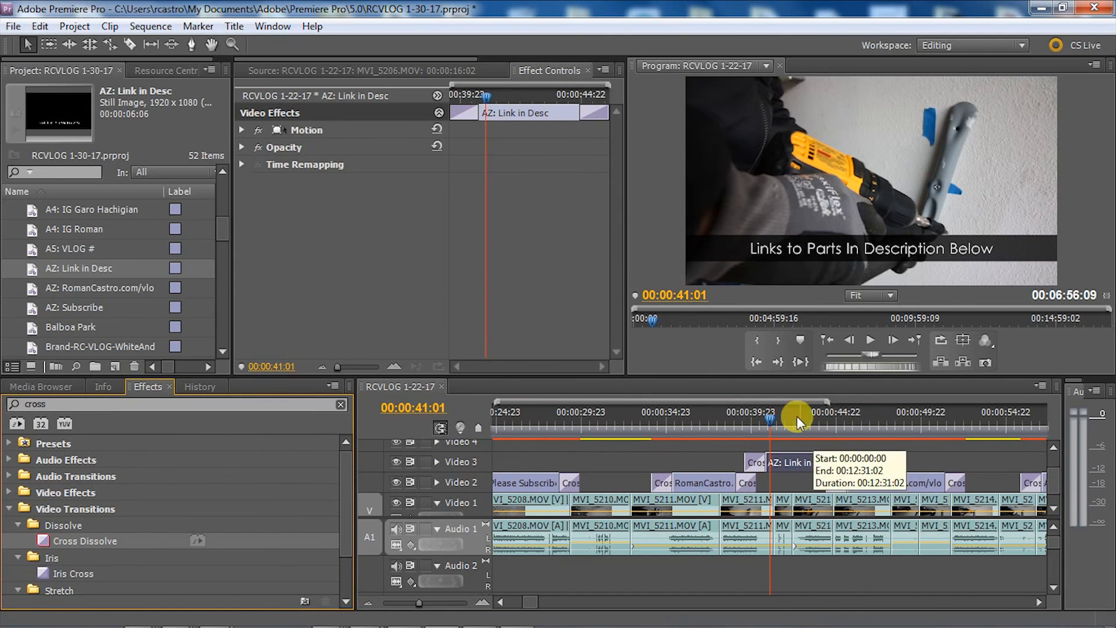
Step: Preview the AZ: Link in Desc title and move it earlier on Video 3 to about 00:00:29
click(702, 429)
key(space)
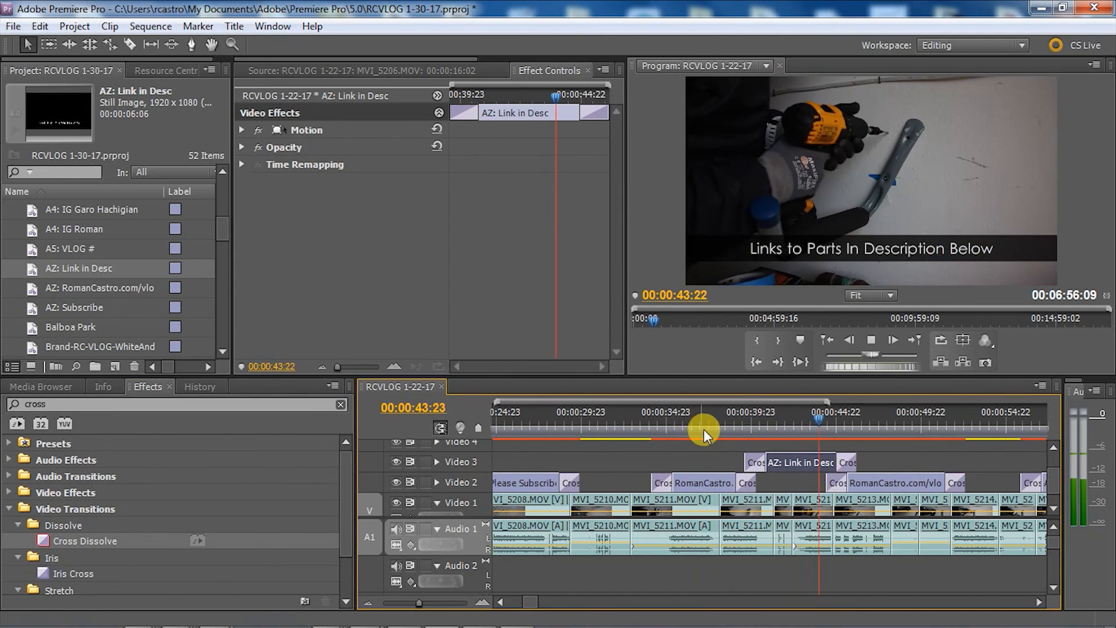
click(595, 419)
key(Up)
drag(802, 462, 651, 464)
drag(575, 481, 559, 463)
Step: Play the sequence through to 00:01:08:01, then return to 00:00:26:07 to check the title spacing
click(540, 420)
key(space)
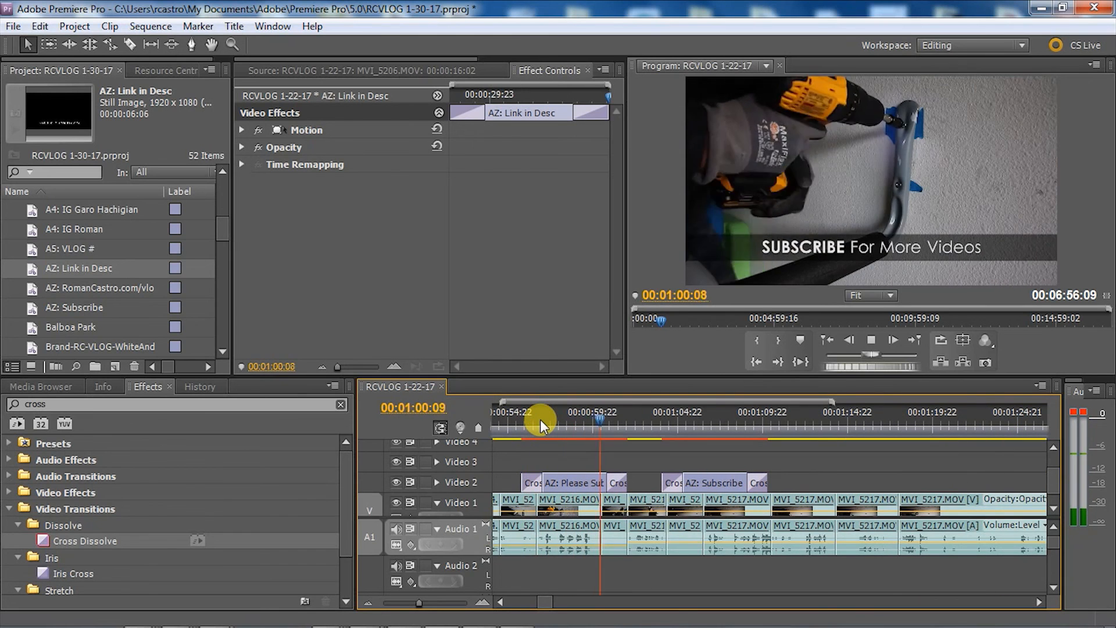
key(space)
key(backslash)
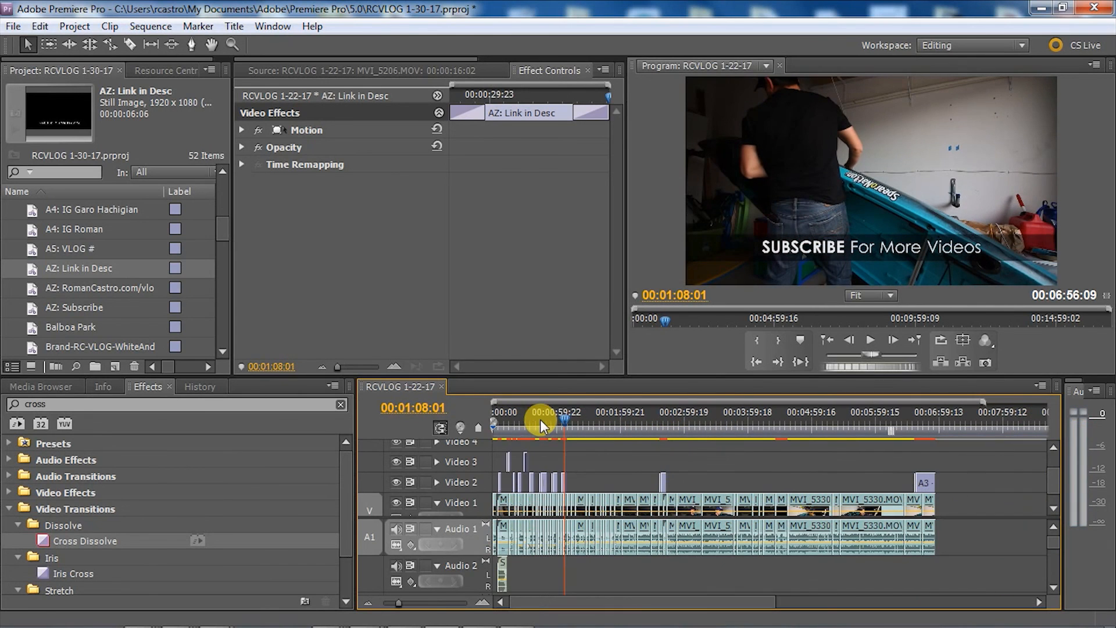
drag(523, 423, 513, 424)
click(483, 602)
click(484, 602)
click(485, 602)
mouse_move(705, 429)
mouse_down()
mouse_move(748, 433)
mouse_move(807, 410)
mouse_move(716, 420)
mouse_up()
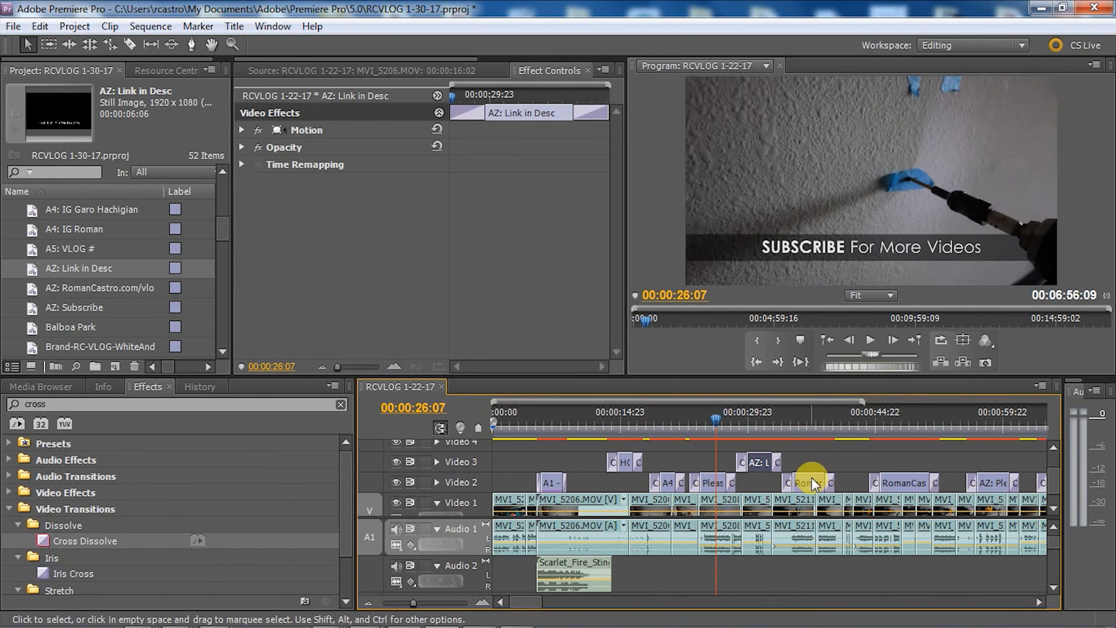
Step: Space out the early subscribe and website titles on Video 2, moving the first Please Subscribe title to about 00:00:35
drag(812, 477, 846, 483)
drag(714, 485, 795, 487)
drag(955, 479, 849, 469)
drag(841, 482, 869, 483)
drag(1028, 479, 867, 465)
drag(865, 482, 643, 465)
click(1039, 602)
click(1039, 602)
Step: Move the vlogger website title on Video 2 to about 00:01:34 and the AZ: Please Subscribe title to about 00:01:59
drag(655, 483, 963, 481)
click(832, 464)
click(1039, 602)
click(1039, 602)
drag(567, 602, 559, 602)
drag(709, 482, 829, 481)
click(1039, 602)
click(1039, 602)
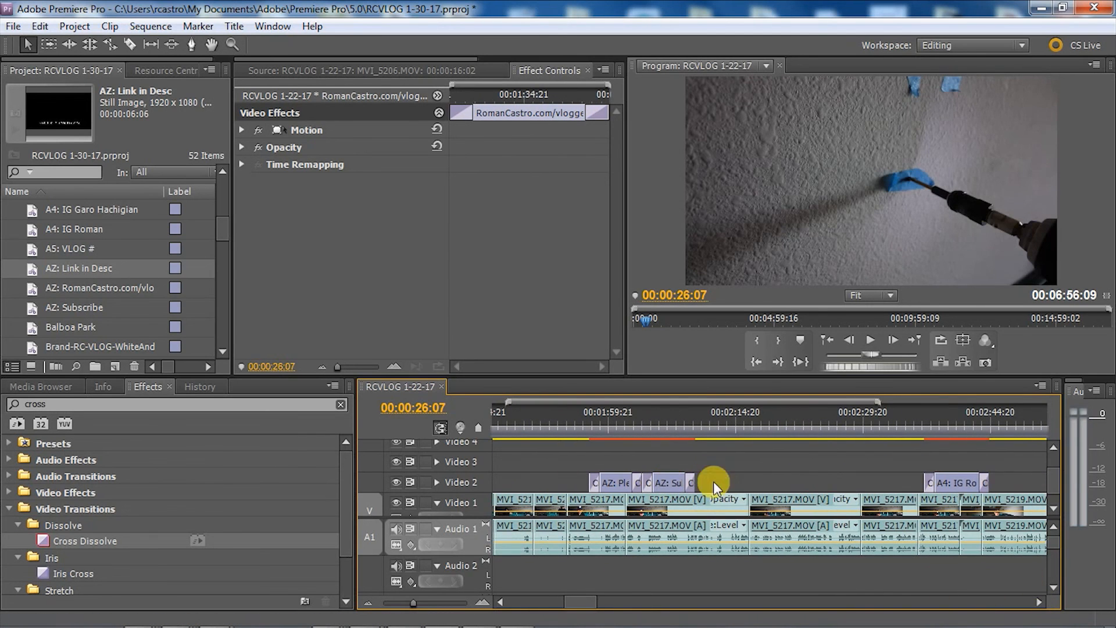
Step: Move the AZ: Subscribe title on Video 2 to about 00:02:25 and the host's A4 Instagram title to about 00:02:54
click(673, 482)
click(1036, 601)
click(623, 485)
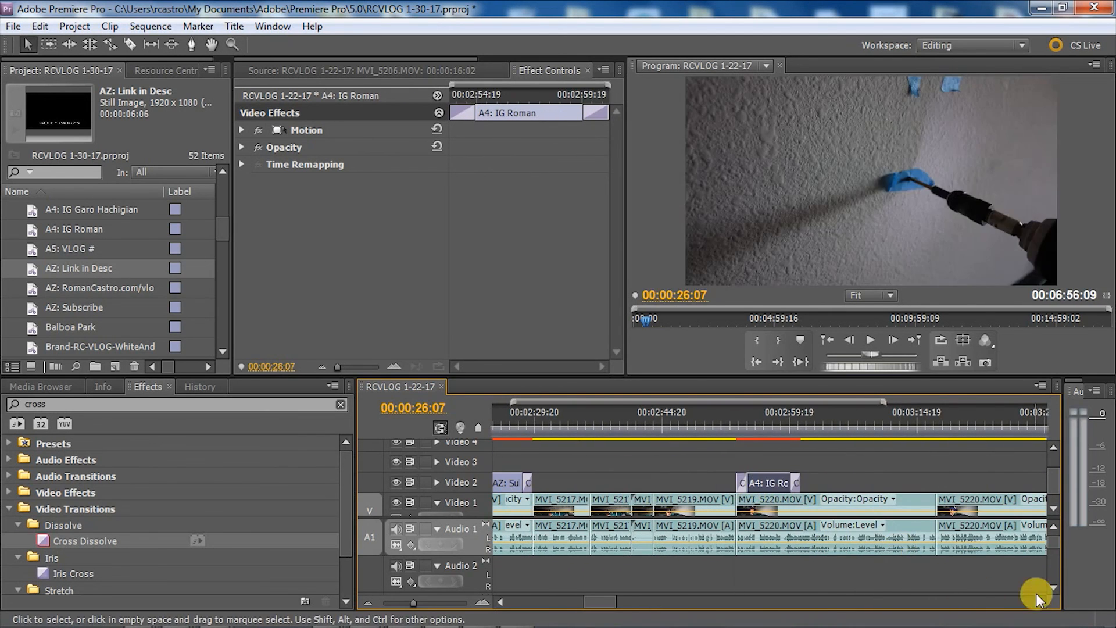
Step: Move the A4: IG Template title from about 00:00:21 to about 00:03:50 on Video 2
key(=)
key(minus)
key(minus)
key(minus)
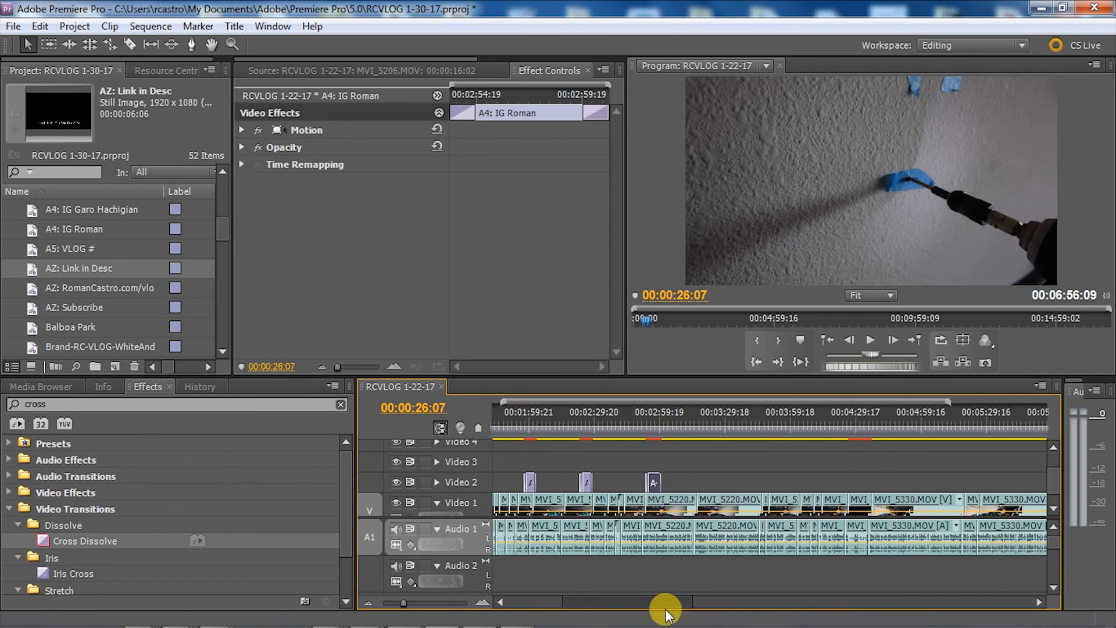
click(560, 419)
click(538, 418)
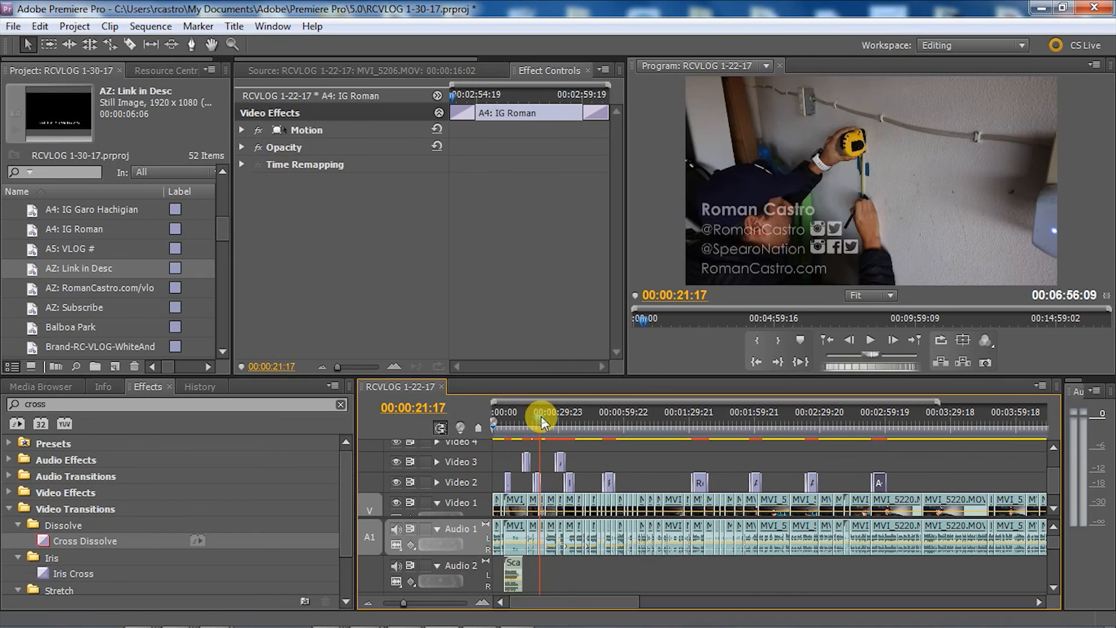
drag(538, 480, 994, 481)
Step: Lower the AZ: Link in Desc title onto Video 2 and respace the titles, placing A4: IG Template at about 00:05:29
click(558, 423)
click(569, 414)
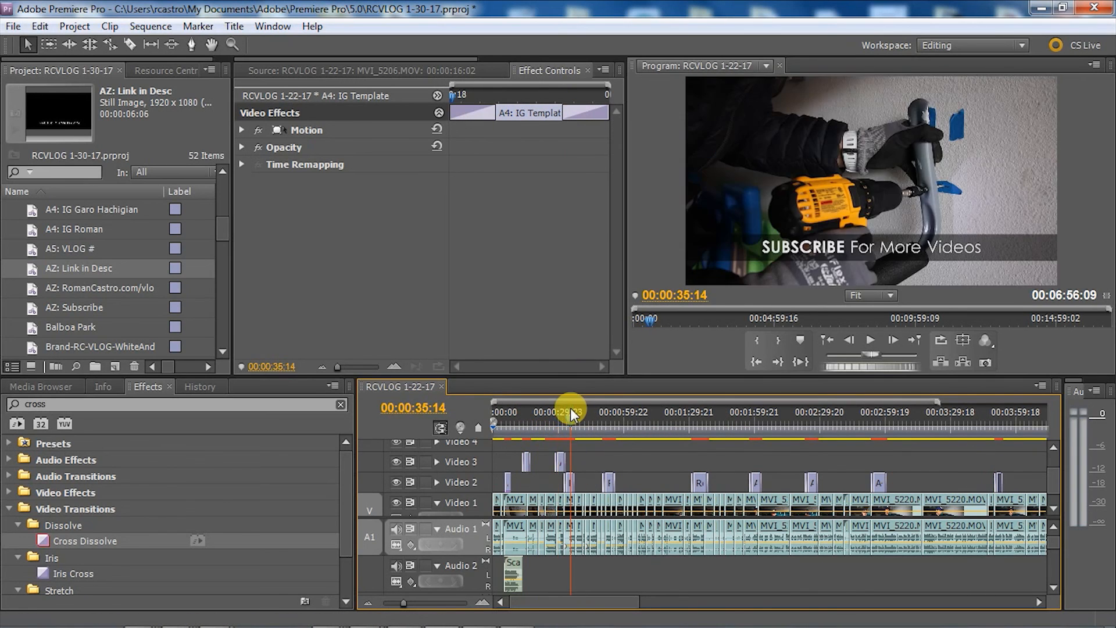
click(561, 462)
drag(562, 482, 559, 483)
drag(658, 425, 612, 420)
click(755, 425)
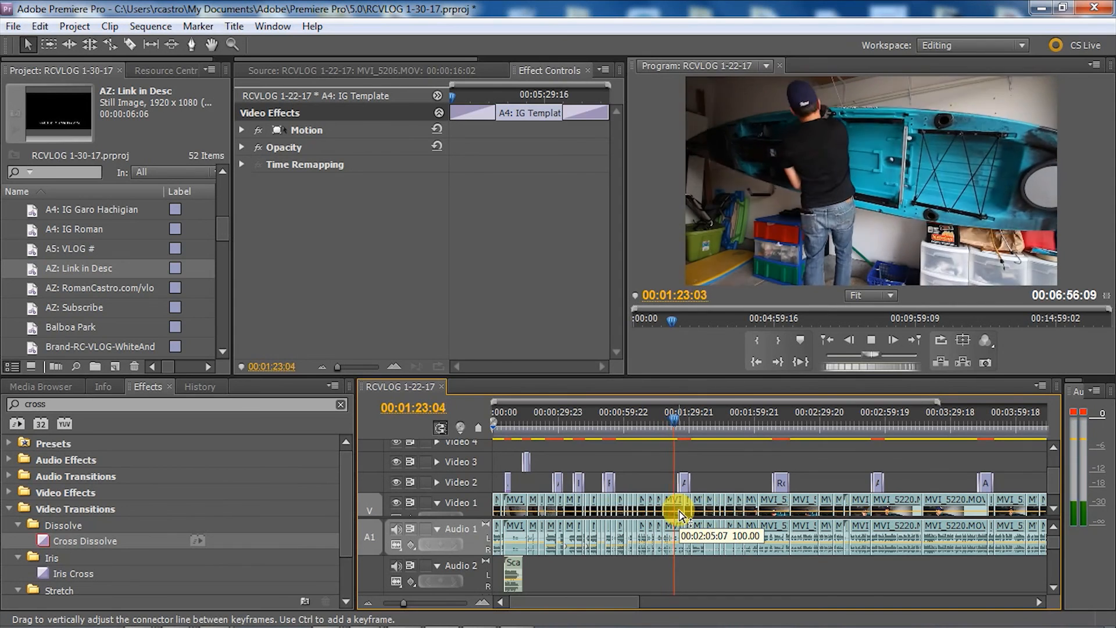
Step: Browse the Hip Hop Beat music folder and look through its tracks down to Trespass.mp3
click(40, 386)
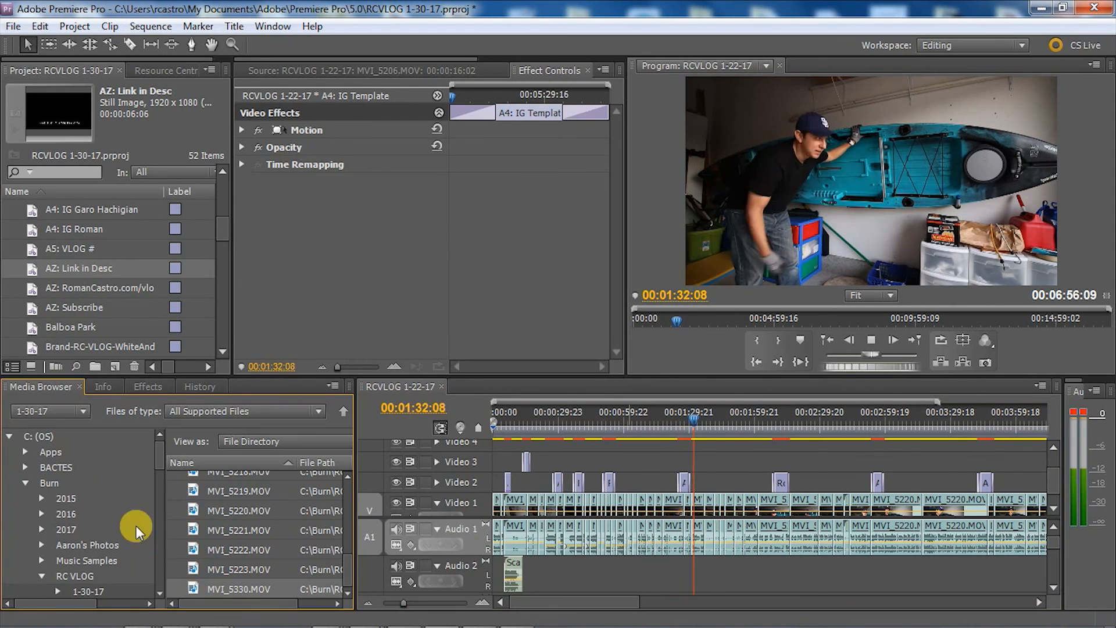
click(41, 560)
scroll(146, 587, down, 3)
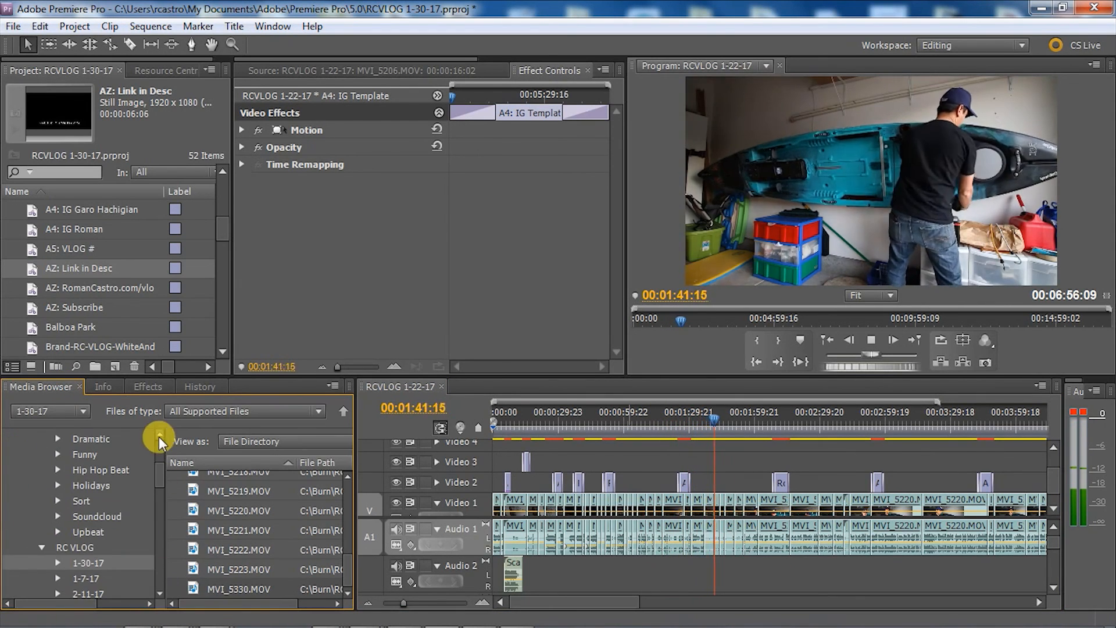
click(152, 469)
drag(355, 546, 373, 546)
click(232, 500)
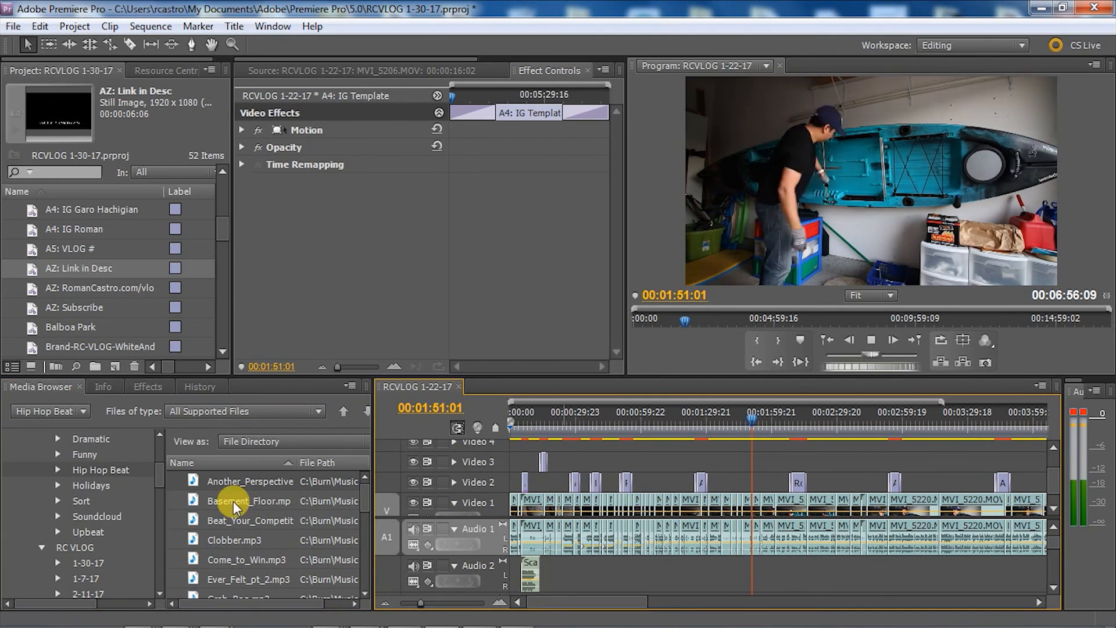
drag(367, 505, 365, 590)
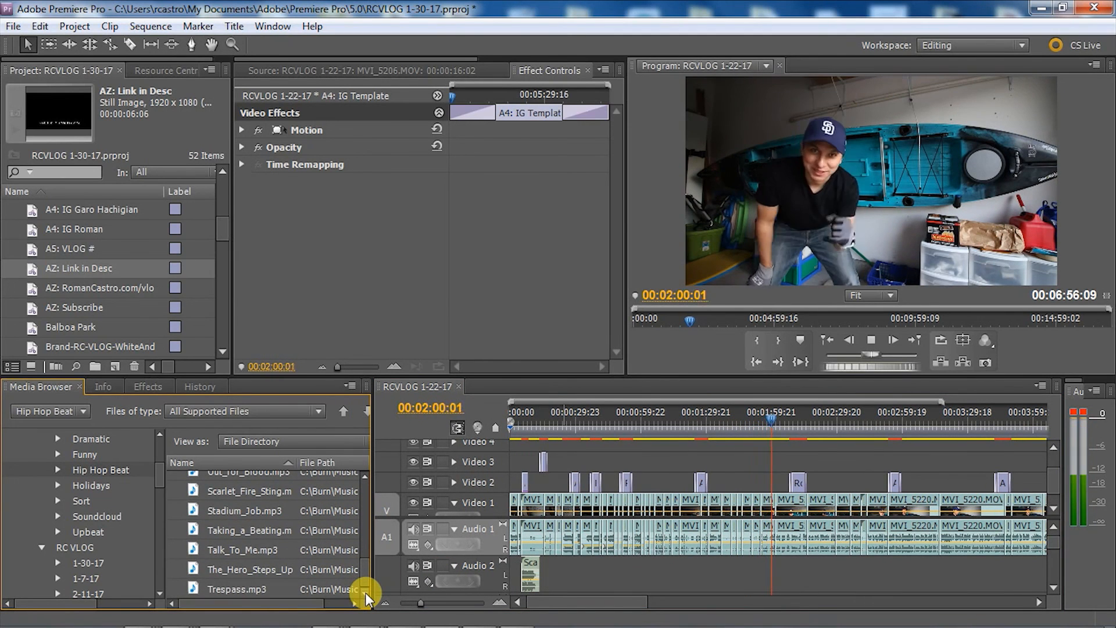
Step: Review the sequence playback from about 00:02:00 through to about 00:04:20, checking the talking footage
click(873, 343)
click(874, 344)
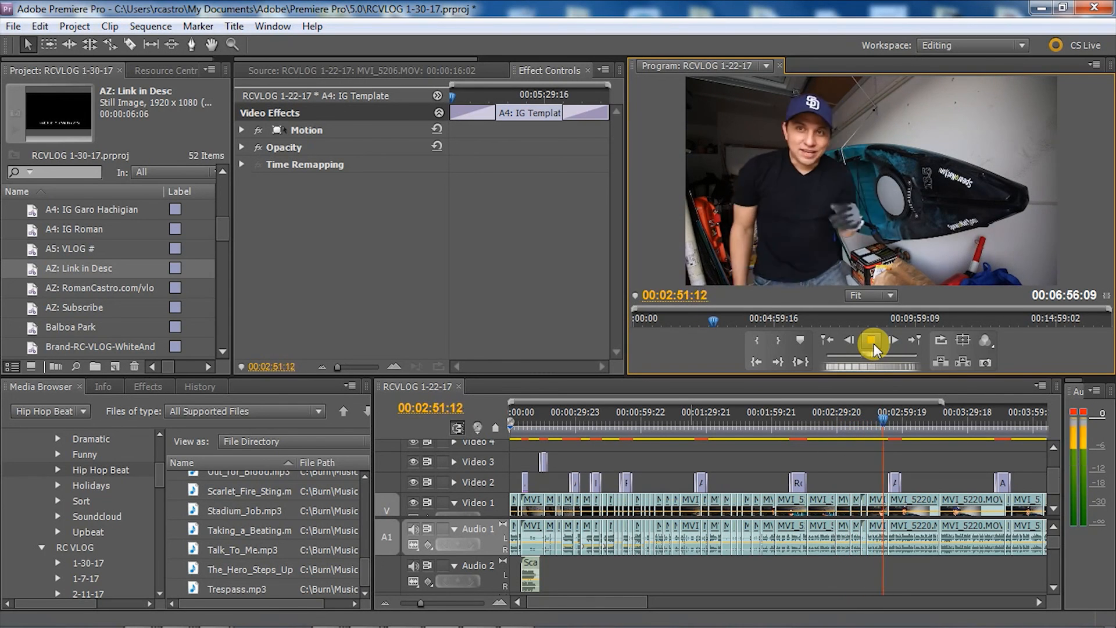
click(874, 343)
click(1040, 602)
key(space)
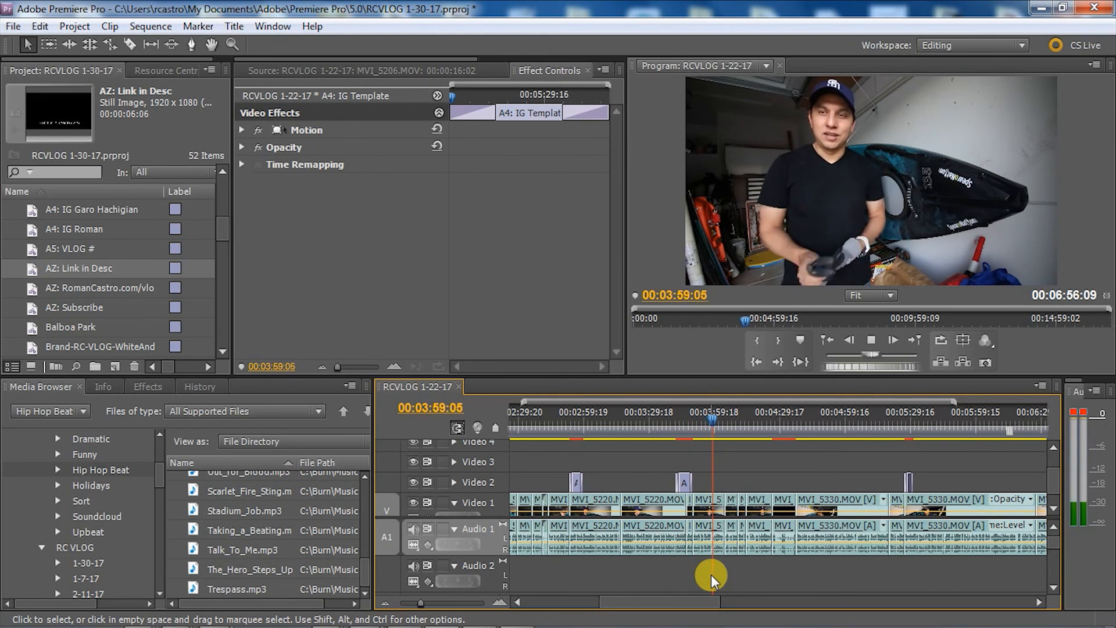
key(space)
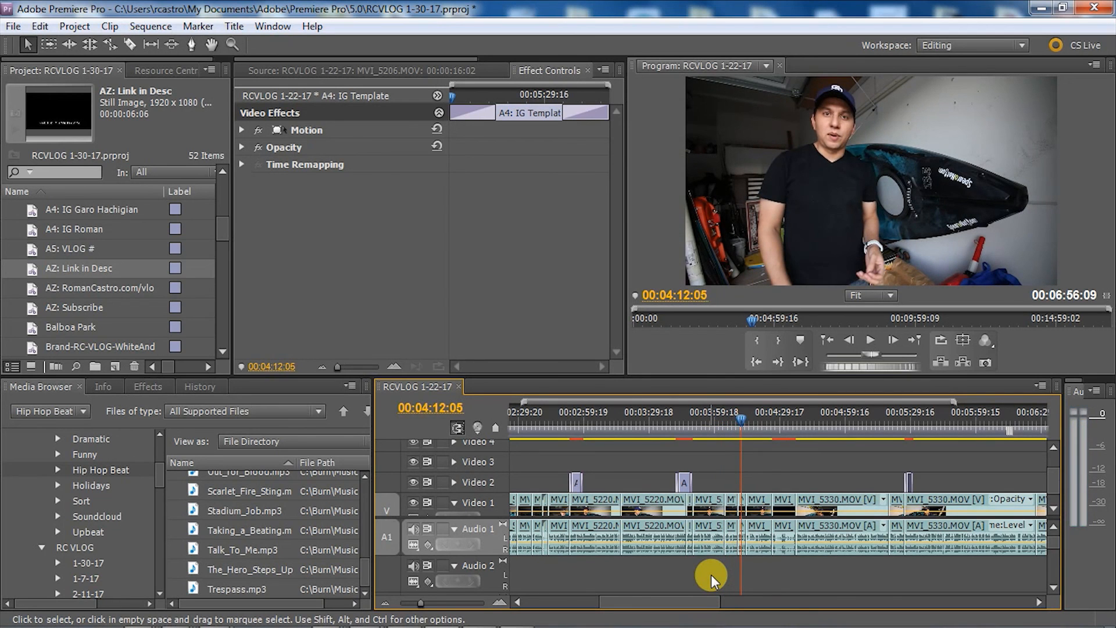
key(space)
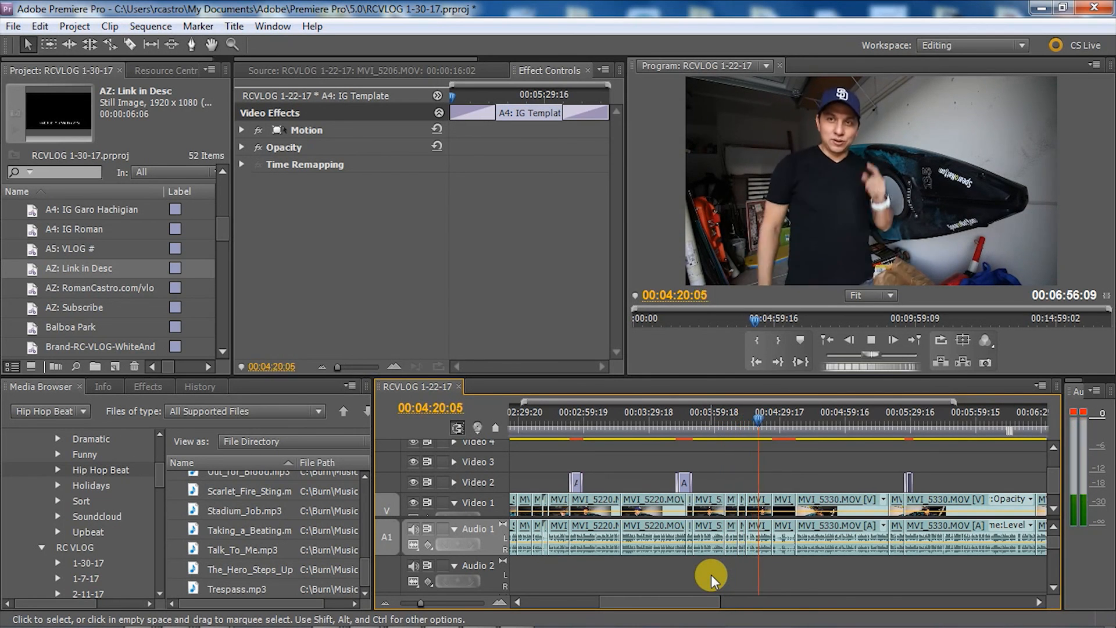
Step: Continue reviewing the sequence playback from about 00:04:20 through 00:04:37
key(space)
key(space)
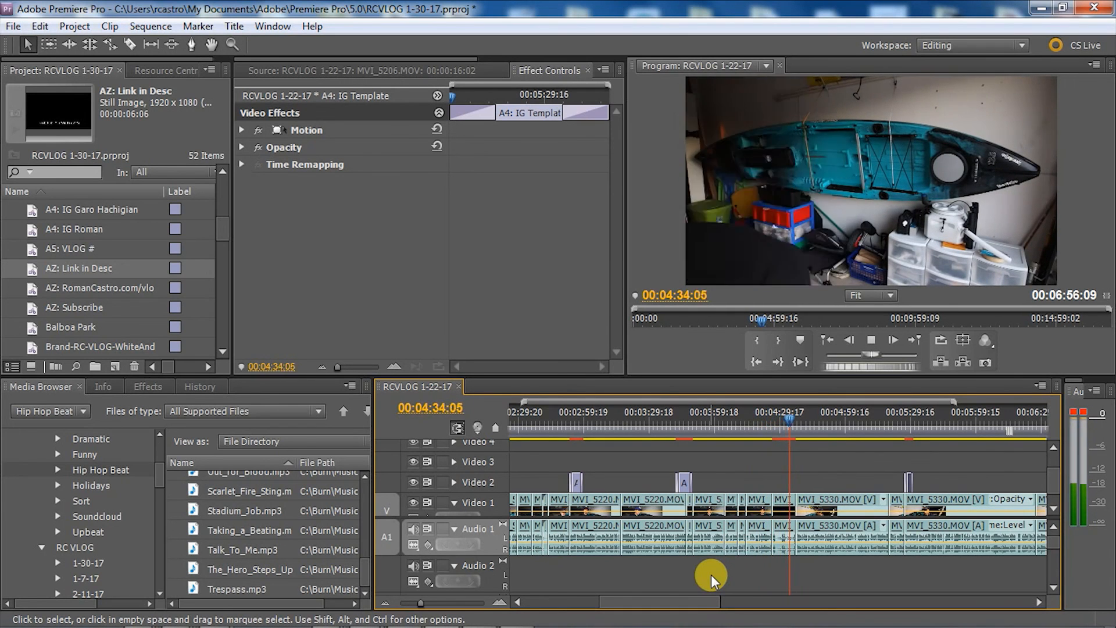
key(space)
drag(618, 598, 536, 599)
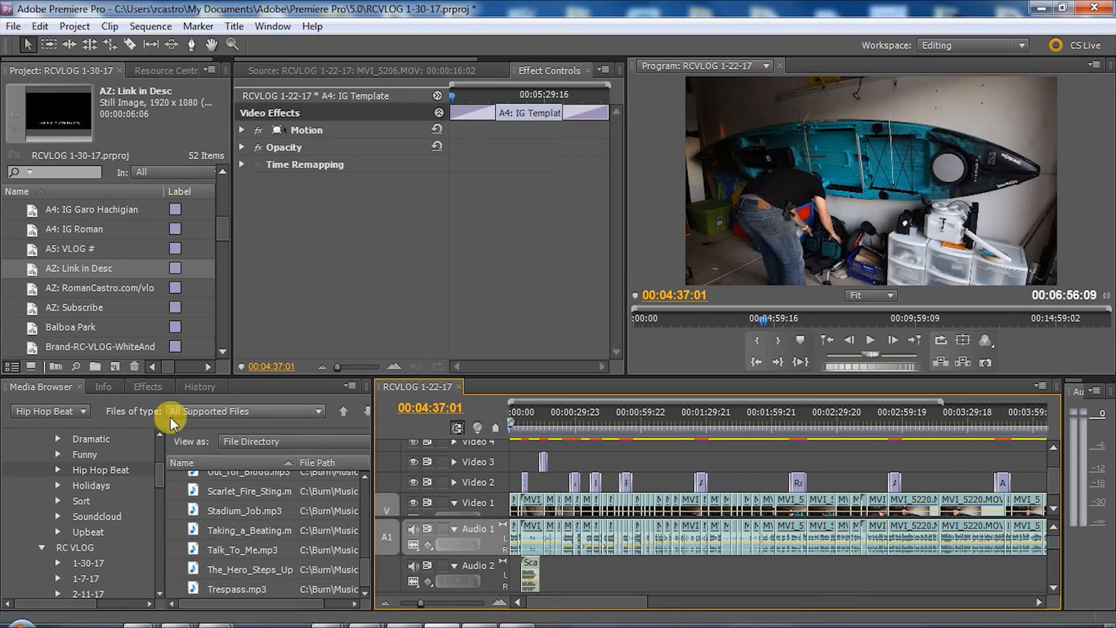
Step: Audition Kickin_It.mp3 and try it on Audio 2 after the Scarlet_Fire_Sting clip, starting at about 00:00:16
click(363, 580)
scroll(366, 558, up, 5)
double_click(227, 548)
click(429, 342)
drag(233, 549, 542, 579)
click(532, 415)
key(space)
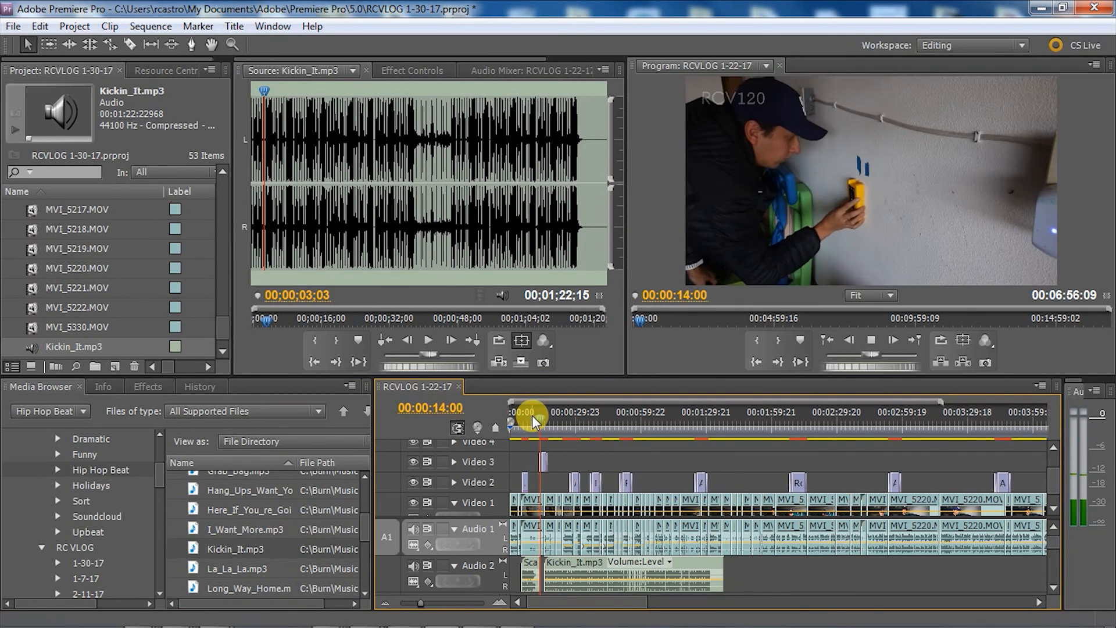
Step: Check Kickin_It.mp3 against the opening footage and undo its placement on Audio 2
click(499, 601)
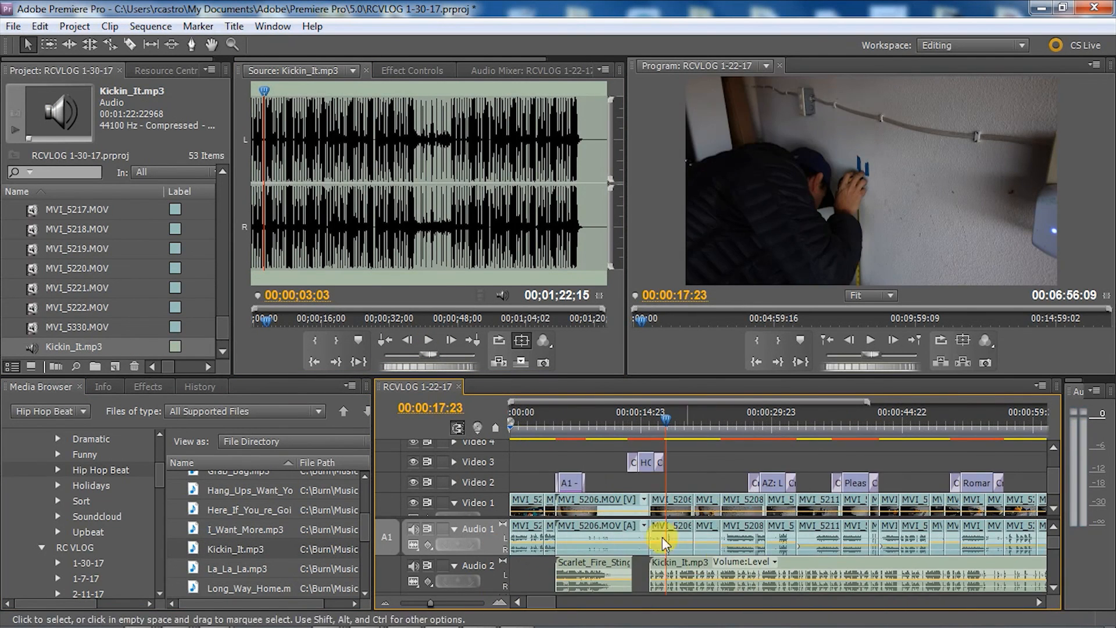
drag(263, 91, 238, 98)
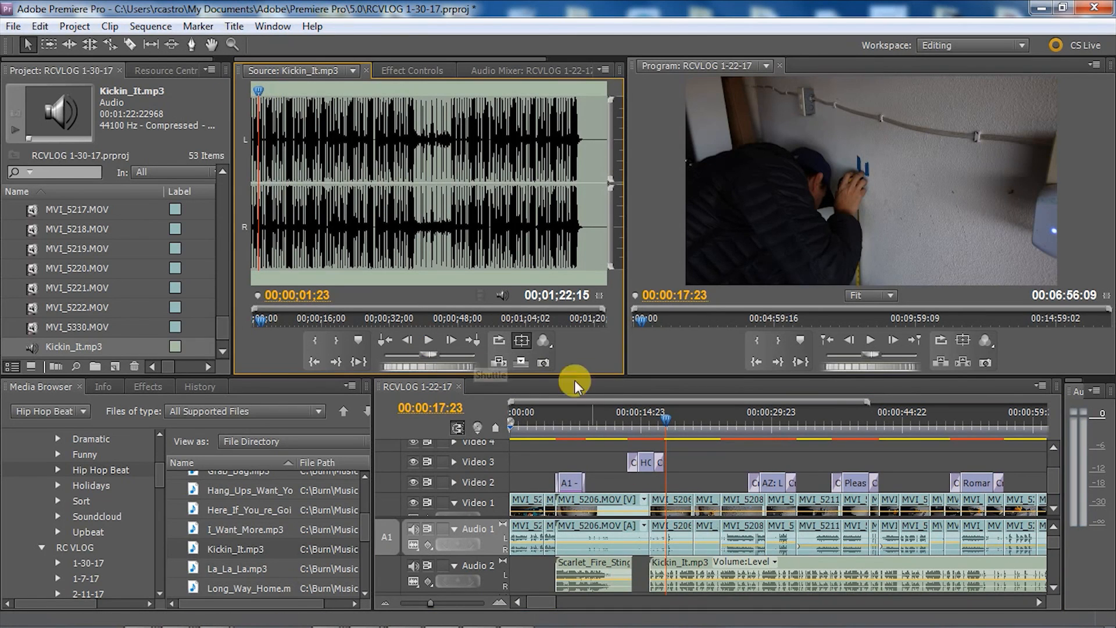
click(623, 412)
key(space)
key(ctrl+z)
Step: Audition La_La_La.mp3, Basement_Floor.mp3 and Clobber.mp3 from the Hip Hop Beat folder
drag(200, 569, 440, 319)
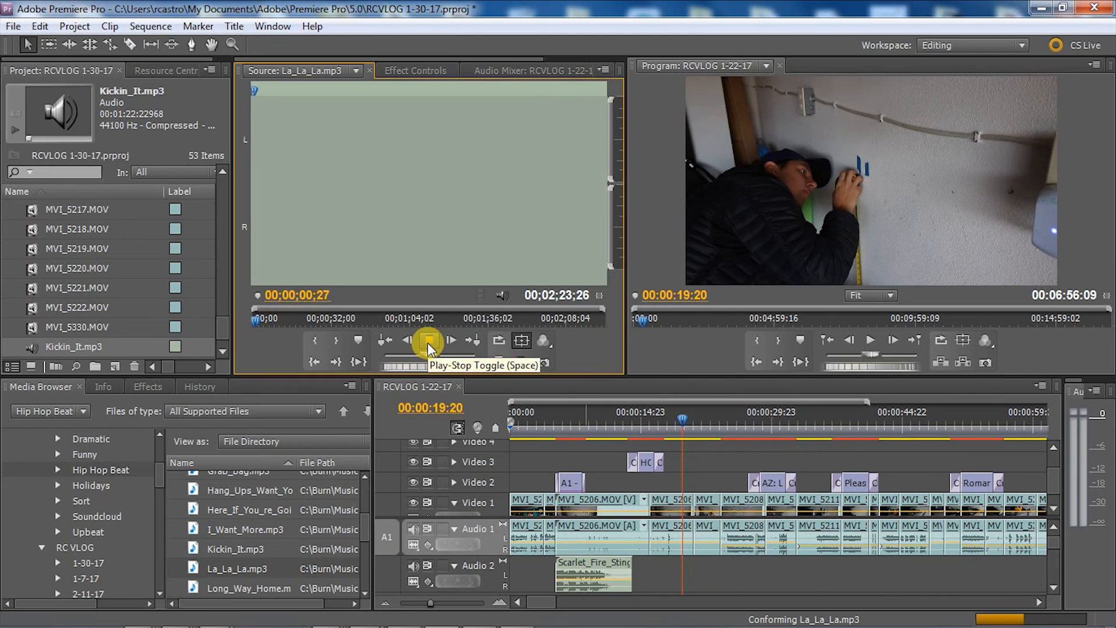
scroll(366, 518, up, 2)
drag(248, 500, 464, 353)
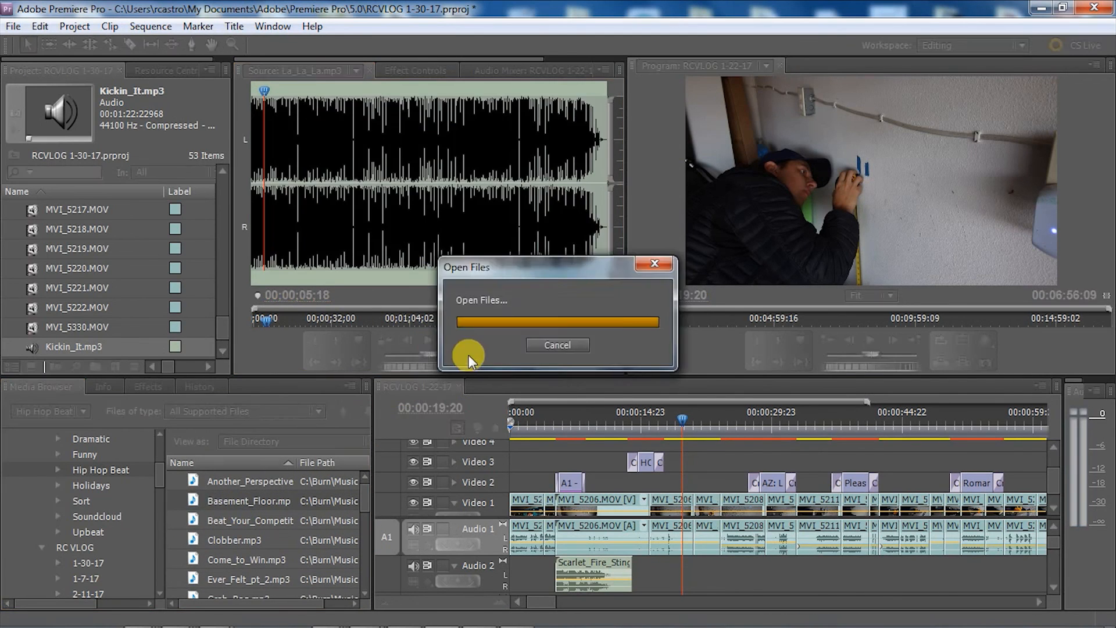
click(428, 340)
scroll(291, 504, down, 2)
drag(291, 505, 381, 361)
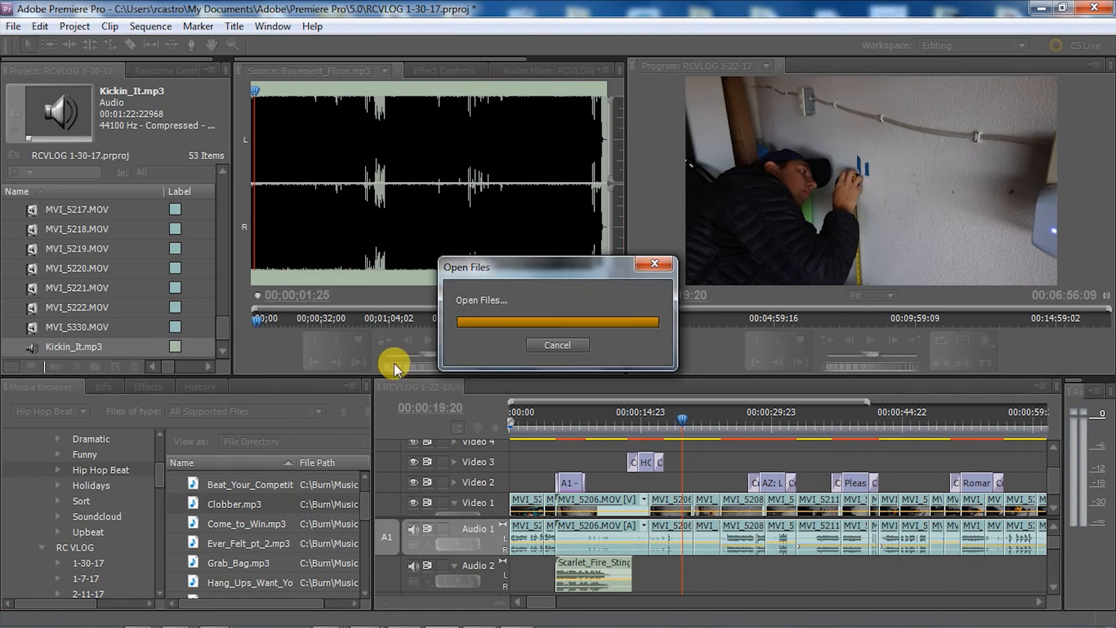
click(428, 340)
Step: Place Clobber.mp3 on Audio 2 at about 00:00:16 and play the transition from the opening sting
click(194, 511)
drag(193, 512, 639, 574)
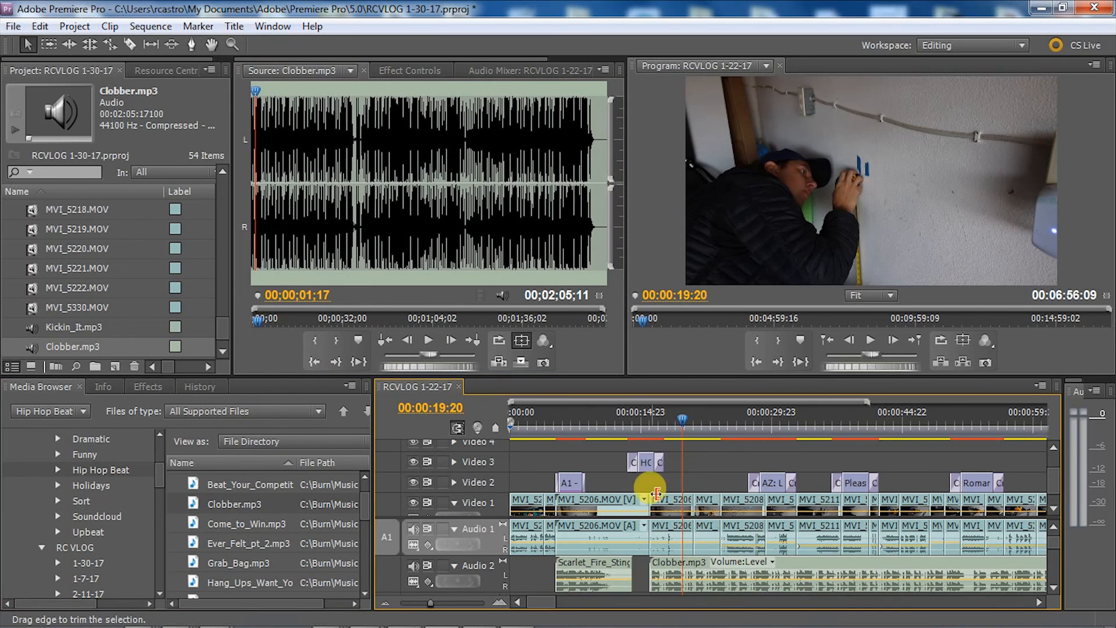
click(637, 423)
key(space)
click(618, 429)
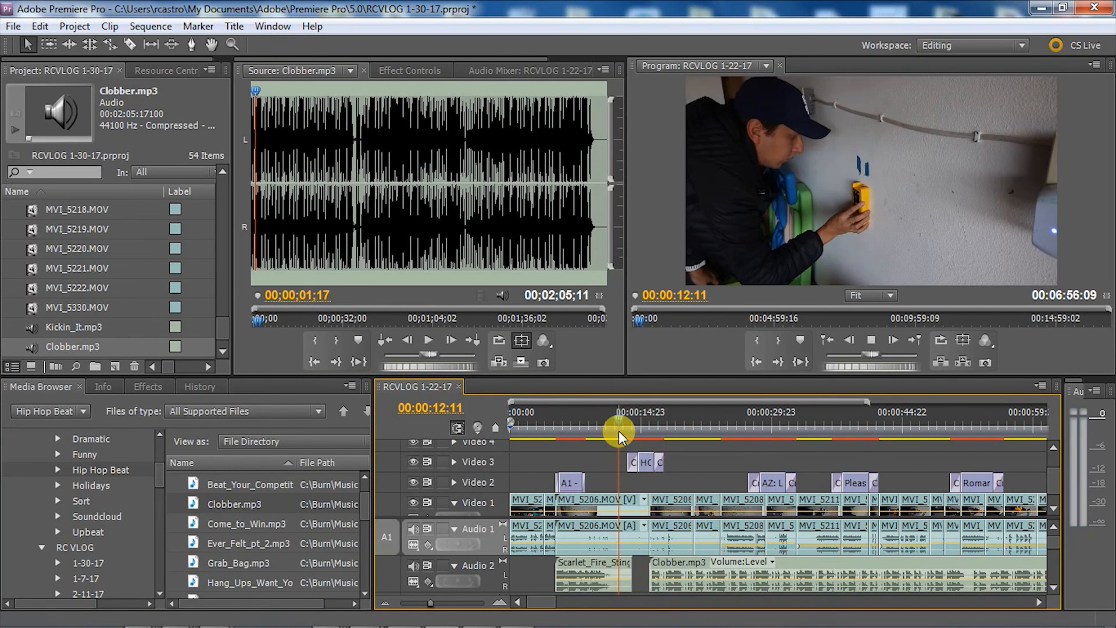
Step: Trim the tail of the Scarlet_Fire_Sting clip on Audio 2 so it ends at 00:00:13:08
key(p)
right_click(628, 570)
key(Escape)
key(v)
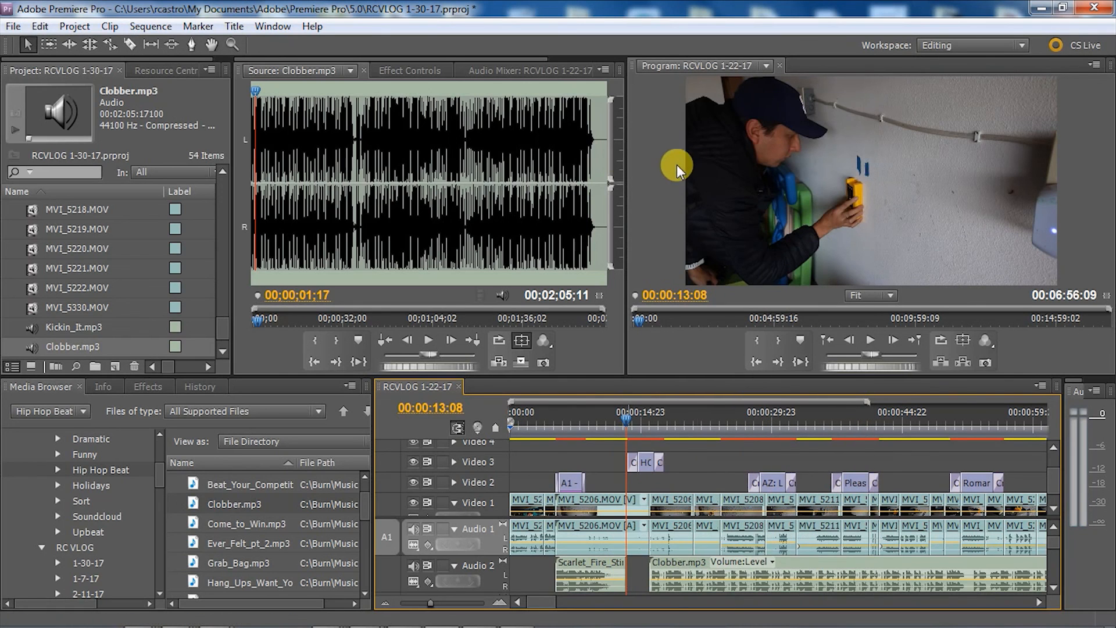
Step: Try Clobber.mp3 directly after the trimmed sting, play it, and return the track to about 00:00:16
click(616, 416)
key(space)
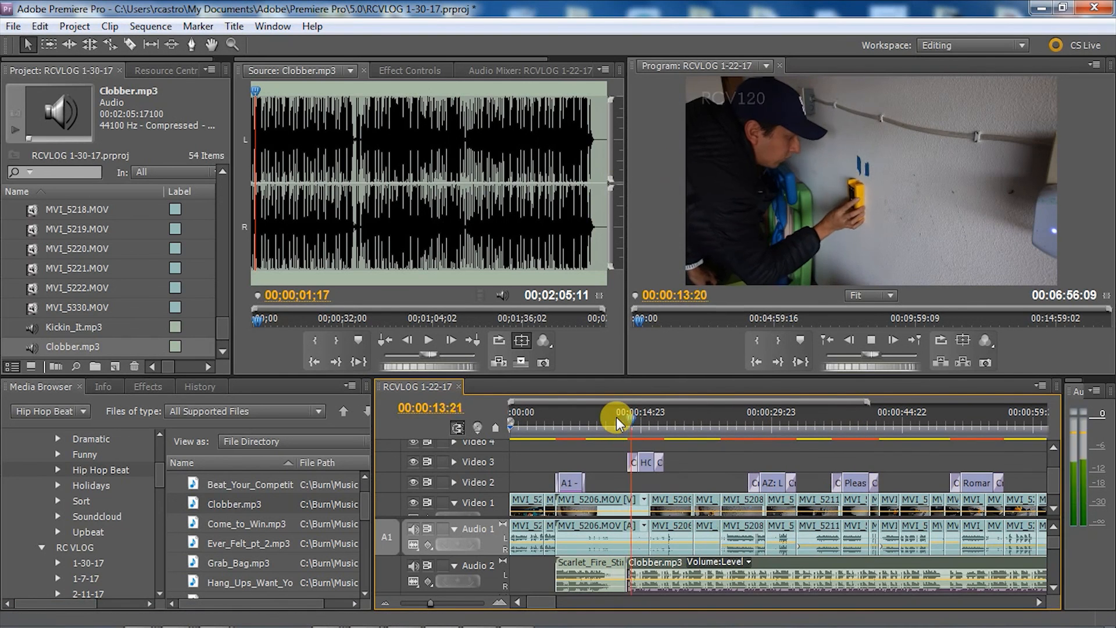
key(space)
drag(653, 564, 680, 566)
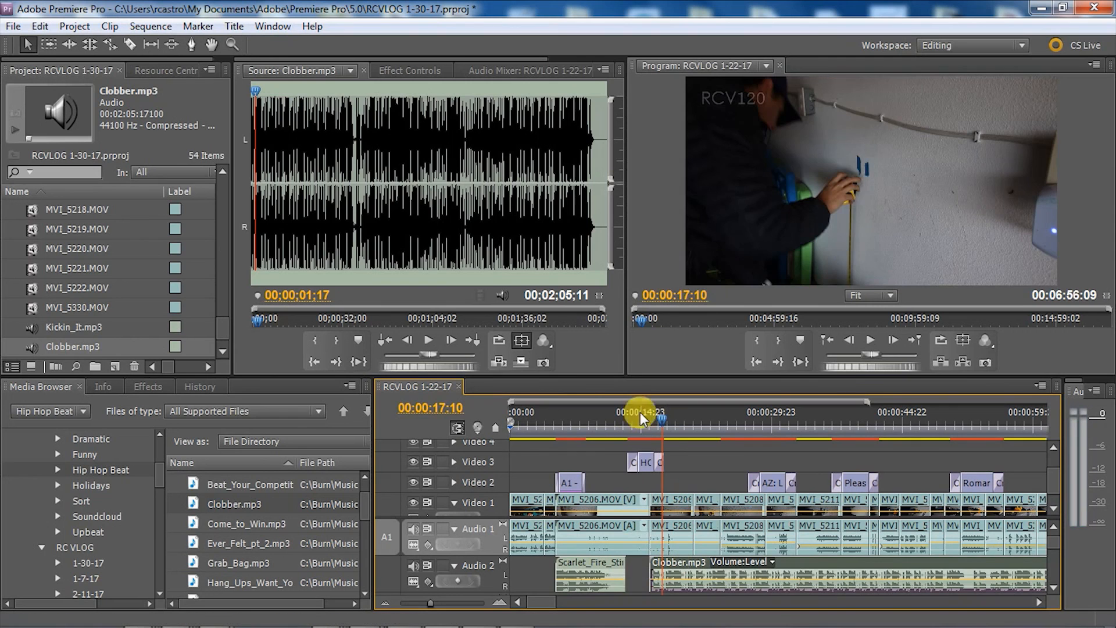
Step: Split the MVI_5206.MOV clip at 00:00:14:22 and ripple-delete its remaining second so the following clips close up
click(608, 416)
key(space)
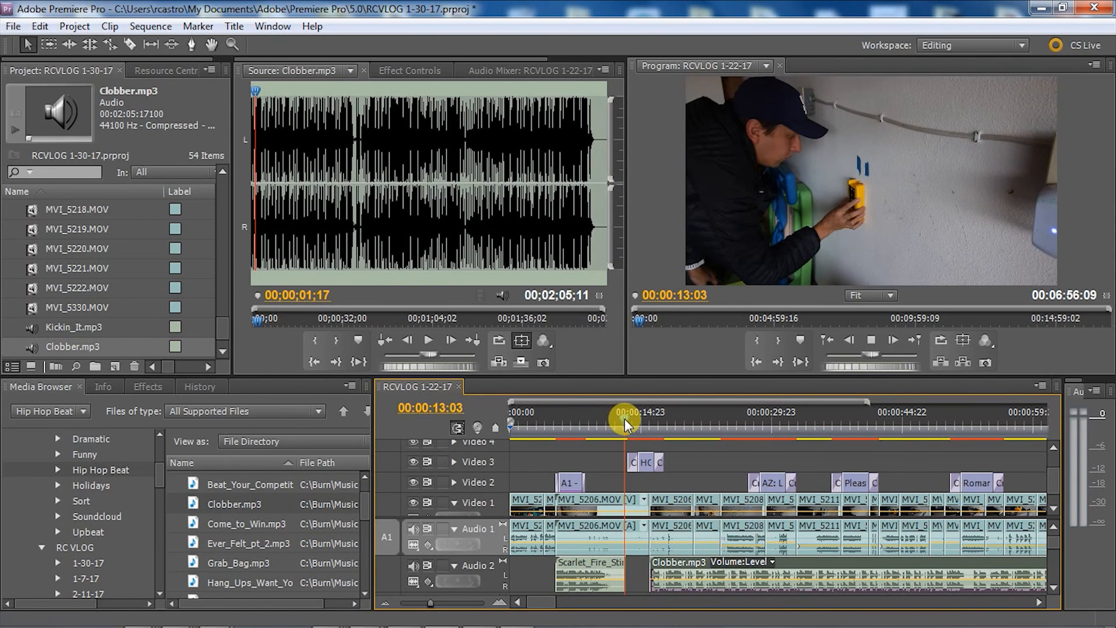
key(Up)
key(c)
right_click(642, 508)
click(700, 138)
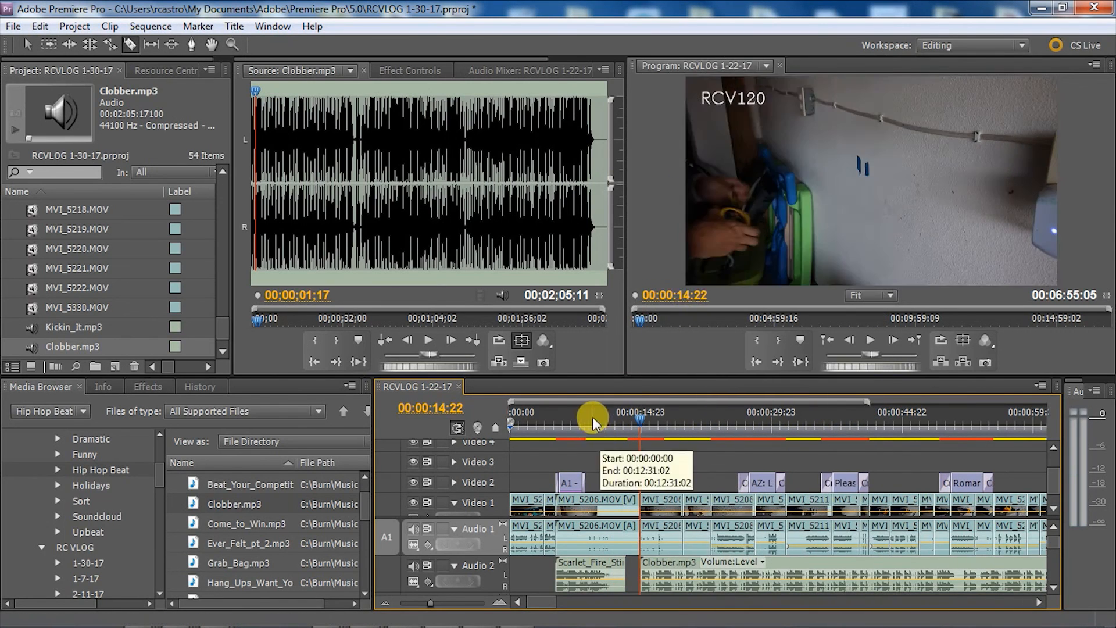
Step: Play through to 00:01:01:01, split Clobber.mp3 there, and move the remainder to start at about 00:01:03
drag(596, 417, 571, 416)
key(space)
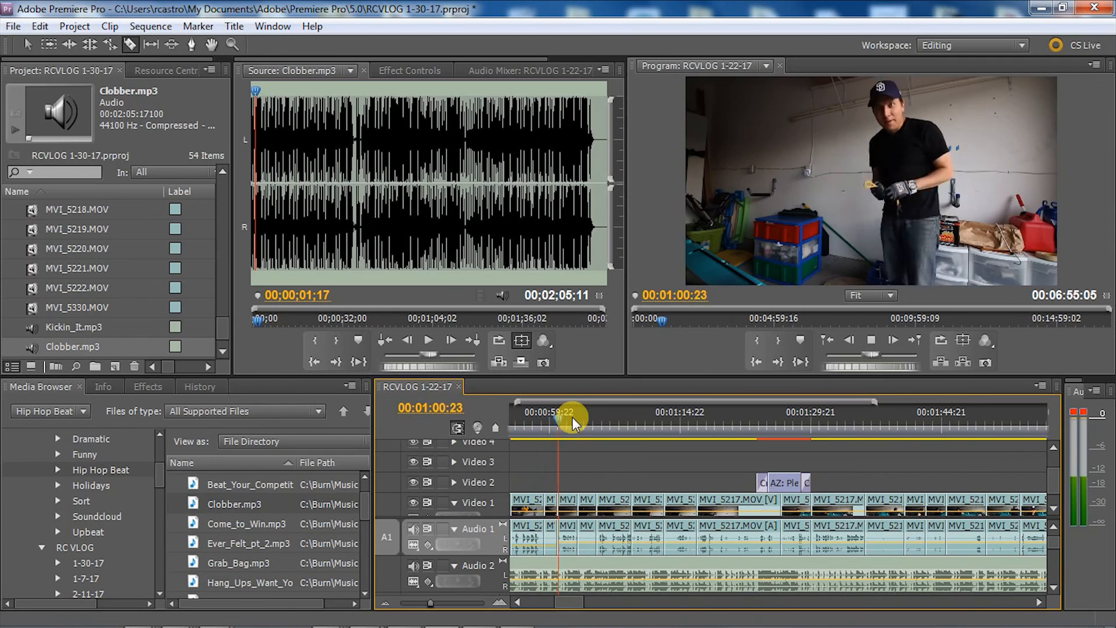
key(space)
click(558, 570)
key(v)
drag(583, 567, 602, 567)
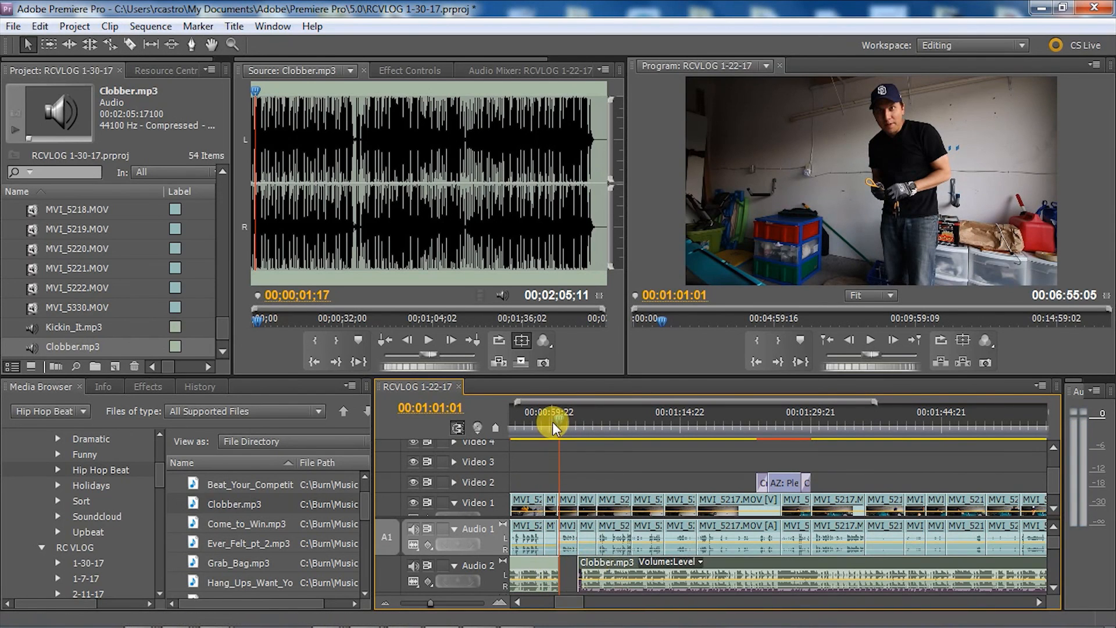
Step: Play the music gap, split Clobber.mp3 at about 00:01:14, and move the remainder to start at about 00:01:17
click(545, 423)
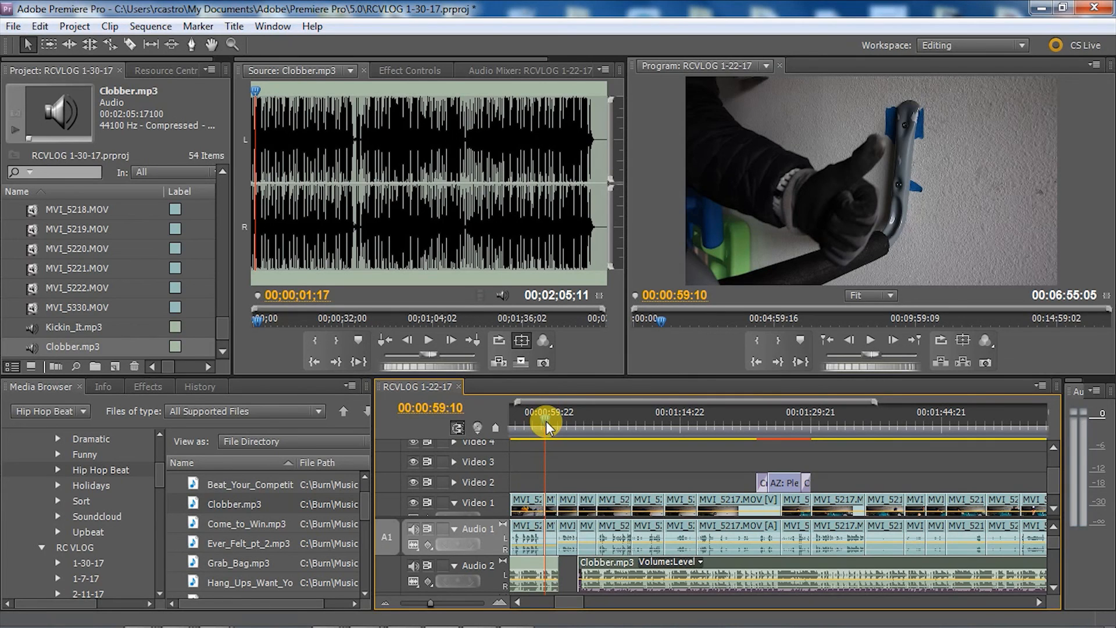
key(space)
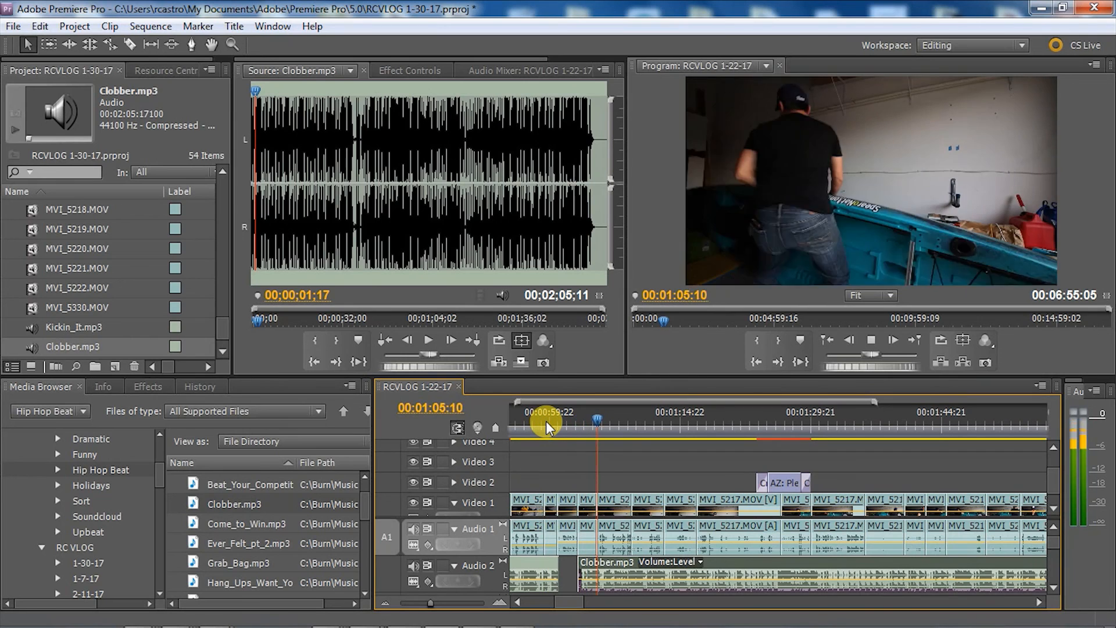
key(space)
drag(674, 582, 699, 581)
Step: Split Clobber.mp3 at 00:01:30:08 and move the remainder to start at about 00:01:36
click(814, 415)
key(space)
click(818, 416)
key(c)
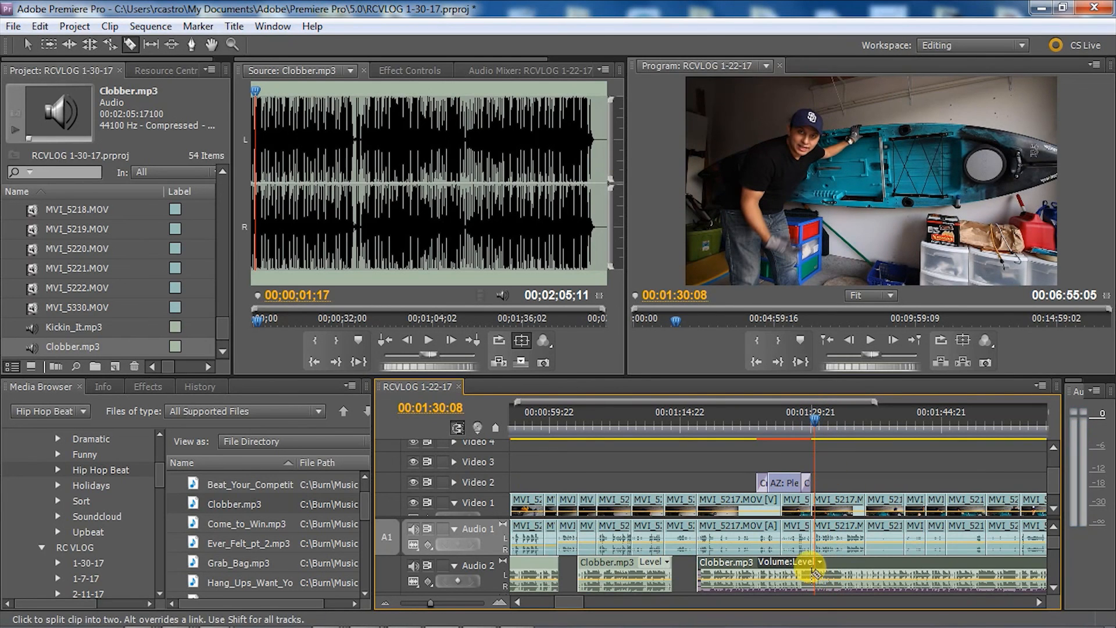
click(813, 574)
key(v)
drag(852, 563, 904, 562)
Step: Play on from the last gap, split Clobber.mp3 at 00:01:57:21, and move the remainder to start at about 00:02:15
click(804, 420)
key(space)
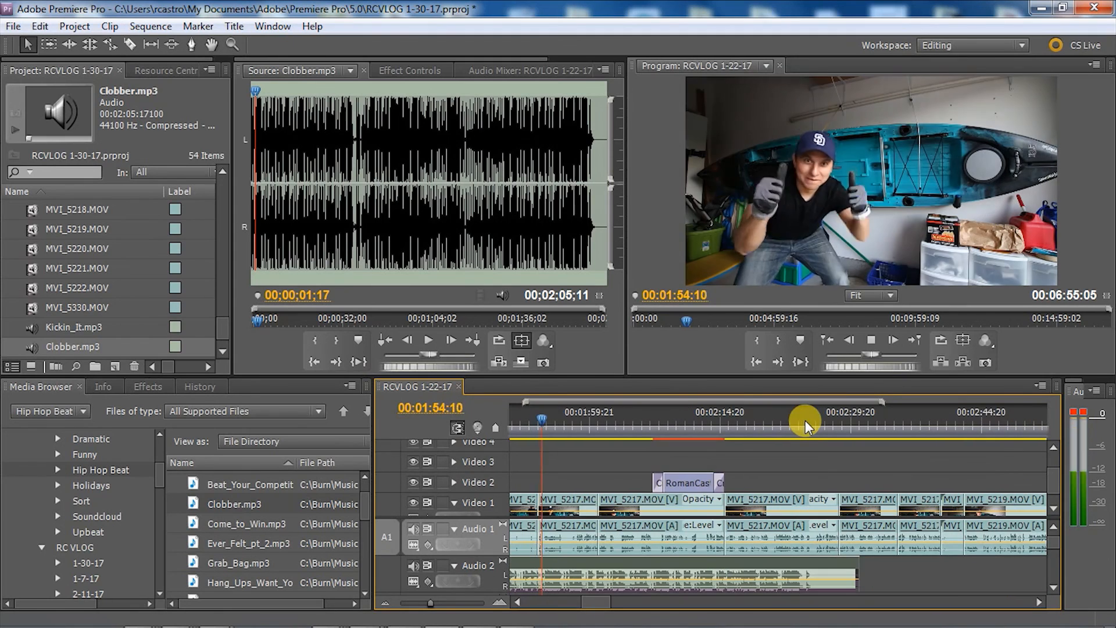
click(577, 419)
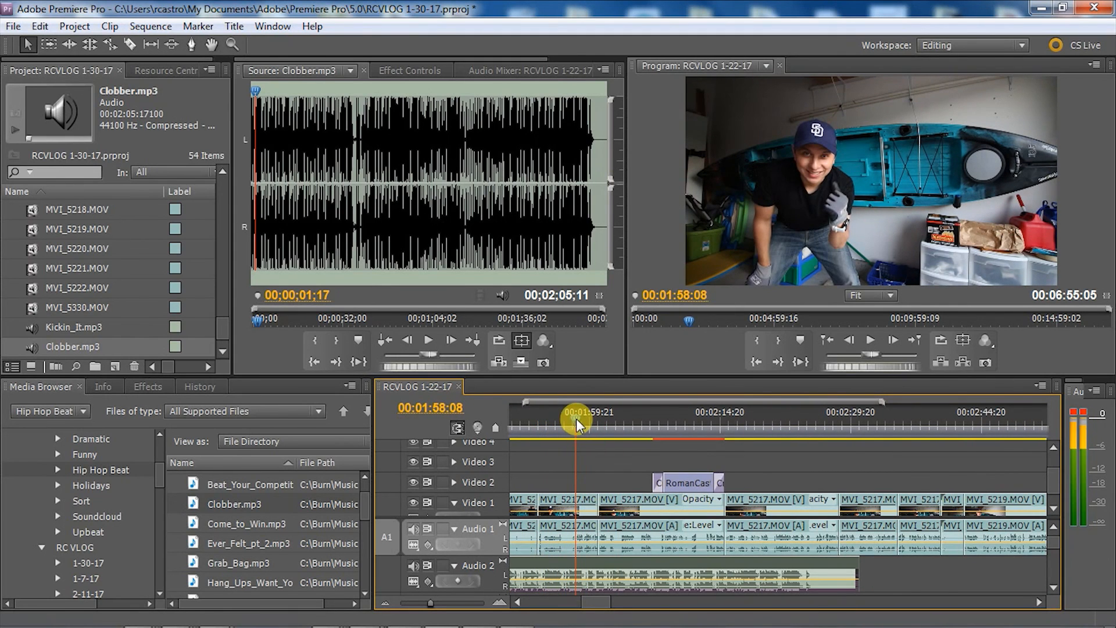
click(573, 419)
key(c)
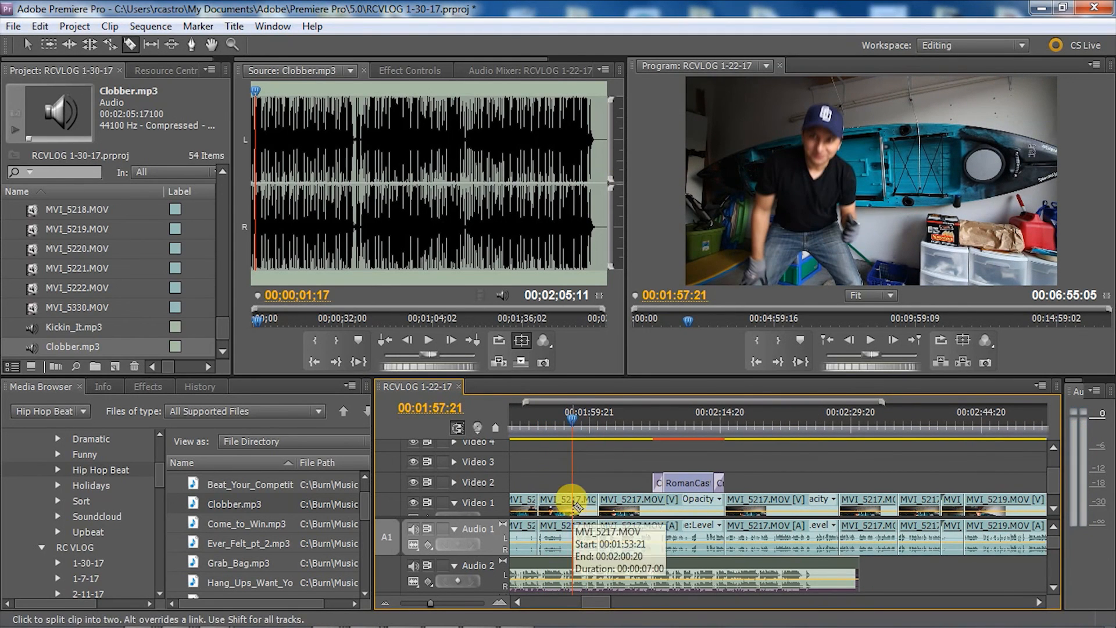
click(572, 501)
key(ctrl+z)
click(572, 575)
key(v)
drag(581, 573, 734, 573)
Step: Play the talking section and move the last Clobber.mp3 piece to start at about 00:02:40
key(space)
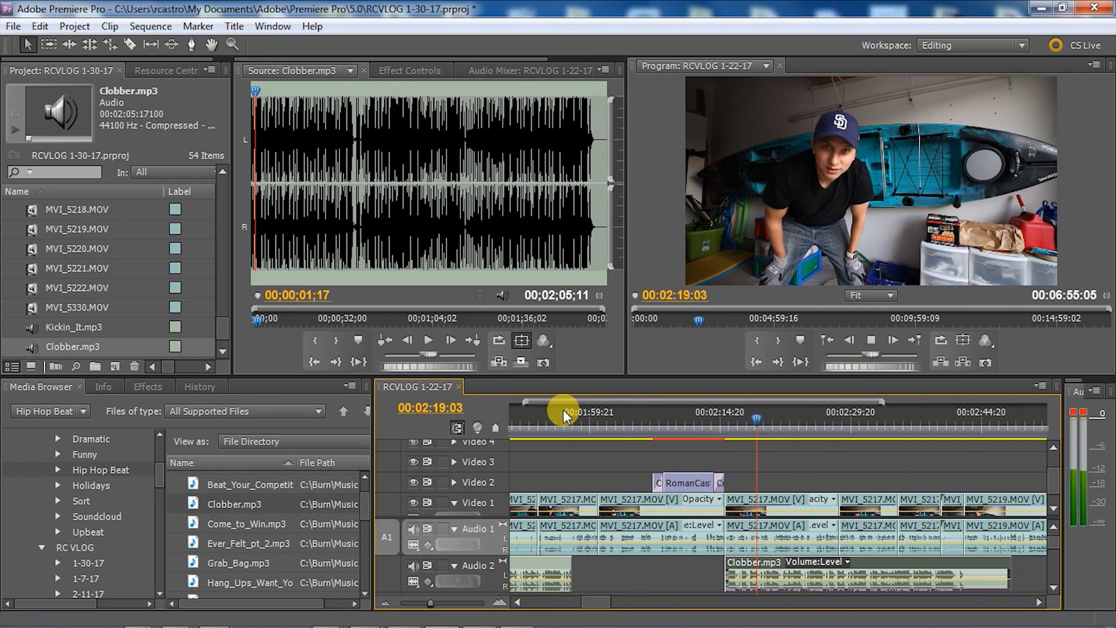
drag(873, 570, 1017, 556)
drag(908, 561, 982, 562)
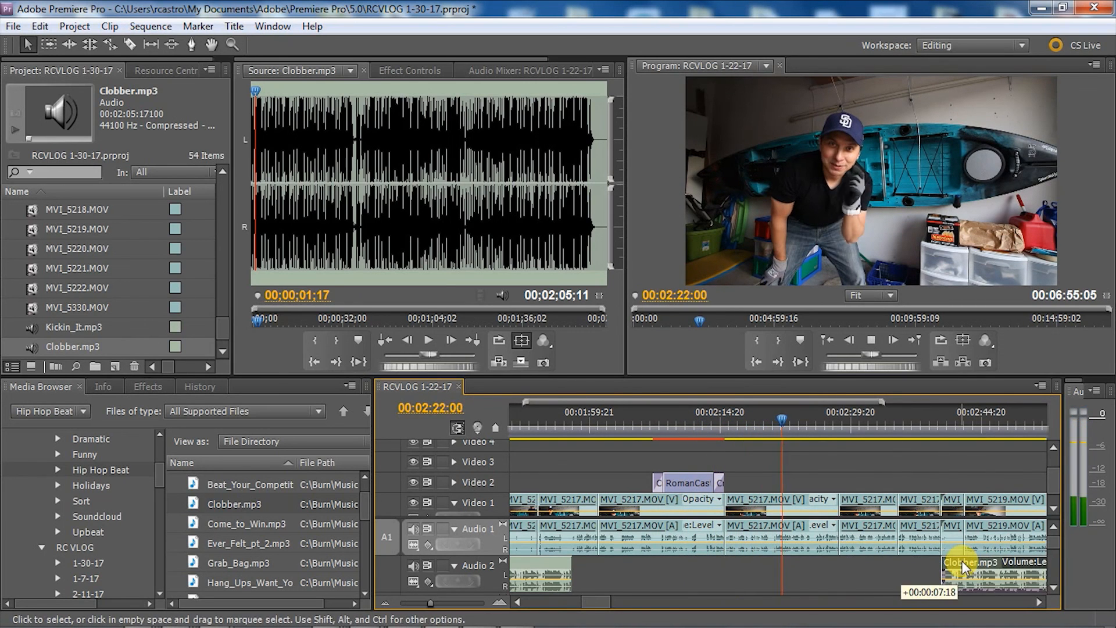
Step: Split the MVI_5217.MOV clip at 00:02:20:14 and ripple-delete its remaining 8 seconds or so
click(756, 413)
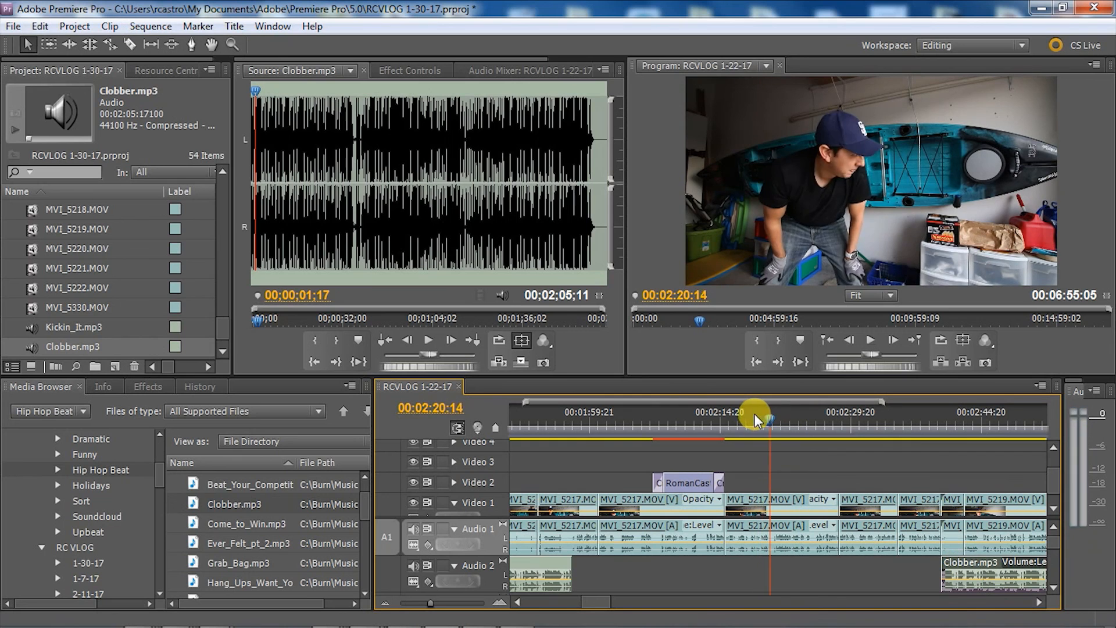
click(694, 412)
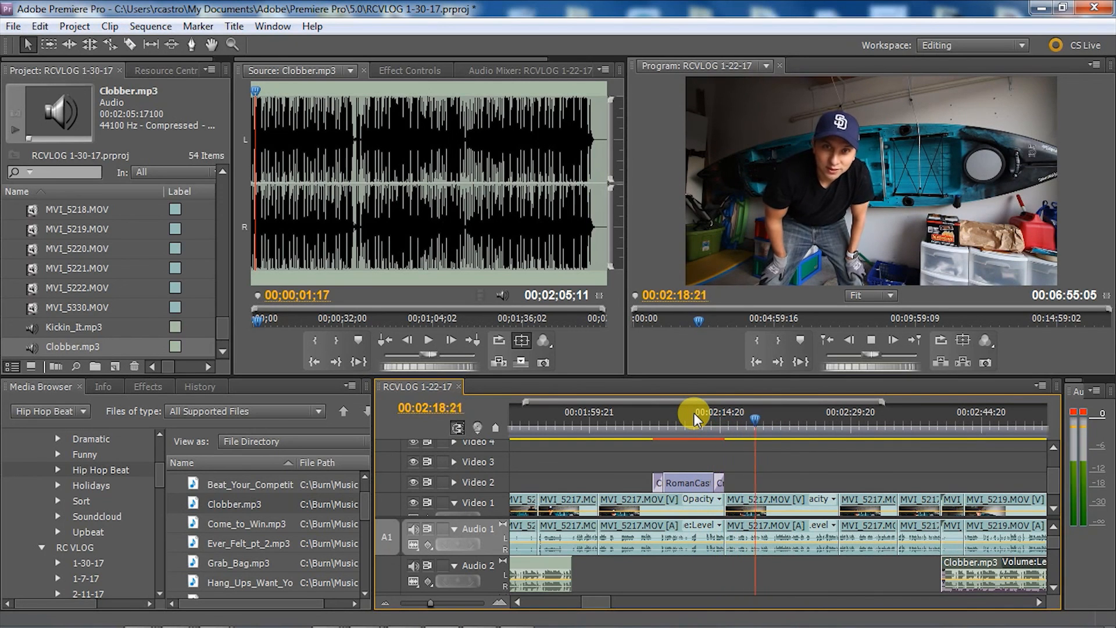
click(763, 420)
drag(763, 420, 769, 420)
key(c)
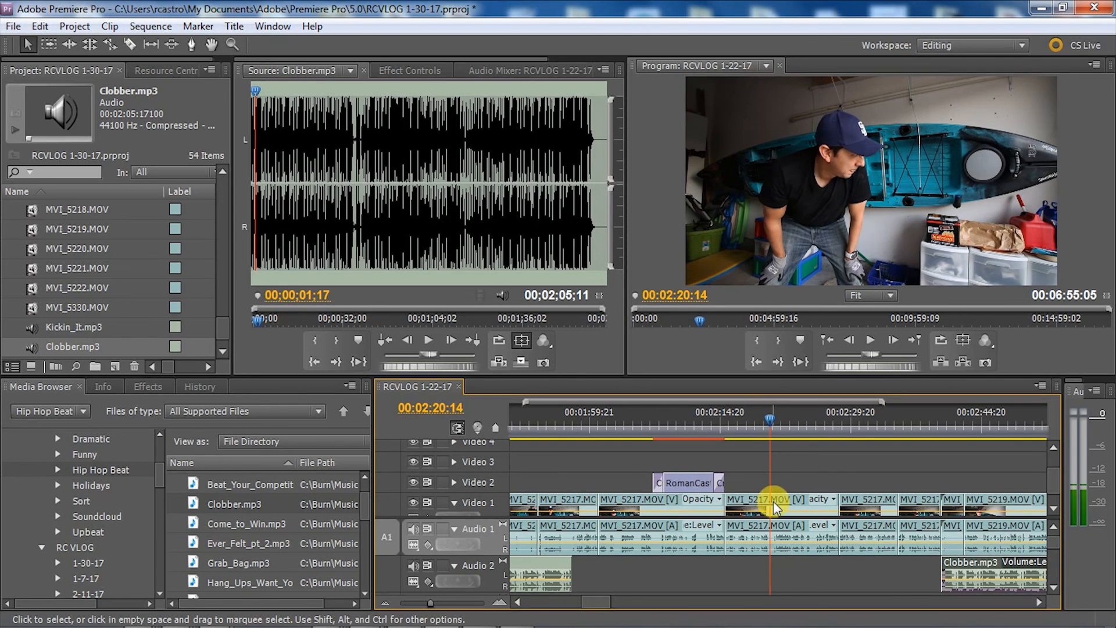
click(772, 501)
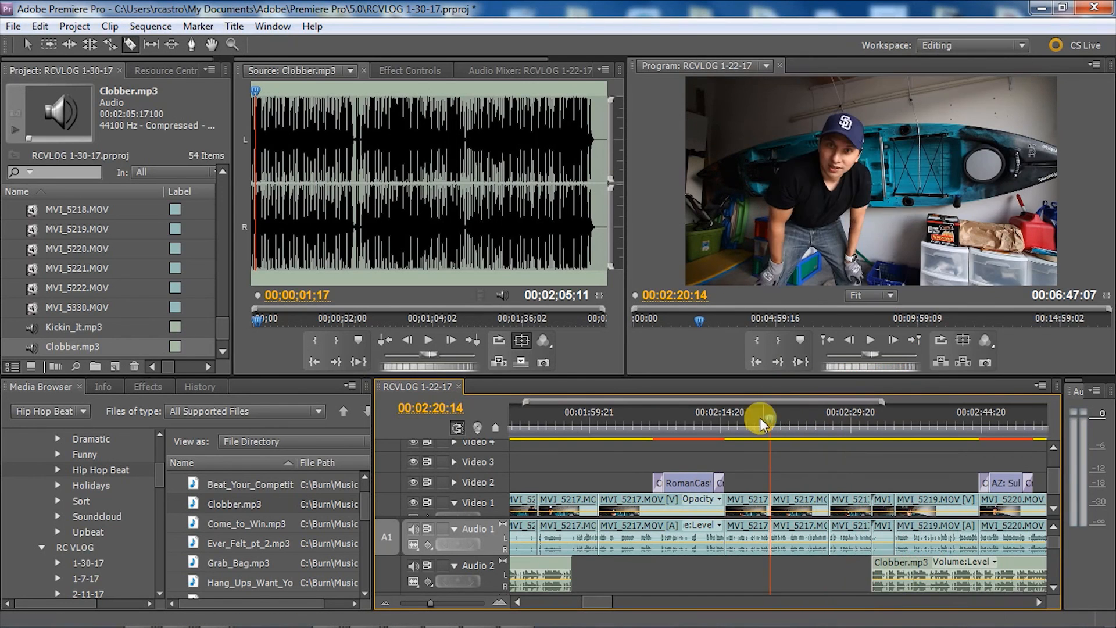
Step: Review the new cut and the MVI_5217.MOV clips after it, checking the talking footage from about 00:02:18 to 00:02:36
click(745, 417)
key(space)
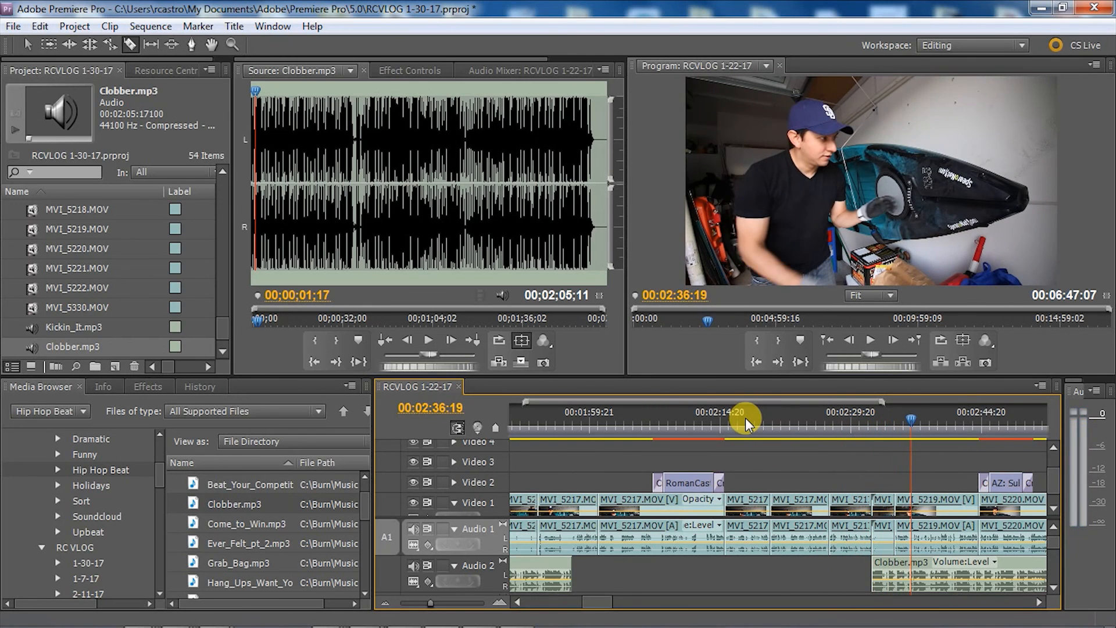
click(842, 420)
key(space)
click(801, 420)
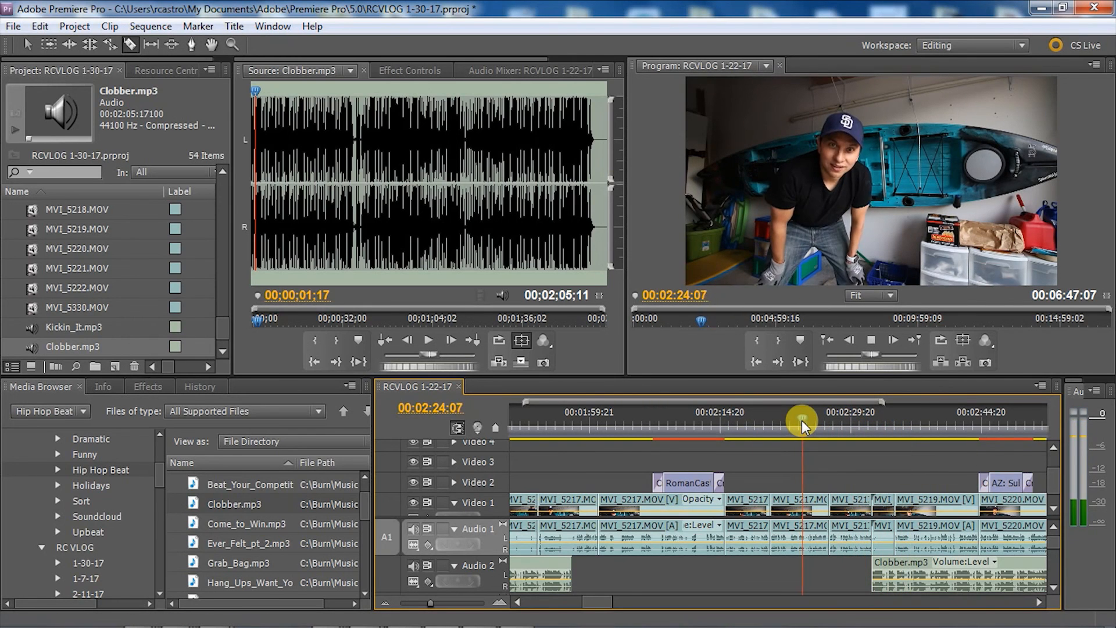
click(741, 418)
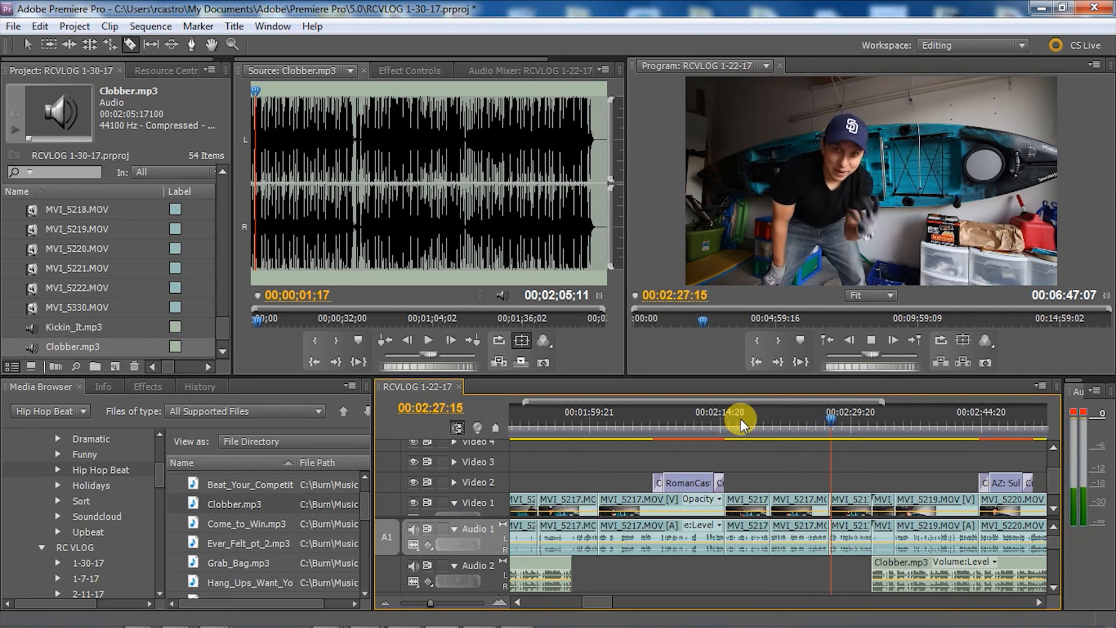
click(810, 414)
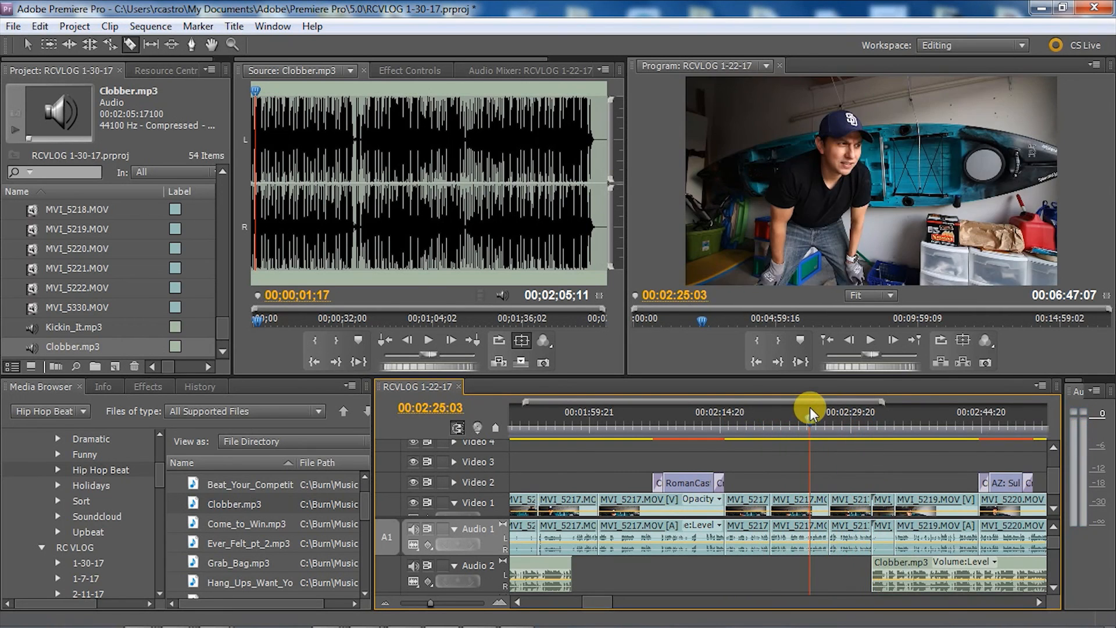
key(space)
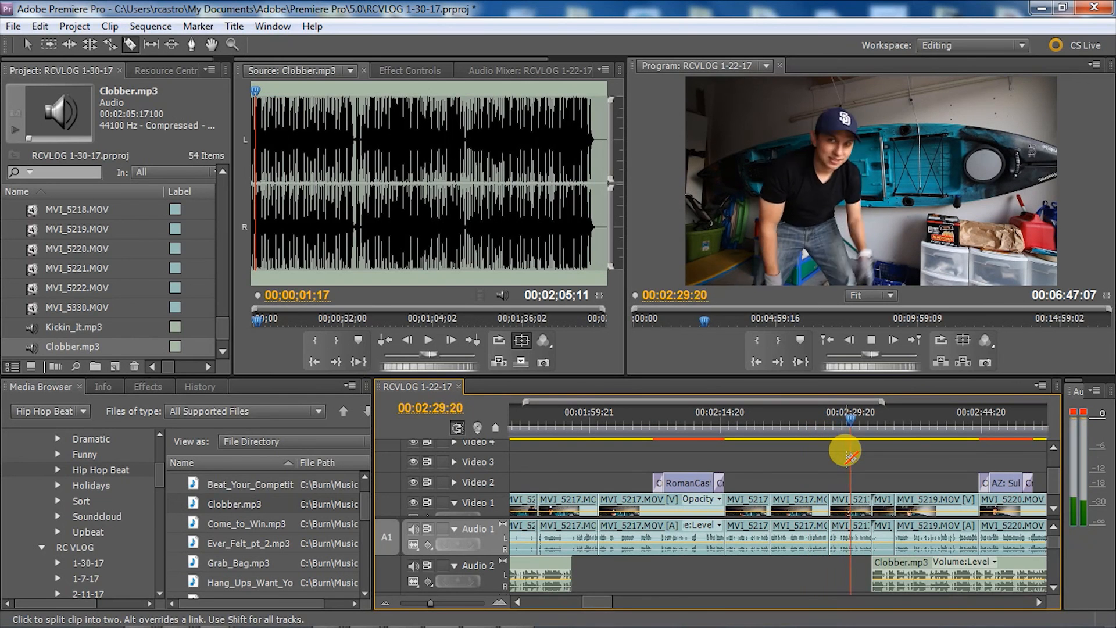
Step: Ripple-delete the unwanted MVI_5217.MOV piece at about 00:02:22, closing the gap, and play across the new cut
click(763, 426)
right_click(798, 499)
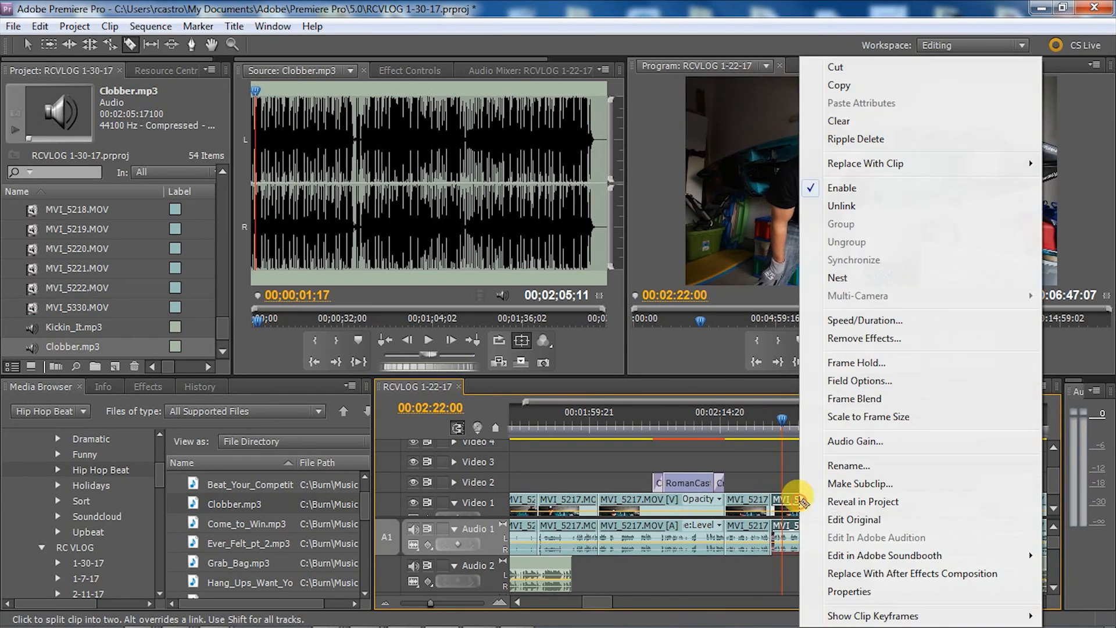
click(759, 413)
key(space)
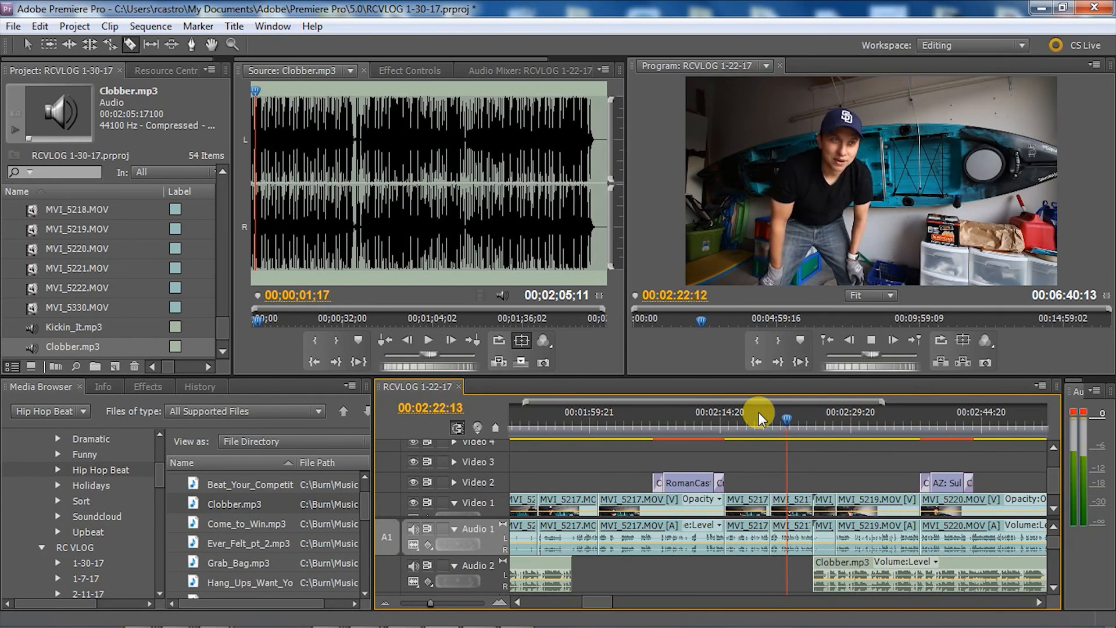
key(space)
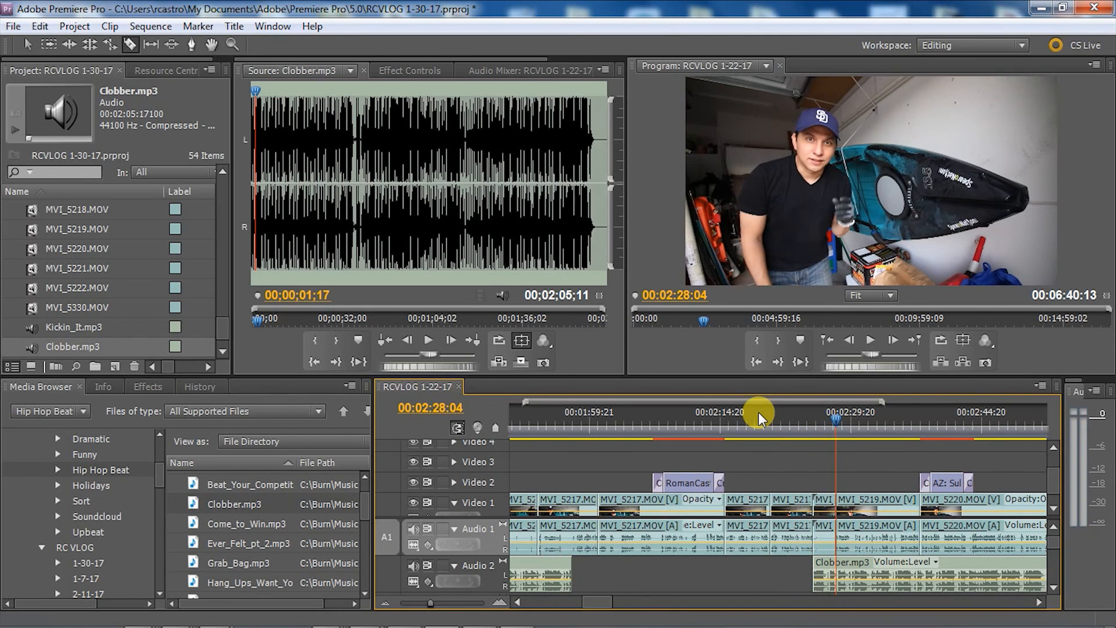
Step: Split Clobber.mp3 at about 00:02:28:04 and move the remainder past the talking sections to start at 00:04:10:15, beneath MVI_5221.MOV
key(v)
mouse_move(978, 561)
mouse_down()
mouse_move(1047, 563)
mouse_move(992, 558)
mouse_up()
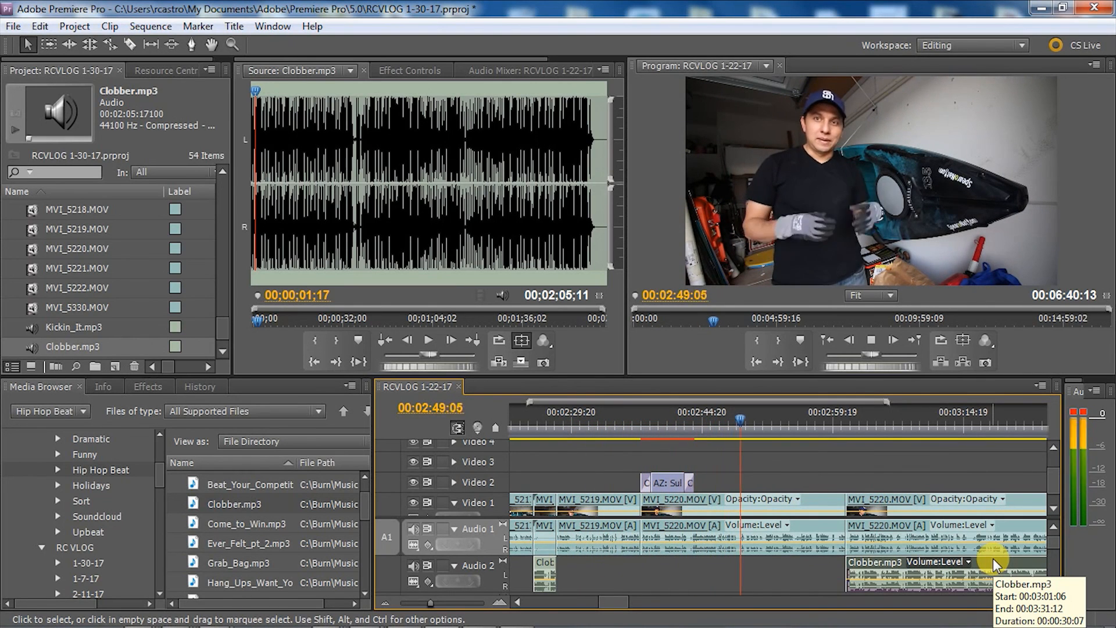
mouse_move(844, 621)
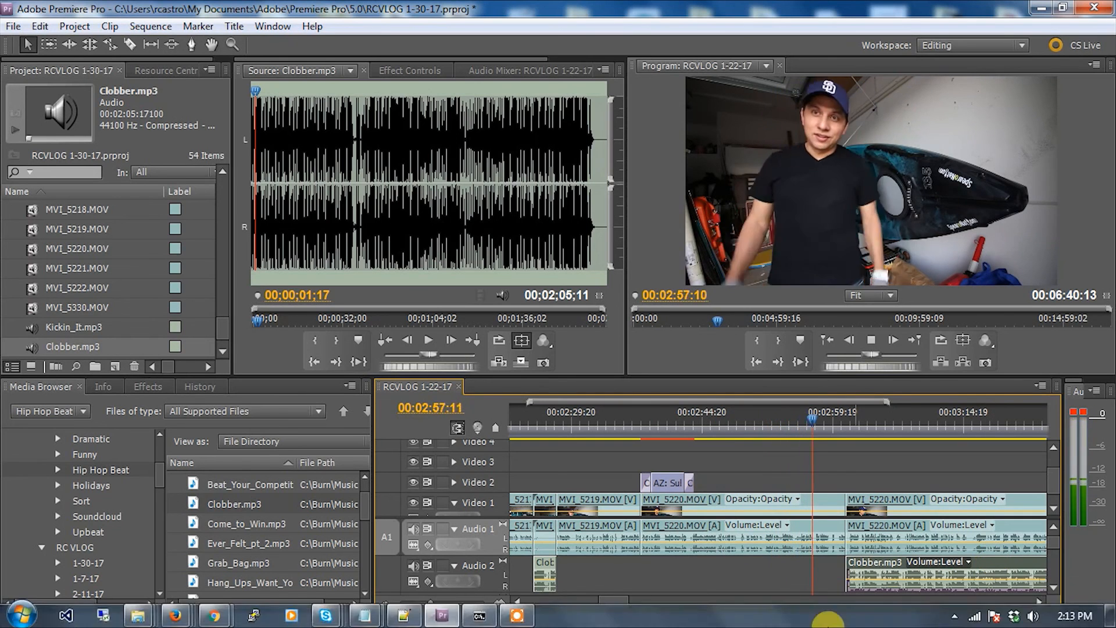
drag(1021, 576, 966, 559)
key(space)
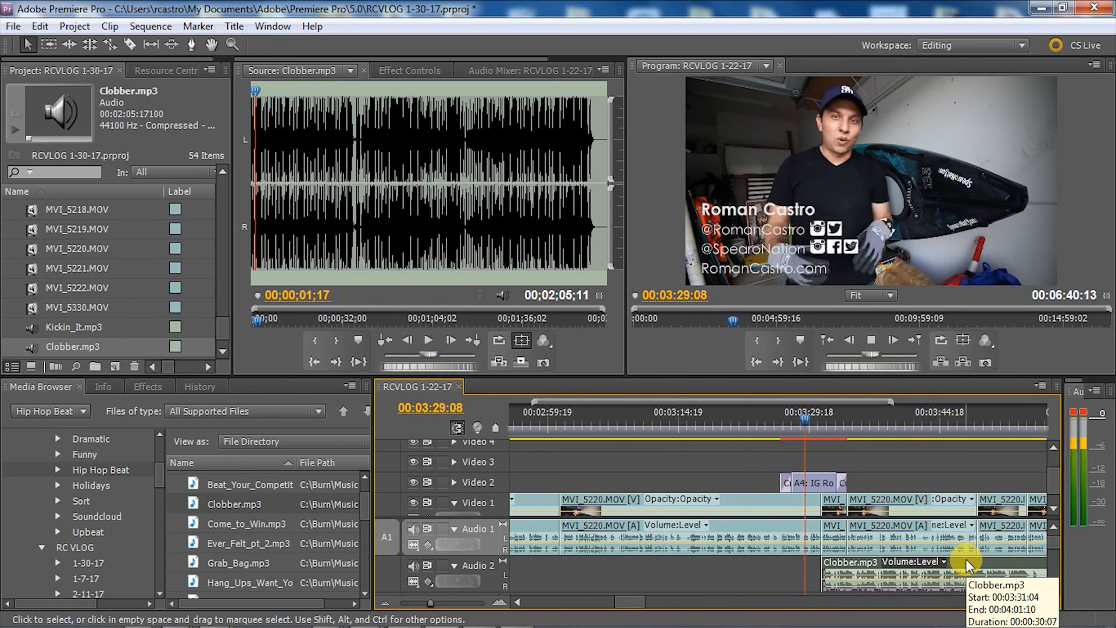
scroll(659, 560, down, 5)
drag(659, 561, 1001, 570)
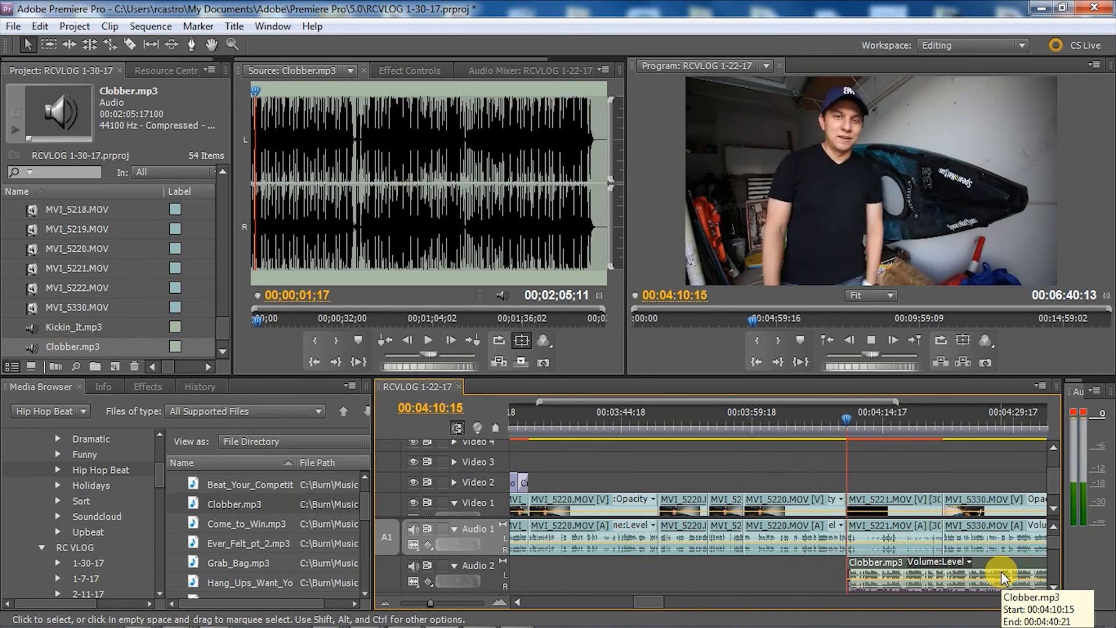
Step: Play through MVI_5221.MOV, split Clobber.mp3 at about 00:04:21:15, and move the remainder to the sequence's end beneath the SUBSCRIBE title
click(627, 417)
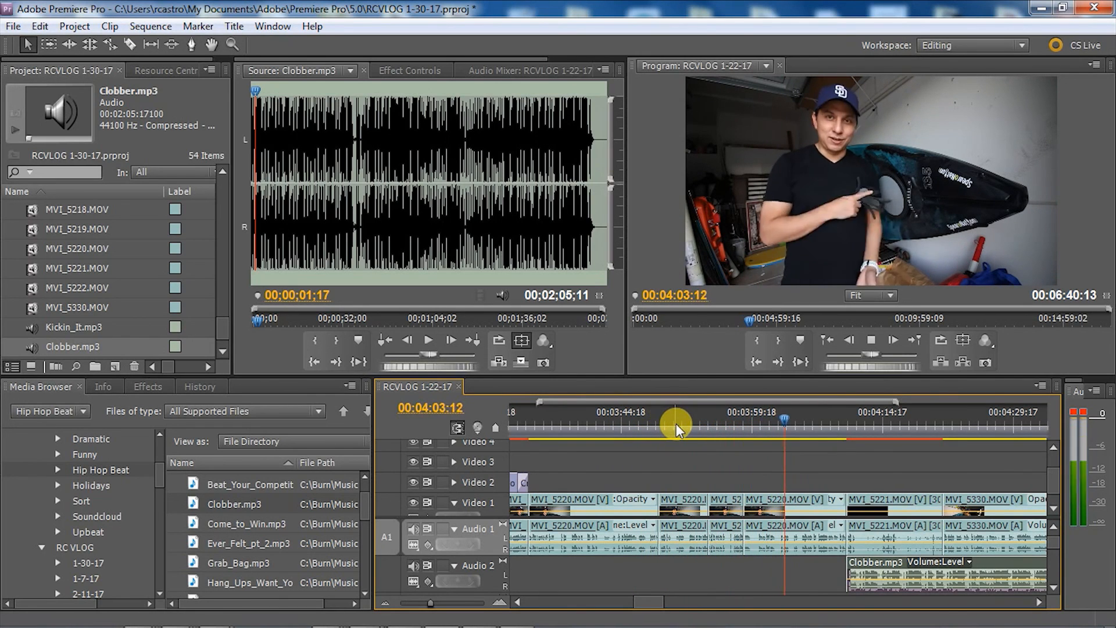
click(817, 420)
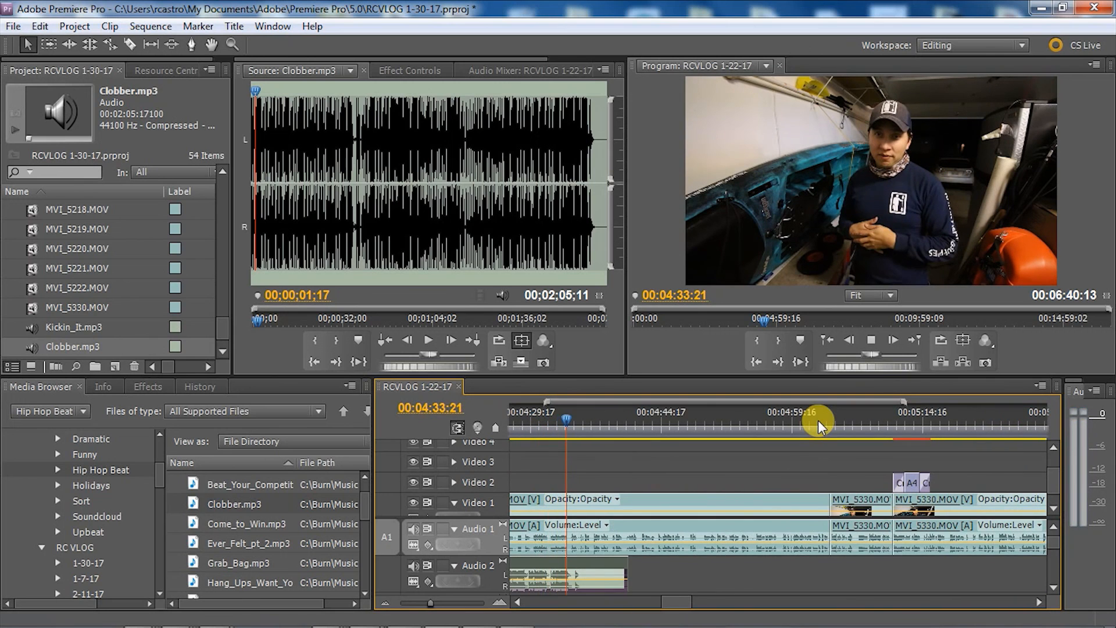
click(385, 605)
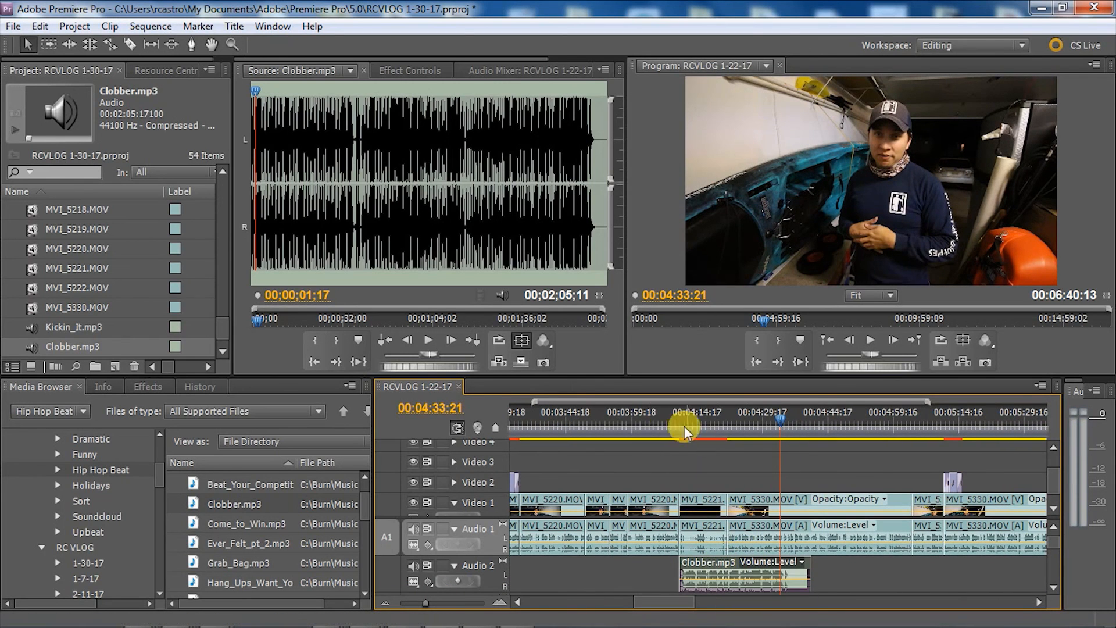
click(666, 416)
key(space)
click(721, 421)
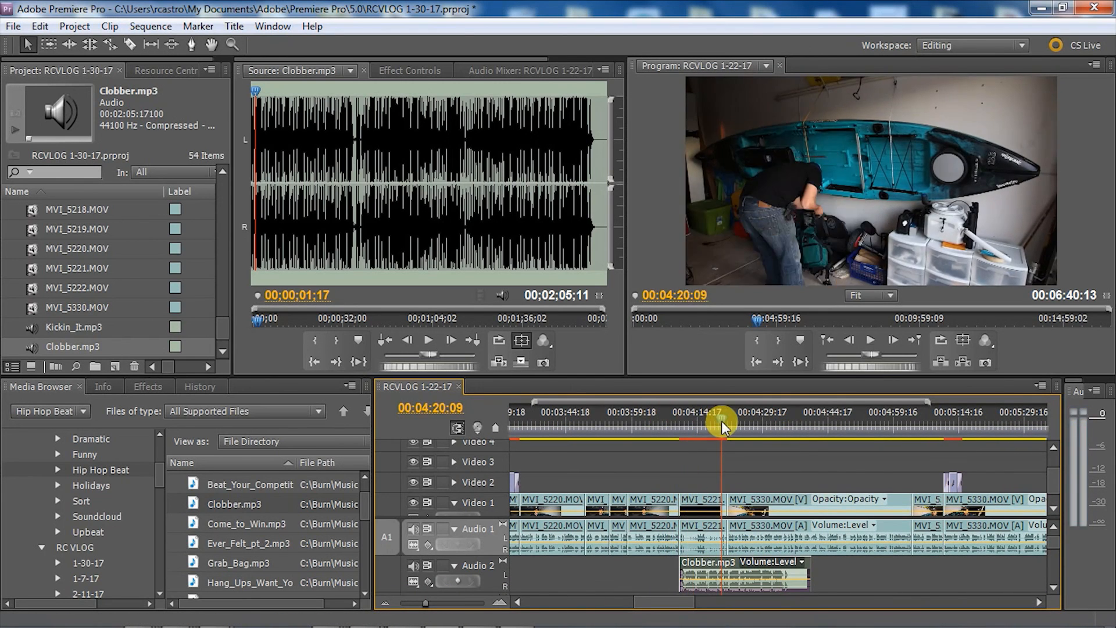
key(space)
click(721, 421)
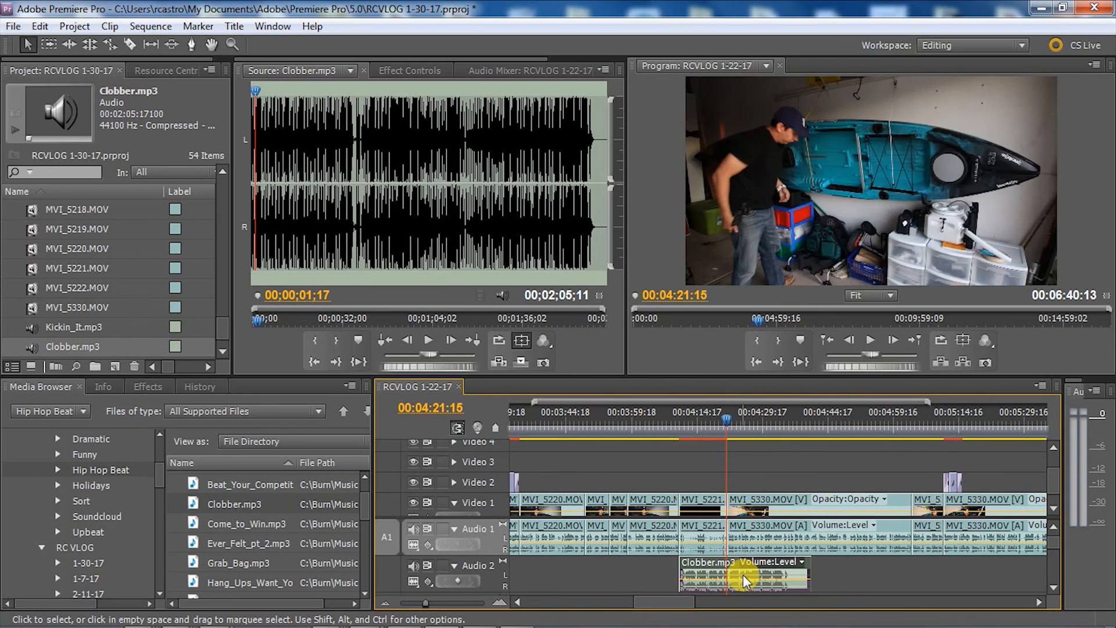
drag(766, 564, 674, 576)
Step: Play and shuttle through the MVI_5330.MOV talking footage from about 00:04:35 to 00:04:40 to locate a cut point
click(723, 413)
key(space)
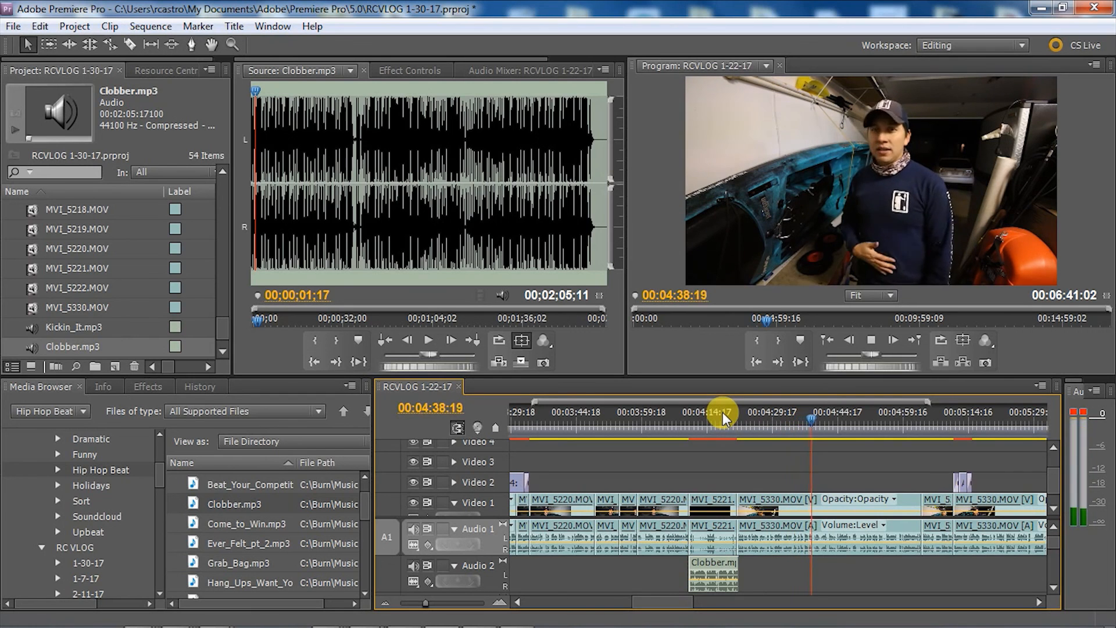
click(751, 415)
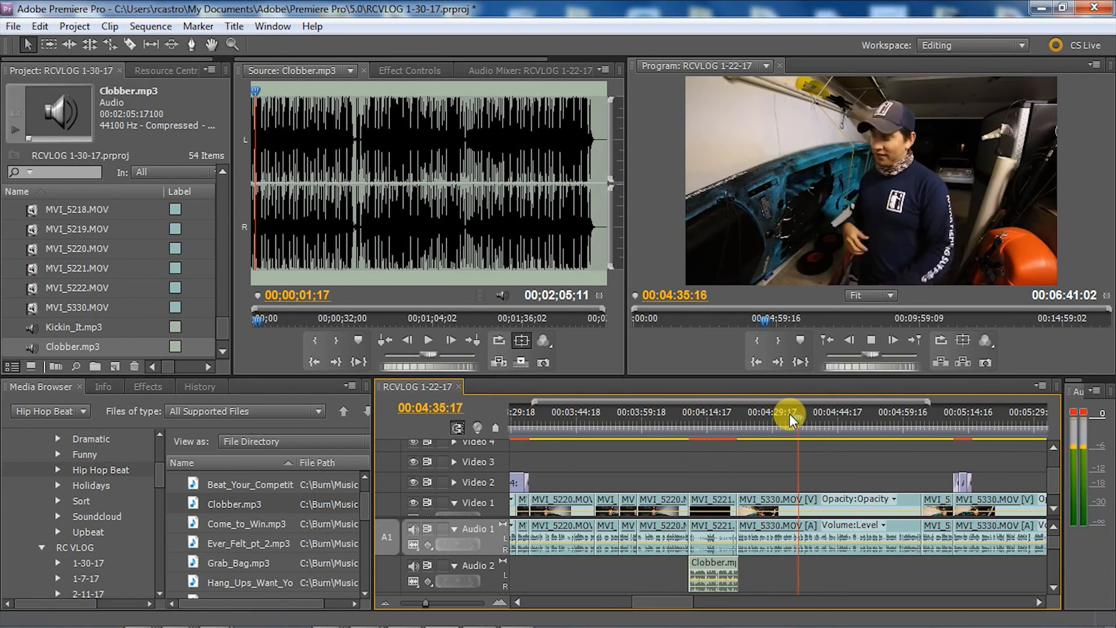
click(789, 413)
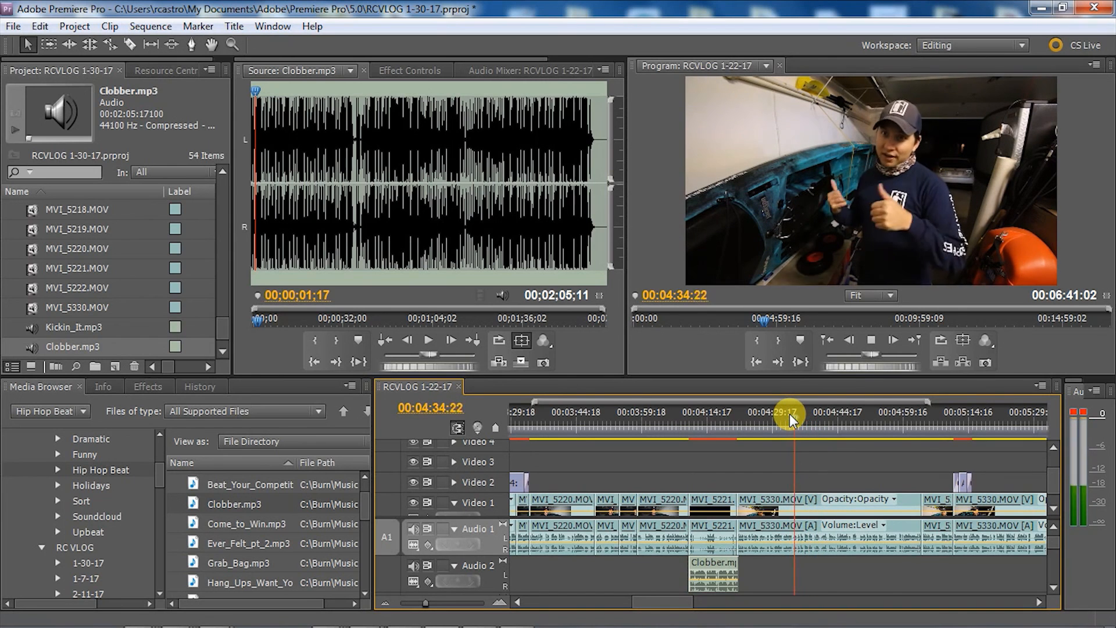
key(j)
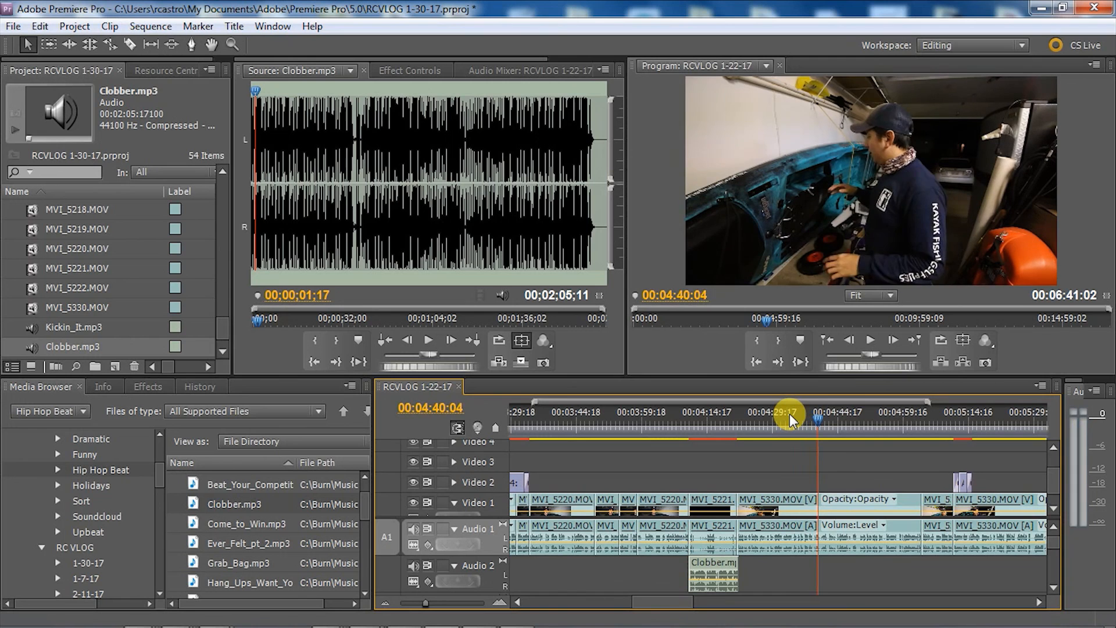
key(l)
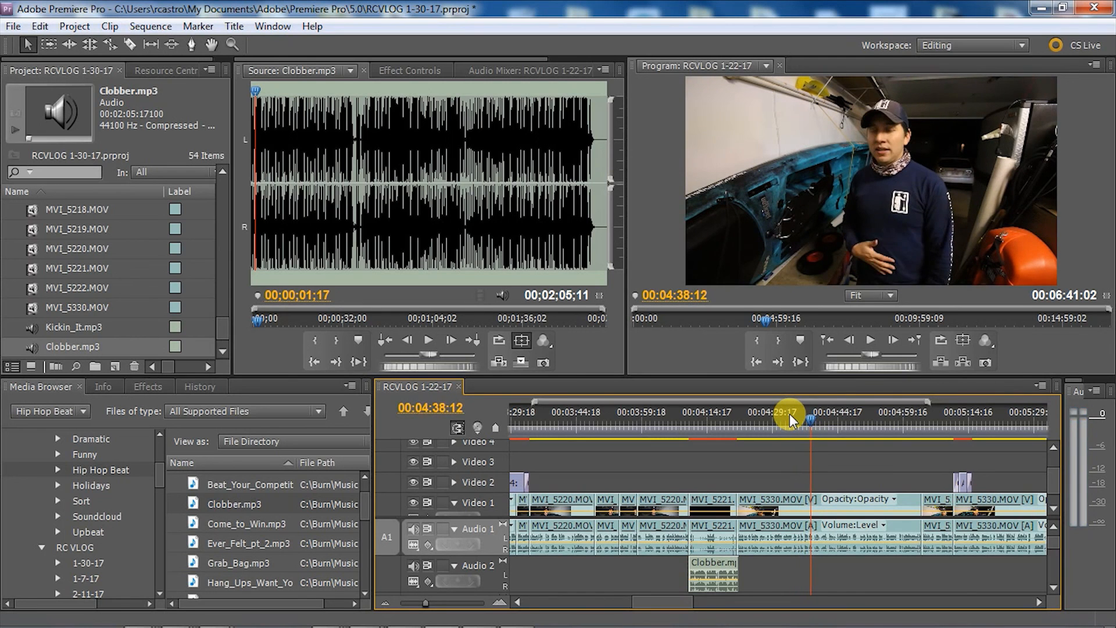
key(k)
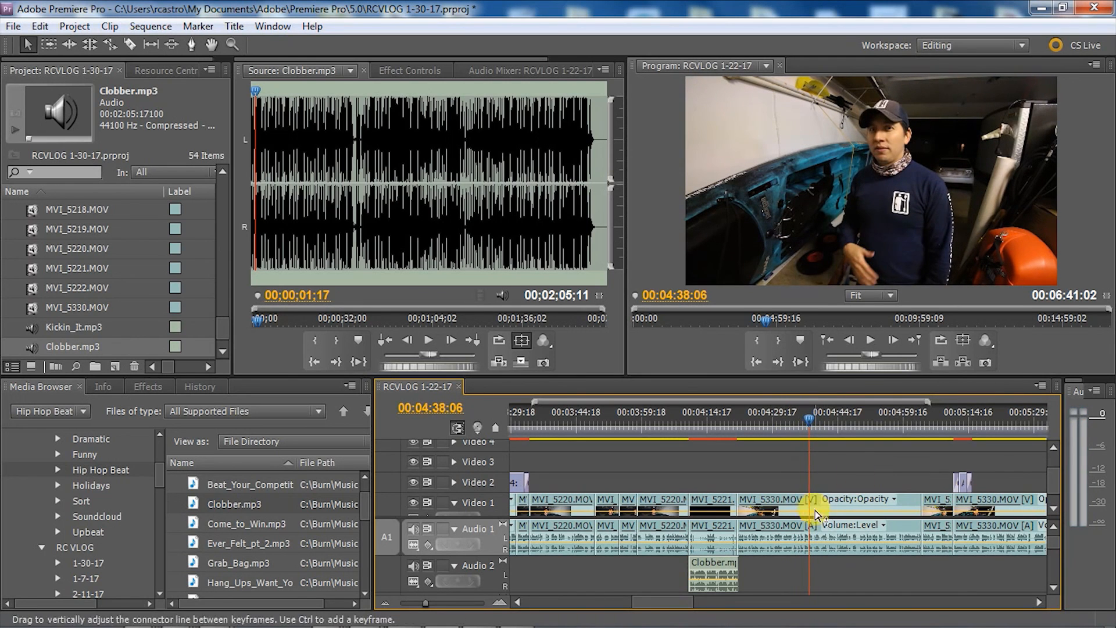
Step: Try splitting MVI_5330.MOV at 00:04:38:06 and ripple-deleting about four seconds, play the cut, and undo the edit
key(c)
click(808, 508)
click(828, 409)
drag(828, 409, 823, 412)
click(844, 518)
key(shift+Delete)
click(799, 417)
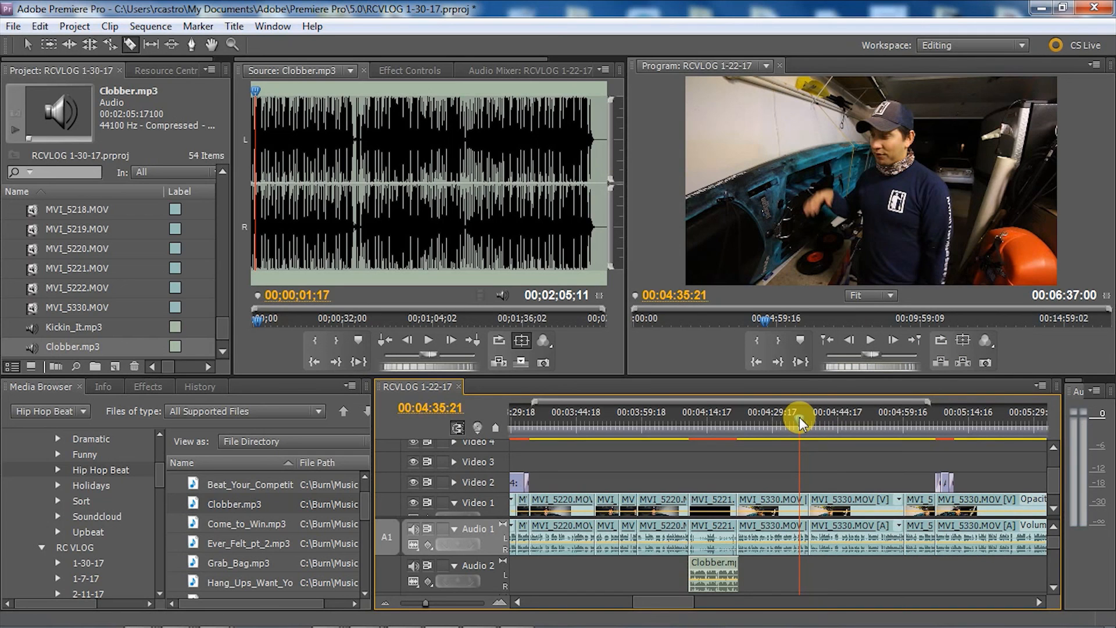
key(space)
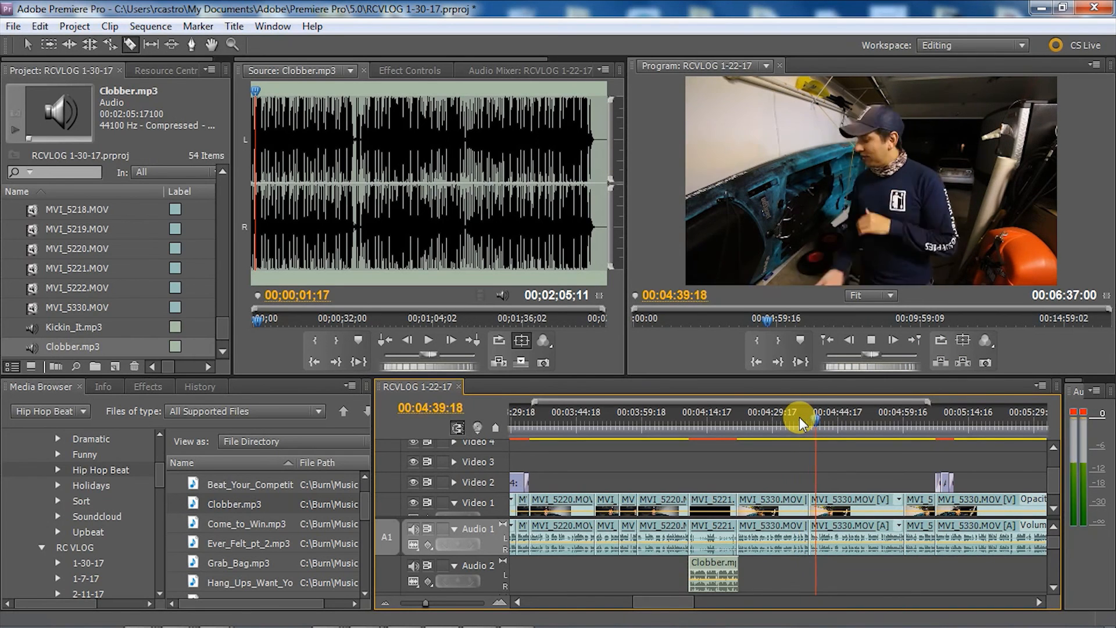
key(ctrl+z)
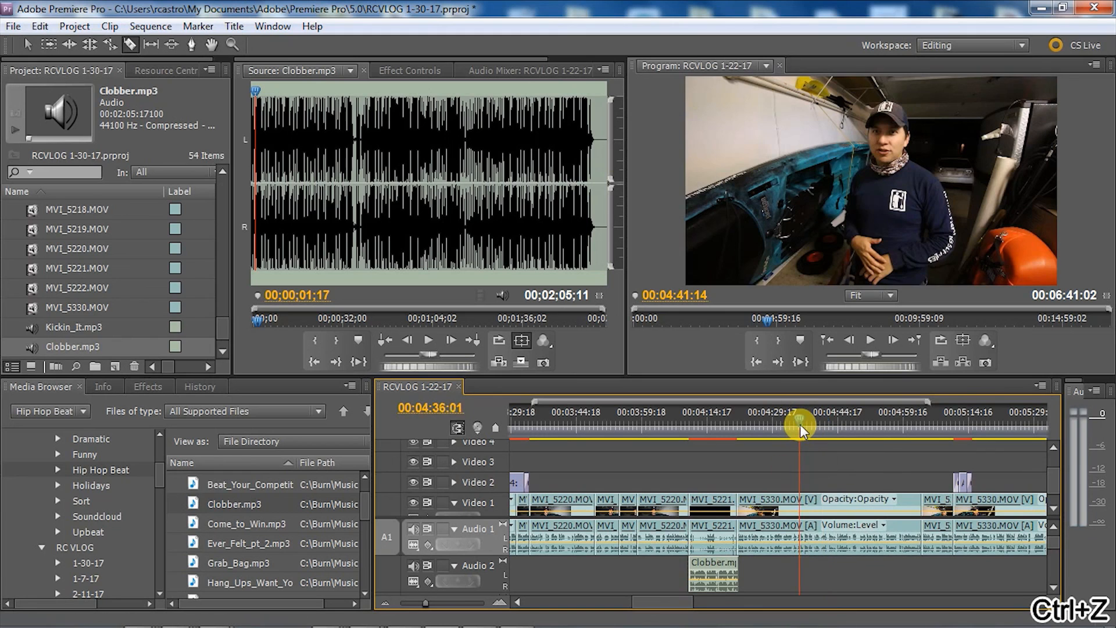
Step: Find the pause in the MVI_5330.MOV audio waveform and split the clip at 00:04:38:08
click(800, 424)
click(499, 601)
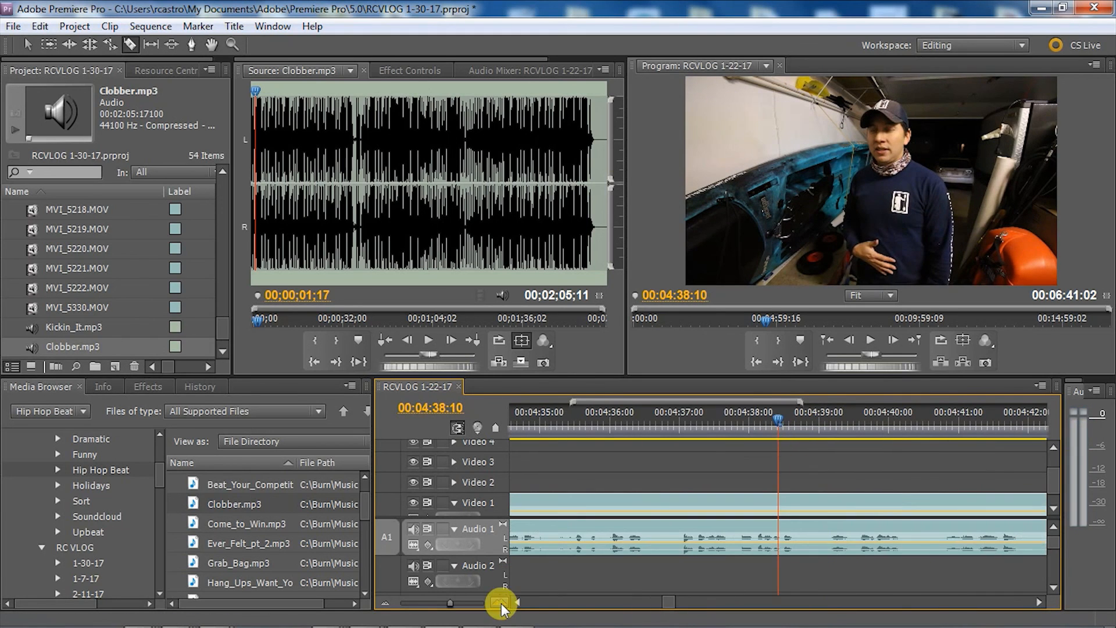
click(738, 414)
key(space)
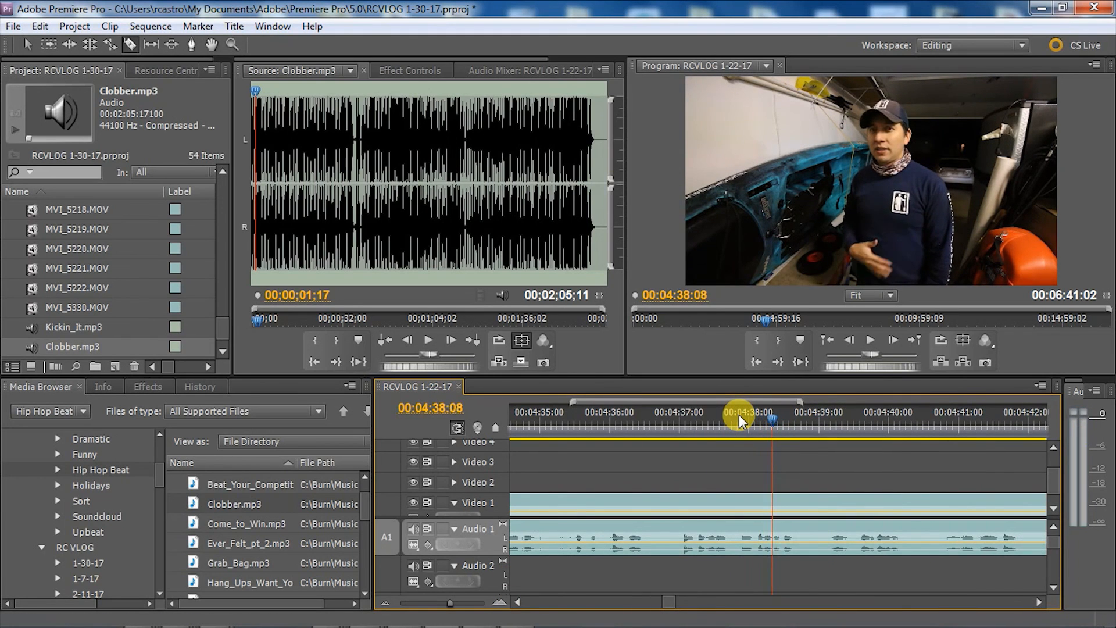
click(384, 601)
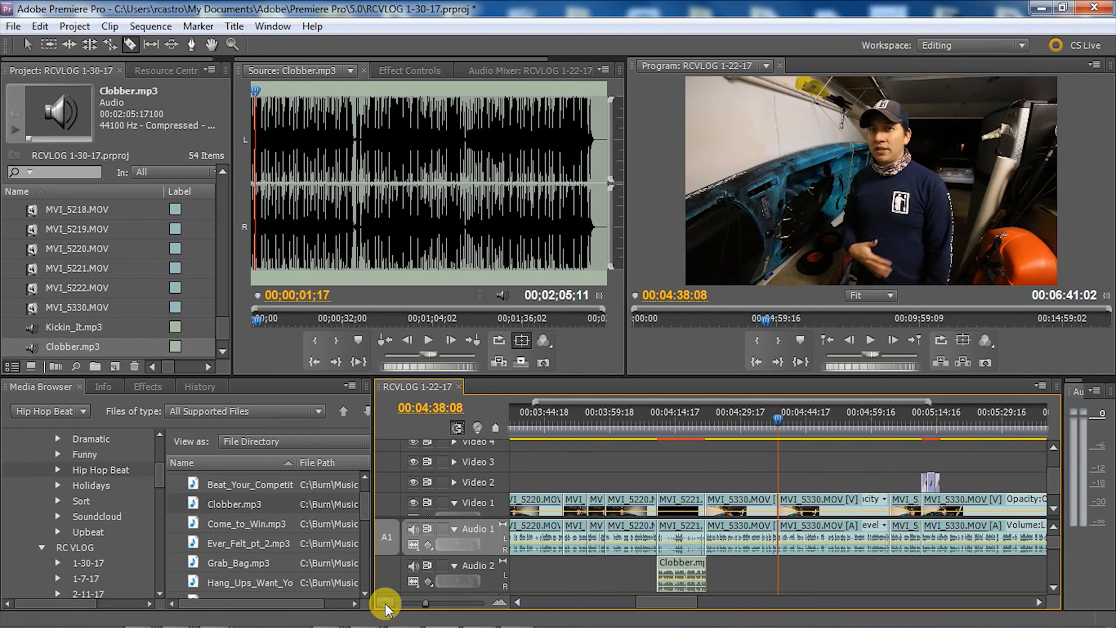
Step: Split MVI_5330.MOV again at about 00:04:44:14 and ripple-delete the roughly six-second section after 00:04:38:08
key(space)
key(space)
key(Left)
key(Left)
key(Left)
key(Left)
key(Left)
key(Left)
key(Left)
key(Left)
key(Left)
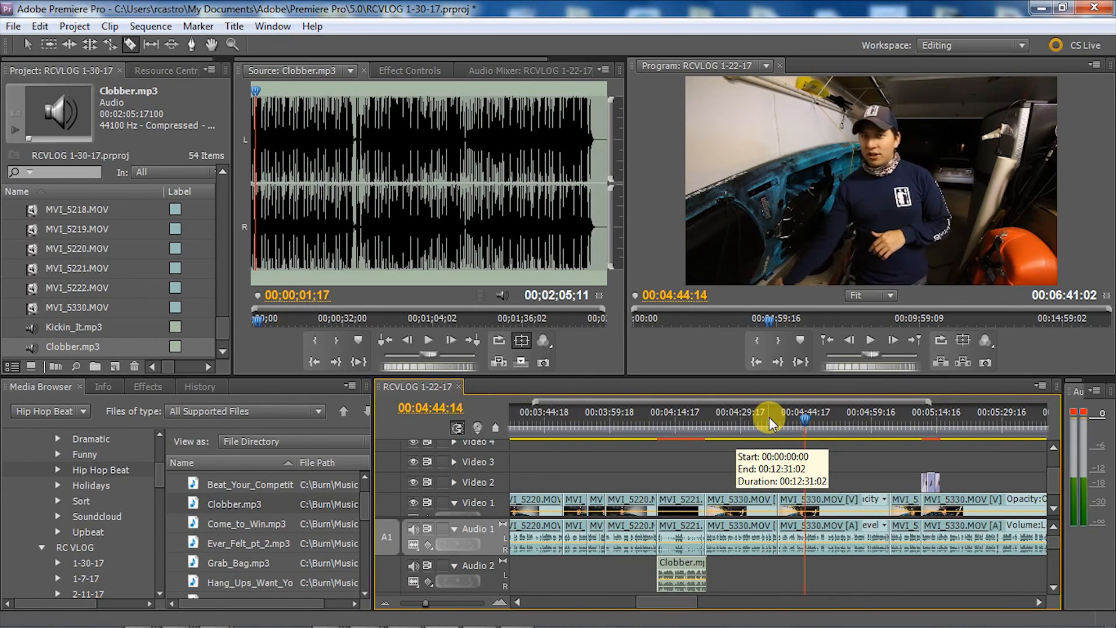
click(828, 505)
right_click(840, 506)
click(851, 142)
Step: Play the new MVI_5330.MOV cut and the closing section, checking the timing of the SUBSCRIBE title and the music
click(759, 420)
key(space)
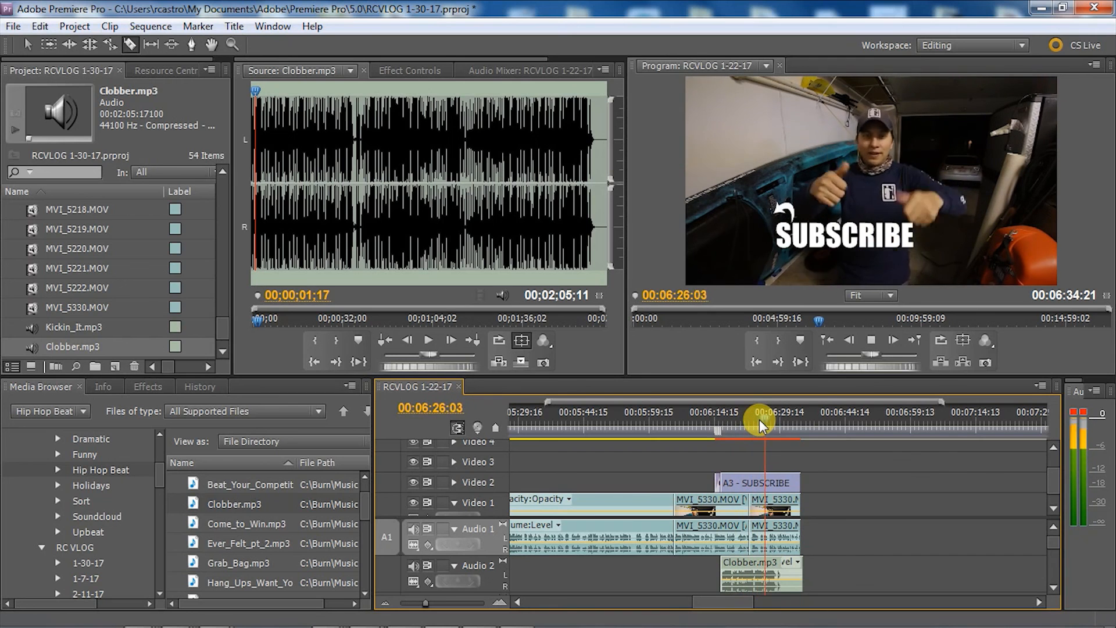
key(space)
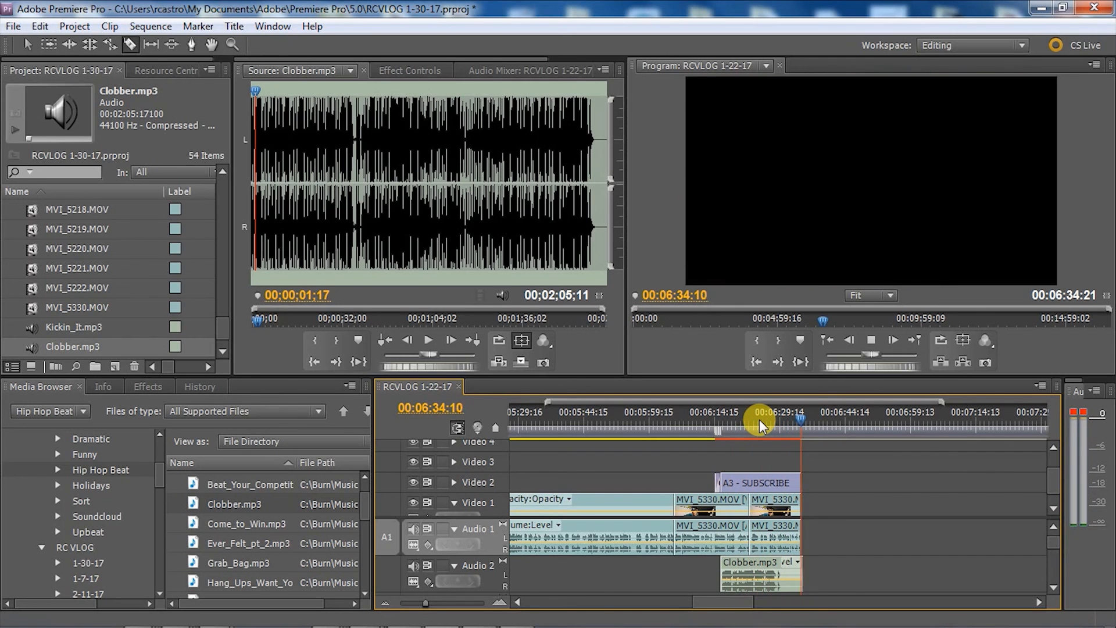
click(773, 429)
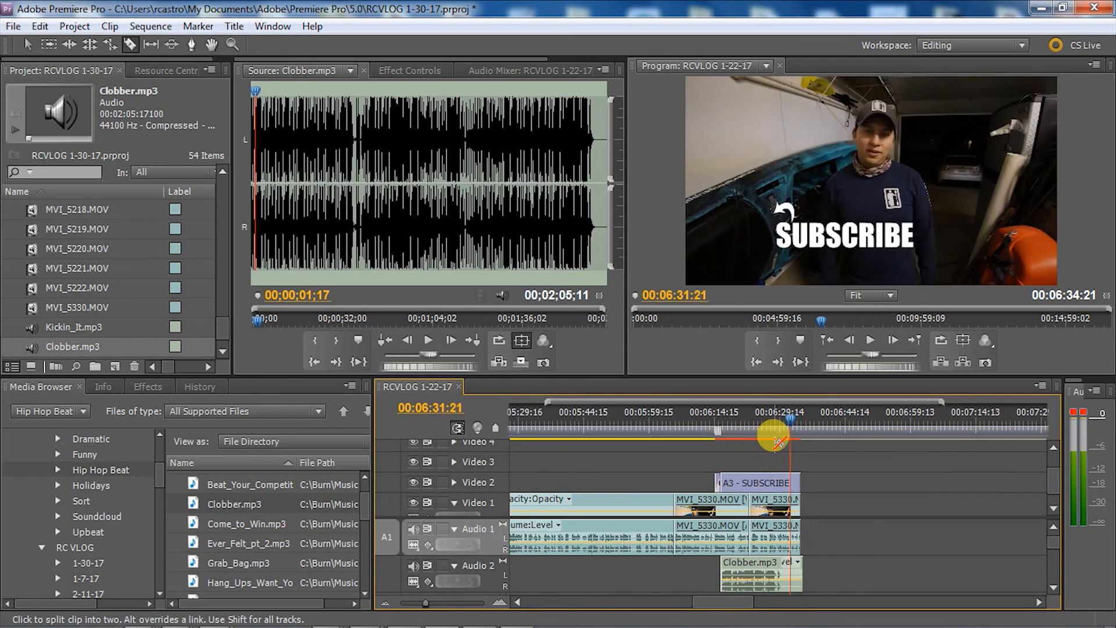
click(648, 418)
key(space)
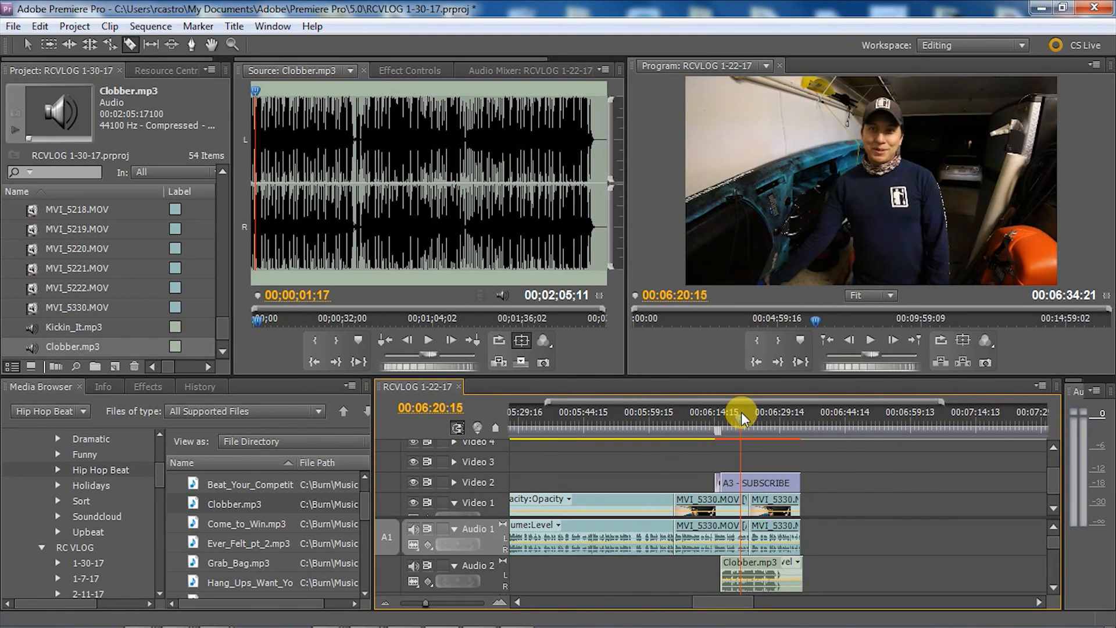
click(665, 414)
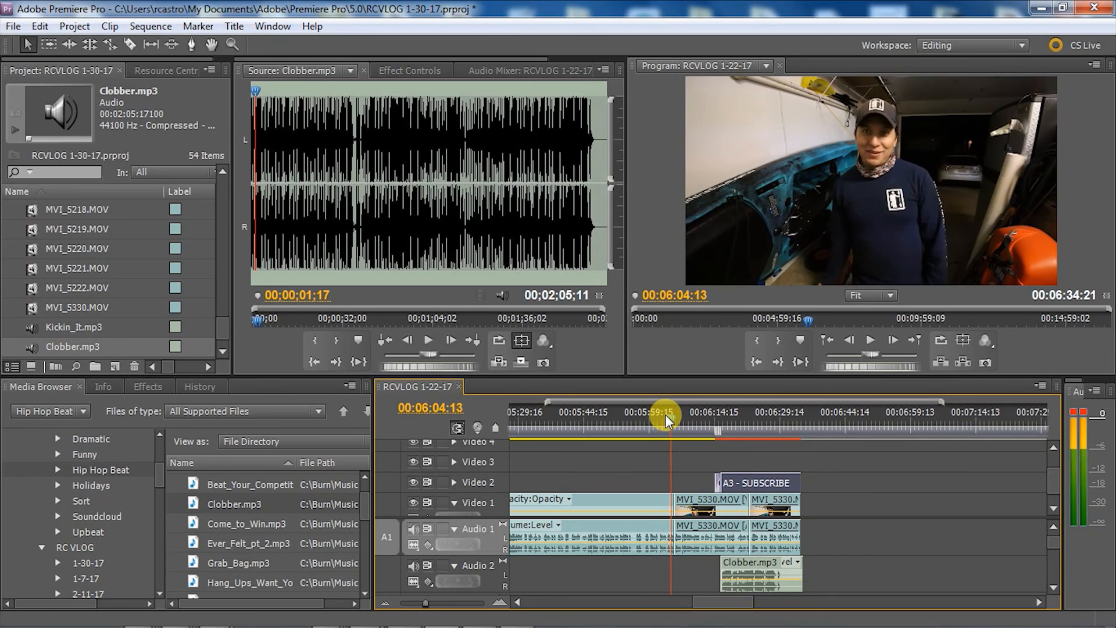
Step: Extend the SUBSCRIBE title's start back to 00:06:05:00 and remove the closing Clobber.mp3 piece beneath it
drag(718, 481, 673, 480)
click(755, 583)
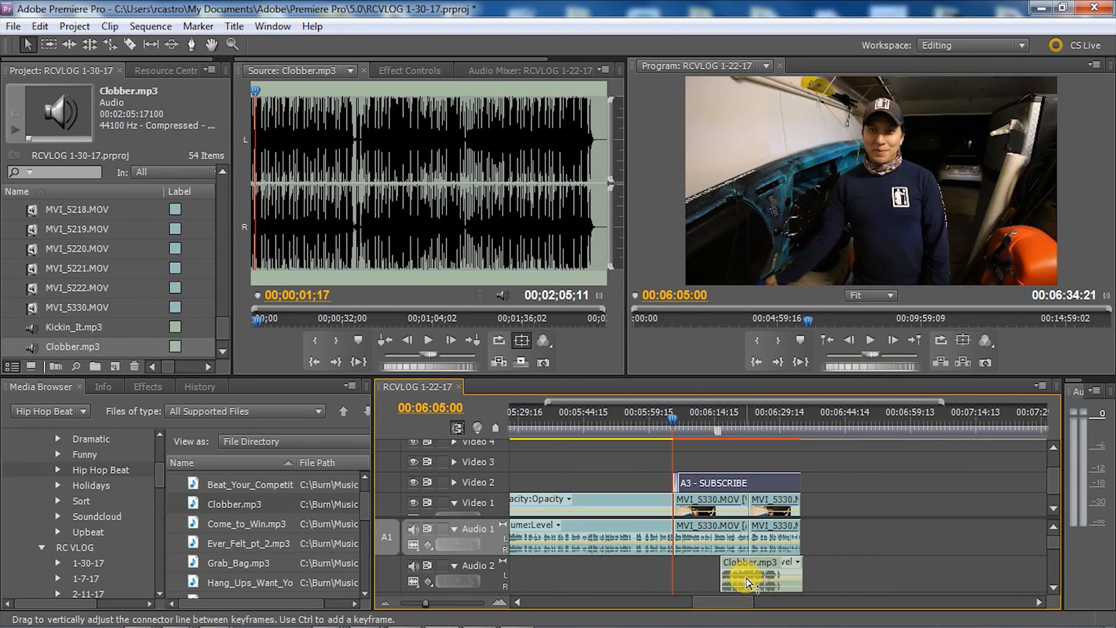
drag(756, 571, 629, 413)
click(641, 415)
key(space)
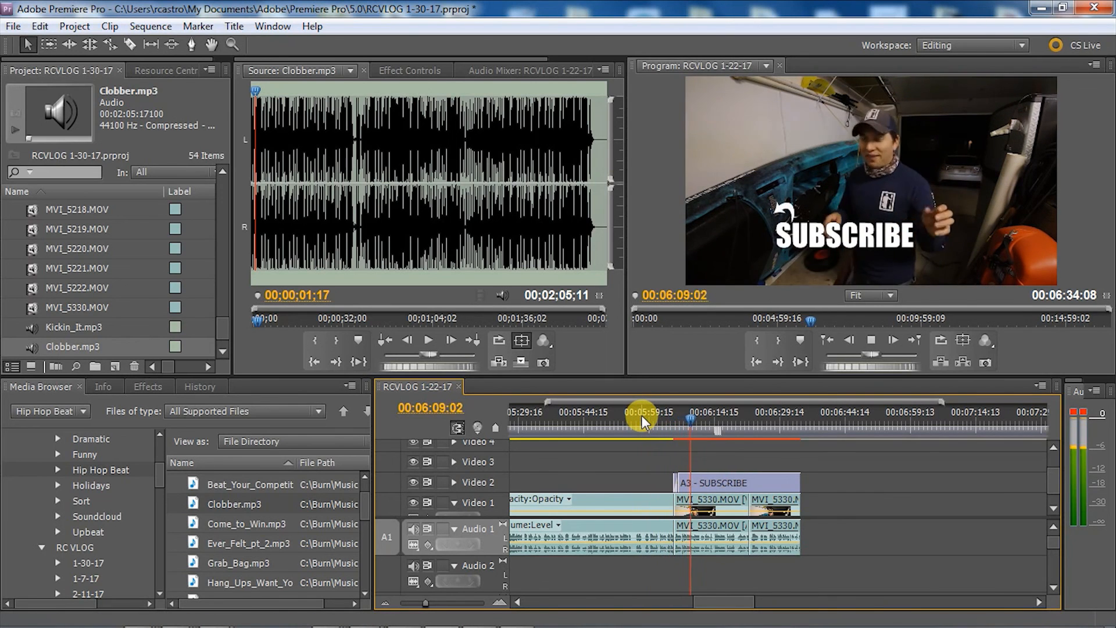
Step: Replay the ending and shorten the SUBSCRIBE title to end near the last MVI_5330.MOV cut, at about 00:06:23
key(backslash)
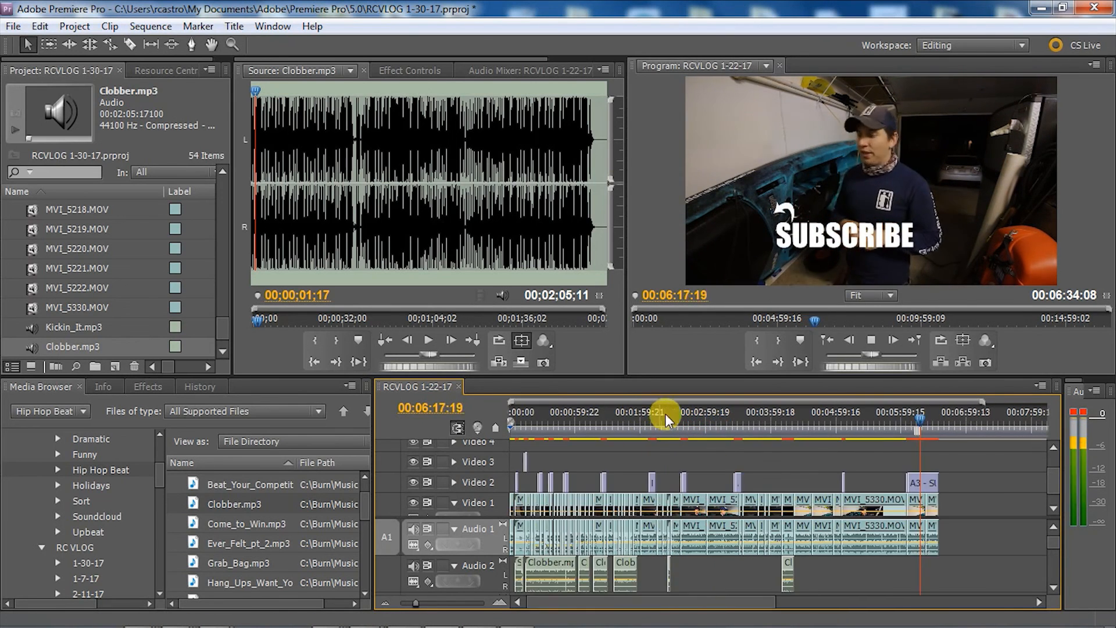
click(930, 416)
click(921, 421)
key(space)
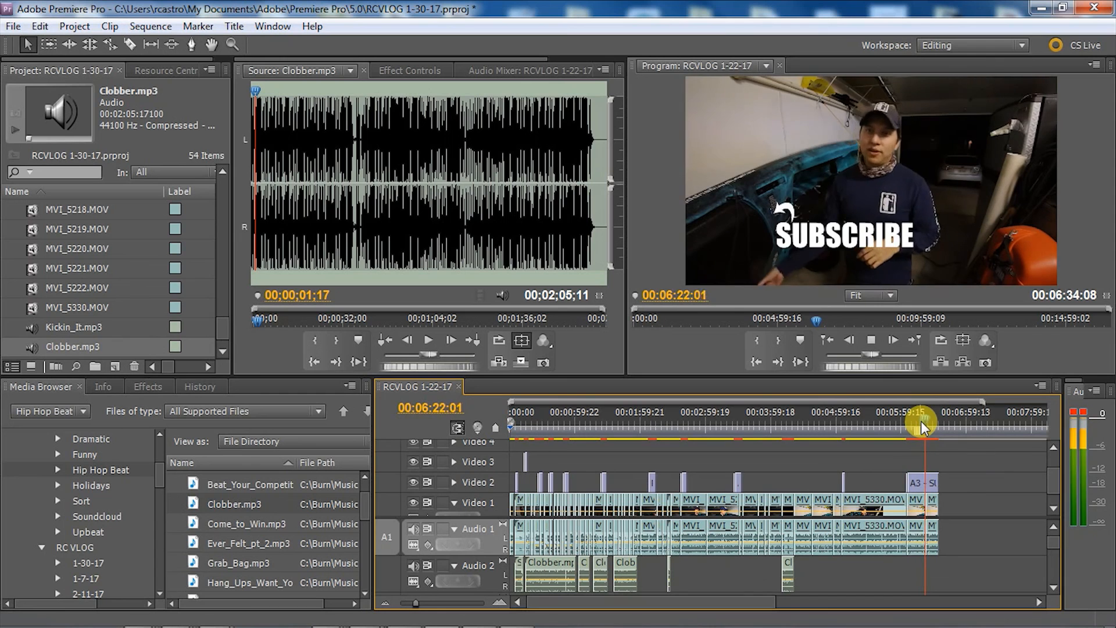
click(916, 421)
key(space)
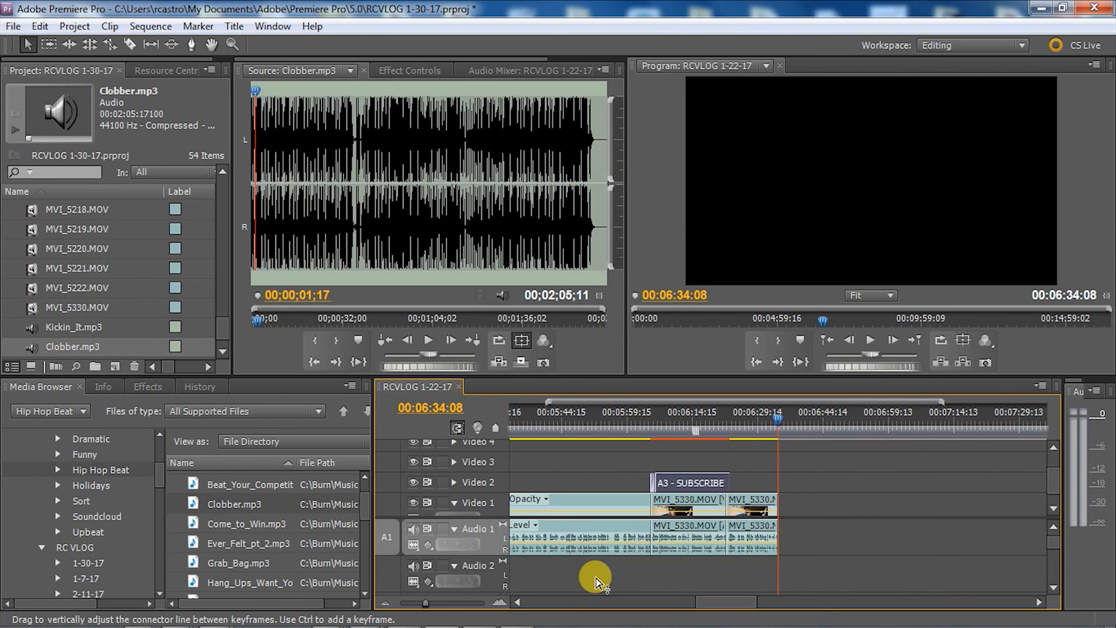
Step: Save the project and review the H.264 export settings down to the bitrate, with the output named RCVLOG 1-30-17.mp4
key(ctrl+s)
key(ctrl+m)
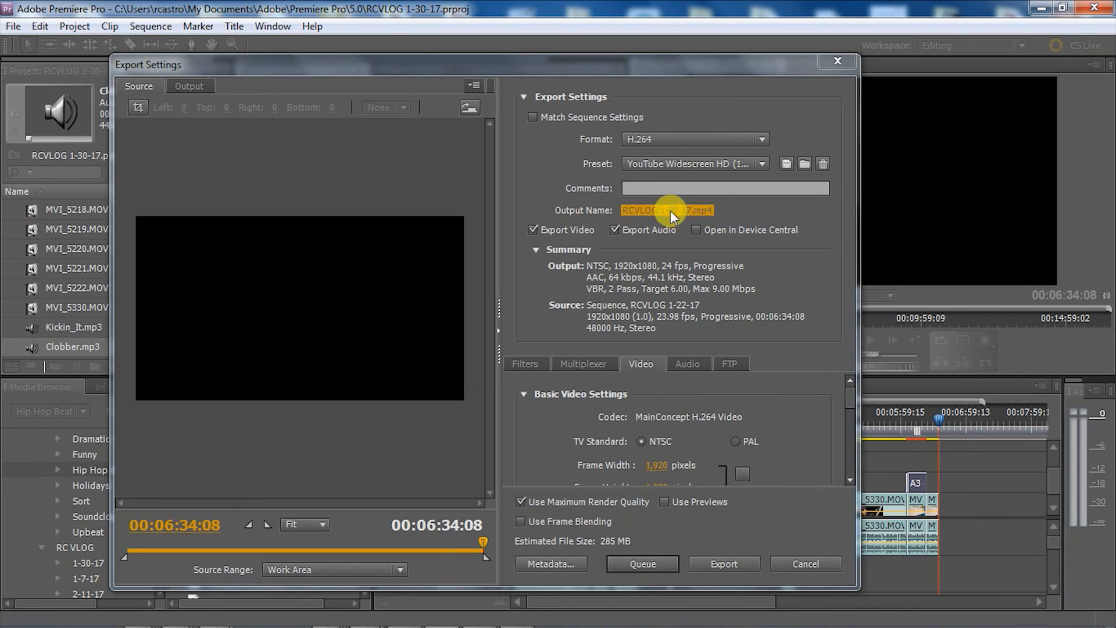
click(671, 210)
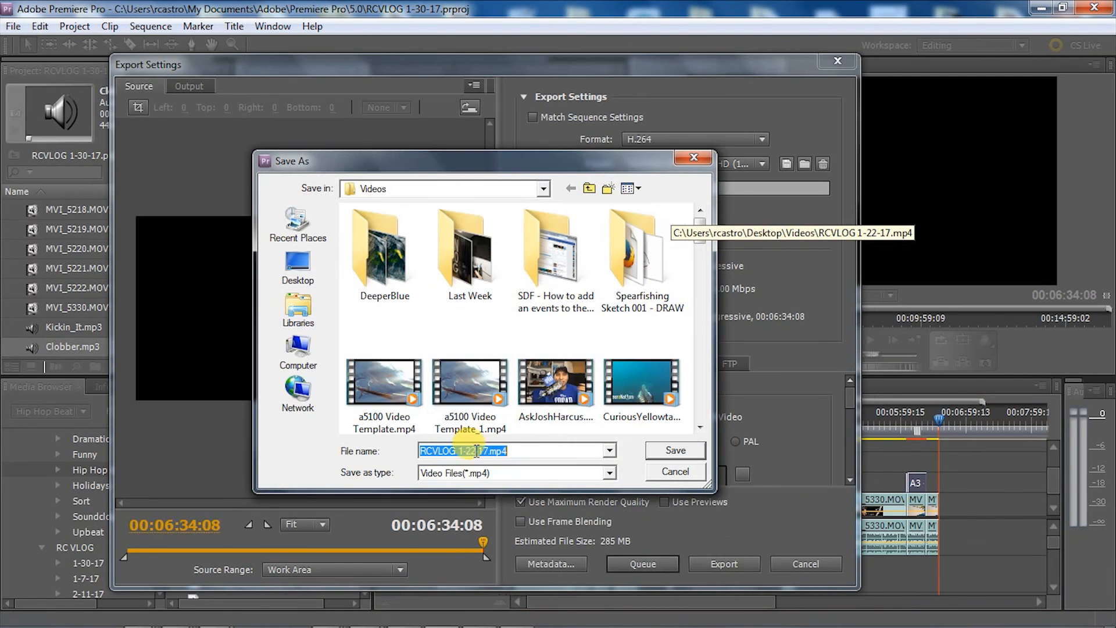
text(30-)
click(669, 451)
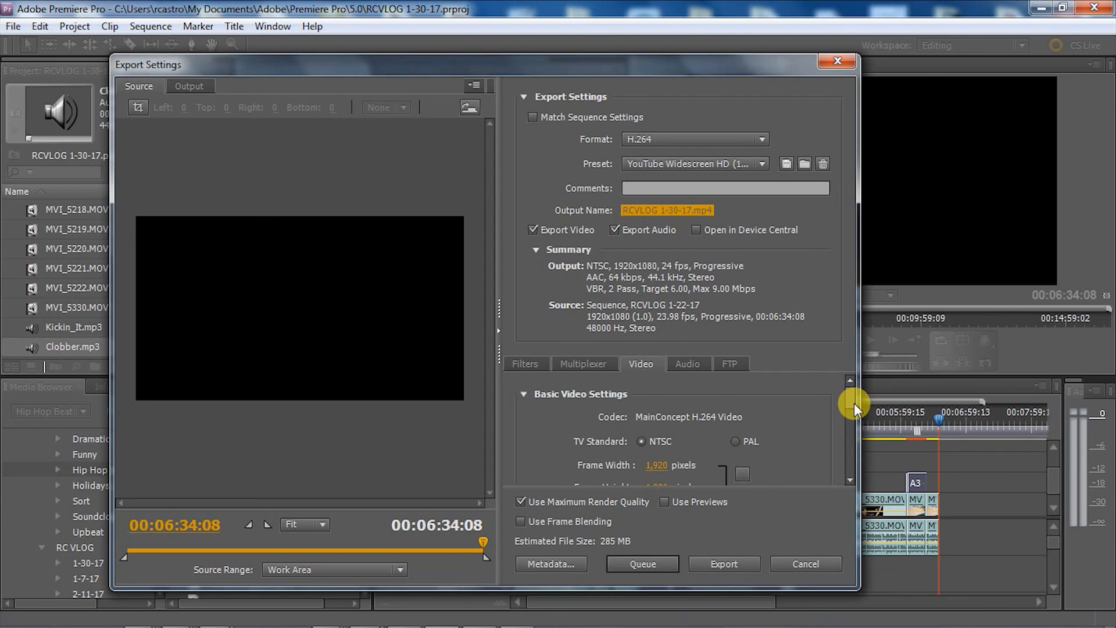
scroll(848, 479, down, 5)
scroll(848, 478, down, 5)
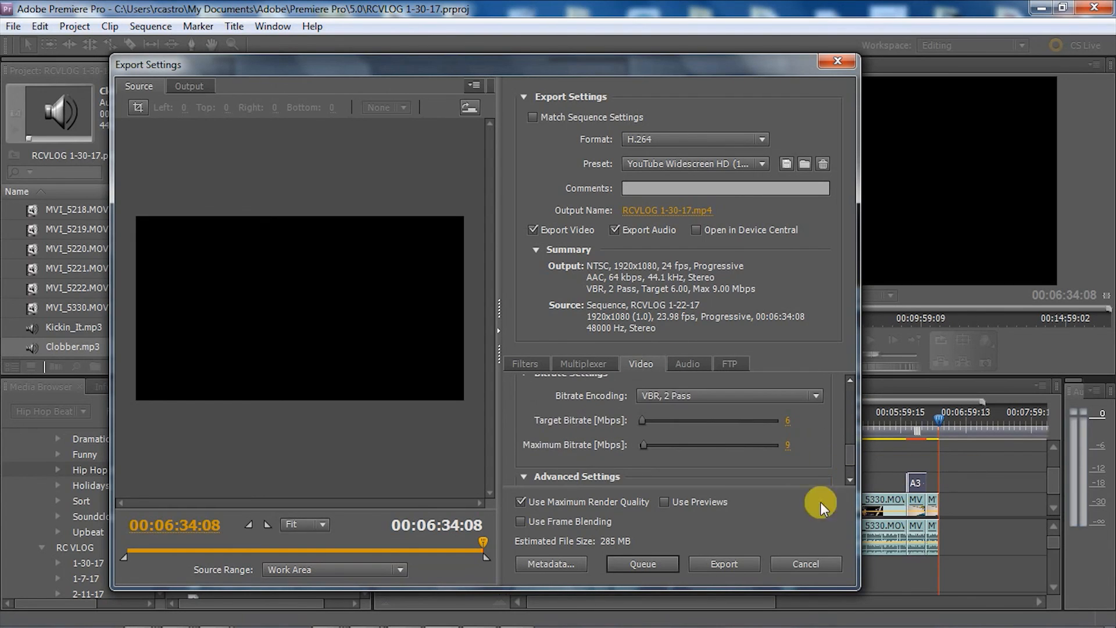
click(797, 563)
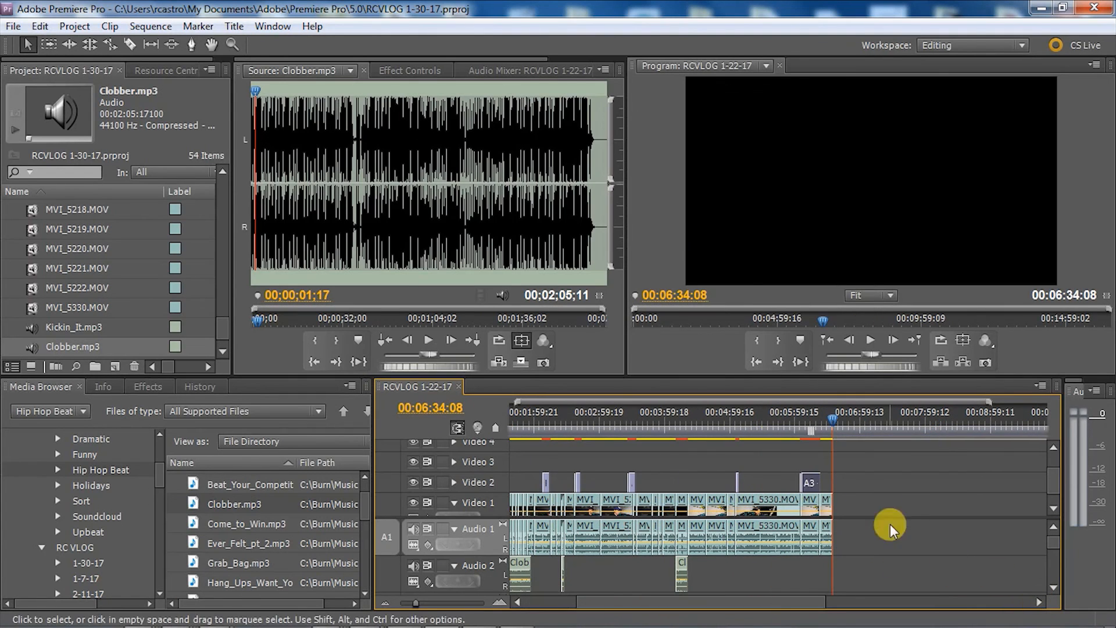
Step: Check the export range, then extend the work area back to 00:00:00:00 so it covers the whole sequence through 00:06:34:08
click(779, 430)
click(787, 431)
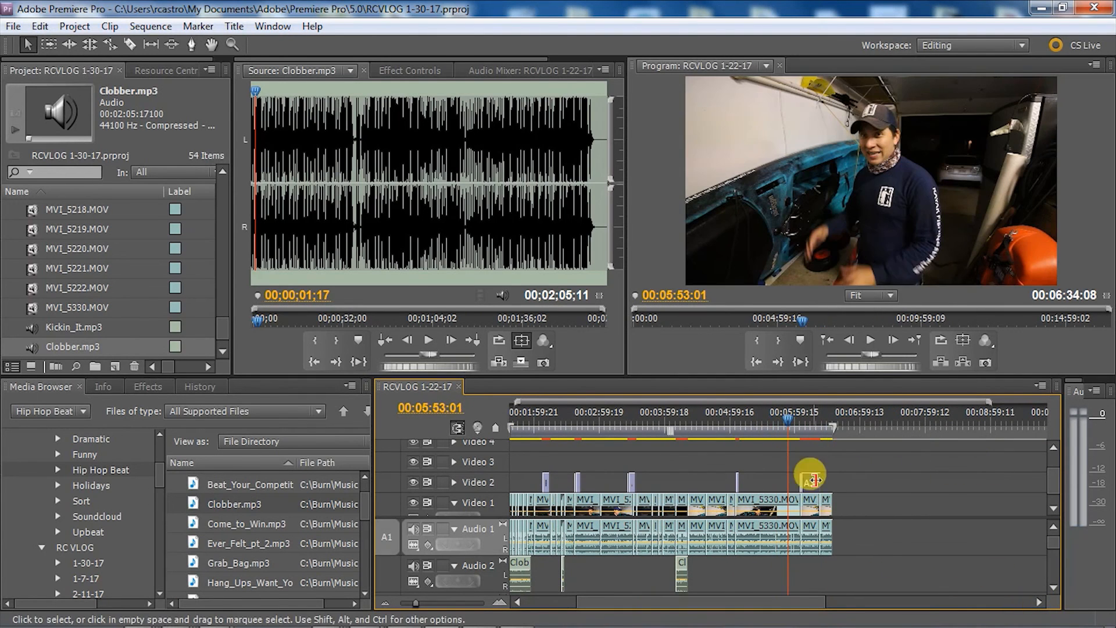
key(ctrl+m)
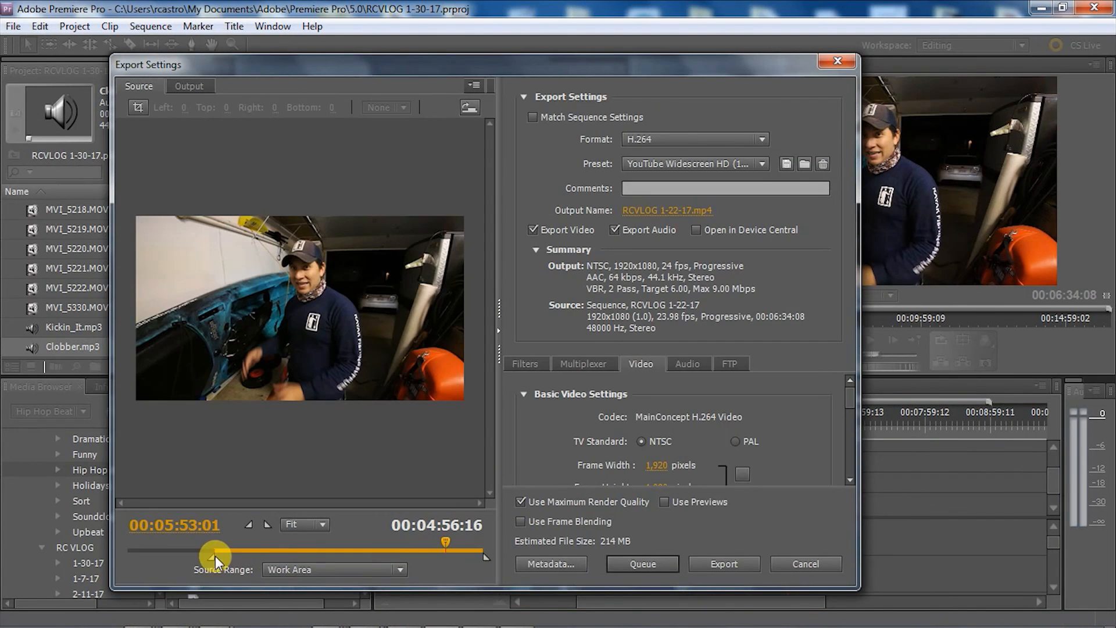
drag(220, 561, 116, 553)
click(805, 563)
scroll(668, 523, up, 3)
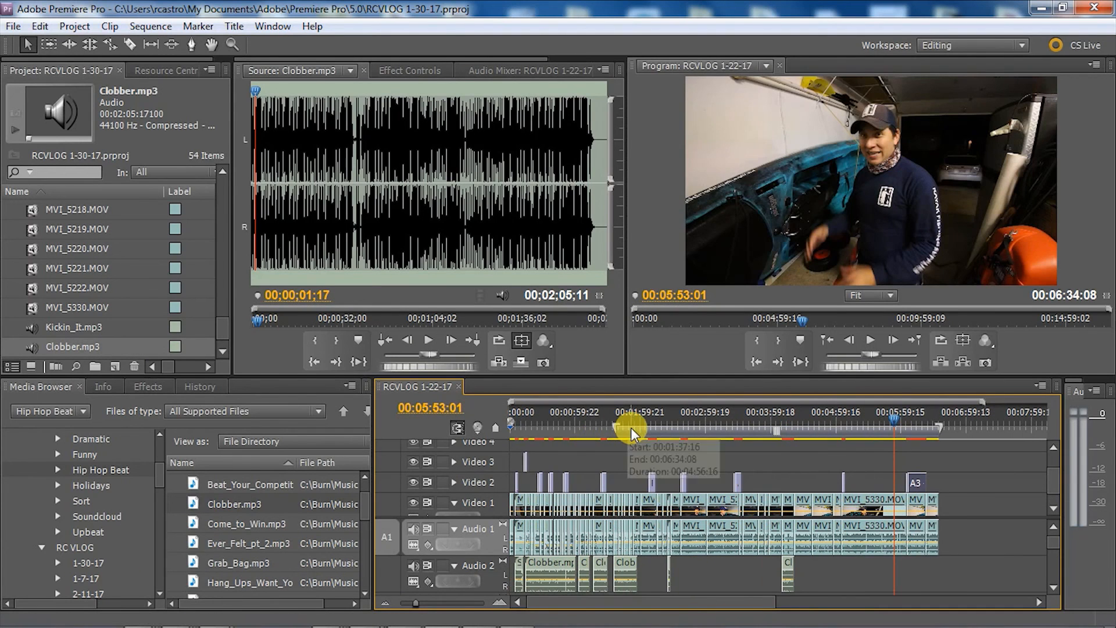
click(627, 430)
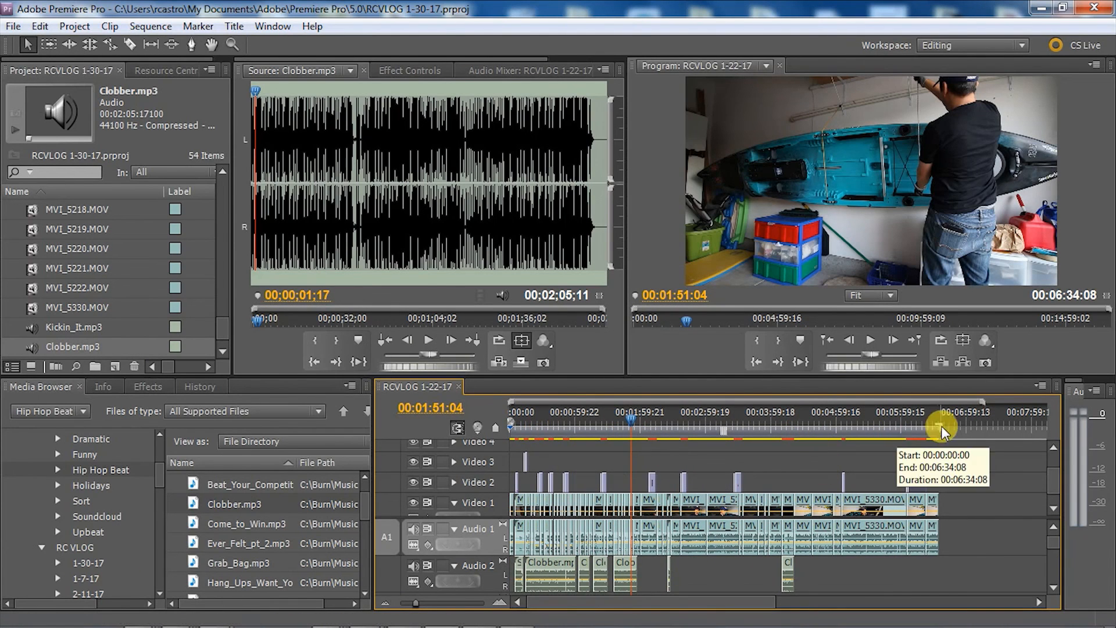
Step: Queue the full sequence for export from 00:00:00:00 with the YouTube Widescreen HD preset and the output name RCVLOG 1-30-17.mp4
key(ctrl+m)
drag(225, 544, 107, 541)
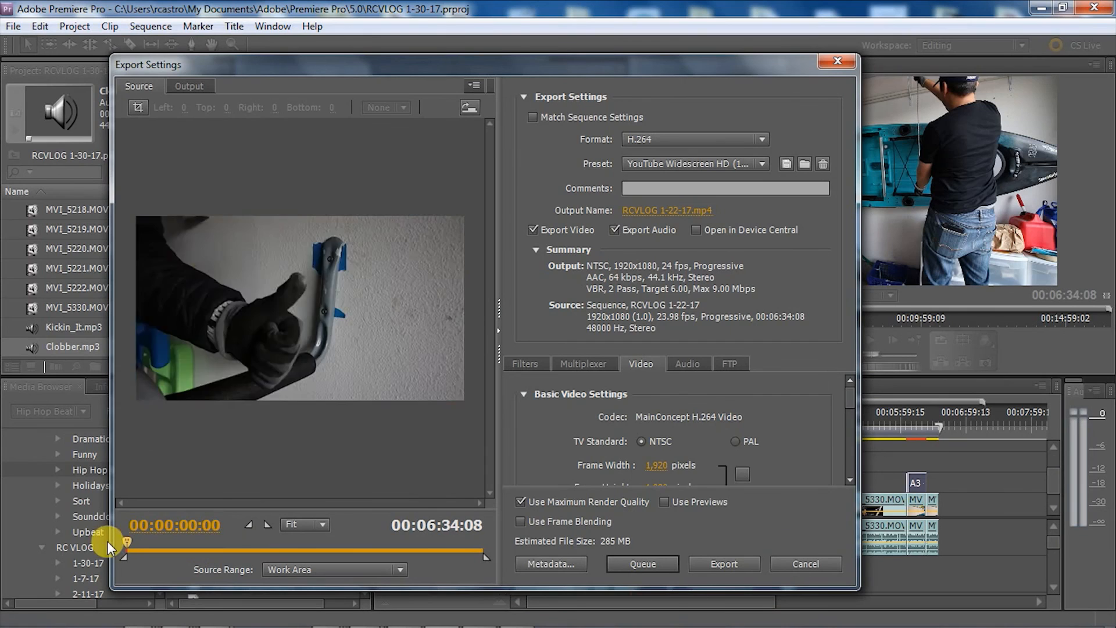
click(125, 556)
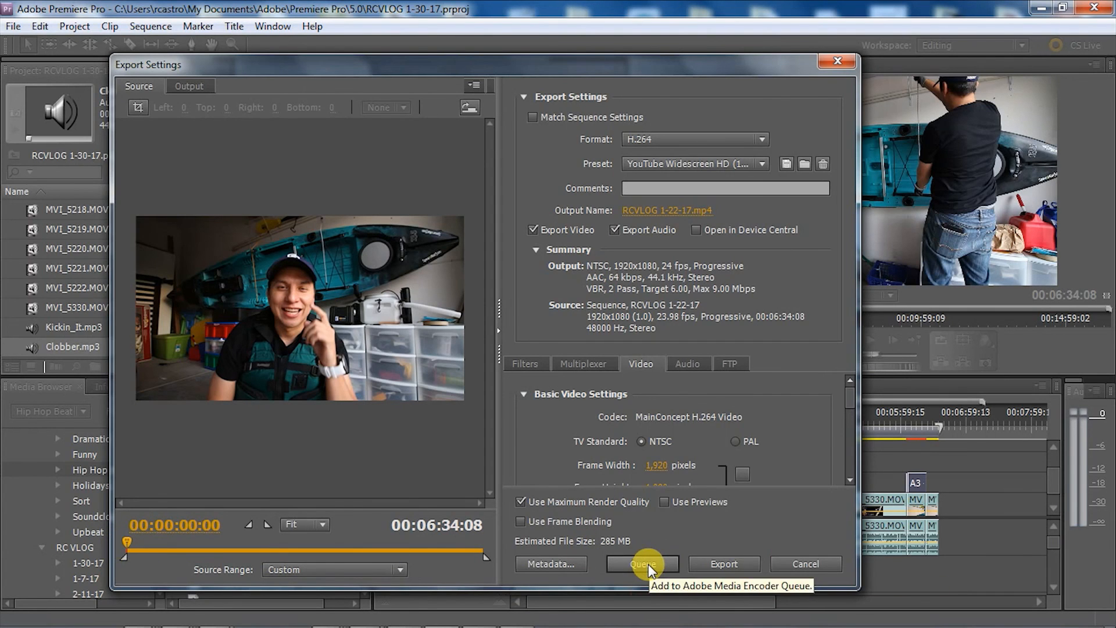
click(674, 212)
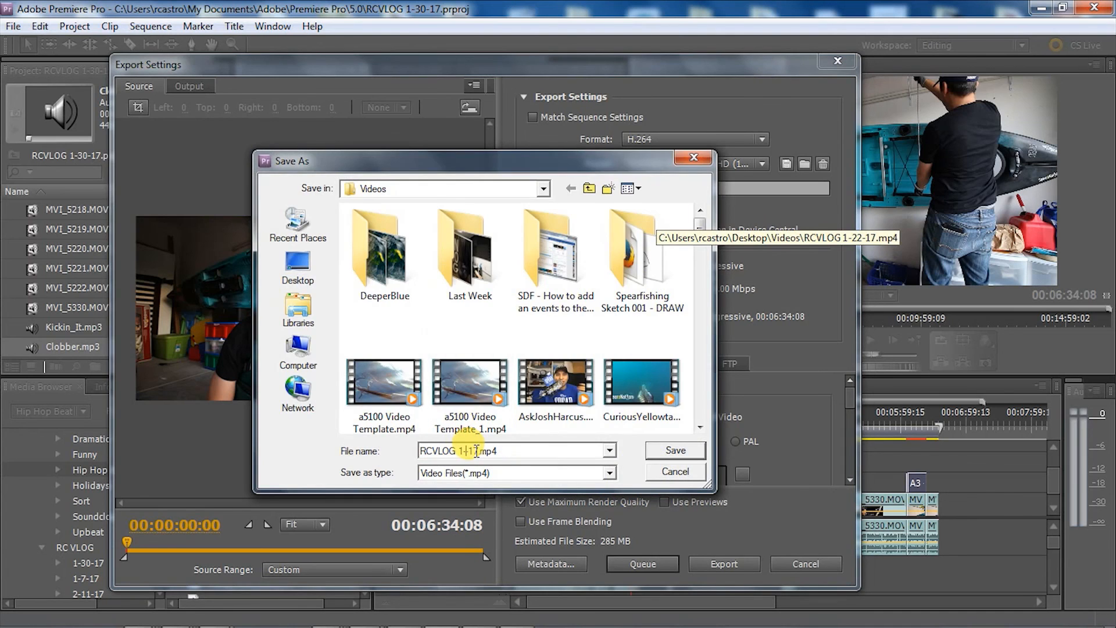
click(647, 449)
click(639, 560)
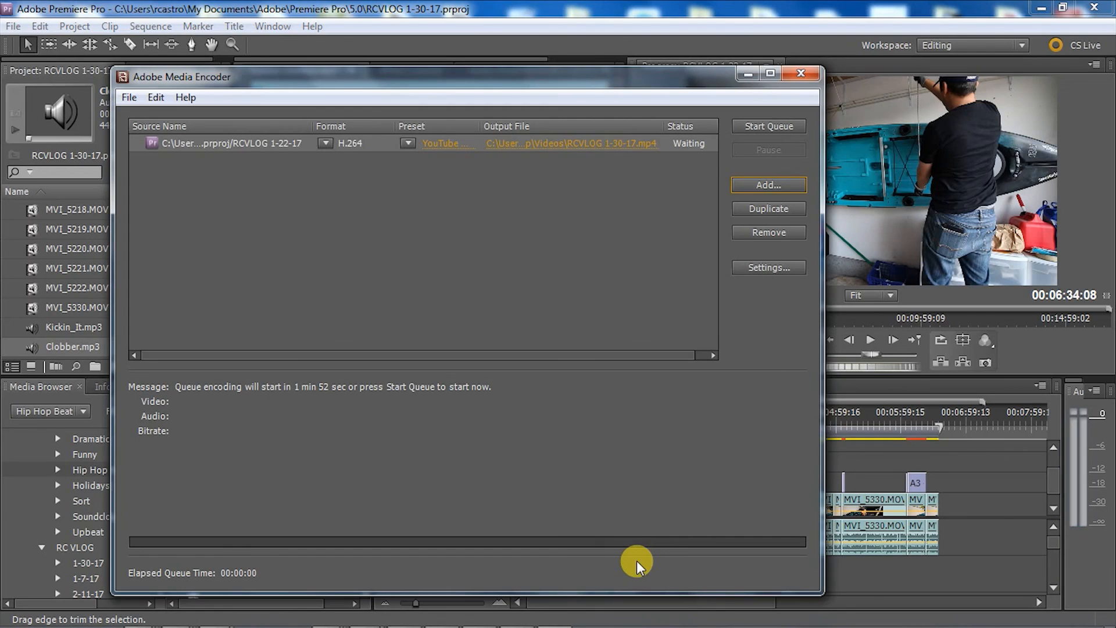
Step: Start encoding the queued RCVLOG 1-30-17.mp4 in Adobe Media Encoder and dismiss the request to stop the queue
click(765, 128)
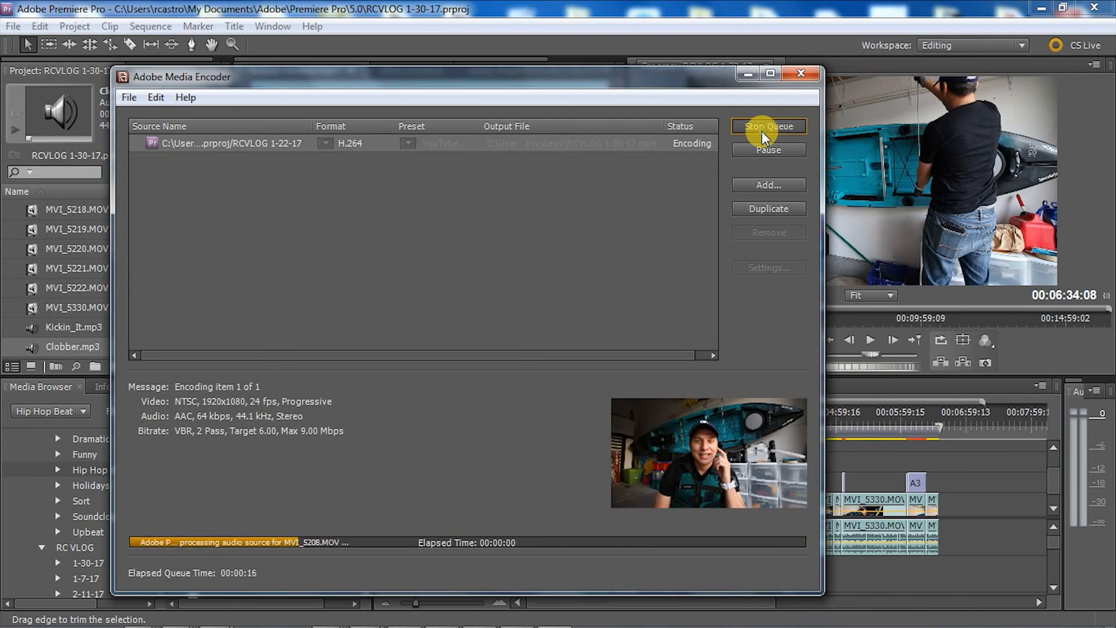
click(762, 128)
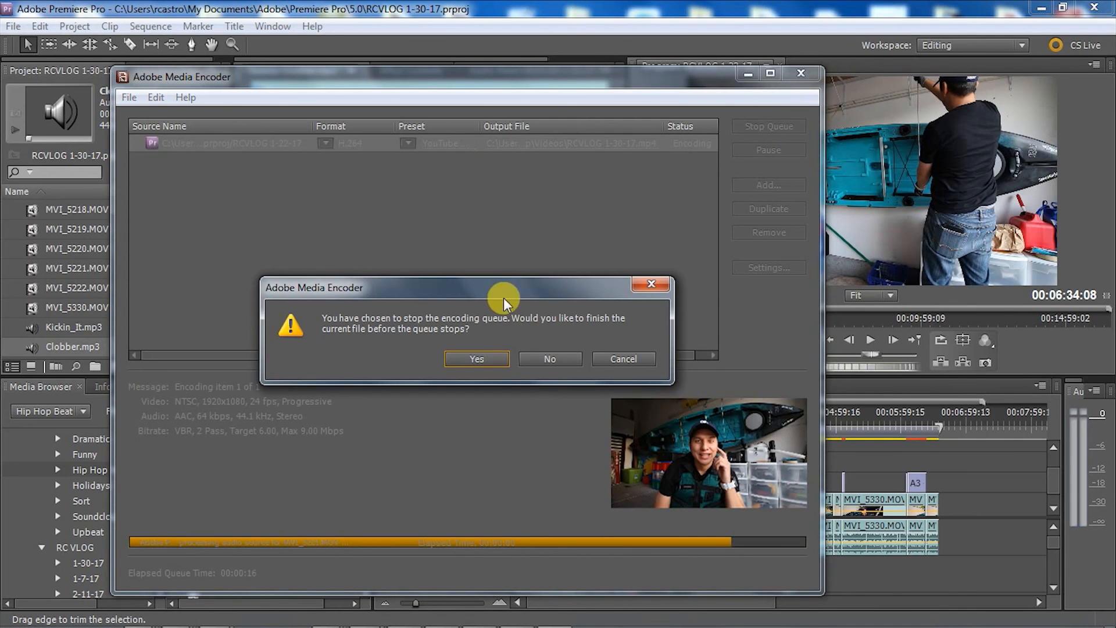
click(617, 357)
Step: Close the Clobber.mp3 source clip and export the sequence frame at about 00:01:58 as the JPEG still RCVLOG 1-22-17.Still060
drag(920, 424, 509, 428)
click(363, 71)
drag(930, 417, 630, 423)
key(space)
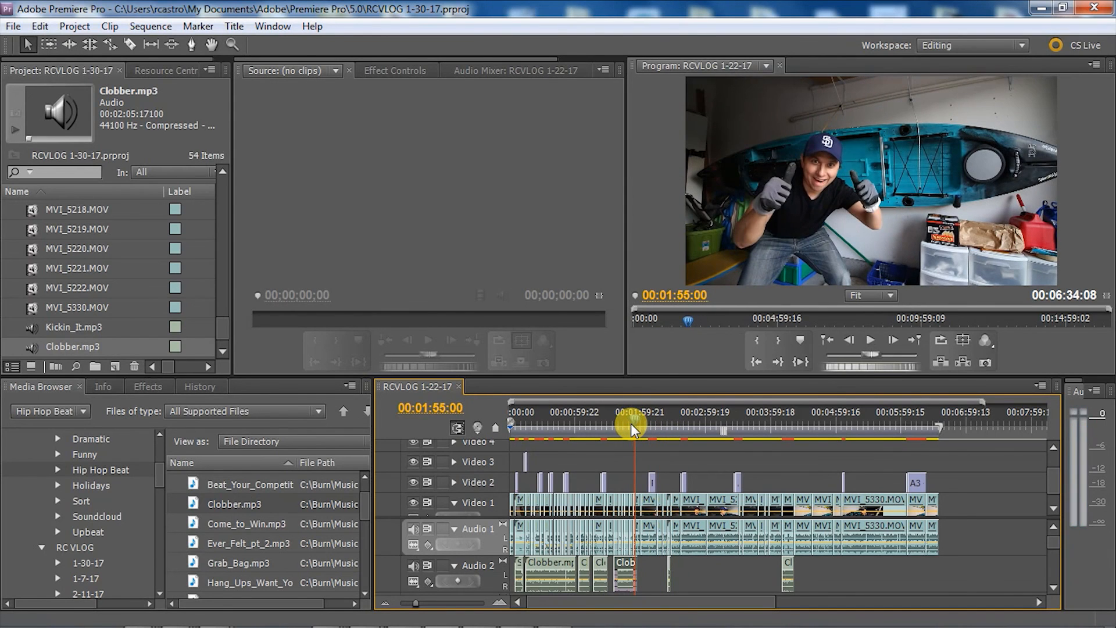
key(space)
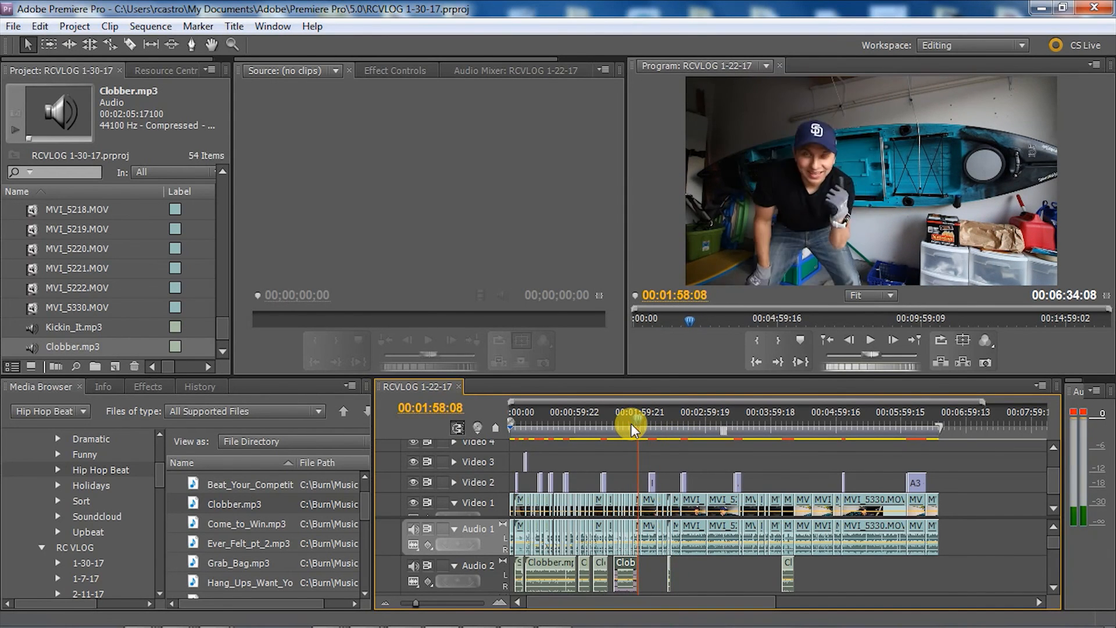
click(985, 363)
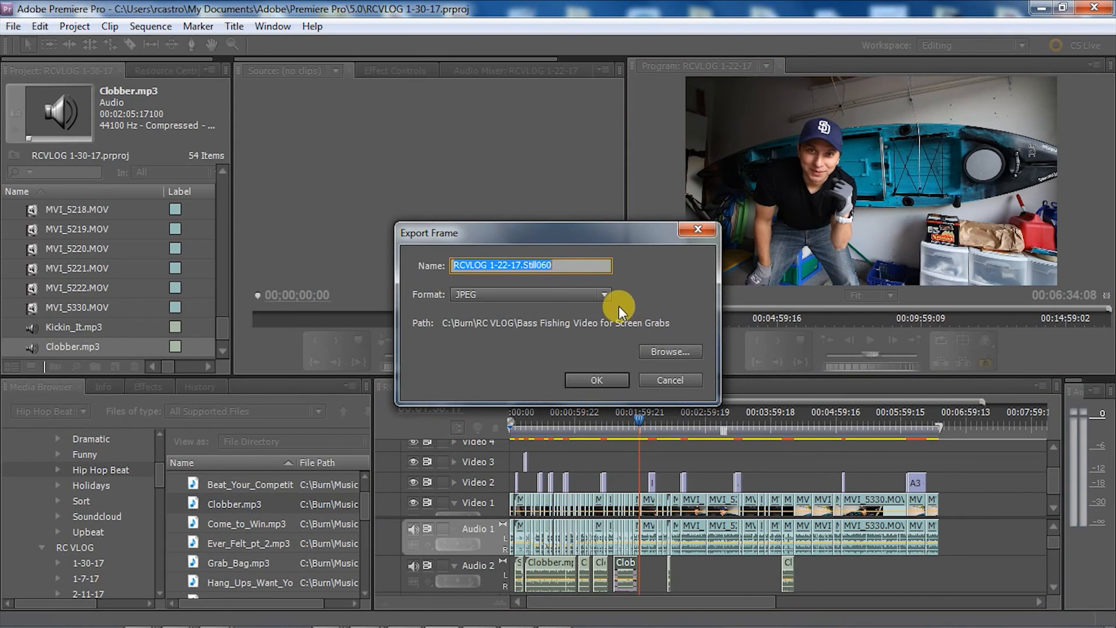
click(662, 349)
click(668, 382)
click(500, 326)
click(575, 422)
click(603, 380)
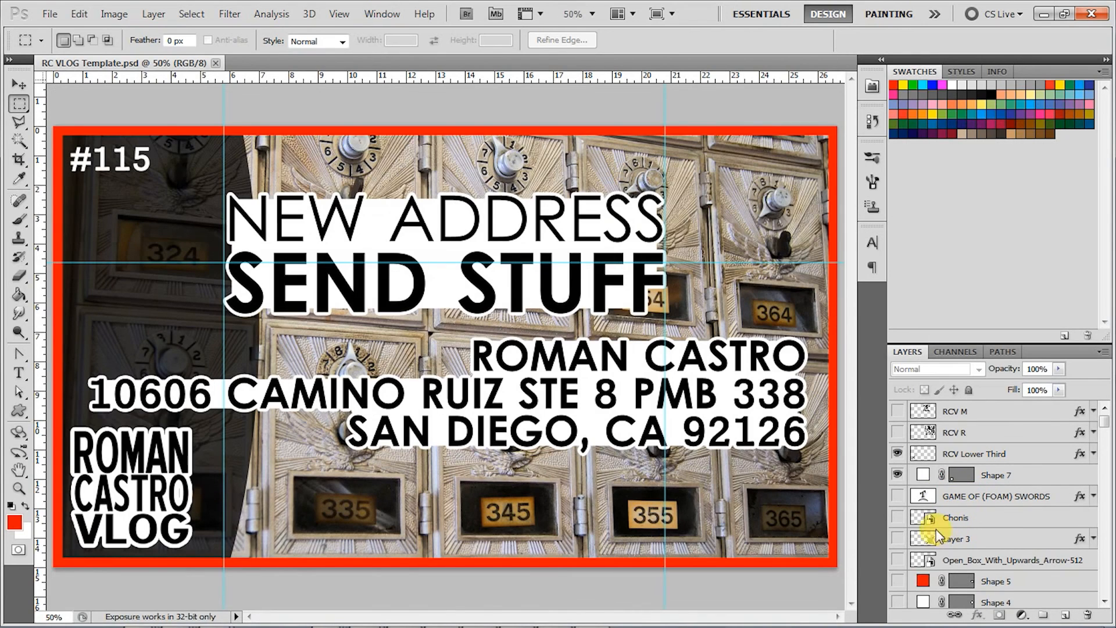
Step: Switch to Photoshop and change the episode number in RC VLOG Template.psd to #120
click(19, 373)
click(149, 154)
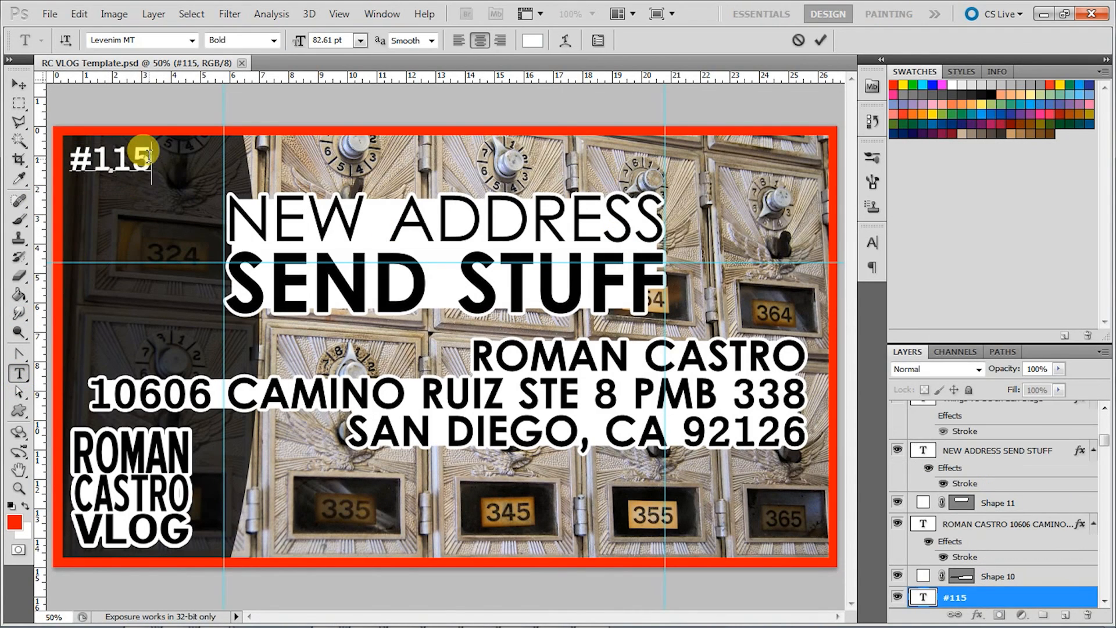
text(20)
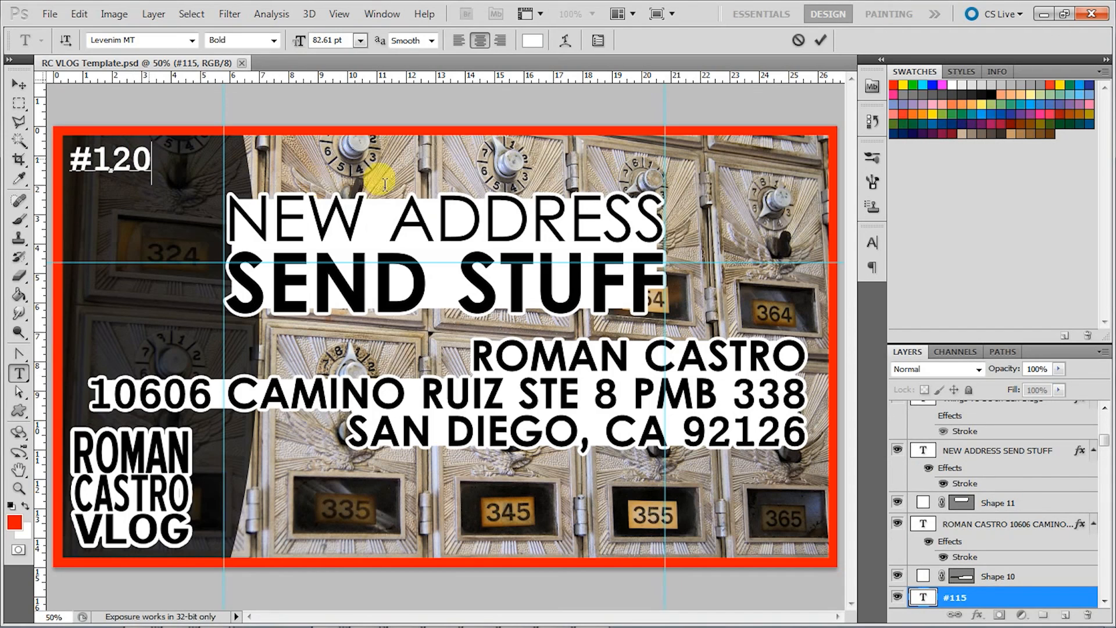
click(19, 85)
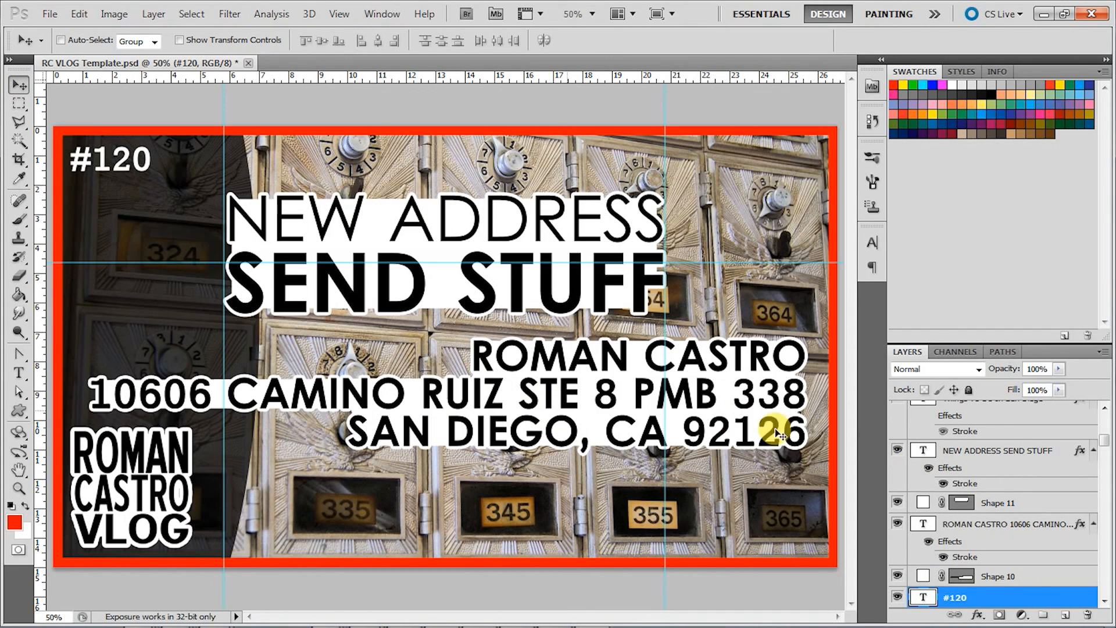
Step: Place the RCVLOG 1-22-17.Still060 image in the thumbnail, enlarge and reposition it, and move its layer beneath the overlay graphics
mouse_move(138, 610)
click(349, 541)
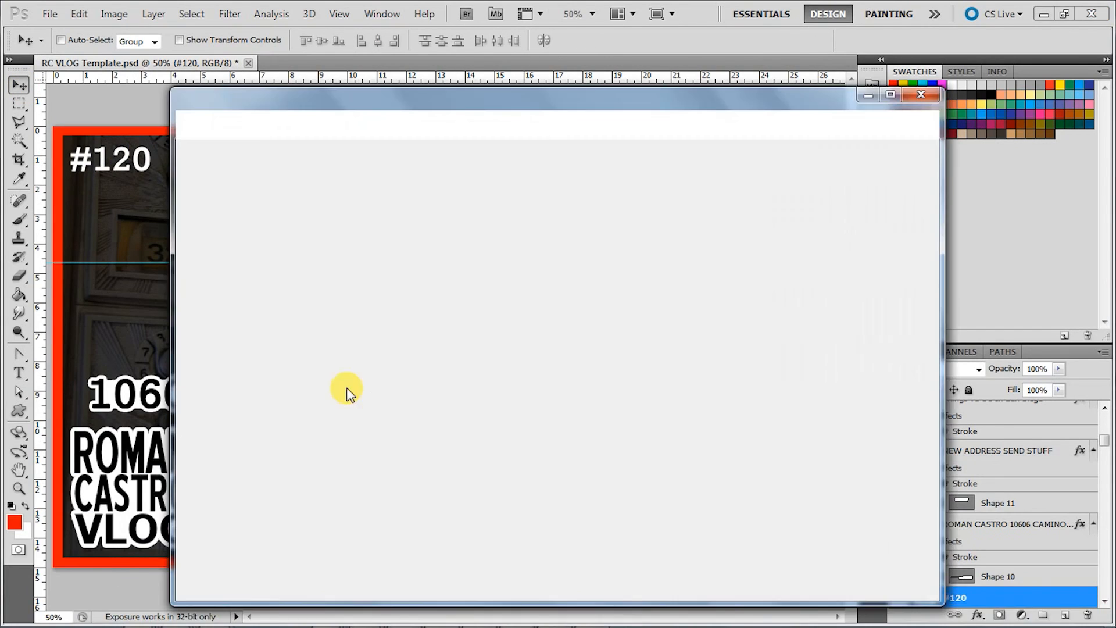
click(1104, 601)
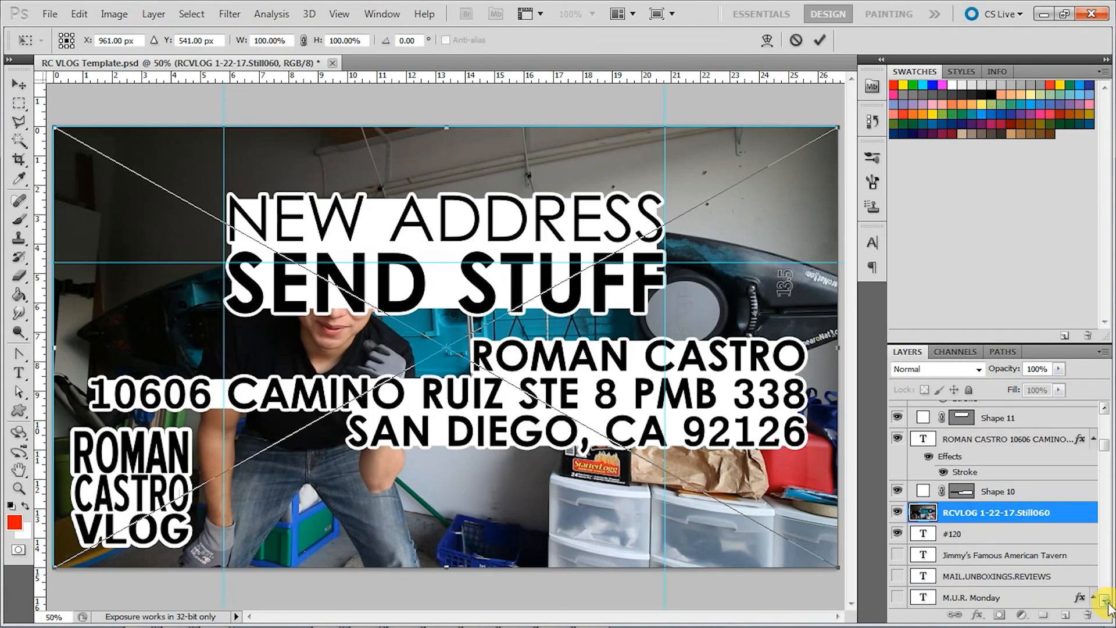
click(1104, 601)
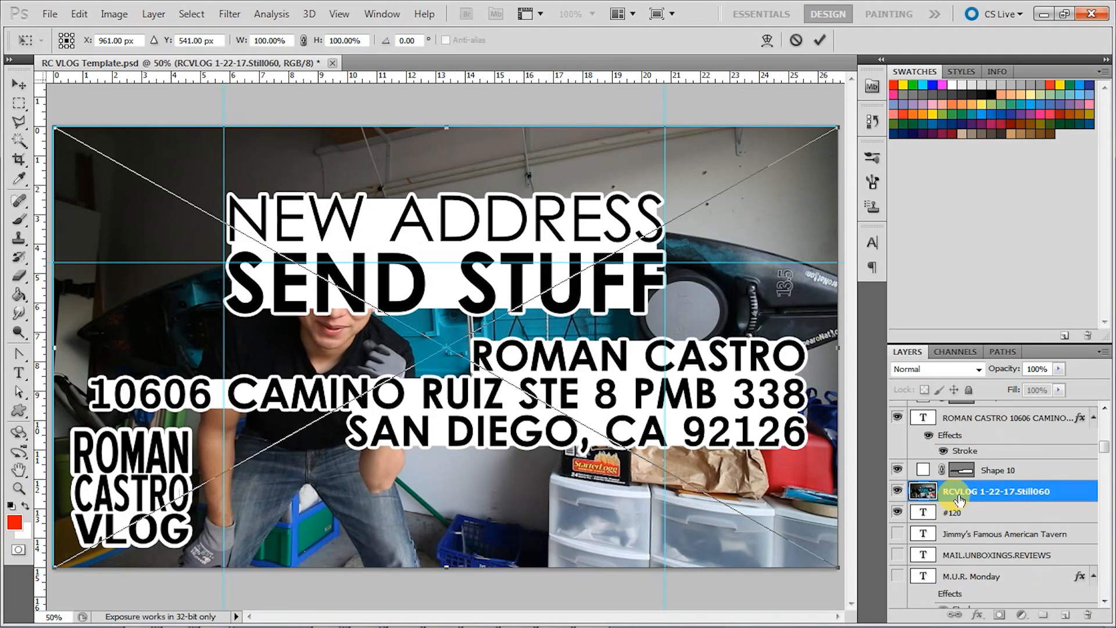
alt+click(605, 449)
drag(635, 241, 689, 205)
drag(603, 279, 578, 269)
key(Return)
drag(1016, 494, 965, 460)
click(1103, 408)
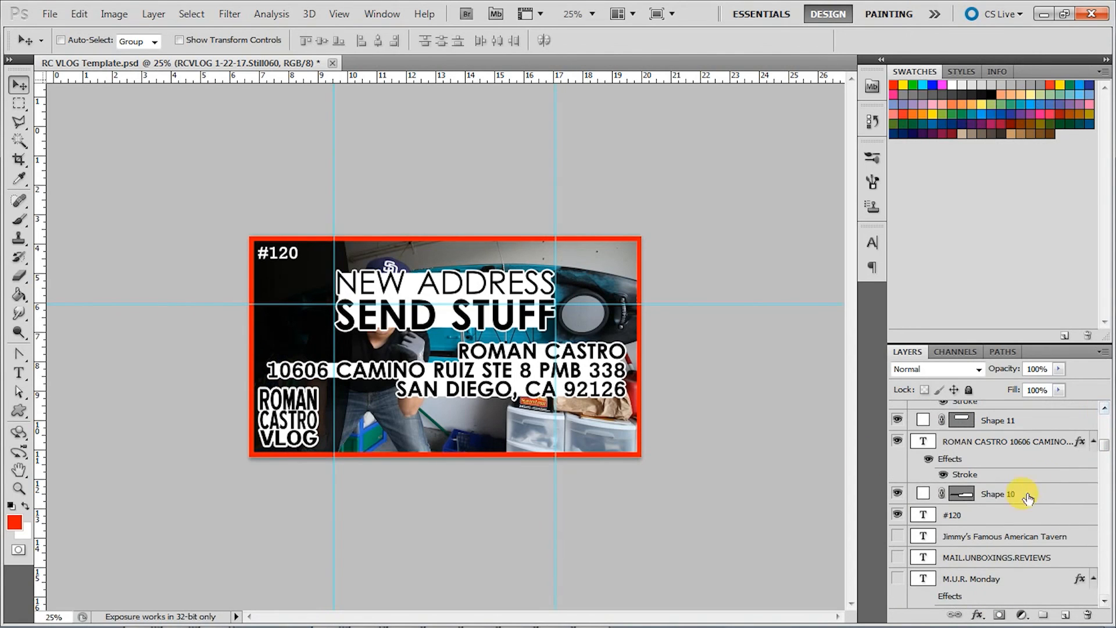
Step: Hide the mailing-address text with its backing Shape 10, and remove the NEW ADDRESS SEND STUFF title with Shape 11 from the thumbnail
click(1034, 493)
click(897, 441)
click(898, 493)
scroll(1096, 424, up, 2)
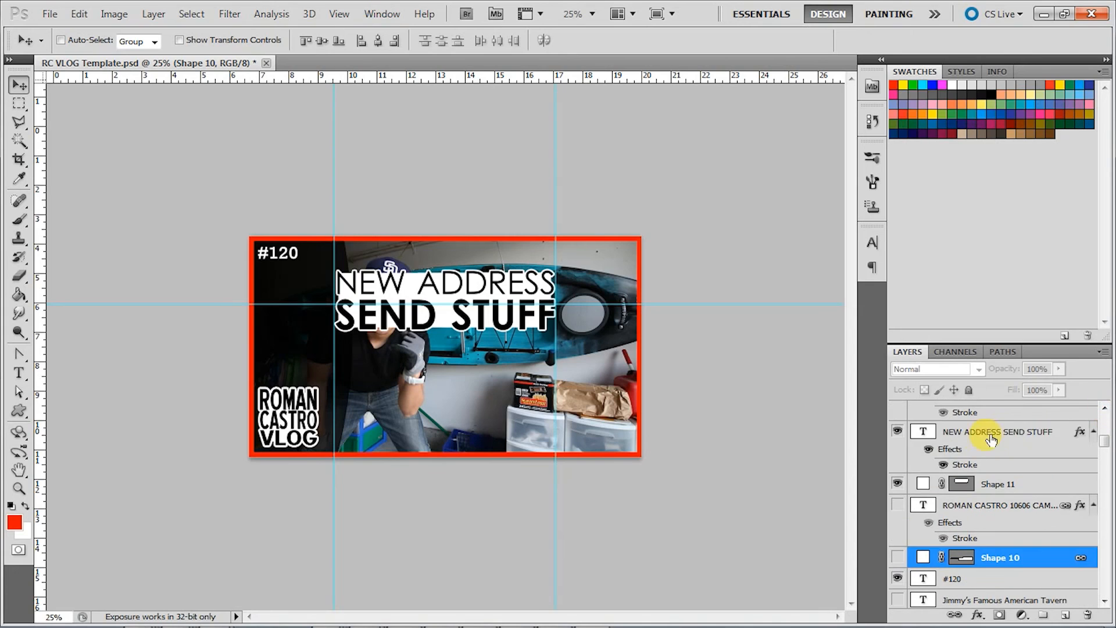
click(984, 430)
shift+click(1022, 483)
click(1086, 615)
Step: Move the DIY title slightly up above the vlog logo and add the second line "Do It Yourself" to it
click(526, 244)
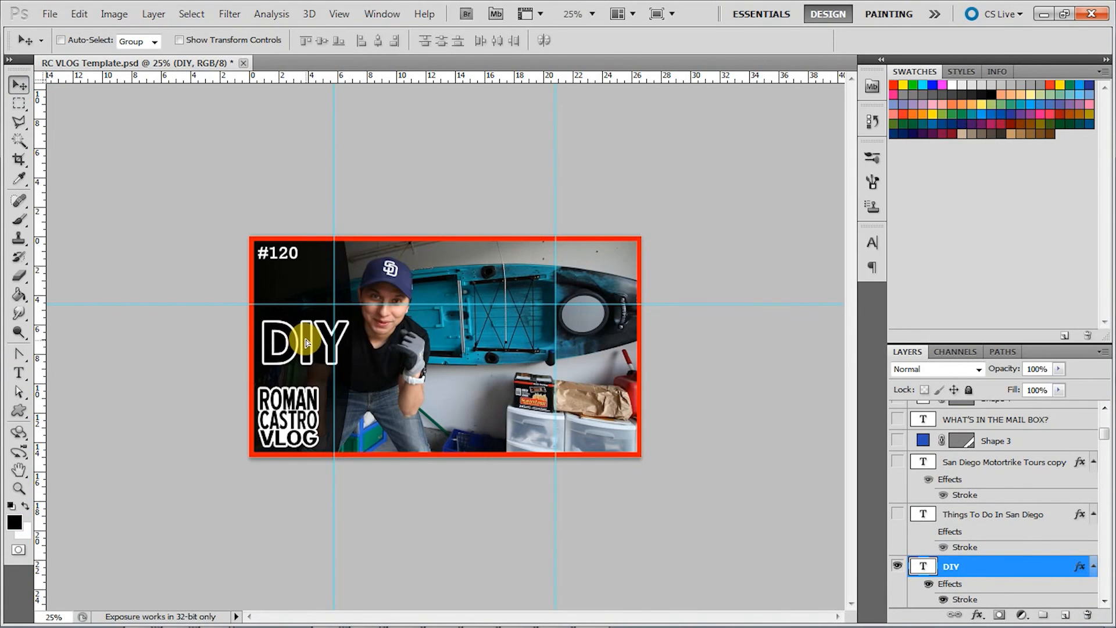
drag(306, 343, 305, 327)
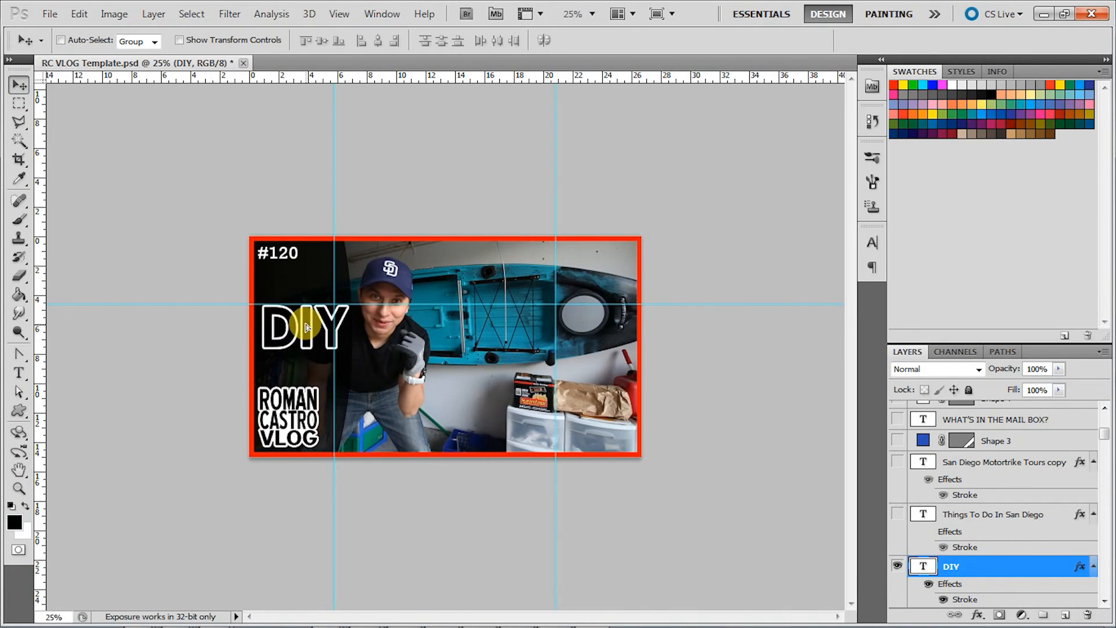
click(18, 373)
click(331, 332)
text(Do it Yourself)
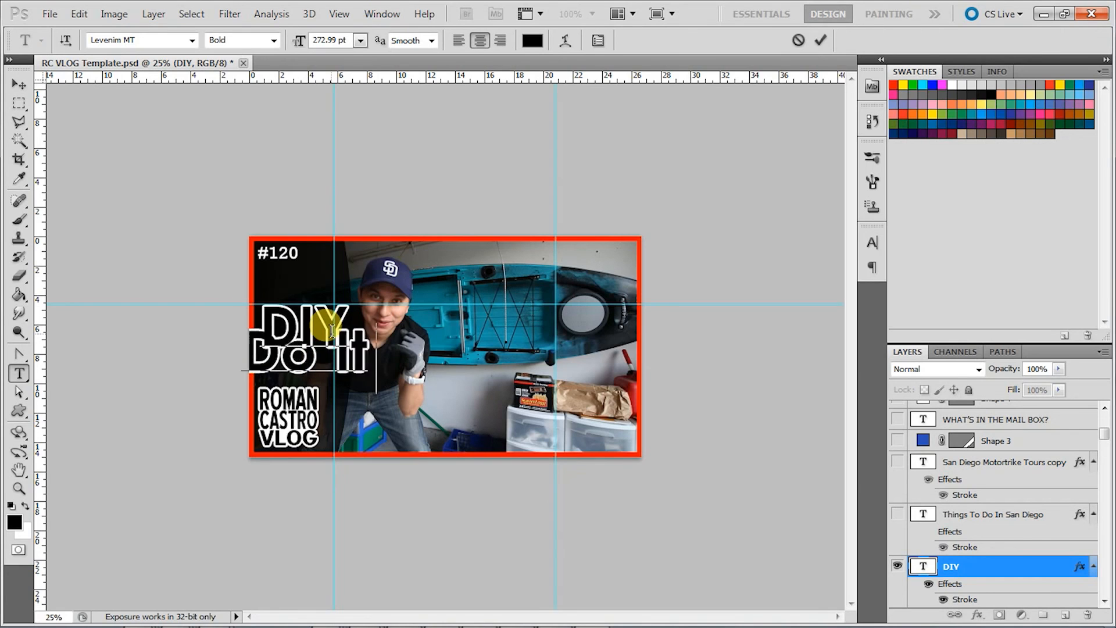
Step: Reduce the font size of the "Do It Yourself" line to about 70 pt so it fits the width of DIY
triple_click(400, 364)
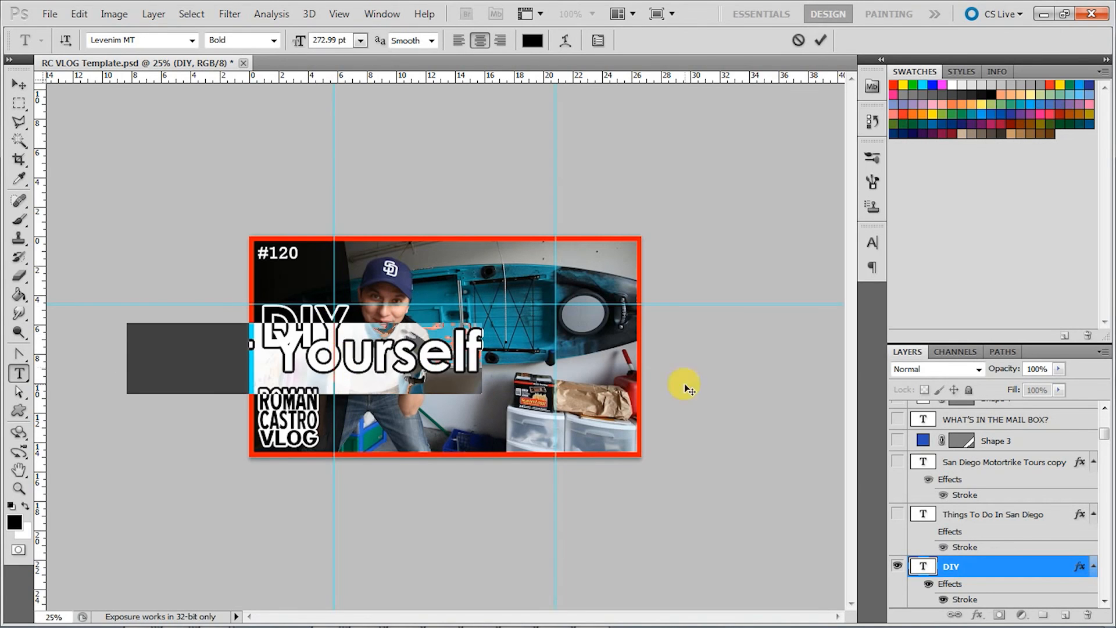
key(Down)
key(Down)
key(Down)
key(Down)
key(Down)
key(Down)
key(Down)
key(Down)
key(Down)
key(Down)
key(Down)
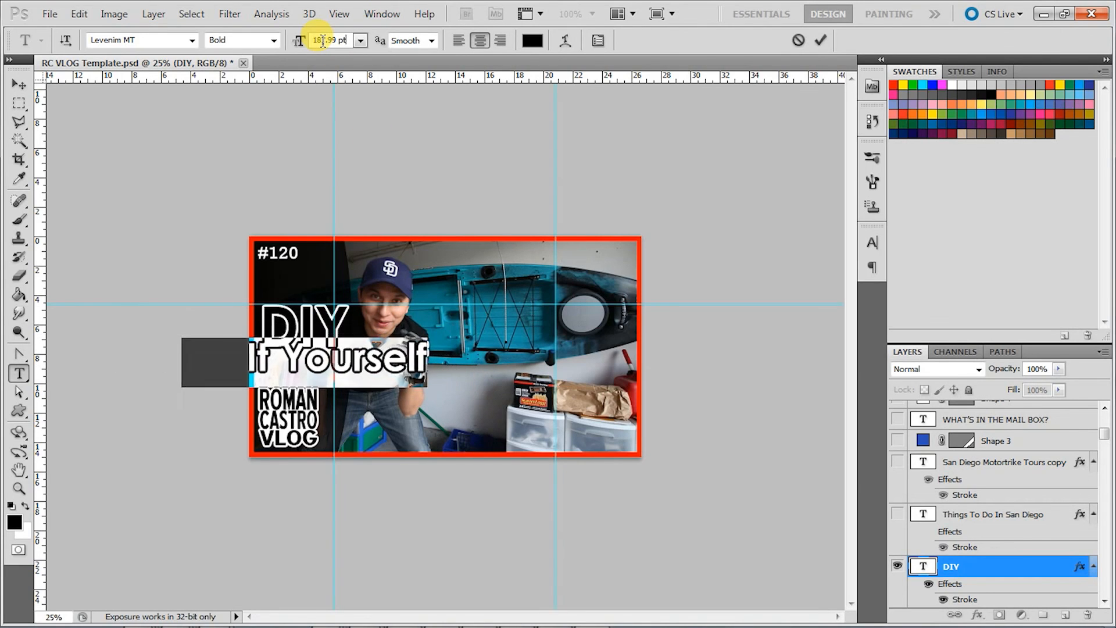
key(shift+Down)
key(shift+Down)
key(shift+Down)
key(shift+Down)
key(shift+Down)
key(shift+Down)
key(shift+Down)
key(shift+Down)
key(shift+Down)
key(shift+Down)
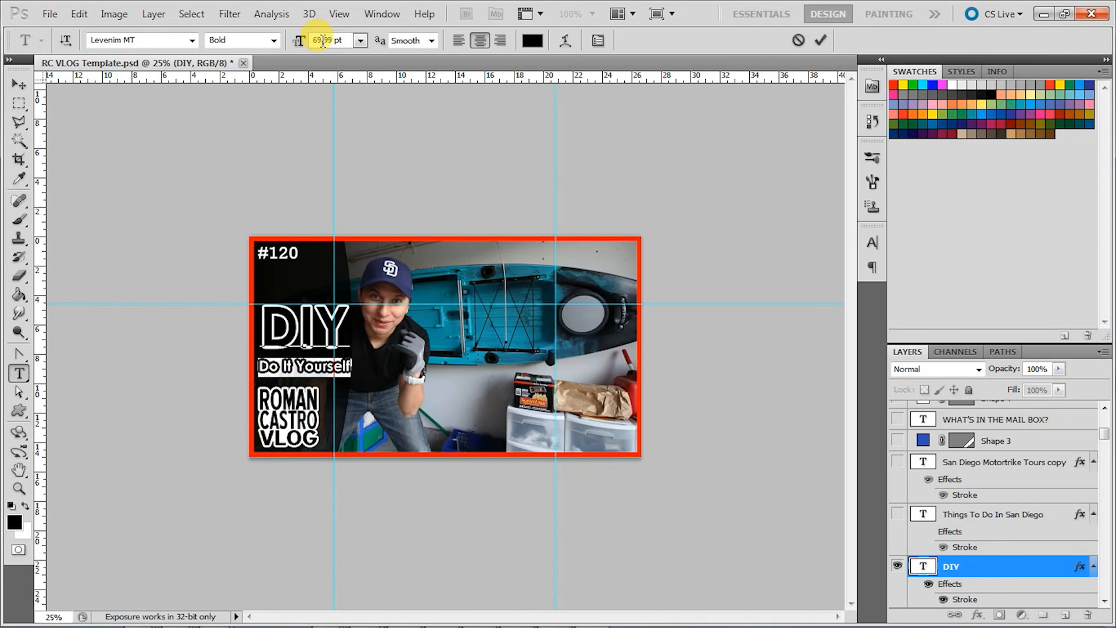
Step: Tighten the leading of the DIY Do It Yourself title to 77.82 pt
key(ctrl+a)
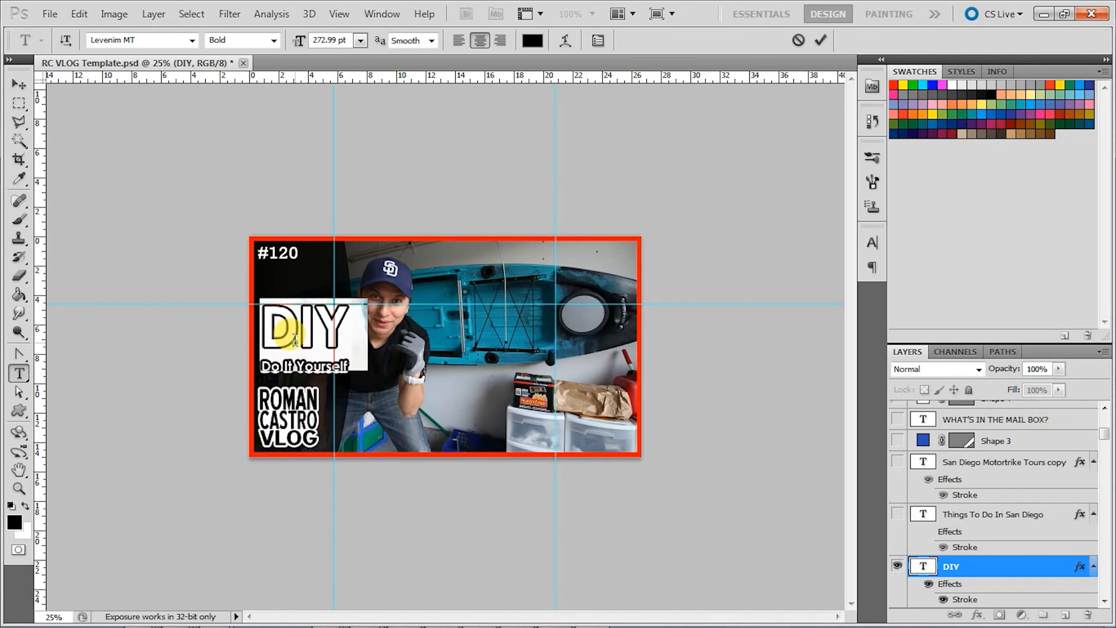
key(ctrl+t)
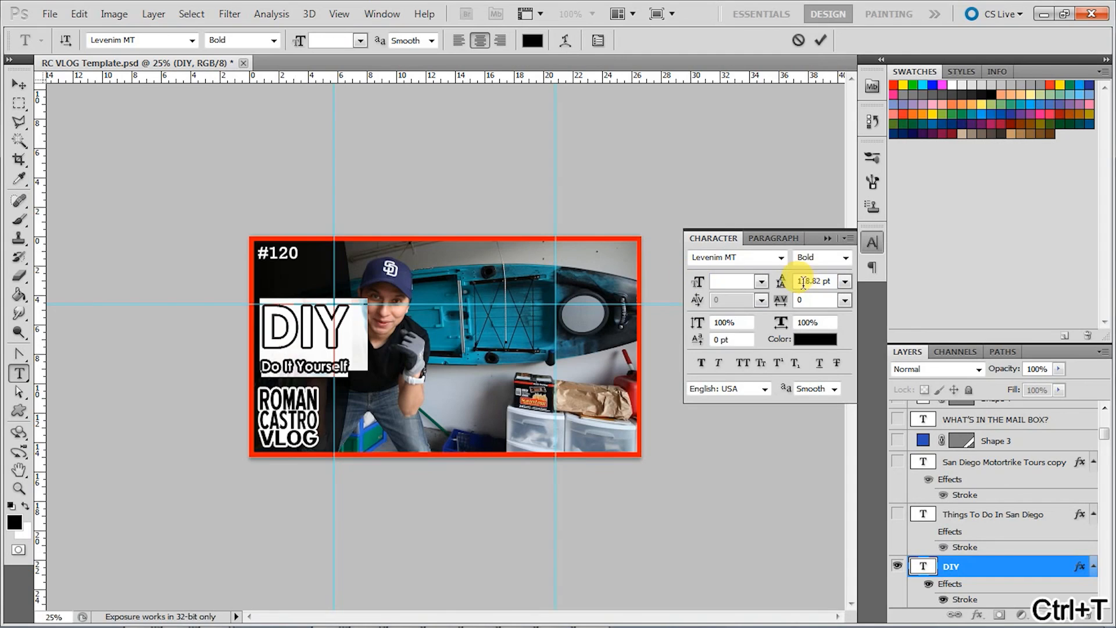
key(shift+Down)
key(shift+Down)
key(shift+Down)
key(Down)
key(Down)
key(Down)
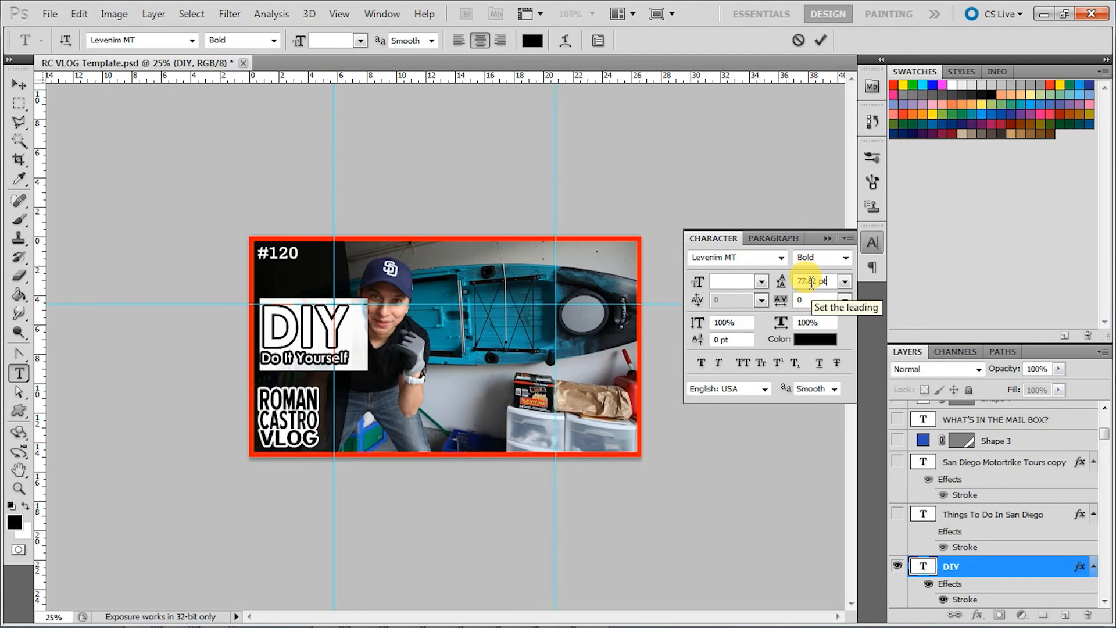
click(19, 85)
Step: Move the DIY Do It Yourself title up directly beneath #120 and scale it down slightly
key(shift+Up)
key(shift+Up)
key(shift+Up)
key(shift+Up)
key(shift+Up)
key(shift+Up)
key(shift+Up)
key(shift+Up)
key(shift+Up)
key(shift+Up)
key(shift+Up)
key(shift+Up)
key(shift+Up)
key(shift+Up)
key(shift+Up)
key(shift+Up)
key(shift+Up)
key(shift+Up)
key(shift+Up)
key(shift+Up)
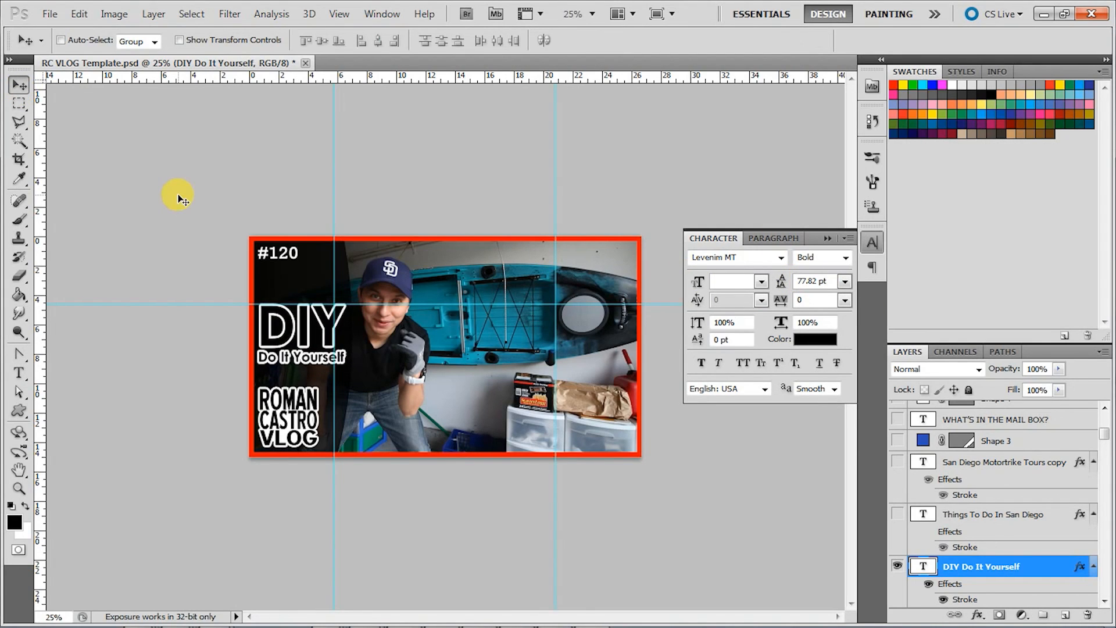
key(ctrl+t)
drag(346, 263, 347, 263)
key(Return)
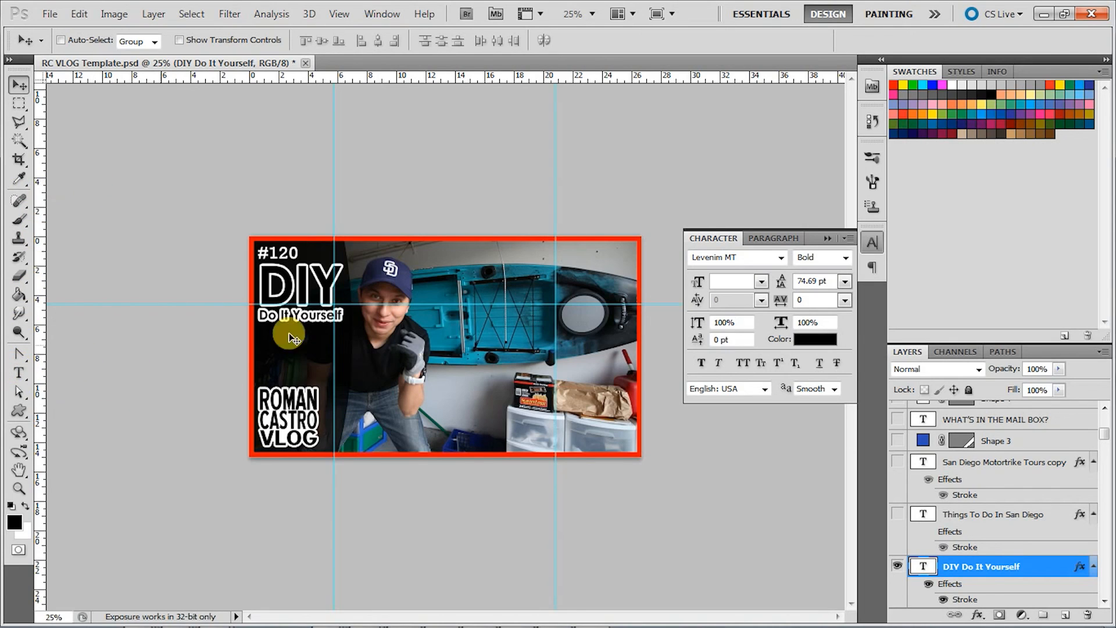
Step: Adjust the size of the white outside stroke on the DIY Do It Yourself title
double_click(991, 573)
click(355, 346)
double_click(623, 135)
key(Down)
drag(586, 86, 700, 120)
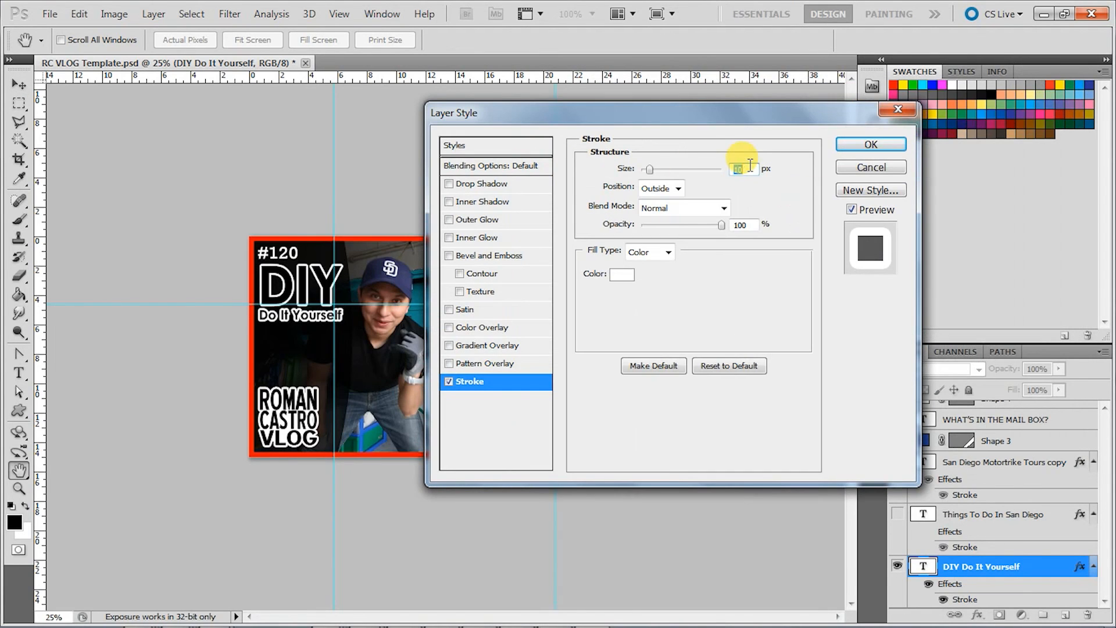
key(Return)
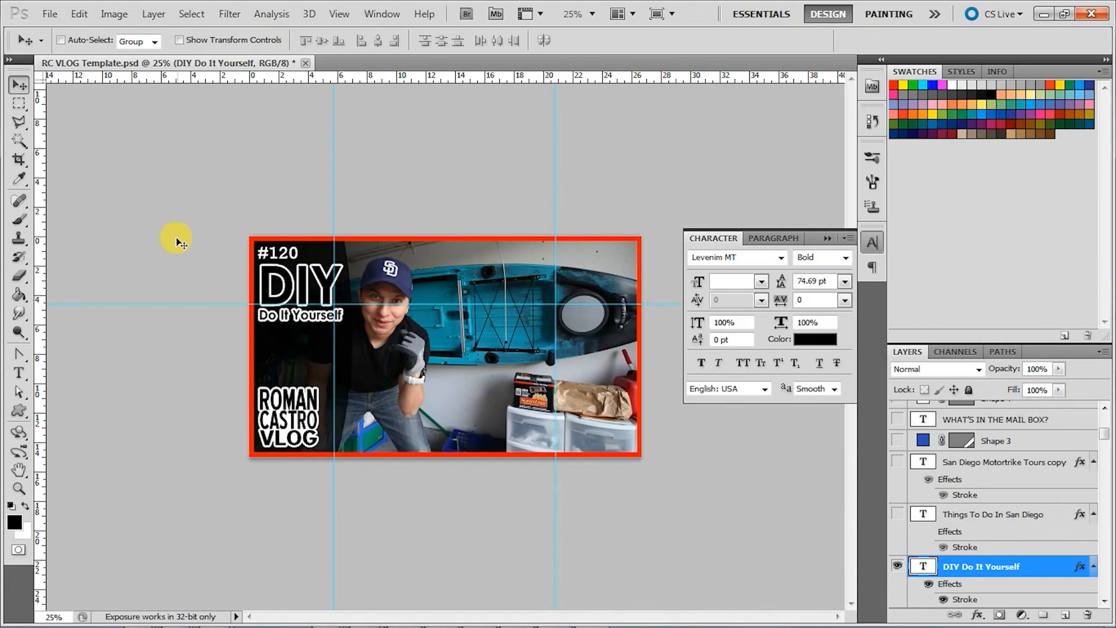
Step: Add a two-line title over the kayak reading "How To Store Your Kayak" and "On The Wall For Under $25"
click(19, 373)
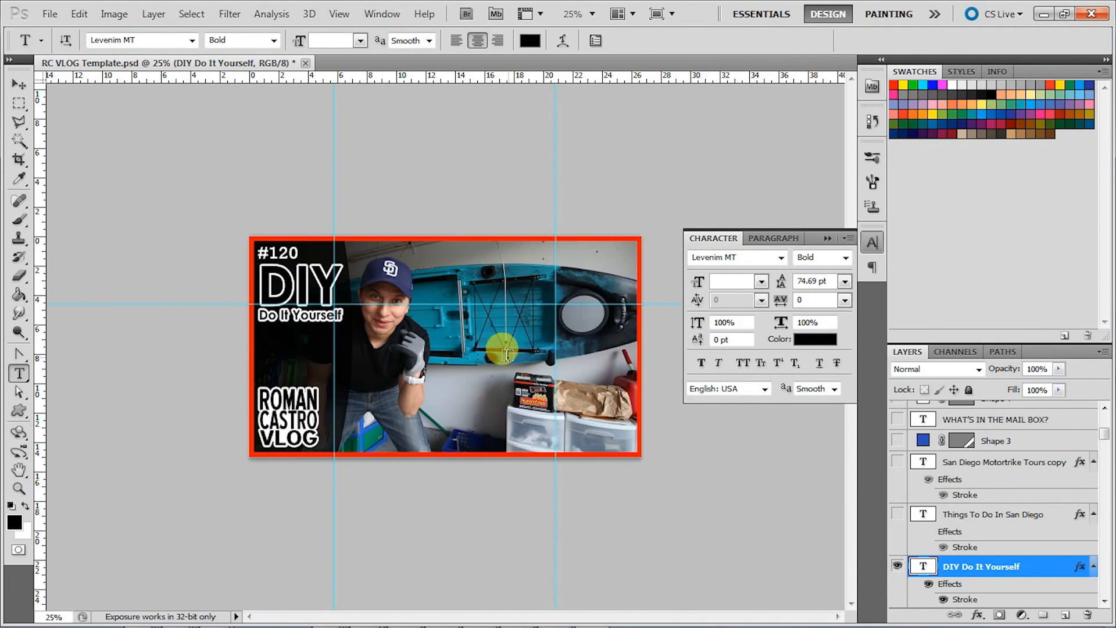
click(480, 320)
text(How To Make)
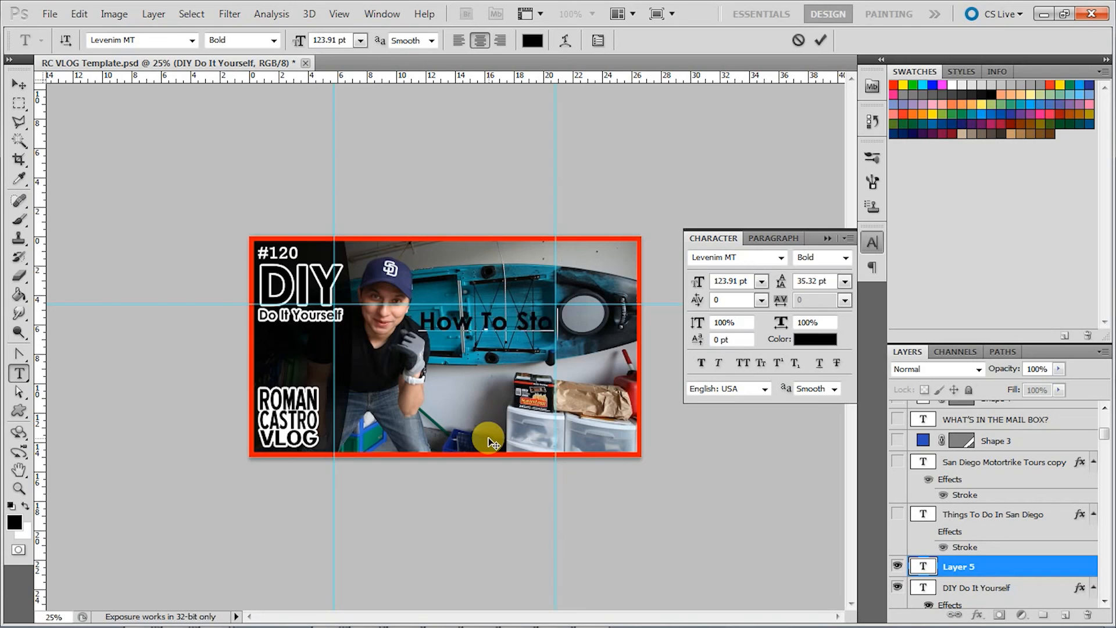
text( Your Kayak)
key(BackSpace)
key(BackSpace)
key(BackSpace)
key(BackSpace)
key(BackSpace)
key(BackSpace)
key(BackSpace)
key(BackSpace)
key(BackSpace)
key(BackSpace)
key(BackSpace)
key(BackSpace)
key(BackSpace)
key(BackSpace)
key(BackSpace)
key(BackSpace)
key(BackSpace)
key(BackSpace)
key(BackSpace)
key(BackSpace)
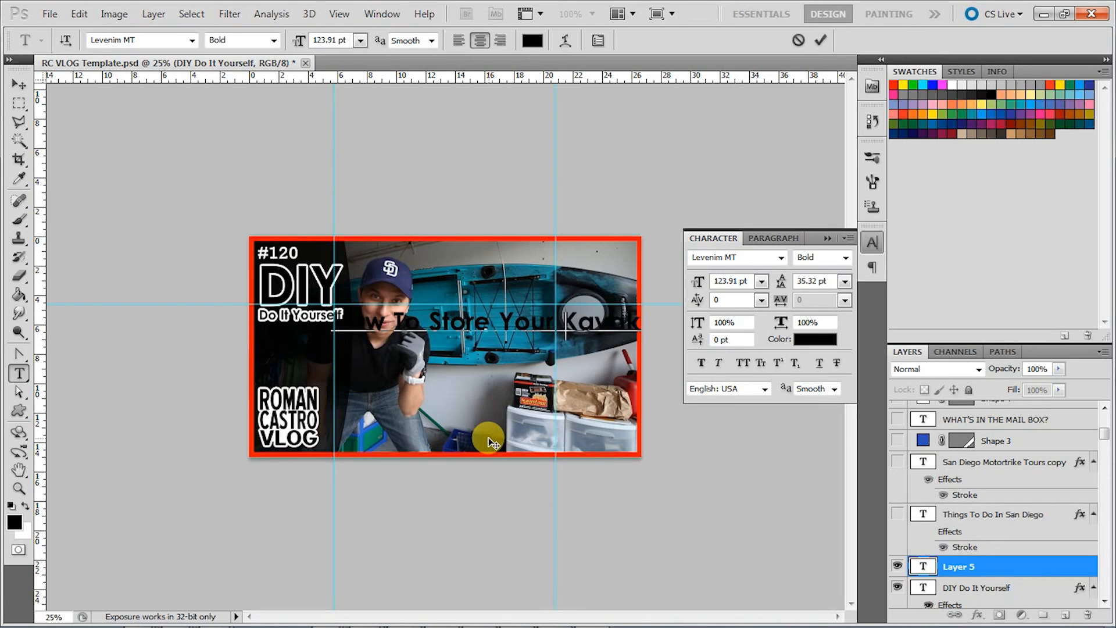
text(To Make A wal)
key(BackSpace)
key(BackSpace)
key(BackSpace)
text(Wa)
key(BackSpace)
key(BackSpace)
key(BackSpace)
key(BackSpace)
key(BackSpace)
key(BackSpace)
key(BackSpace)
text(Store Your Kayak)
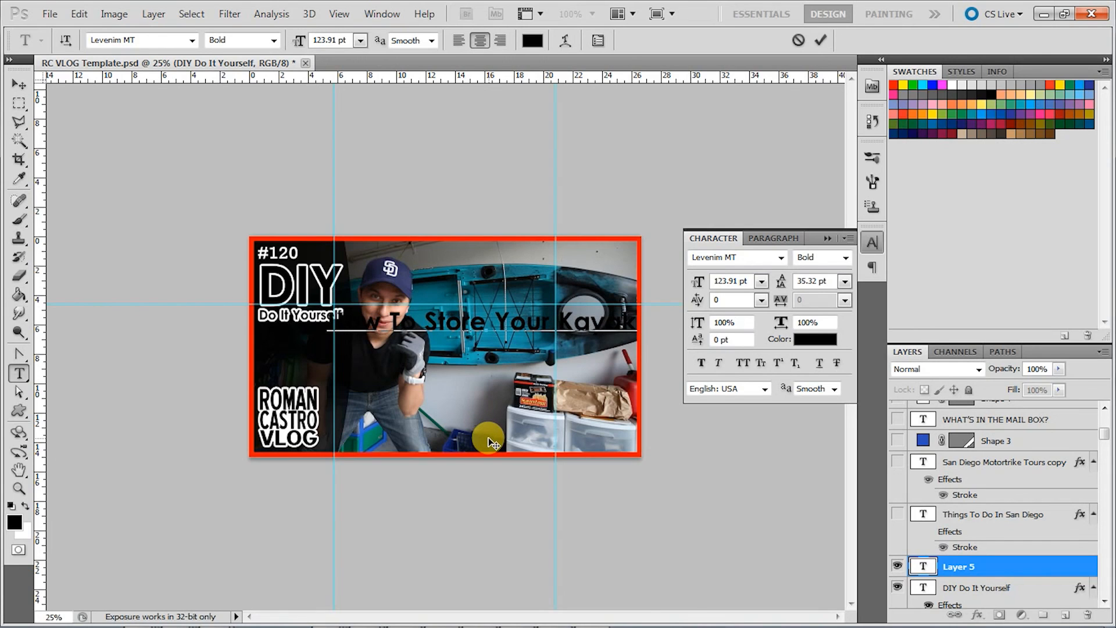
key(BackSpace)
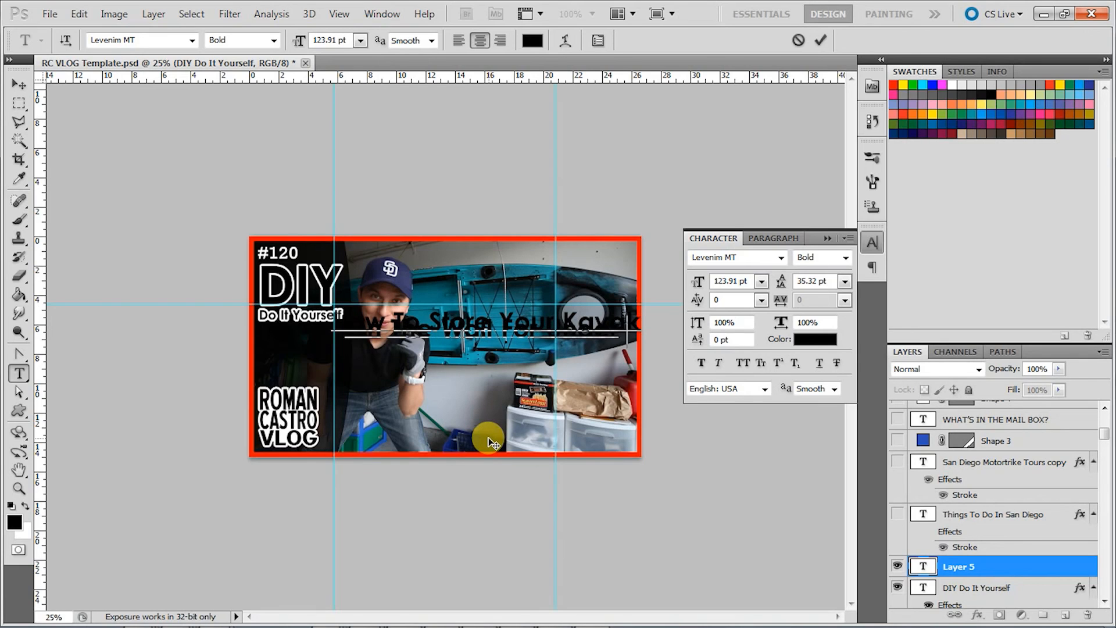
Step: Set the kayak title's font size to 122.91 pt and its leading to 97.32 pt
triple_click(468, 329)
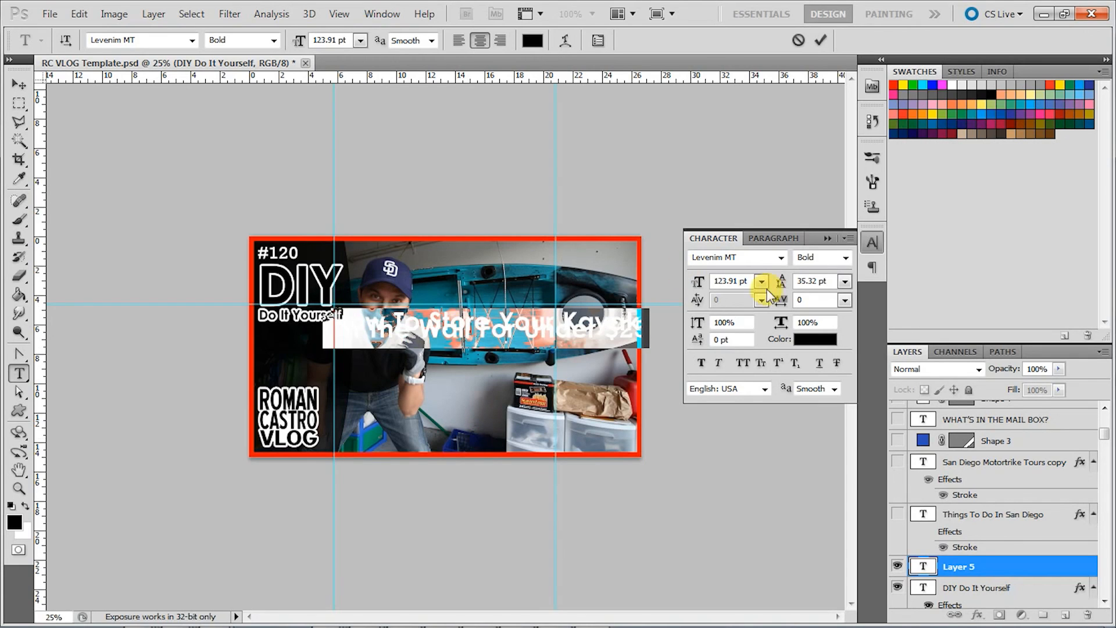
key(Down)
click(808, 280)
text(53.32)
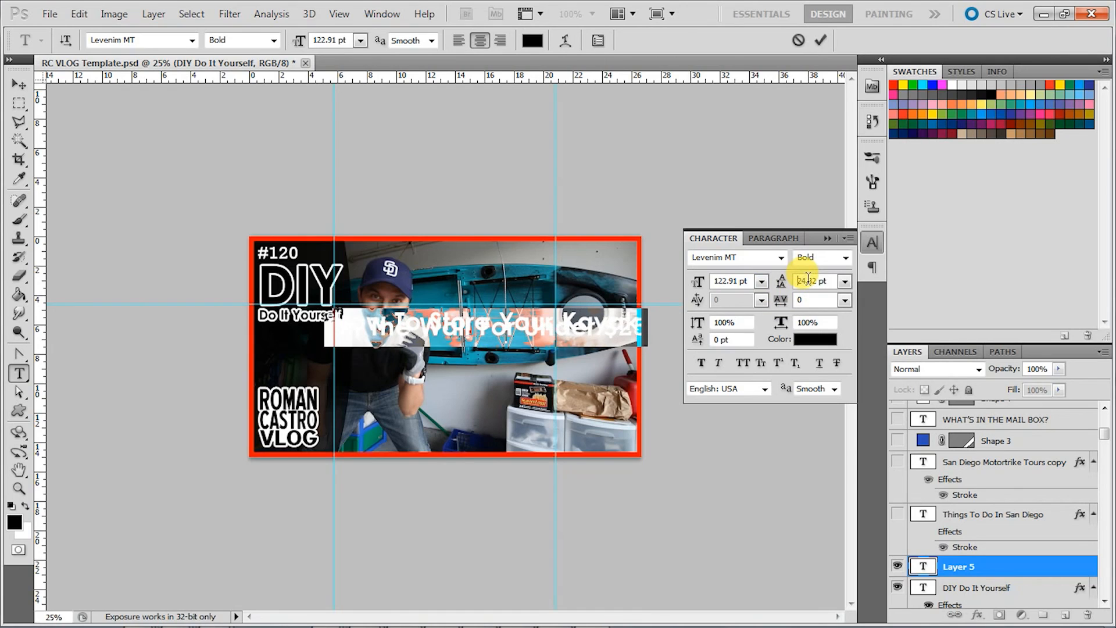
text(97.32)
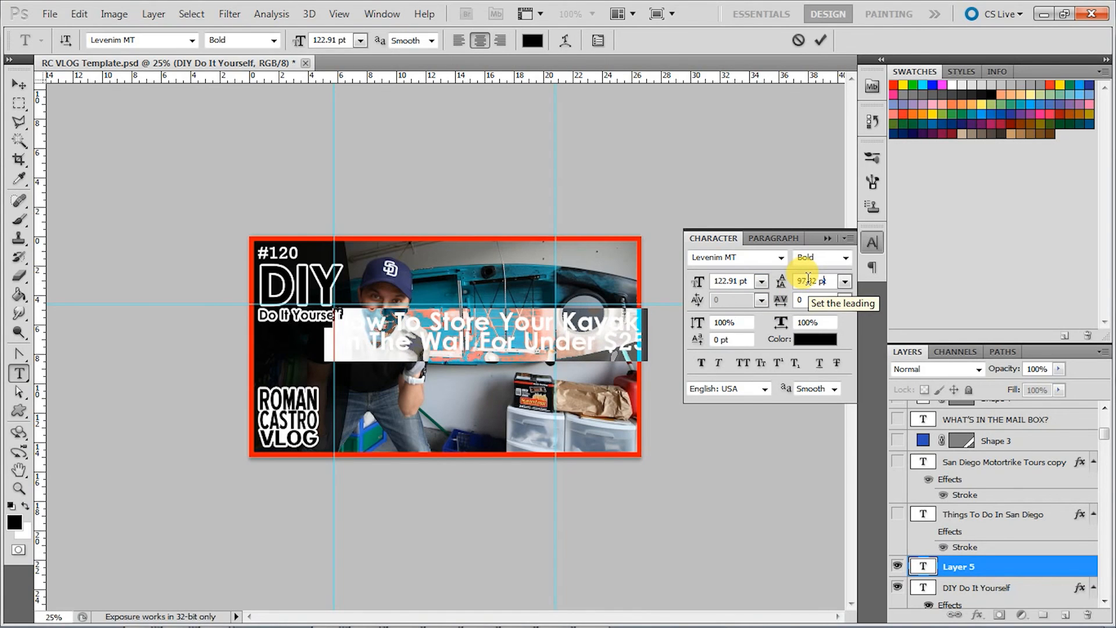
Step: Move the kayak title lower, break it into three lines and remove $25 from its end
click(561, 332)
click(20, 84)
drag(366, 232, 399, 360)
click(19, 372)
click(487, 349)
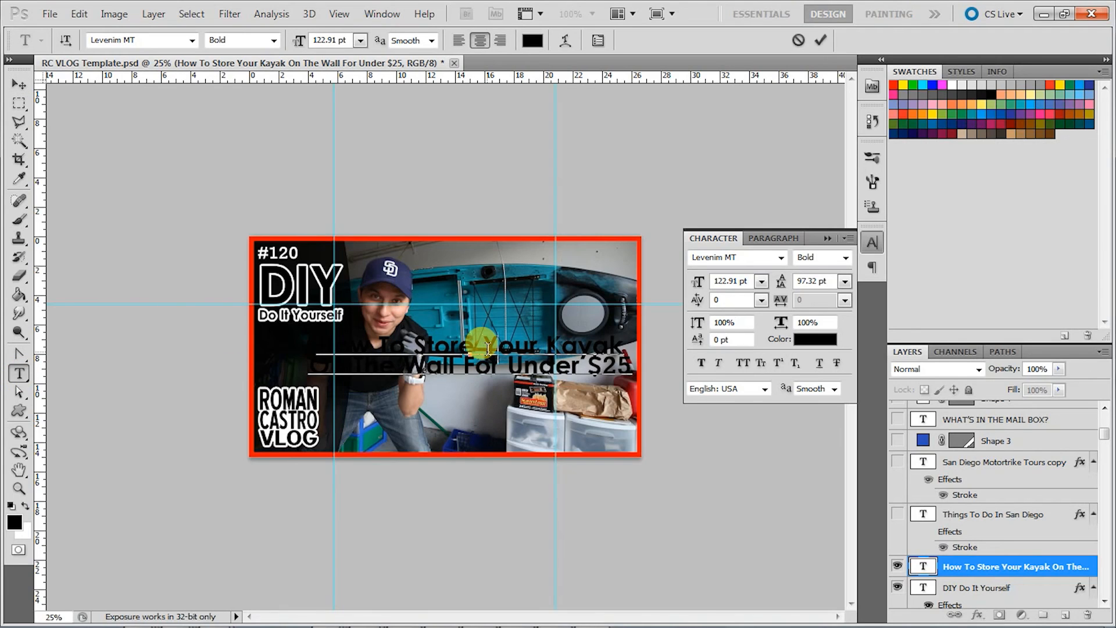
key(BackSpace)
key(Return)
key(Return)
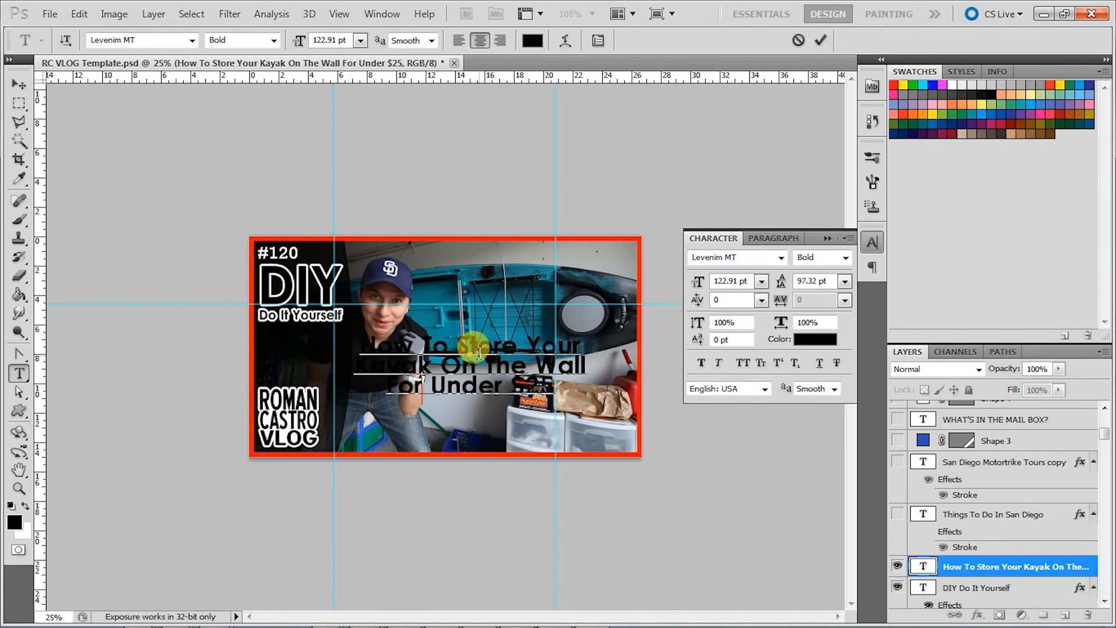
key(BackSpace)
Step: Color the kayak title white and give it a black outside stroke
key(ctrl+a)
click(25, 505)
click(942, 566)
double_click(924, 566)
double_click(947, 577)
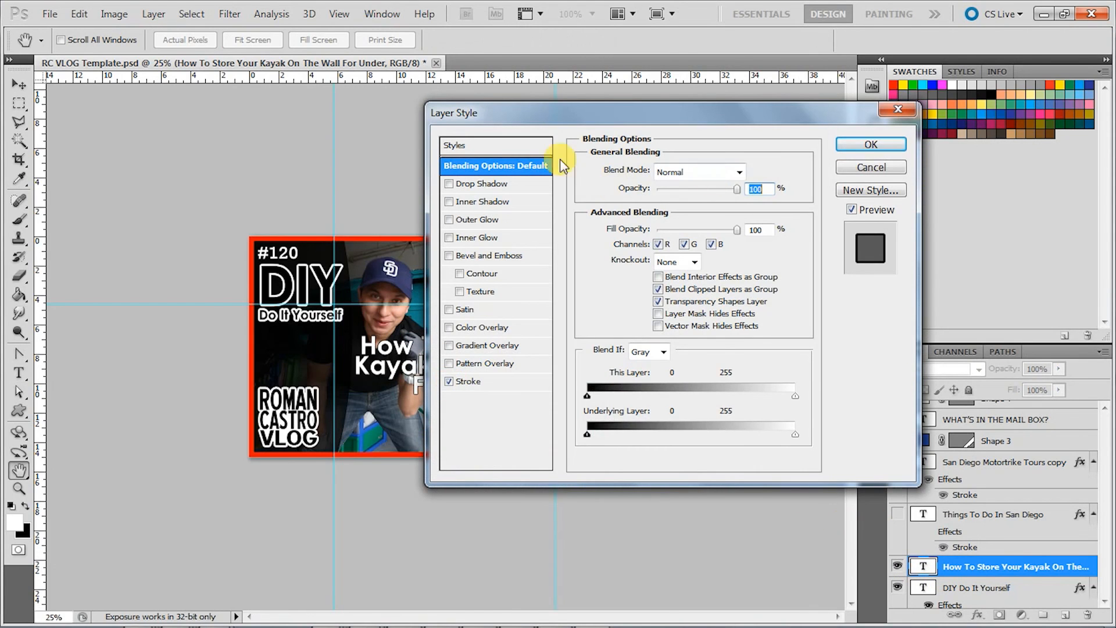
click(469, 381)
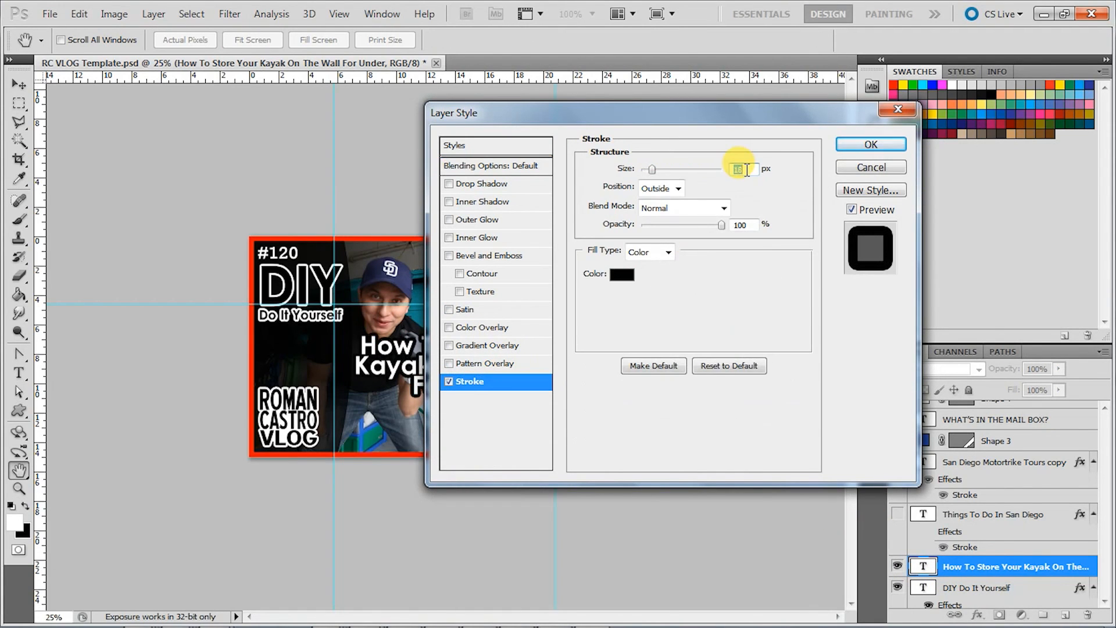
click(870, 145)
Step: Left-align the kayak title, scale it down to 112.6 pt and shift it lower in the thumbnail
click(20, 84)
mouse_move(439, 368)
mouse_down()
mouse_move(459, 370)
mouse_move(458, 384)
mouse_up()
Step: Reword the kayak title to "How To Make A Kayak Wall Mount For Under"
double_click(458, 382)
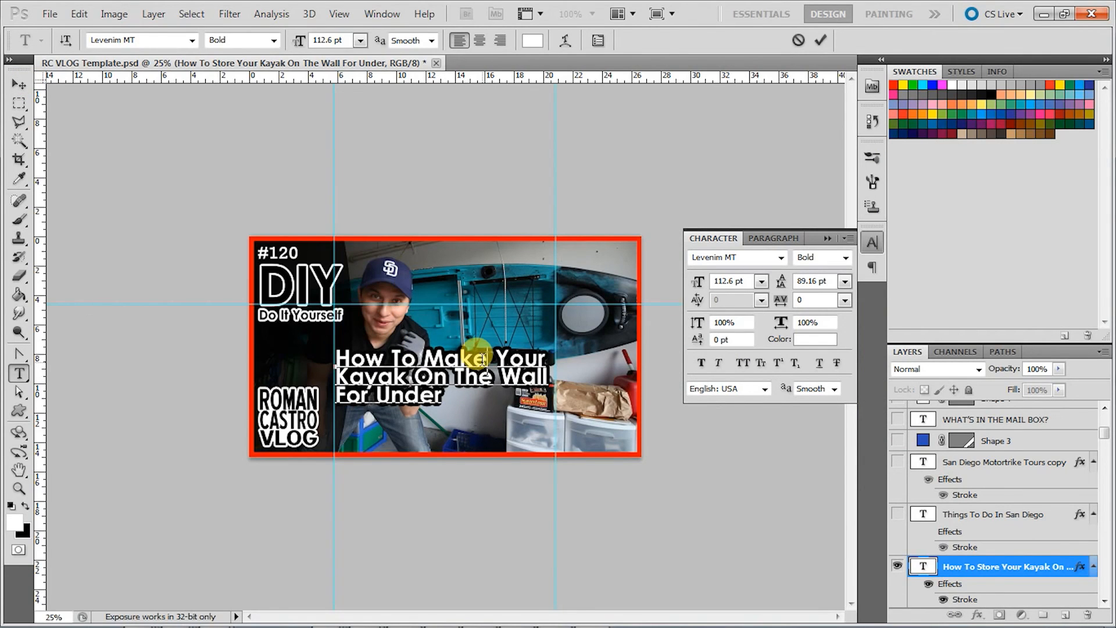
click(510, 358)
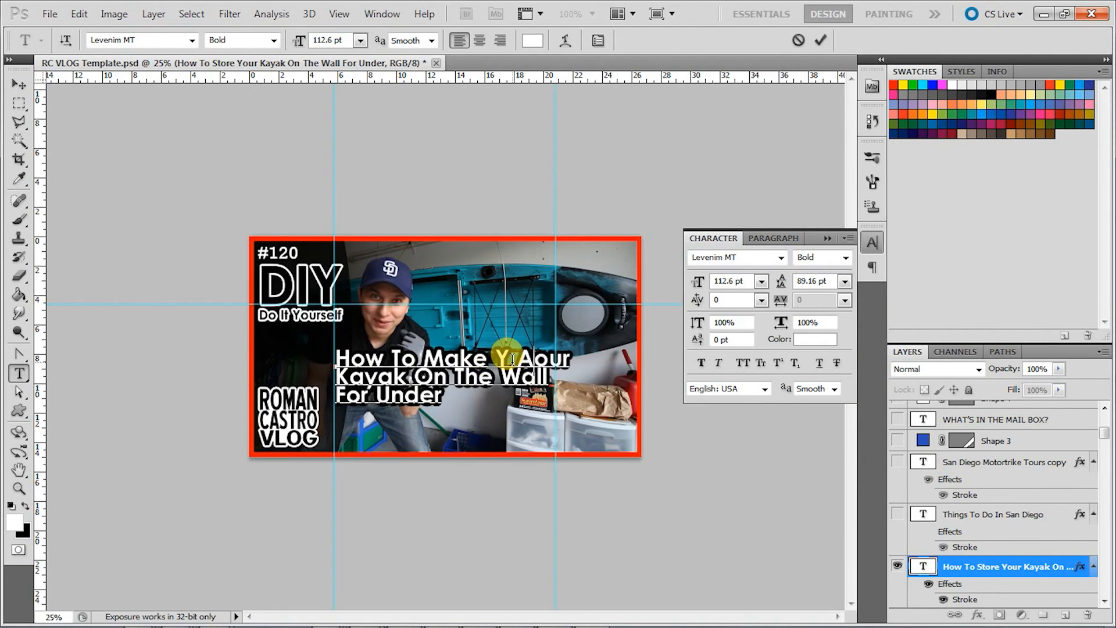
key(Delete)
key(Return)
key(Right)
key(Right)
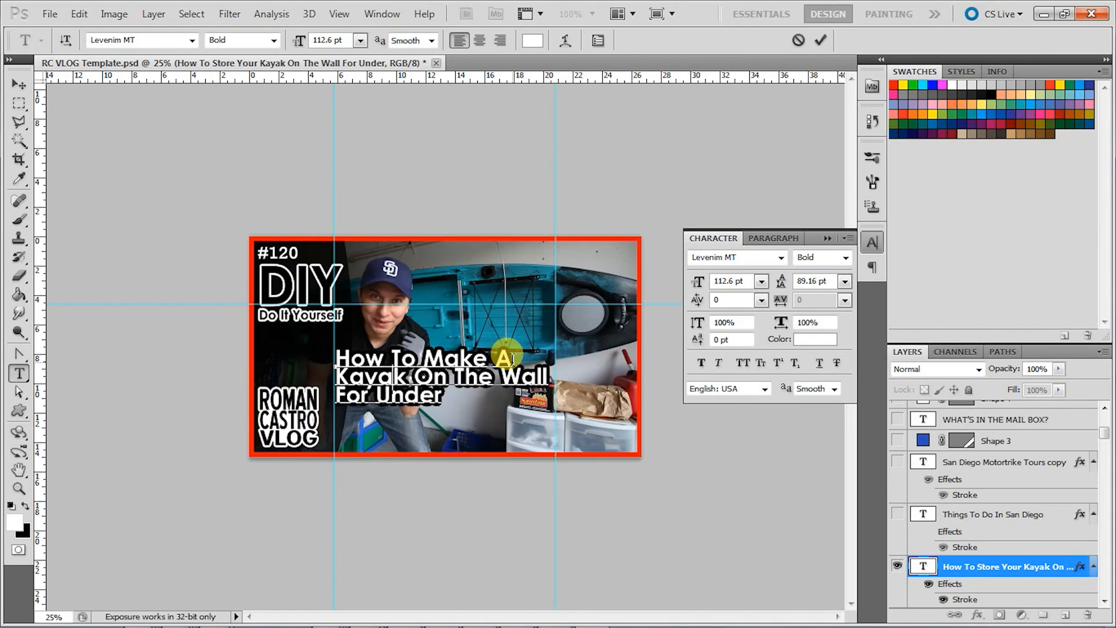
key(Delete)
key(Delete)
key(Delete)
key(Delete)
key(Delete)
key(Delete)
key(Delete)
key(Delete)
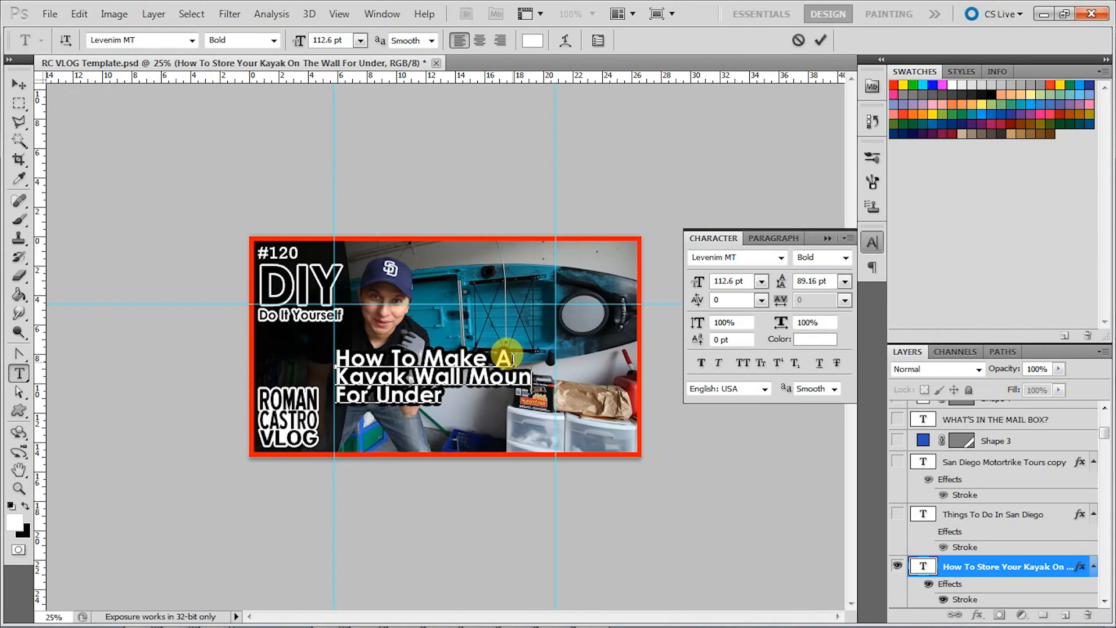
key(ctrl+Return)
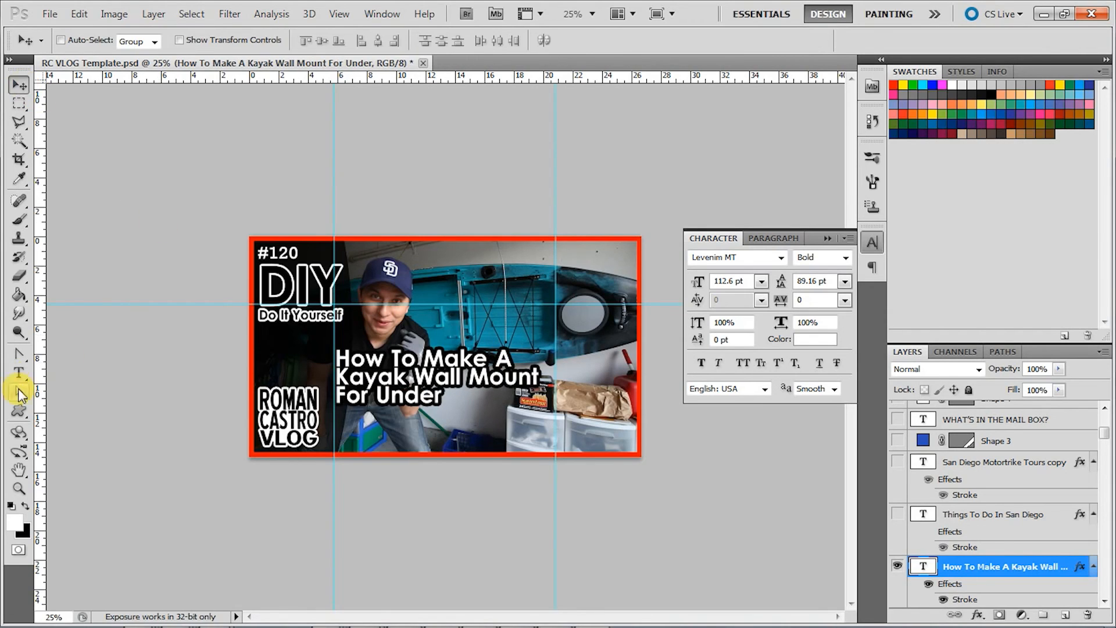
Step: Add a separate "$25.00" text below the kayak title and apply the title's copied stroke style to it
click(447, 426)
text($25.00)
click(19, 85)
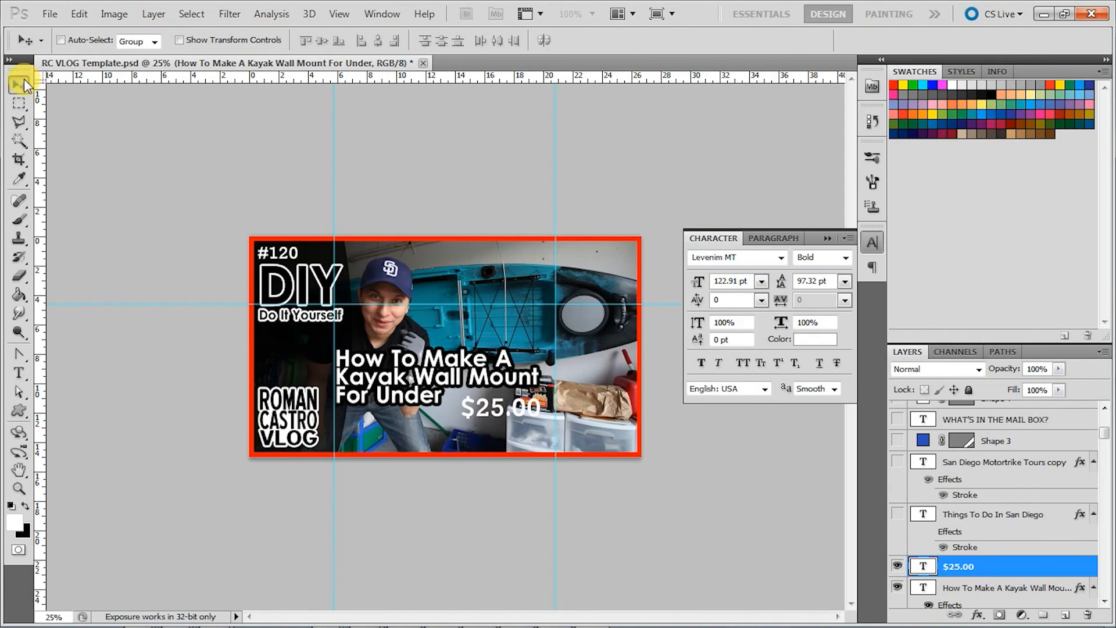
right_click(988, 566)
click(992, 539)
right_click(988, 545)
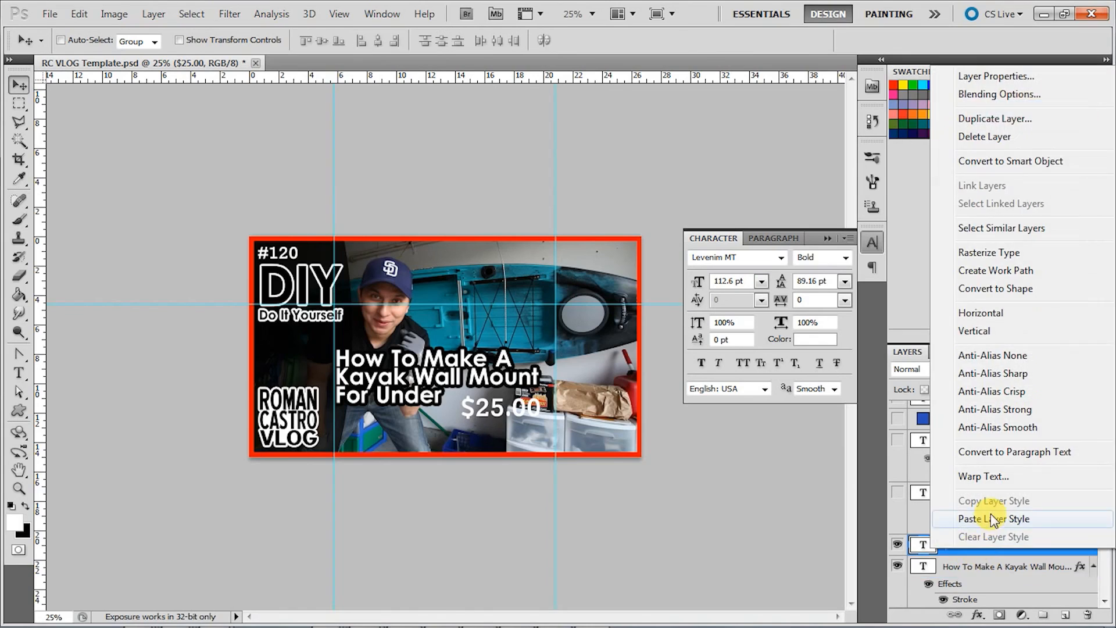
click(990, 565)
Step: Enlarge the $25 part of the price to 182.91 pt and nudge the text up and left beside "For Under"
key(t)
mouse_move(507, 408)
mouse_down()
mouse_move(464, 408)
mouse_move(495, 420)
mouse_up()
click(315, 38)
scroll(314, 38, up, 20)
scroll(314, 38, up, 5)
click(19, 85)
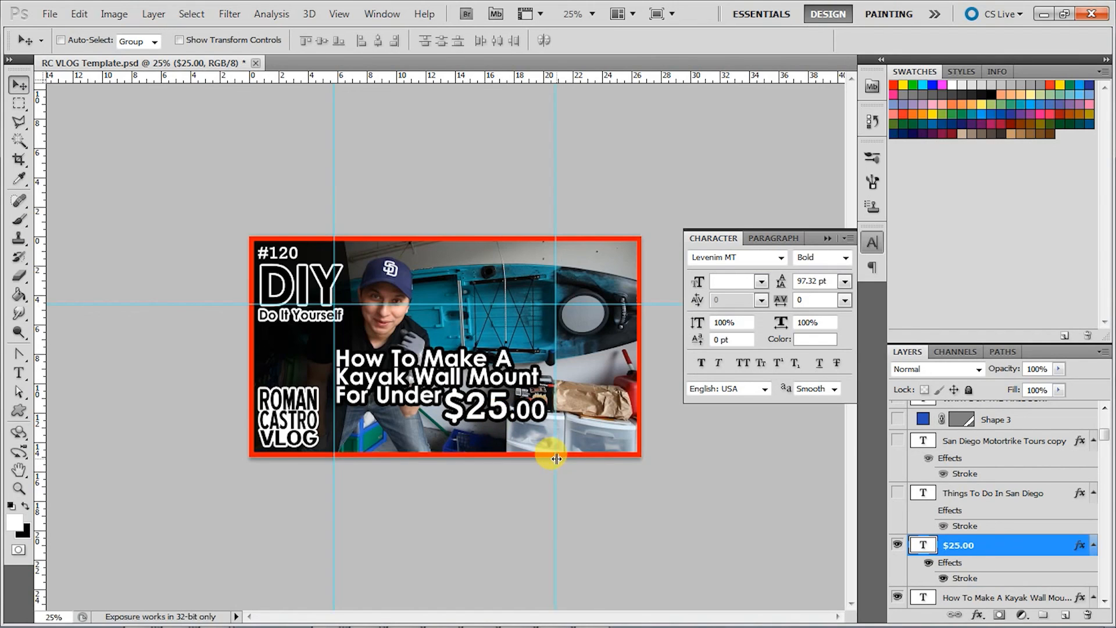
key(Left)
key(Left)
key(Left)
key(Up)
key(Up)
key(Up)
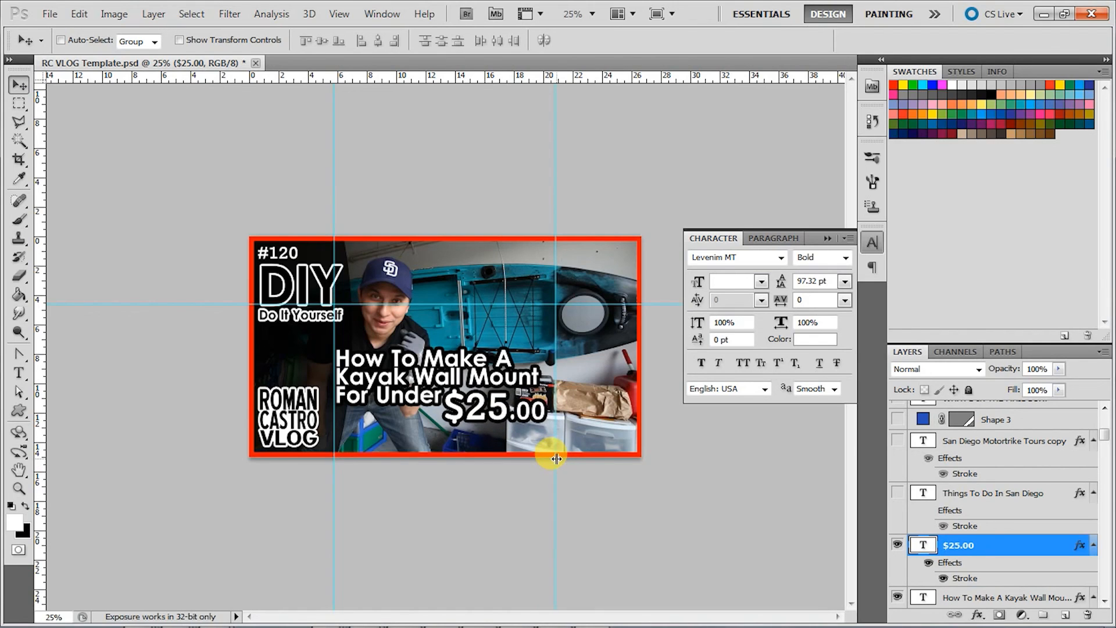
Step: Remove ".00" from the price so the text reads "$25"
click(19, 372)
click(507, 414)
key(Delete)
key(Delete)
key(Delete)
click(19, 86)
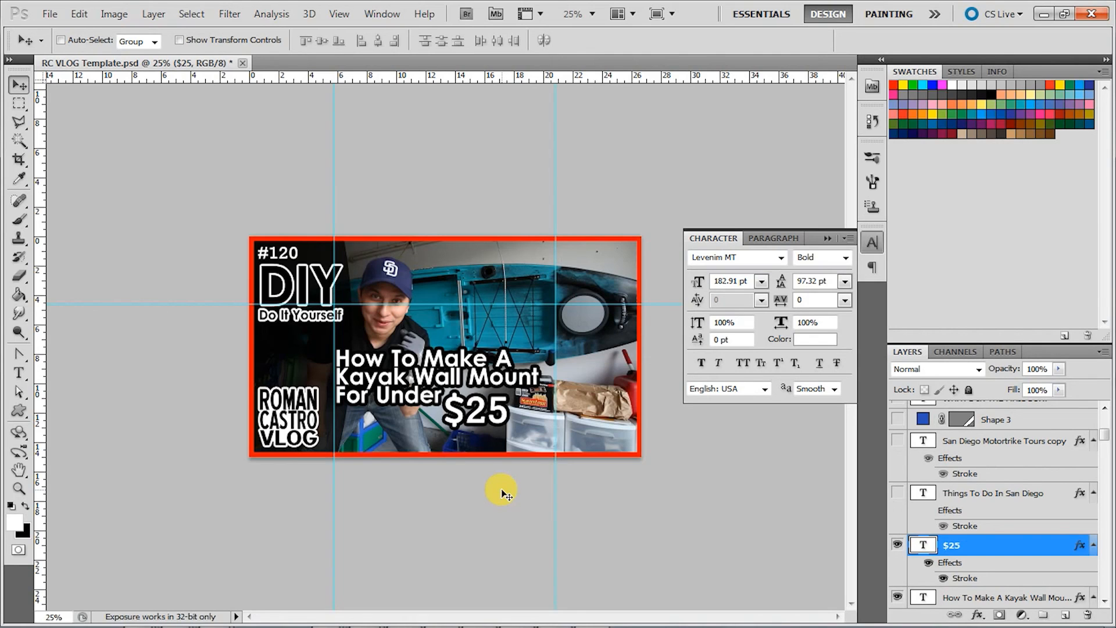
Step: Rewrap the kayak title onto four lines and enlarge the $25 price beside its last lines
key(ctrl+t)
mouse_move(509, 437)
mouse_down()
mouse_move(535, 456)
mouse_move(519, 443)
mouse_up()
key(Return)
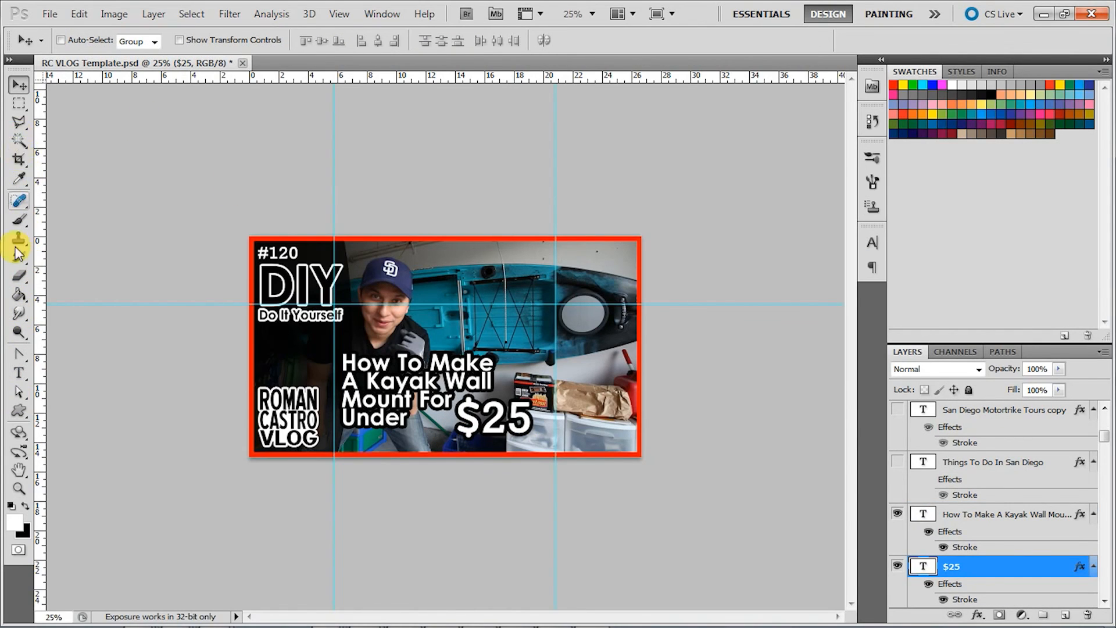
Step: Draw a black filled shape with the Pen tool behind the kayak title's four lines to fill the gaps between letters
drag(19, 353, 58, 354)
key(x)
ctrl+click(347, 364)
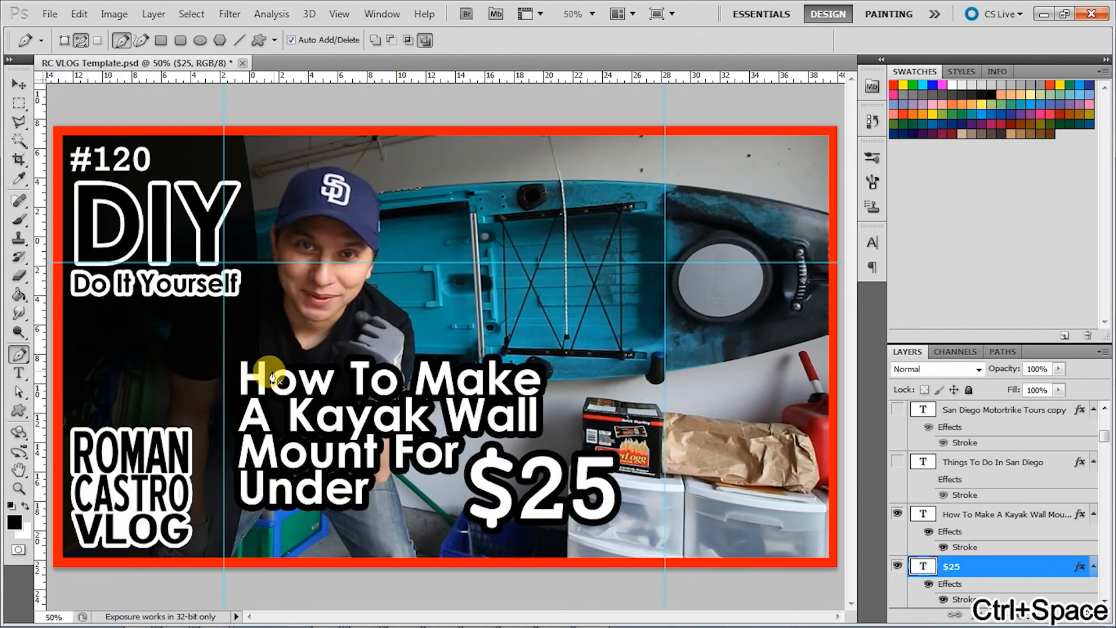
click(242, 372)
click(534, 371)
click(536, 430)
click(457, 429)
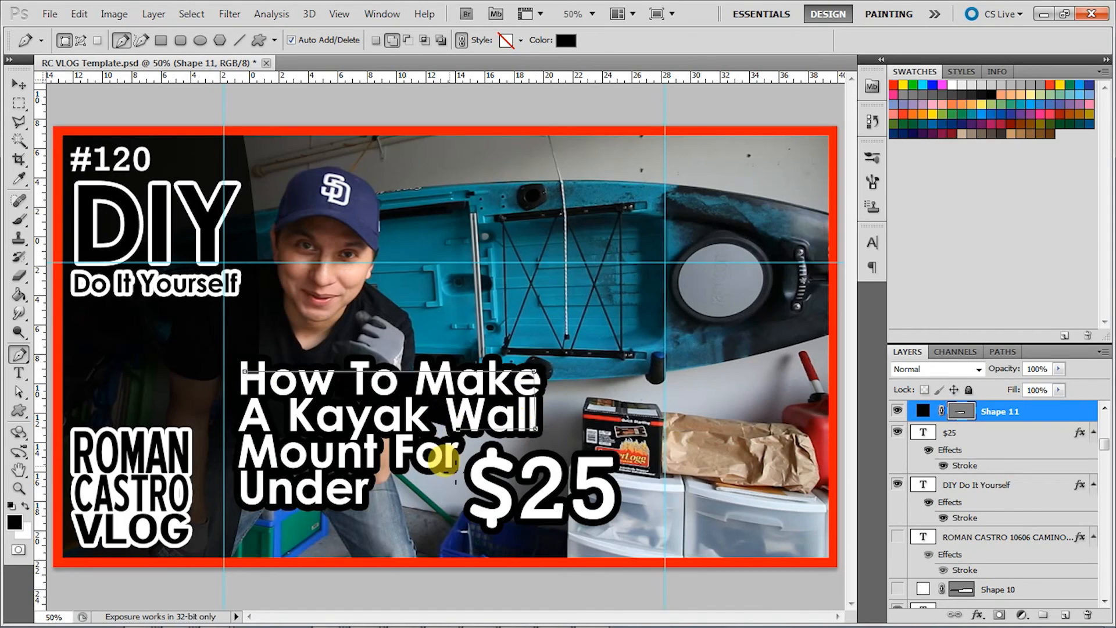
click(399, 466)
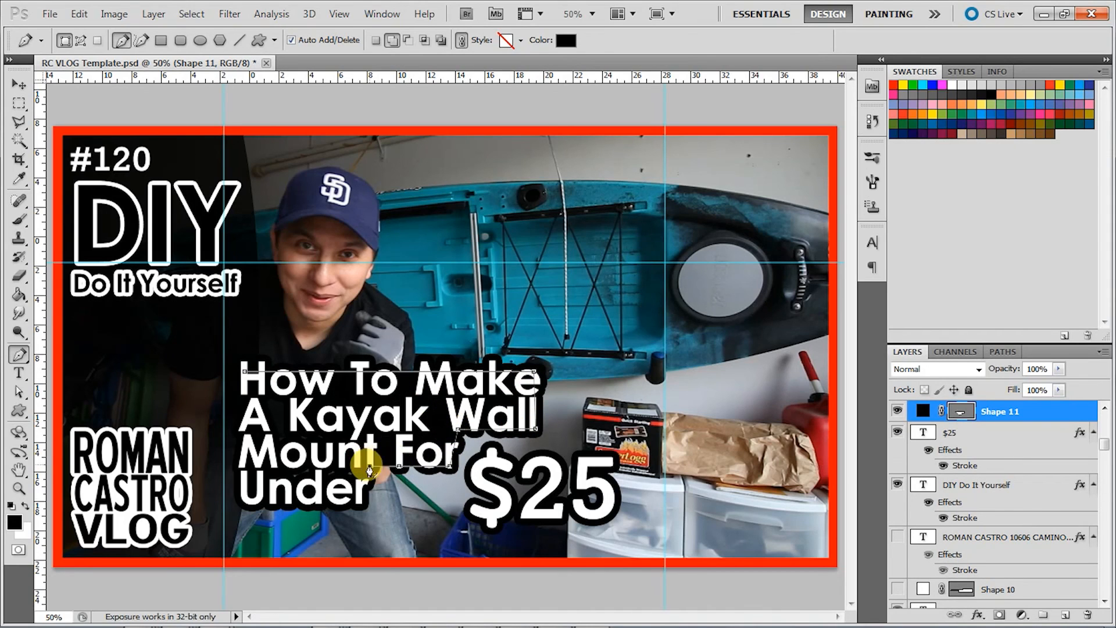
click(263, 494)
click(244, 374)
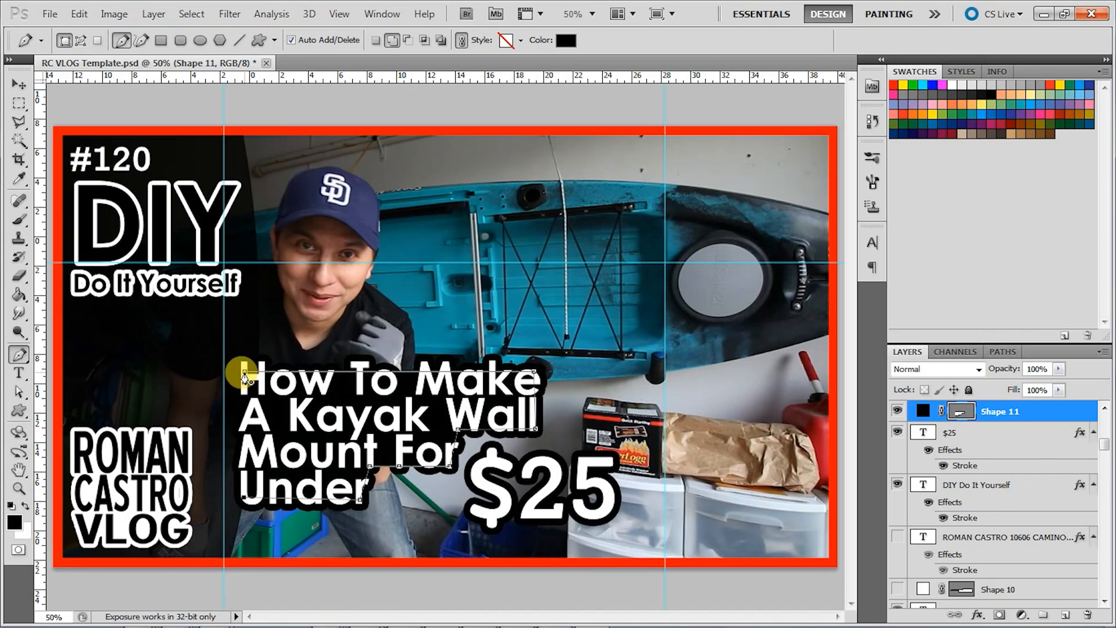
click(21, 86)
click(19, 354)
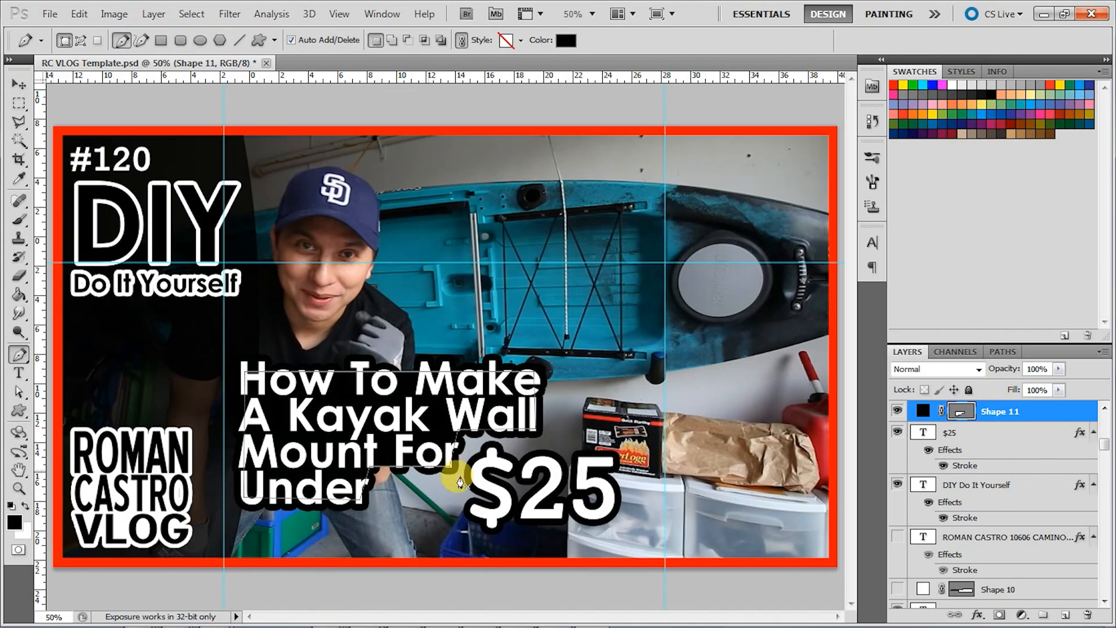
Step: Draw a black filled shape with the Pen tool around the $25 price and place its layer below the $25 text
click(588, 468)
click(602, 460)
click(608, 507)
click(584, 515)
click(530, 512)
click(503, 501)
click(474, 463)
click(510, 465)
drag(999, 413, 999, 481)
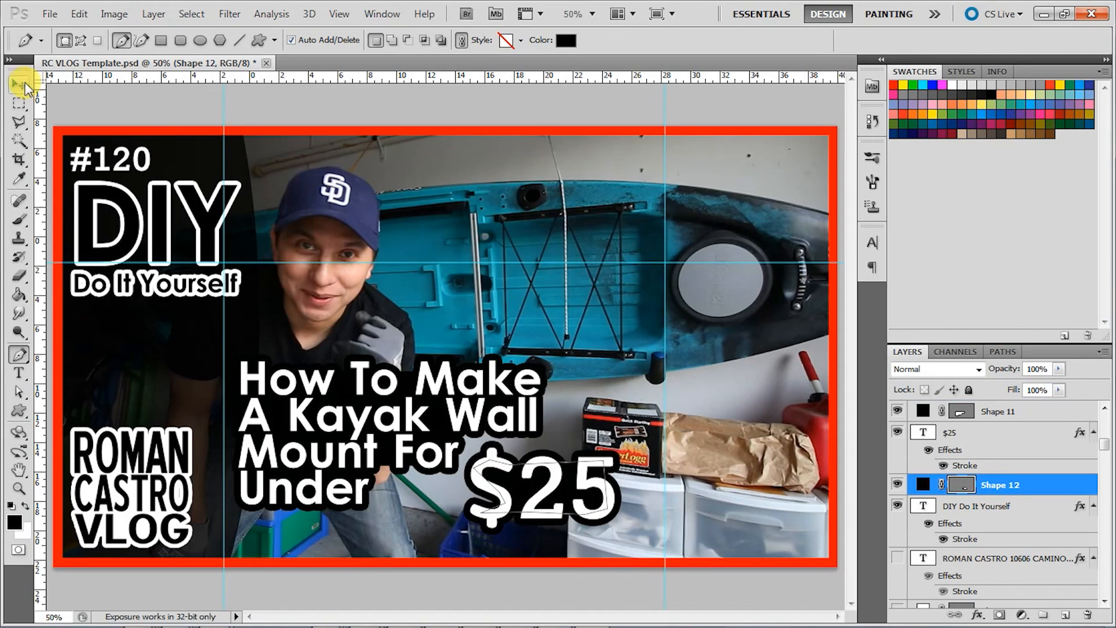
Step: Open the Layer Style settings of the kayak title layer and shift the dialog clear of the title
click(19, 84)
double_click(982, 439)
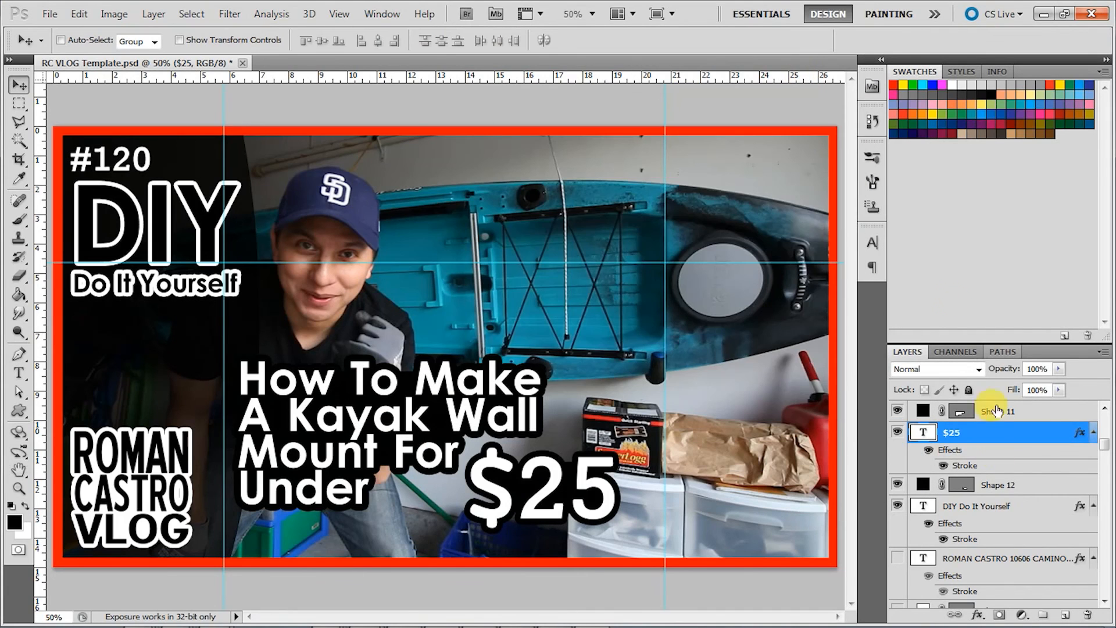
click(1104, 409)
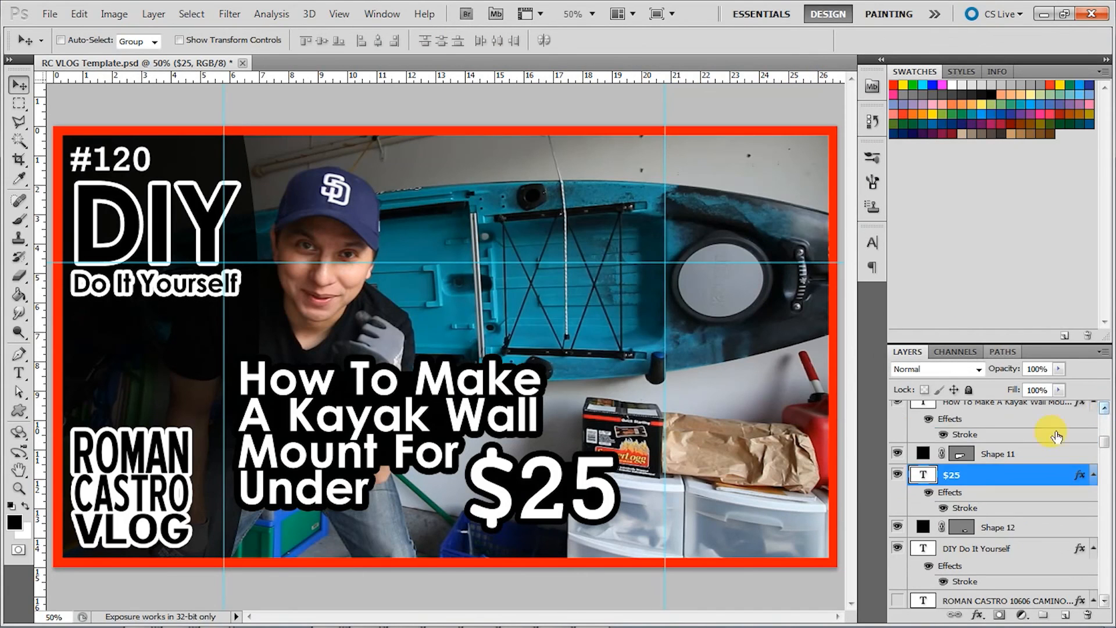
click(1104, 409)
double_click(1001, 444)
double_click(932, 456)
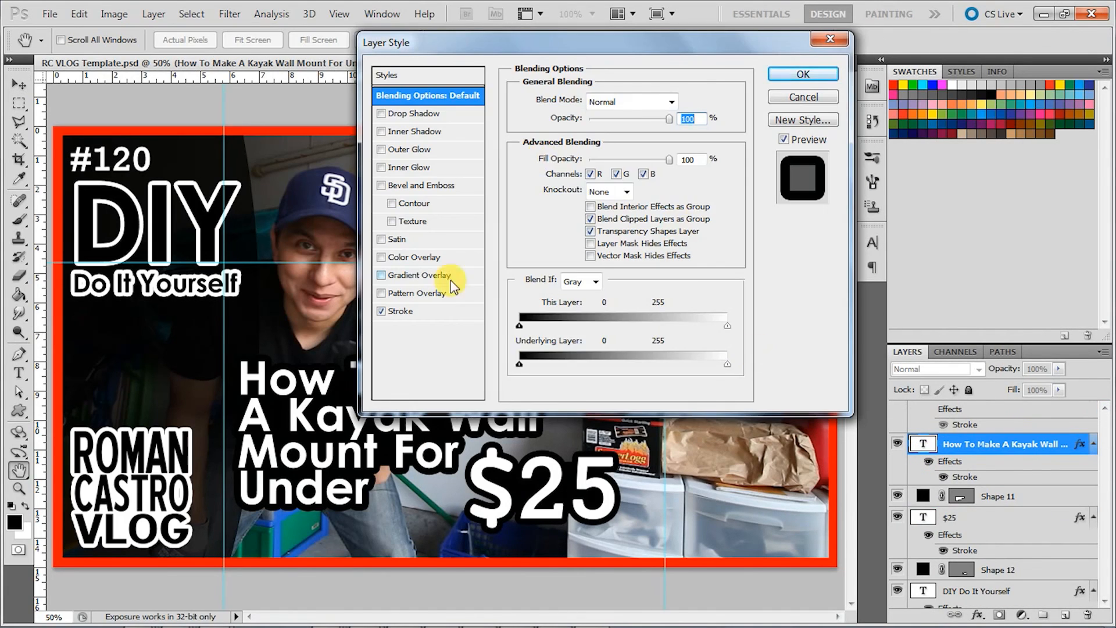
drag(703, 52, 816, 145)
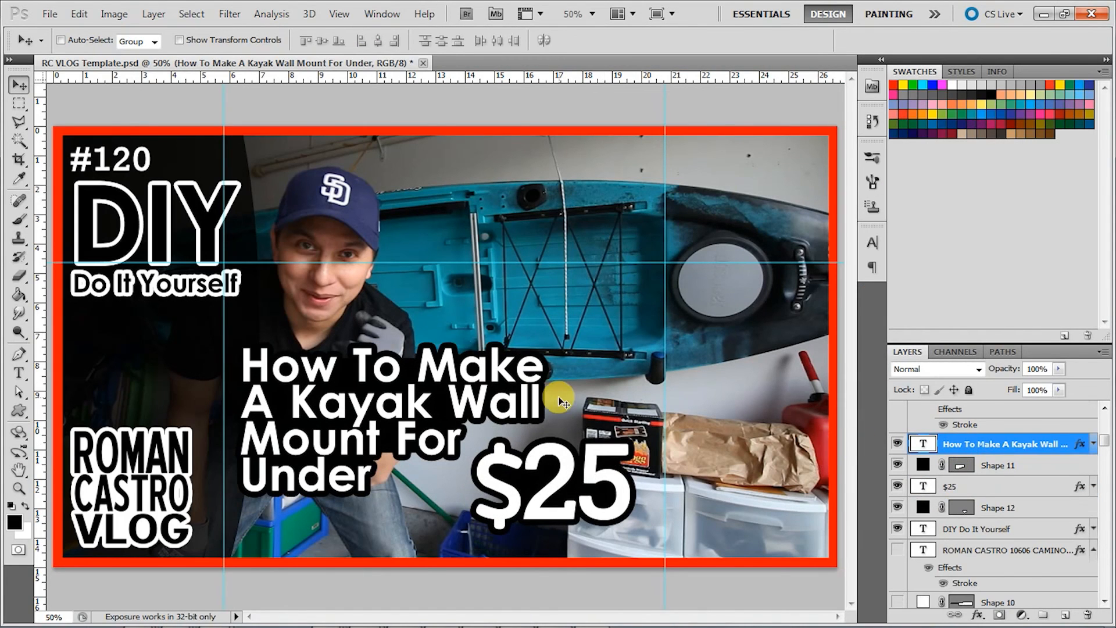
Step: Scale the kayak title together with its black backing shape to about 117% and reposition them beside the logo
shift+click(1004, 472)
key(ctrl+t)
drag(543, 351, 580, 334)
drag(453, 372, 442, 393)
drag(566, 353, 582, 347)
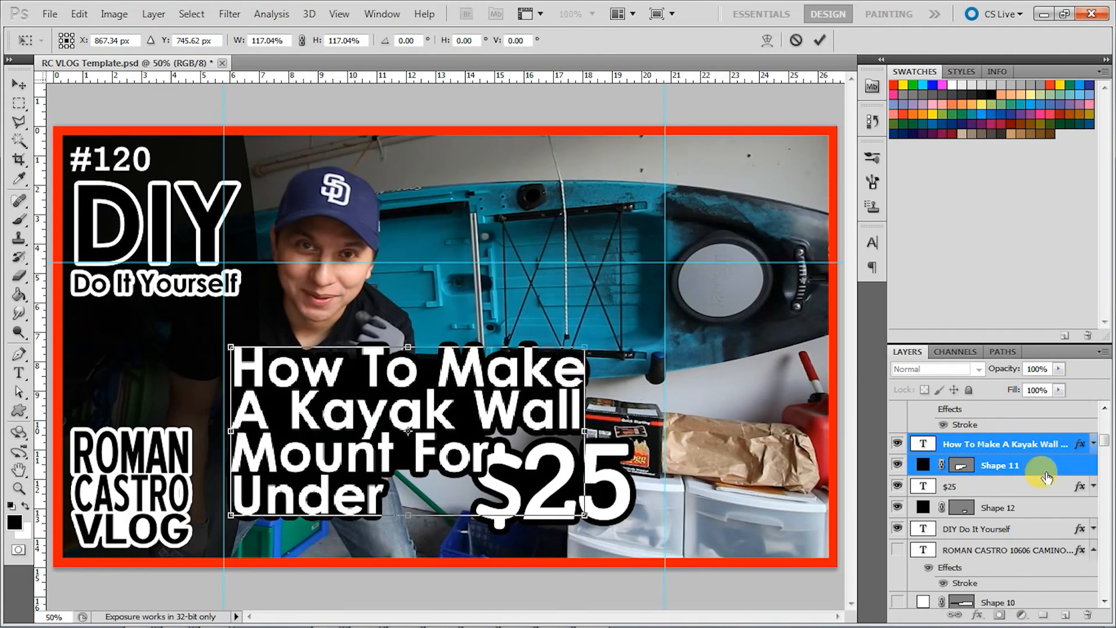
key(Return)
Step: Move the $25 price and its black backing shape slightly right, clear of the enlarged title
click(1020, 507)
shift+click(988, 486)
drag(546, 487, 569, 488)
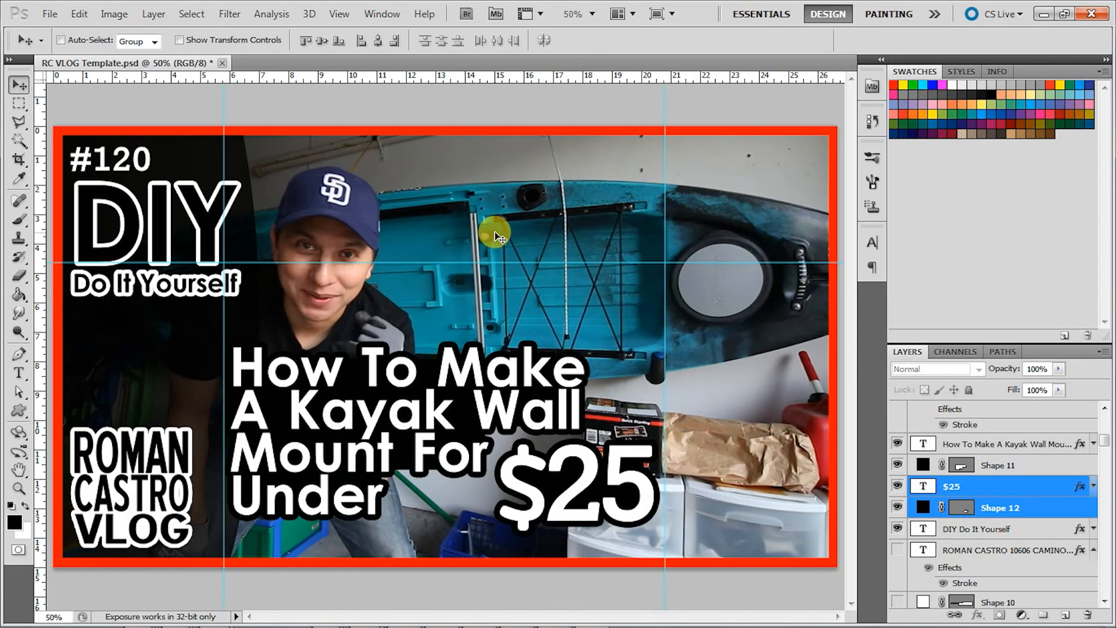
Step: Export the thumbnail for web as the JPEG RC-VLOG-120.jpg in the RCVLOG folder
key(ctrl+alt+shift+s)
key(Return)
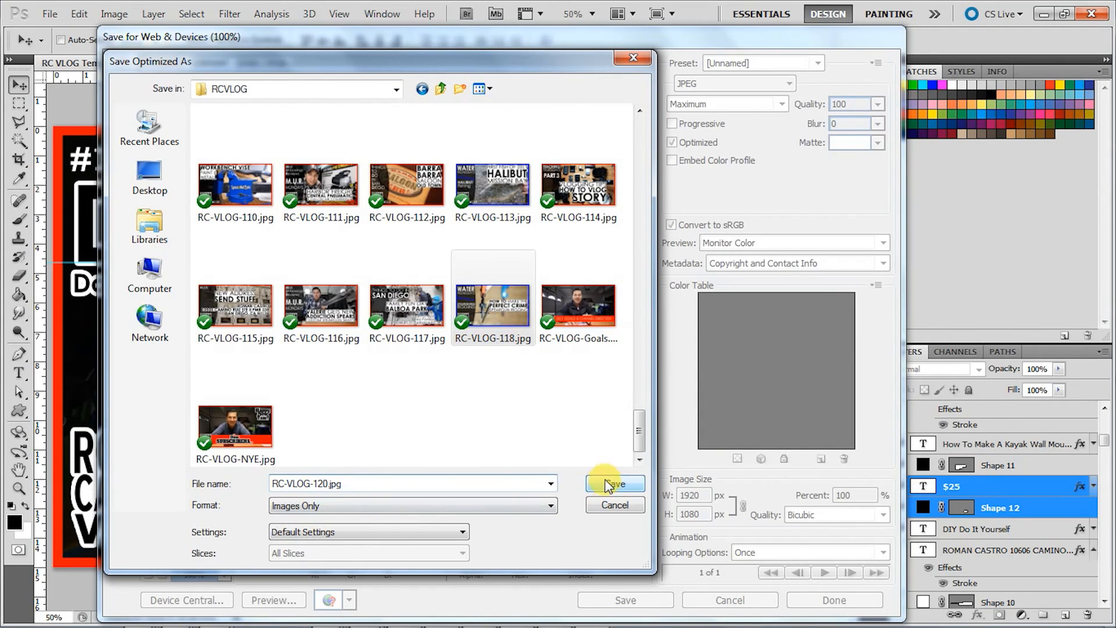
click(604, 483)
Step: Export a second web JPEG of the thumbnail as RC-VLOG-120.jpg into the 1-30-17 folder on the C: drive
key(ctrl+alt+shift+s)
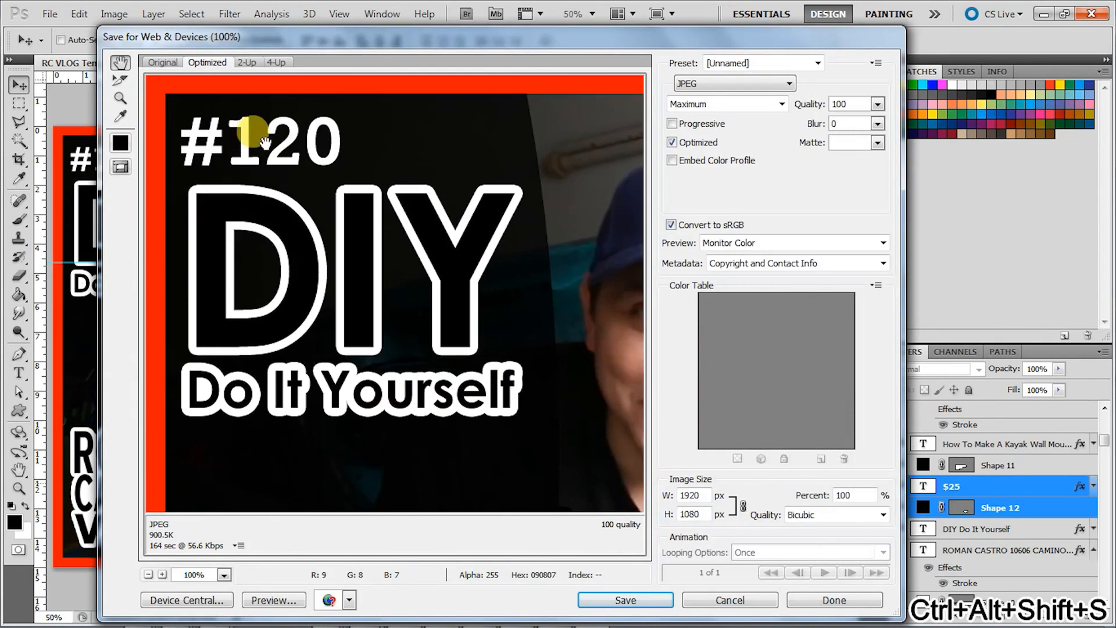
click(639, 600)
click(150, 274)
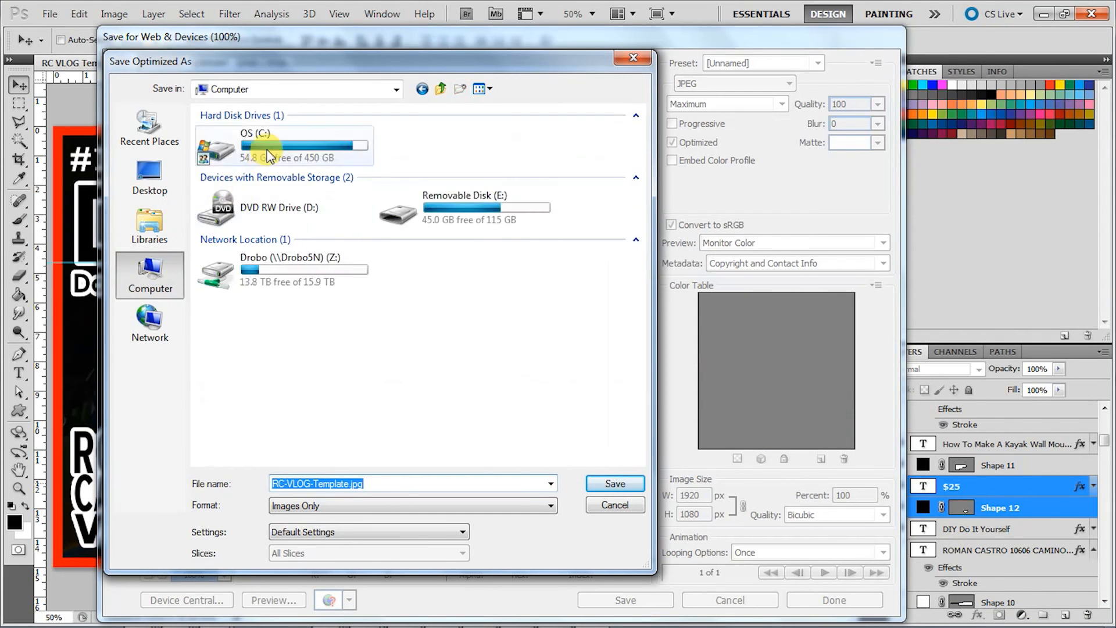
double_click(264, 160)
double_click(179, 142)
double_click(321, 154)
click(350, 483)
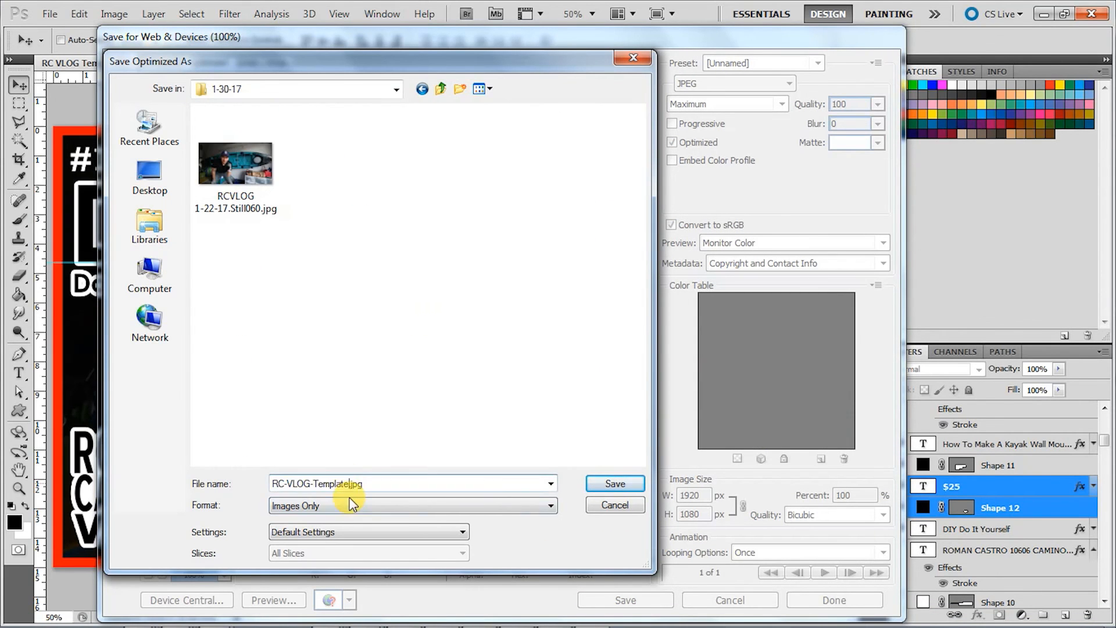
click(610, 487)
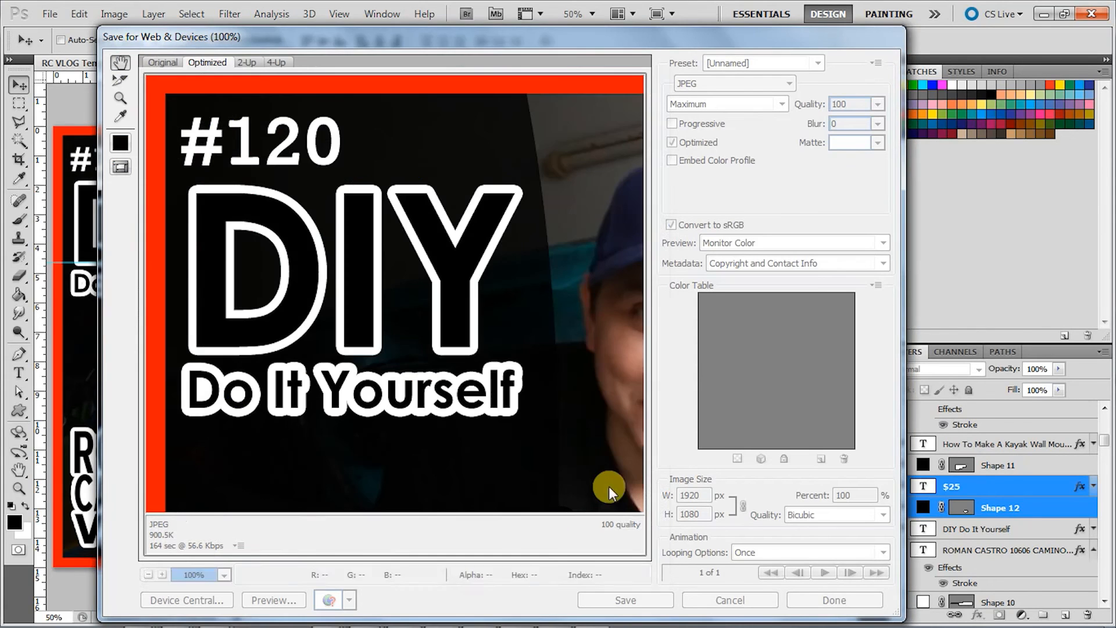
Step: Save the Photoshop template and open the exported RC-VLOG-120.jpg in Windows Photo Viewer
key(ctrl+s)
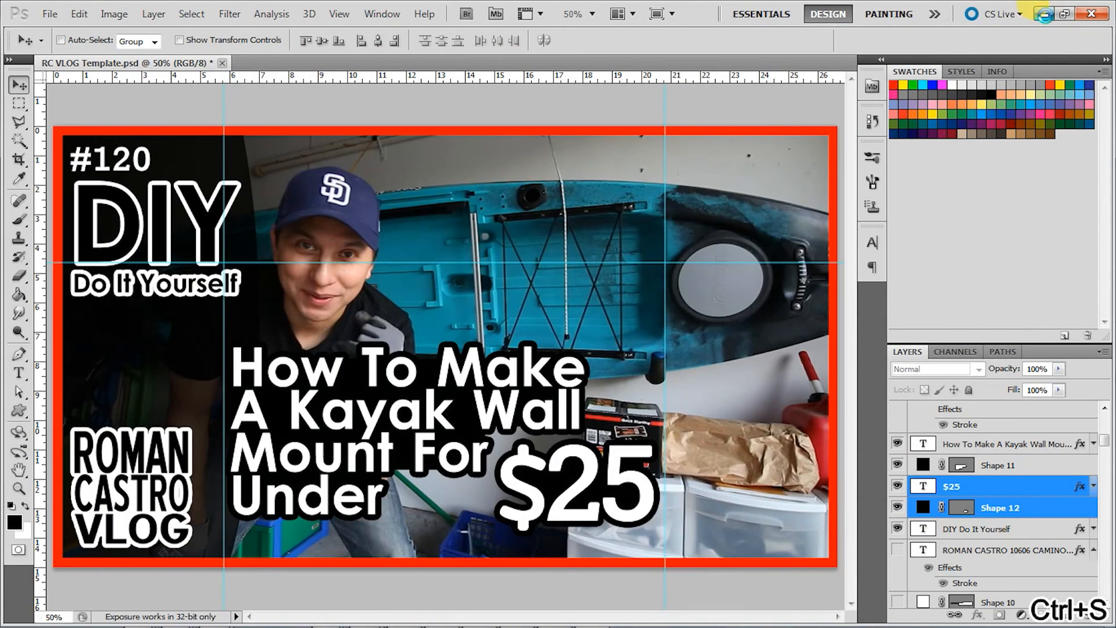
double_click(790, 445)
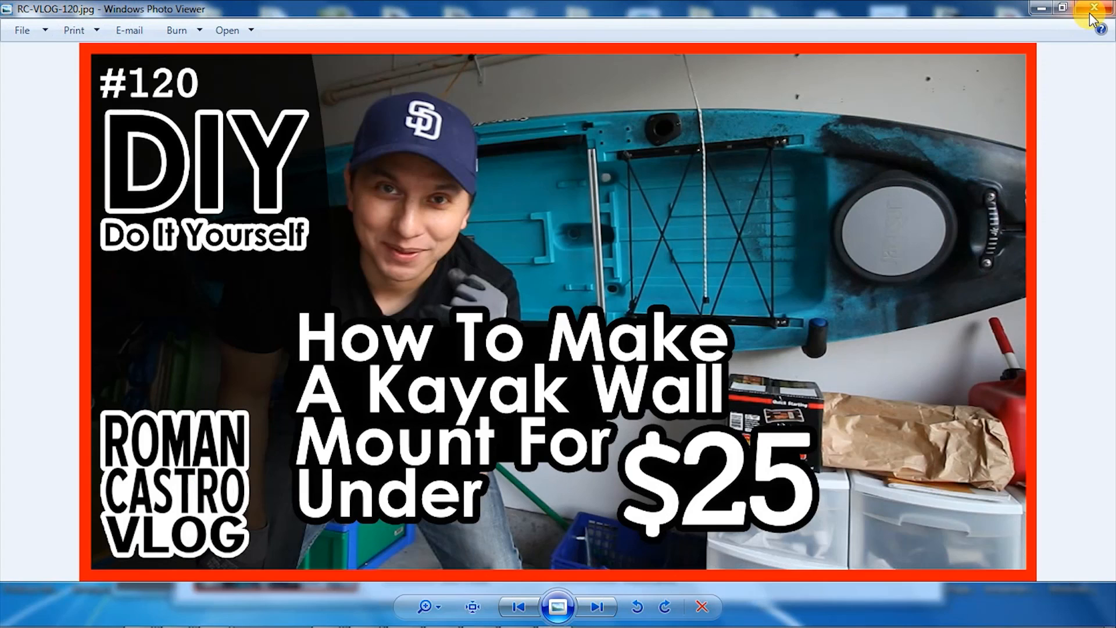